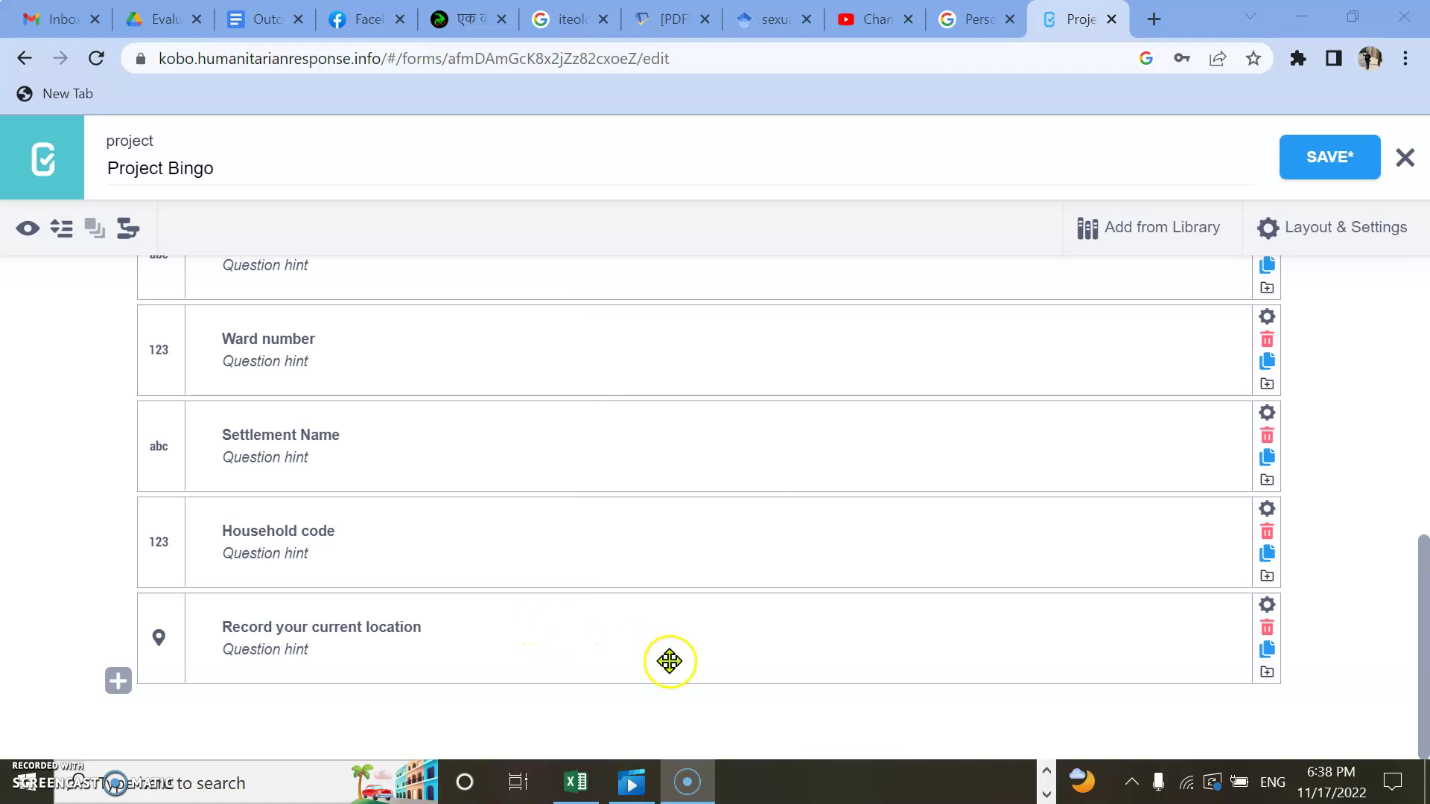
Review the existing questions in the Project Bingo form and save the form
{"action": "scroll", "coordinate": [470, 522], "scroll_direction": "up", "scroll_amount": 4}
{"action": "scroll", "coordinate": [471, 522], "scroll_direction": "down", "scroll_amount": 4}
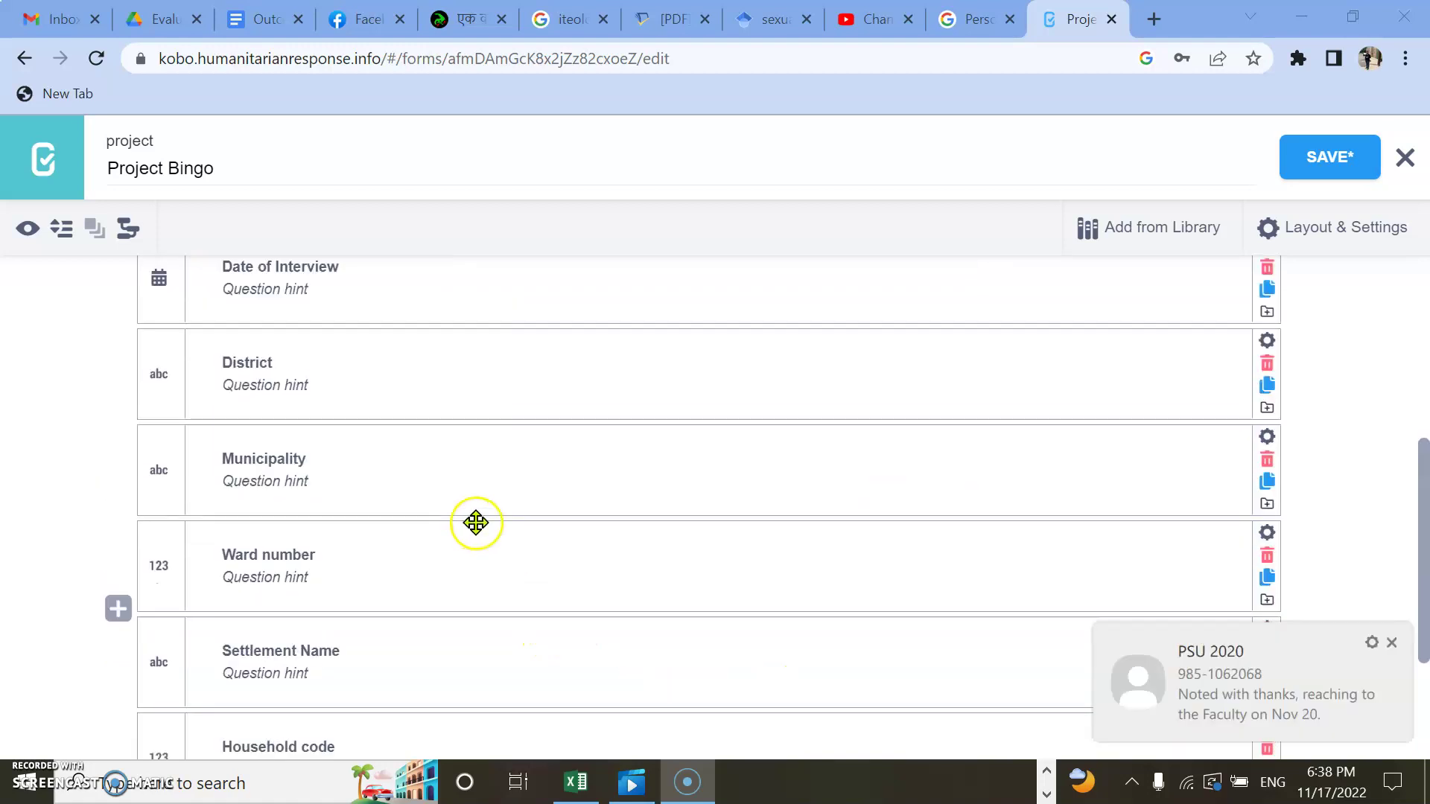
{"action": "left_click", "coordinate": [1332, 162]}
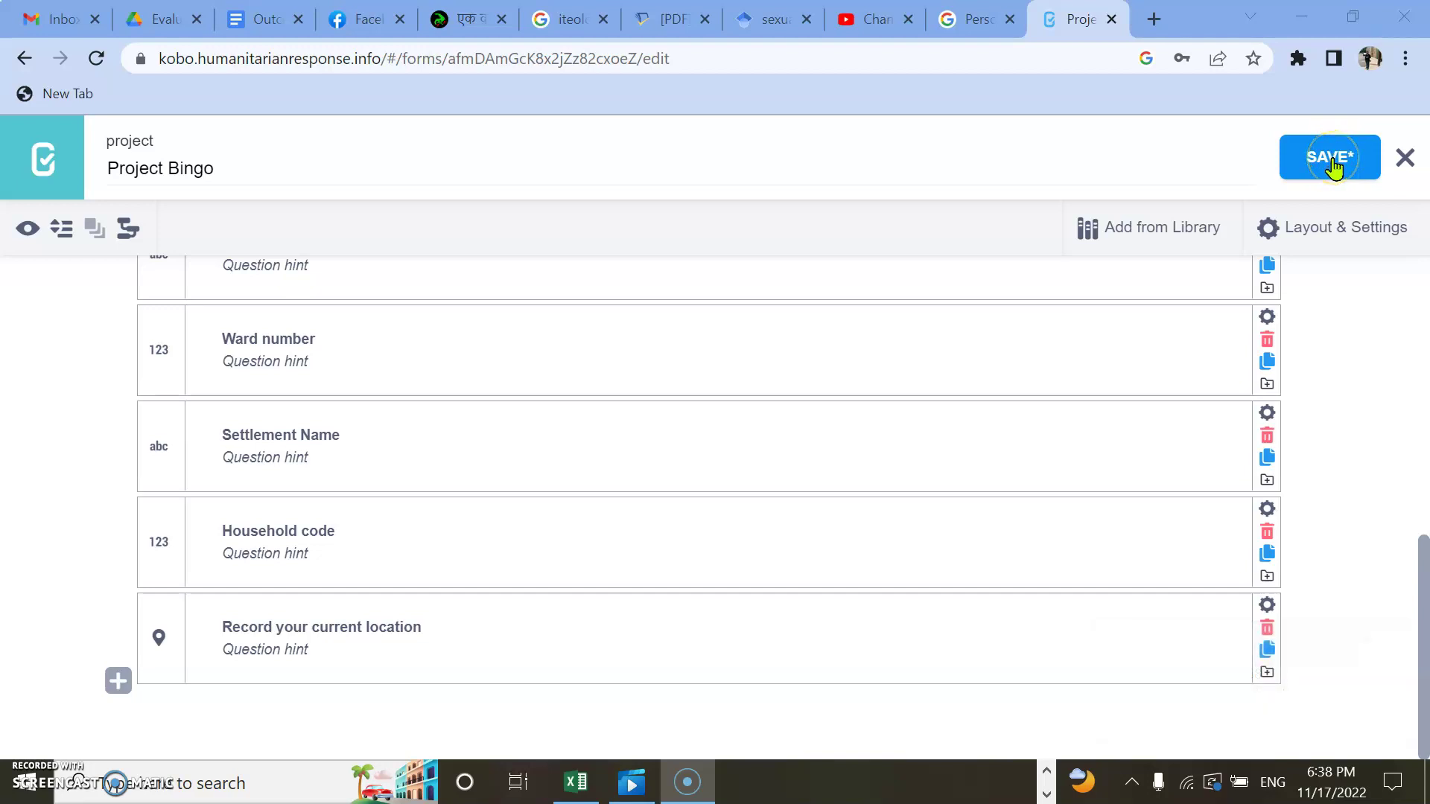
{"action": "left_click", "coordinate": [1333, 167]}
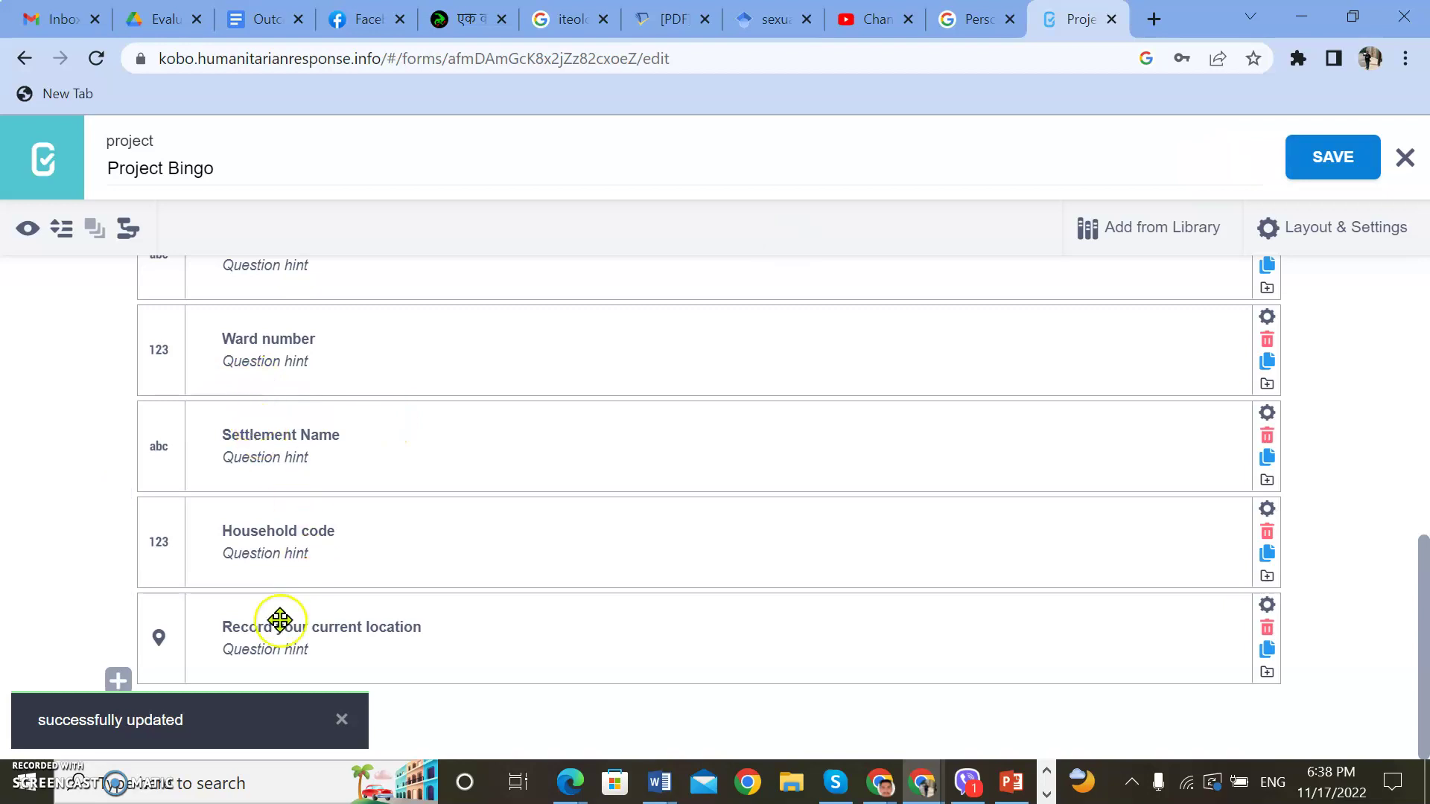
Add a Text question named "Name of Interviewer" below the "Record your current location" question
{"action": "left_click", "coordinate": [119, 681]}
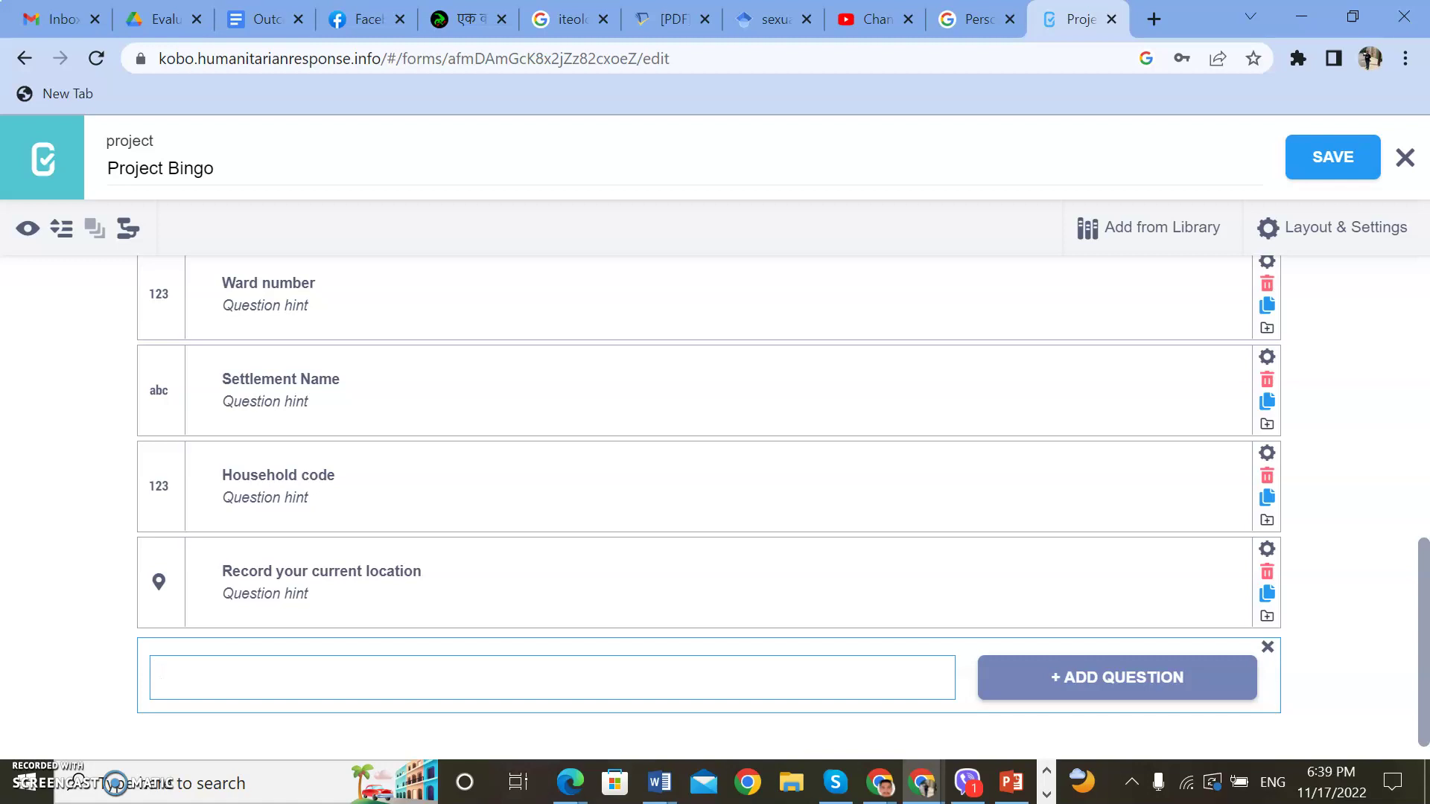
{"action": "key", "text": "alt+Tab"}
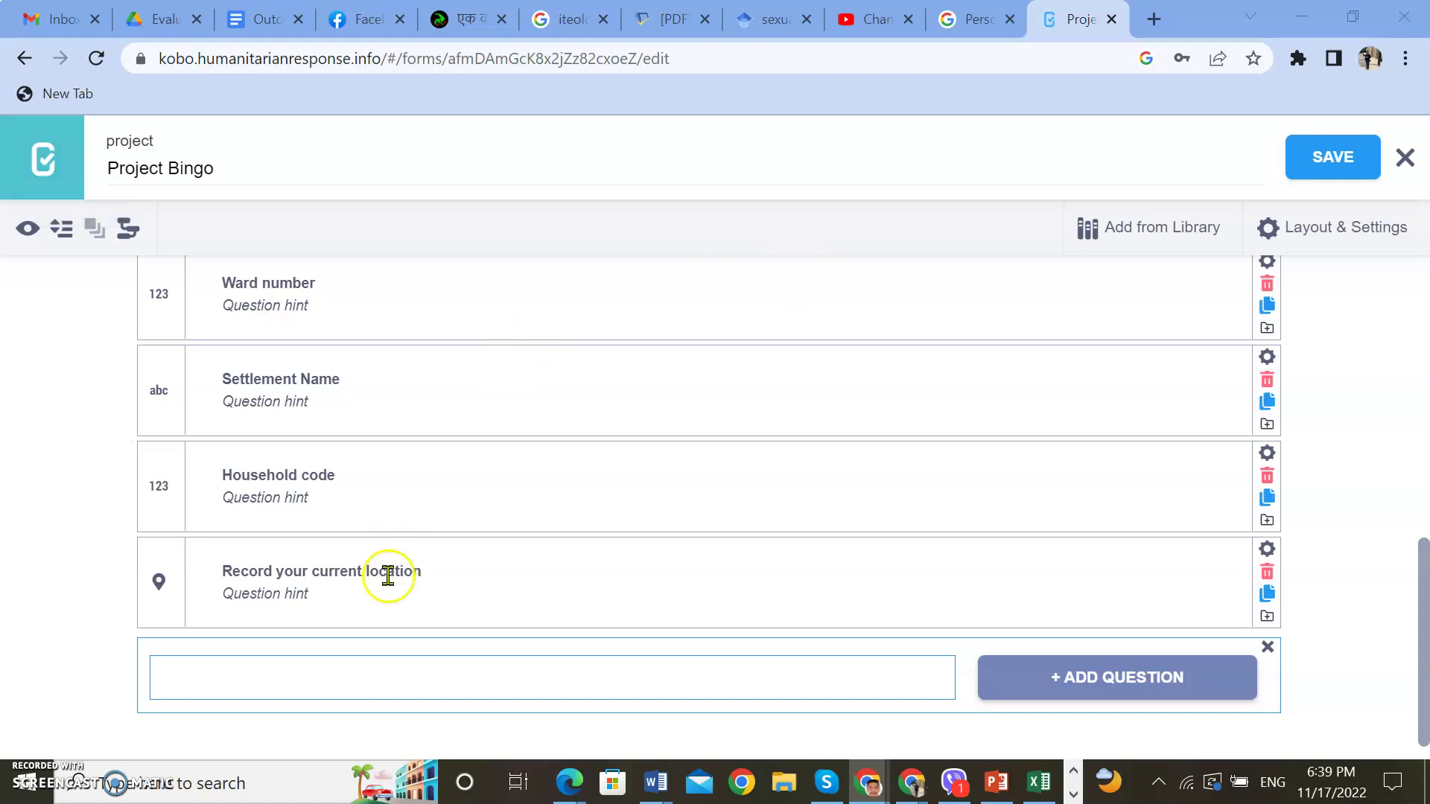
{"action": "left_click", "coordinate": [307, 688]}
{"action": "type", "text": "Name of Interviewer"}
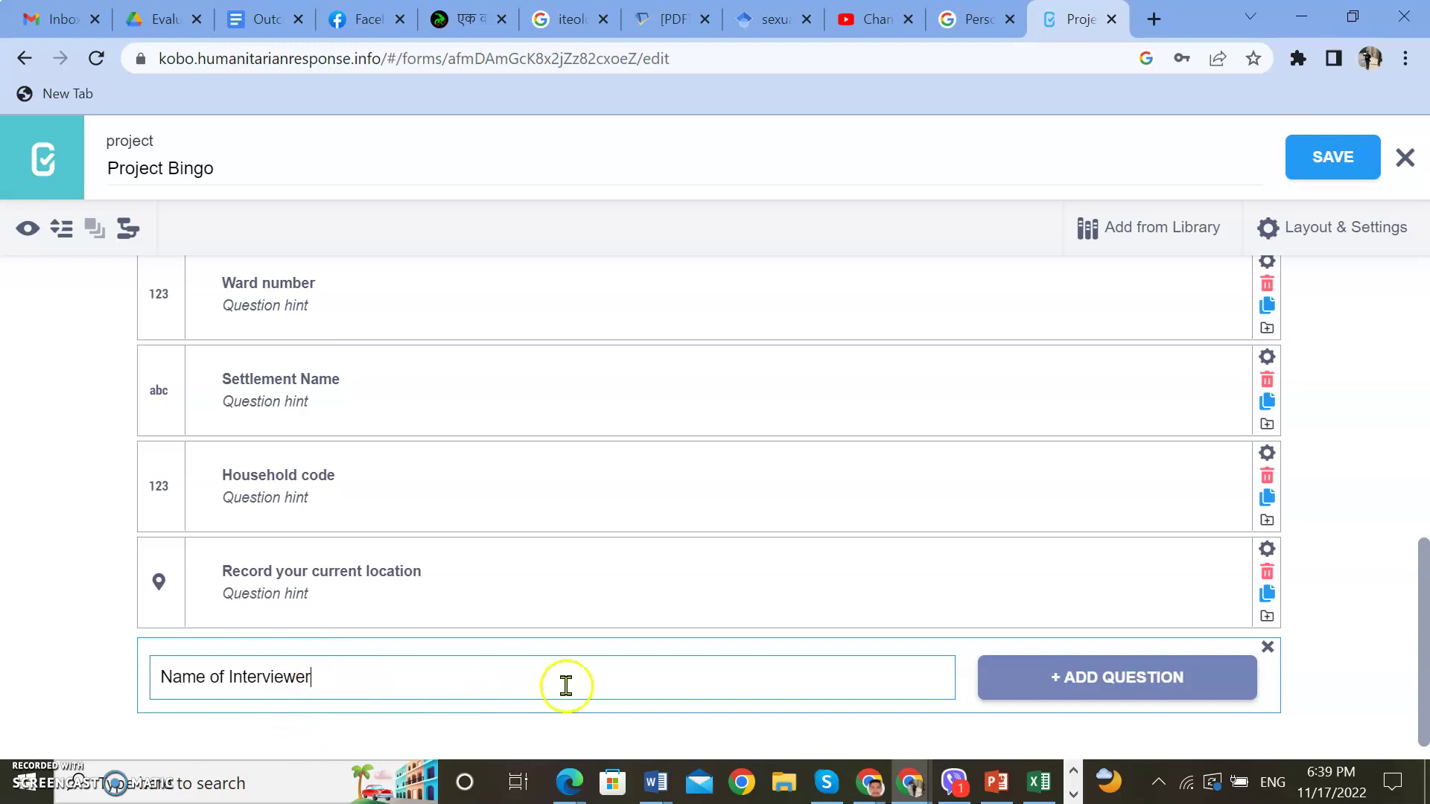
{"action": "left_click", "coordinate": [1089, 683]}
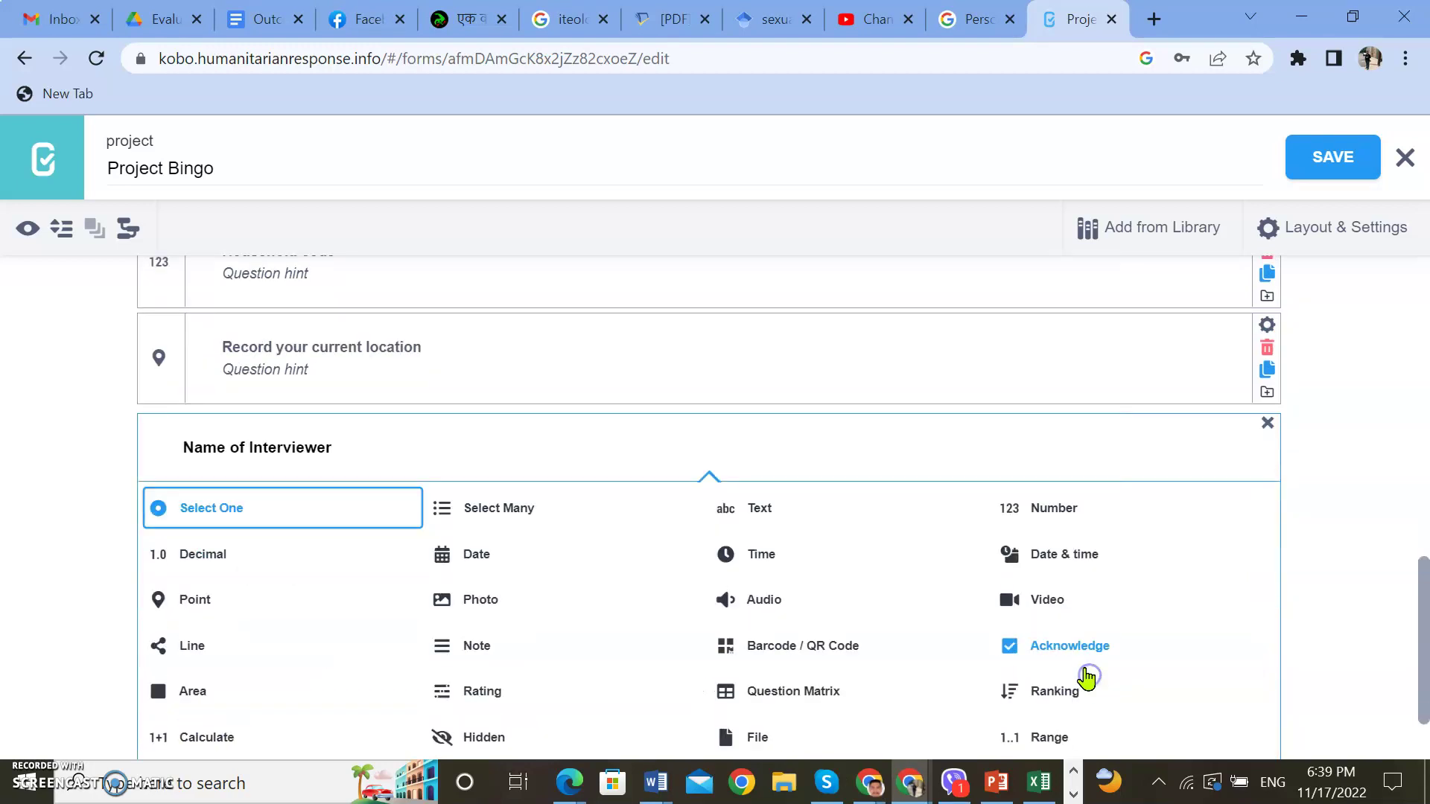
{"action": "left_click", "coordinate": [775, 496]}
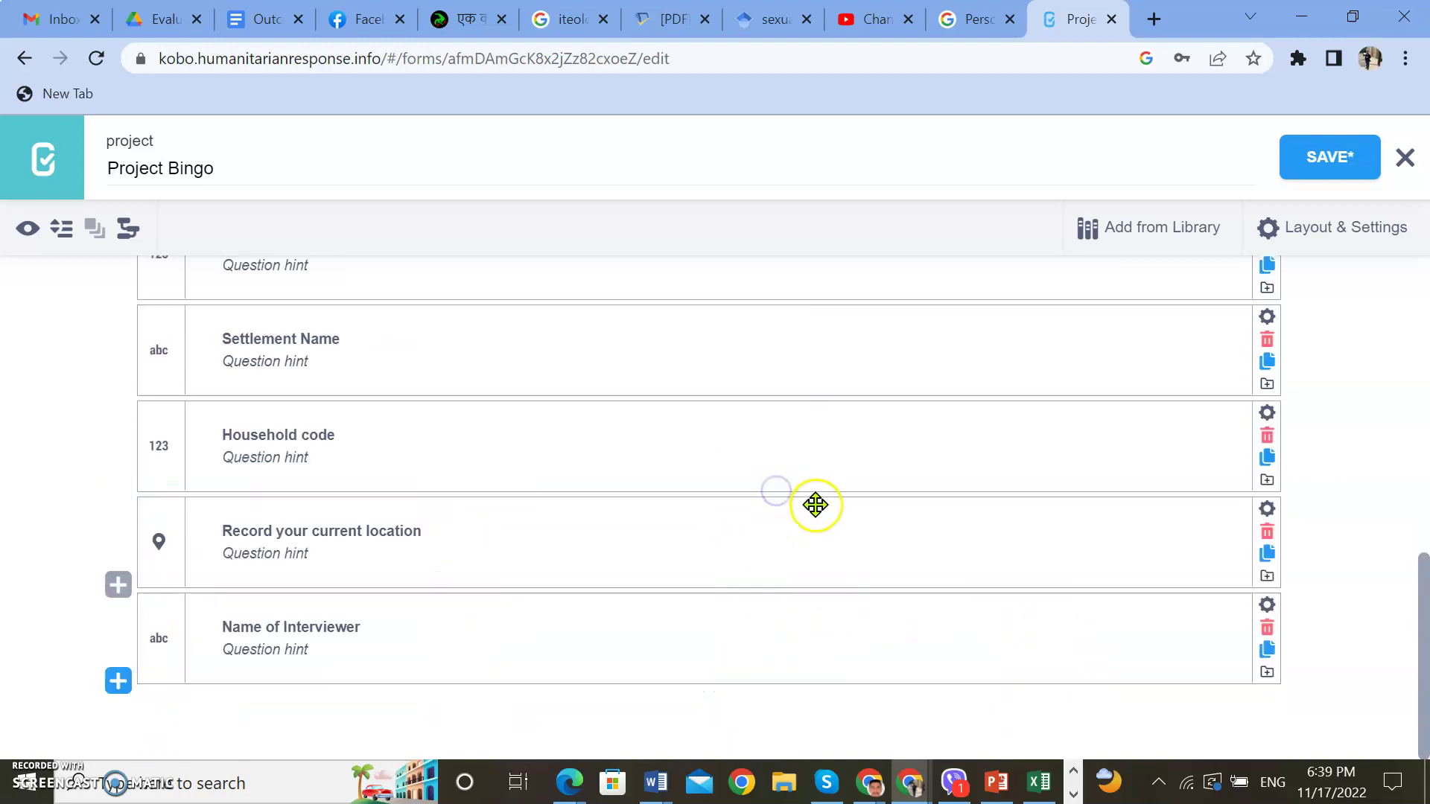
Add a Text question named "Name of the respondent" below the interviewer name question
{"action": "left_click", "coordinate": [118, 681]}
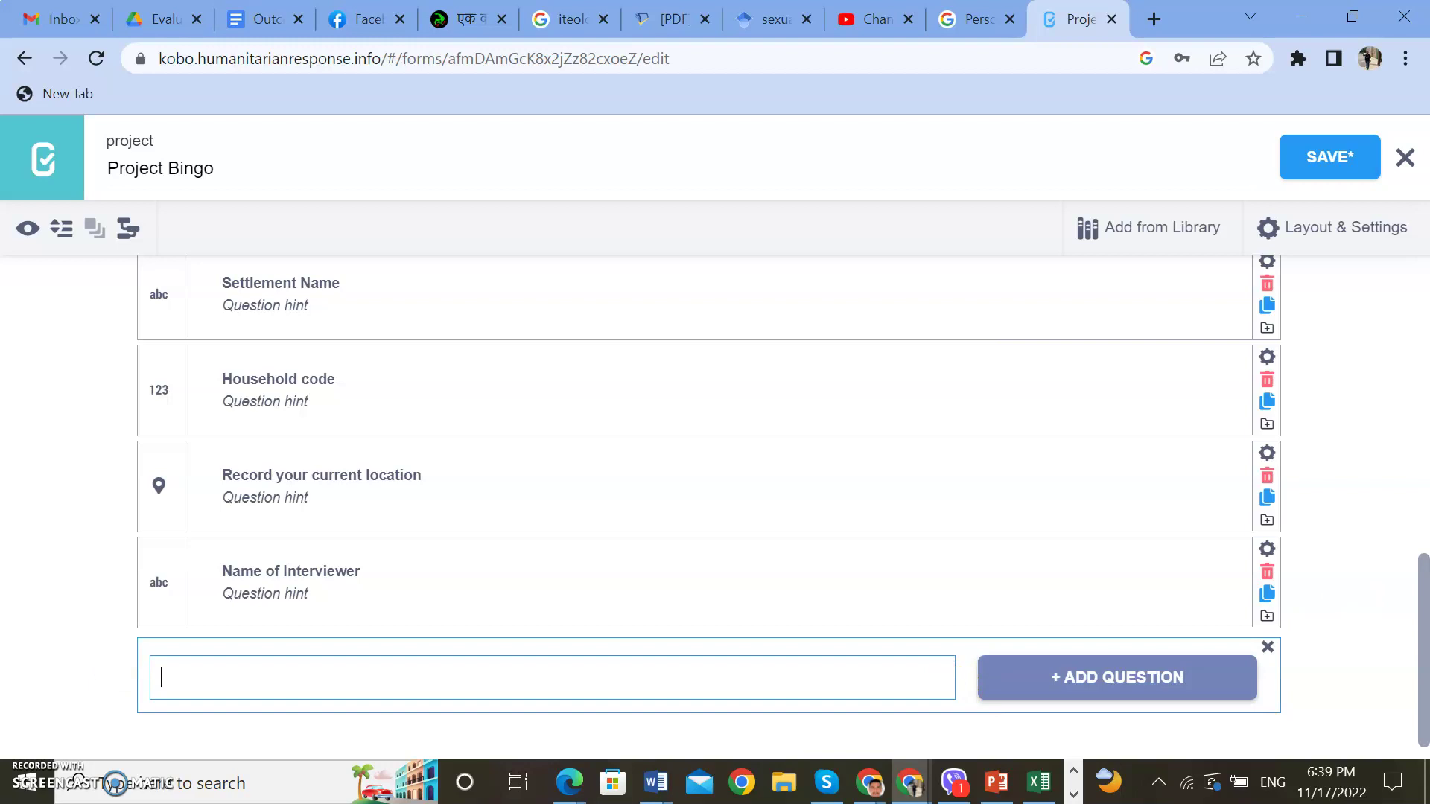
{"action": "left_click", "coordinate": [869, 782]}
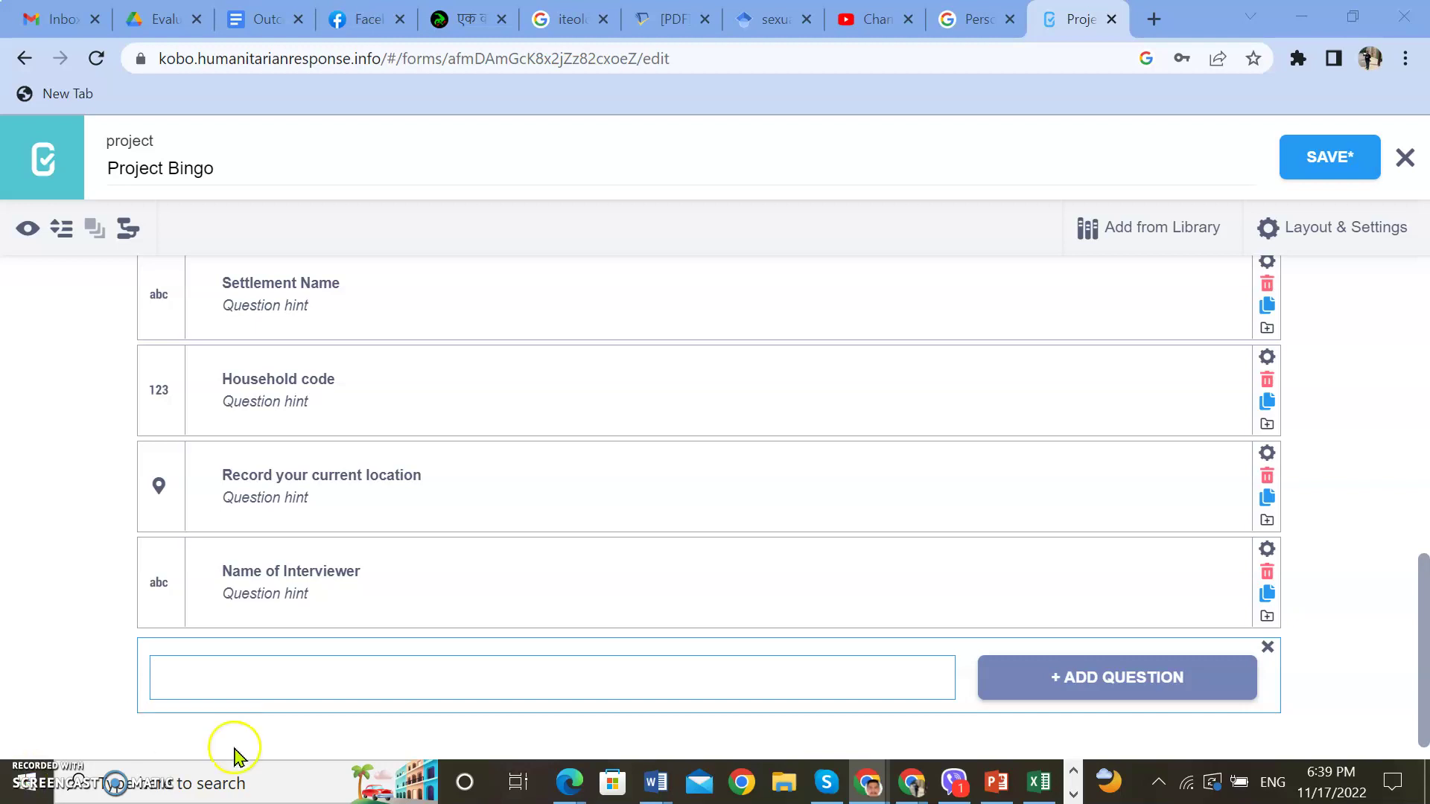
{"action": "left_click", "coordinate": [288, 676]}
{"action": "type", "text": "Name of the respondent"}
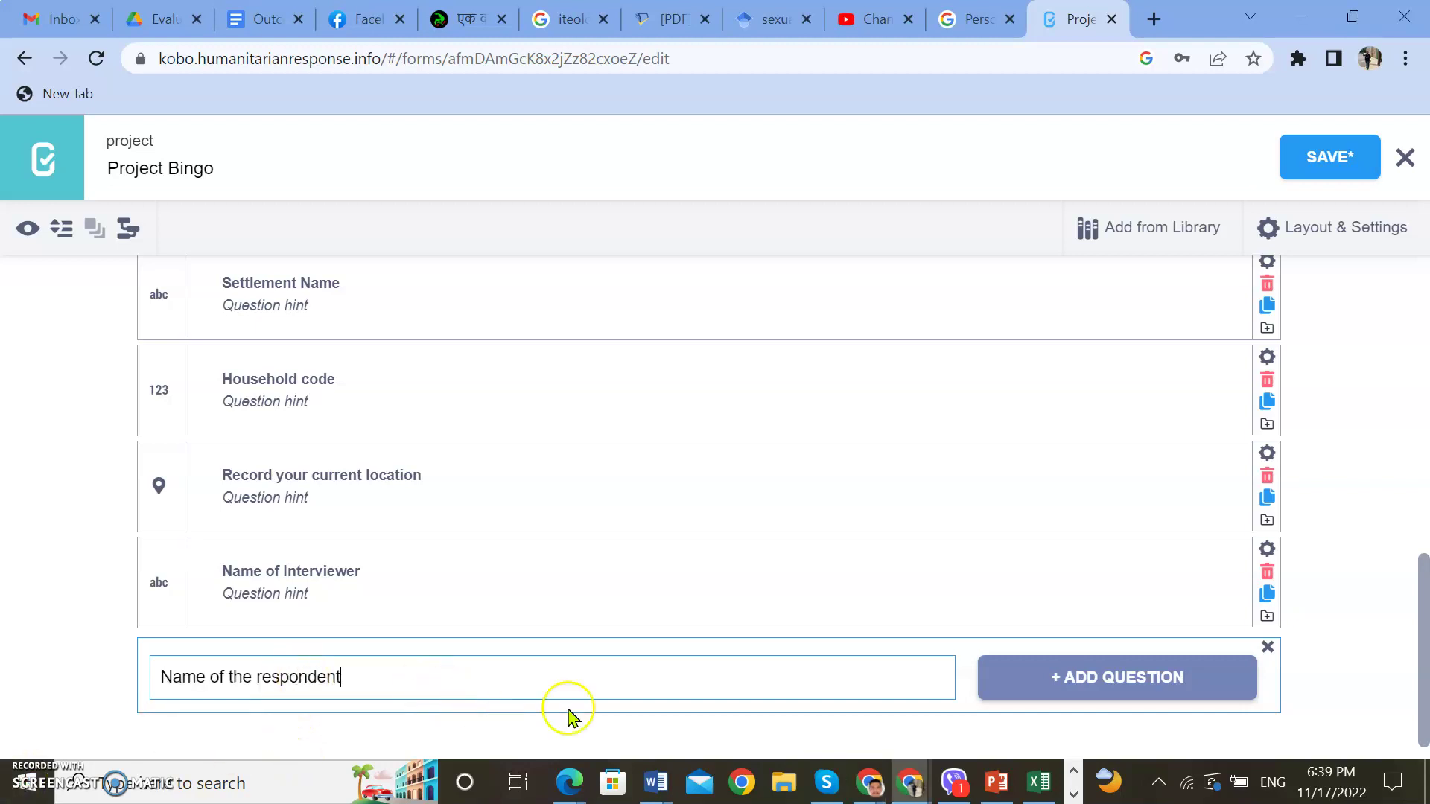
{"action": "left_click", "coordinate": [1090, 680]}
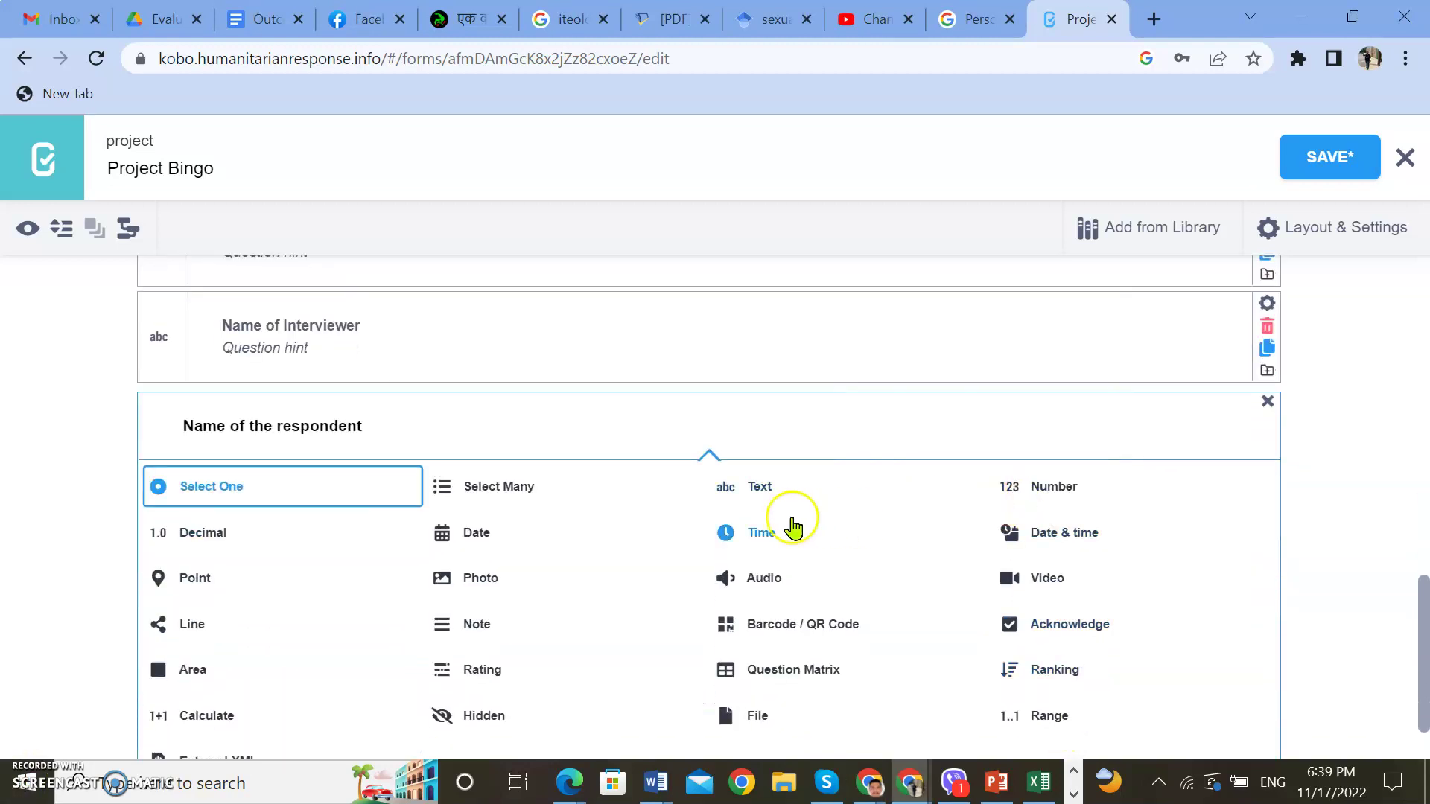
{"action": "left_click", "coordinate": [779, 488]}
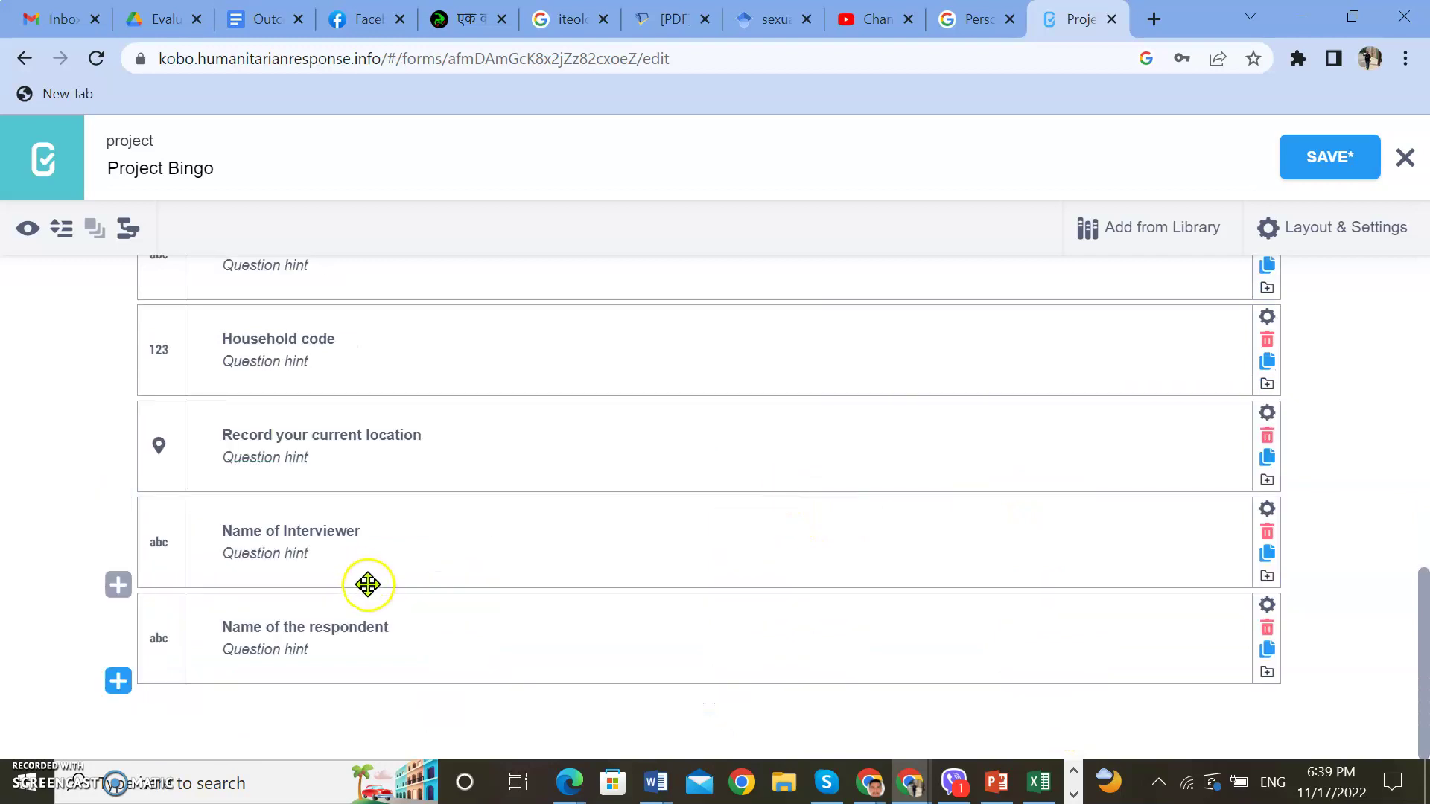
Add a Select One question named "Education of the respondent" at the end of the form
{"action": "left_click", "coordinate": [117, 680]}
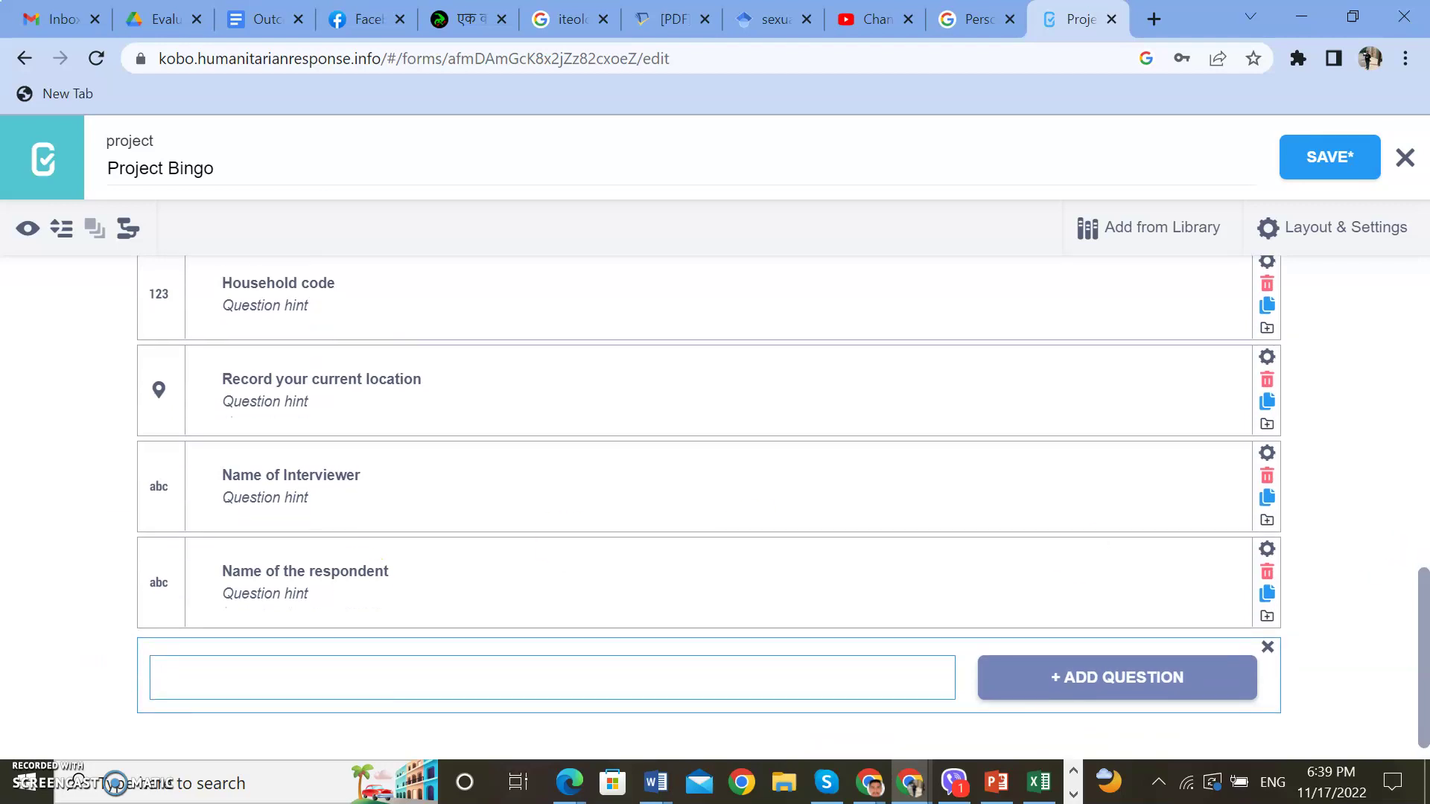
{"action": "key", "text": "alt+Tab"}
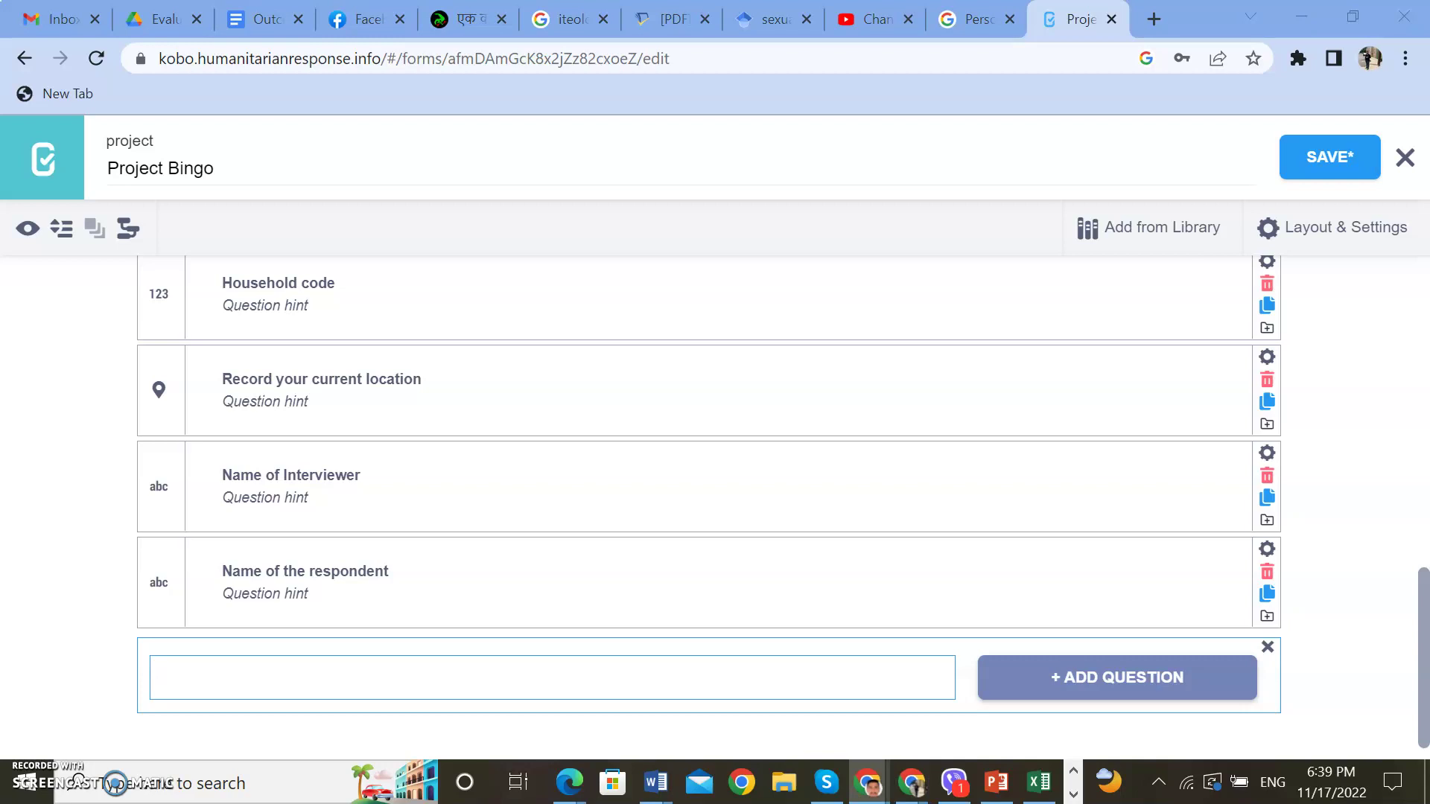
{"action": "left_click", "coordinate": [198, 661]}
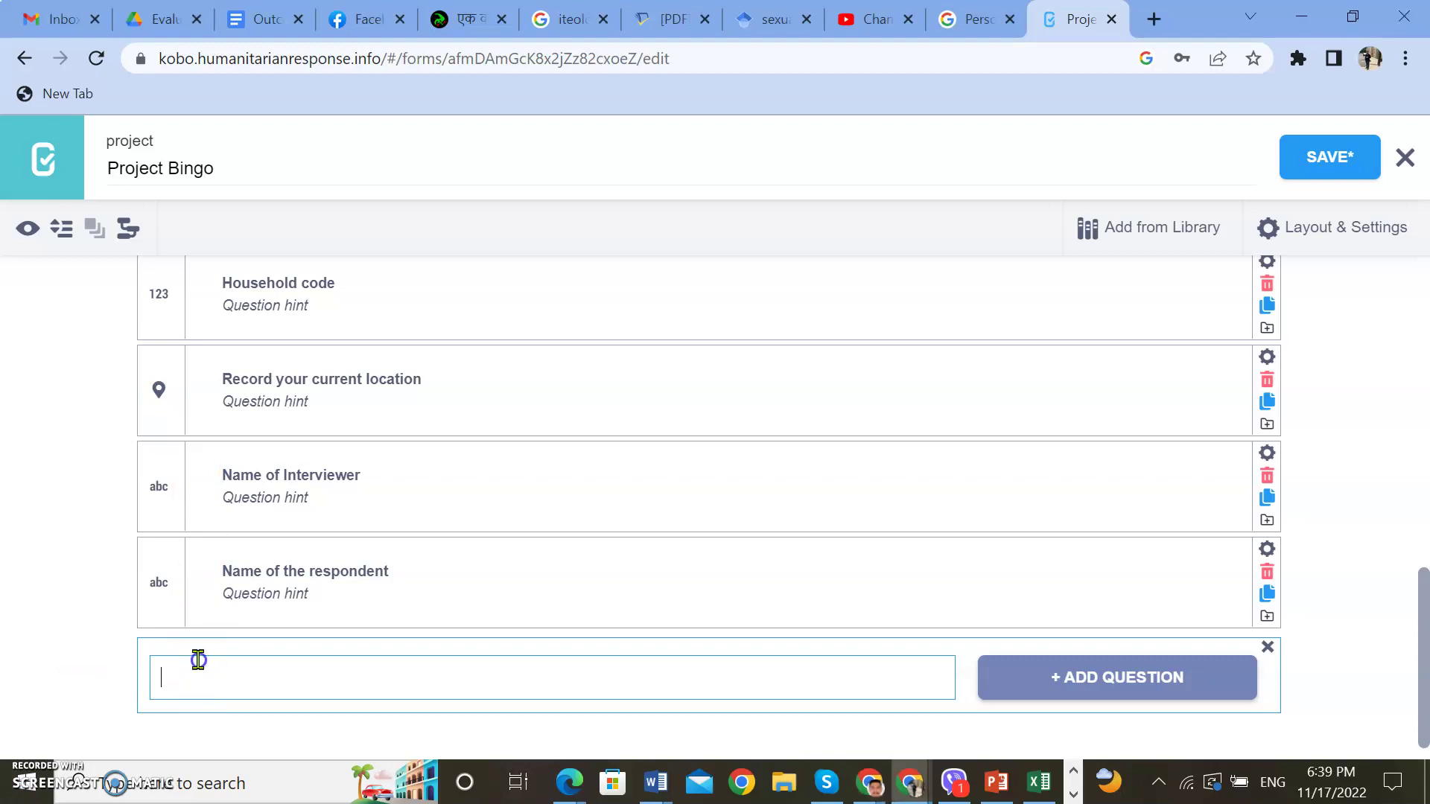
{"action": "type", "text": "Education of the respondent"}
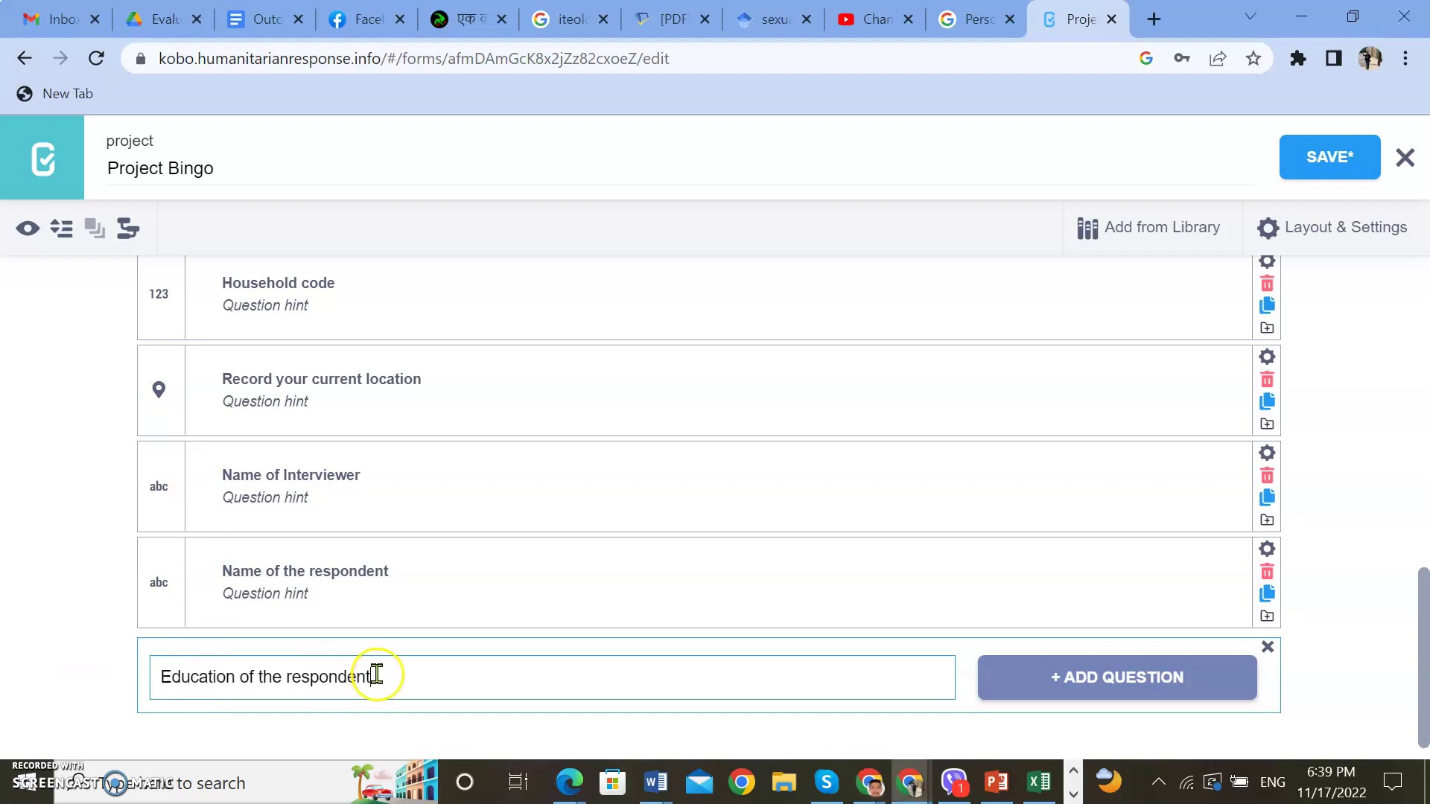
{"action": "left_click", "coordinate": [1108, 685]}
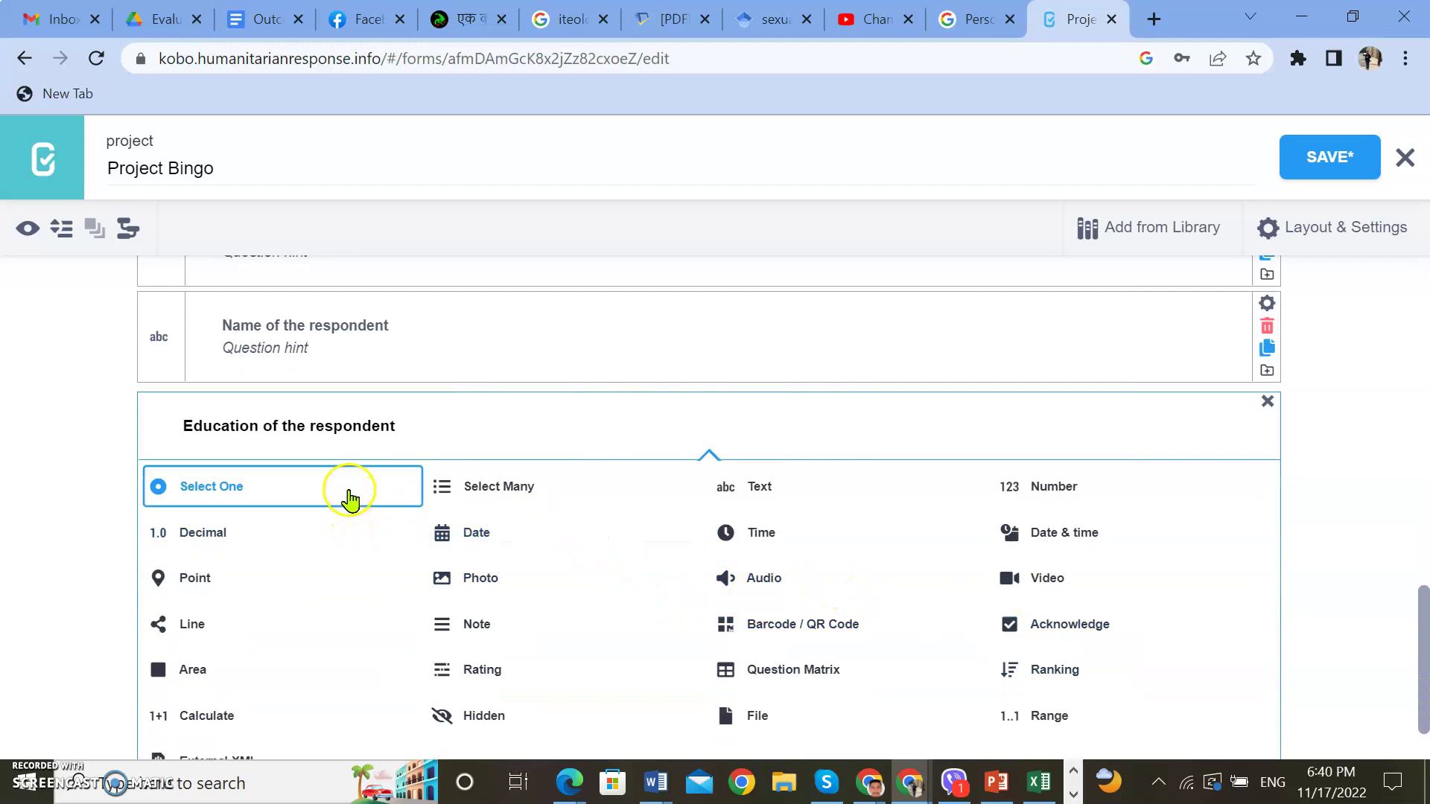
{"action": "left_click", "coordinate": [350, 498]}
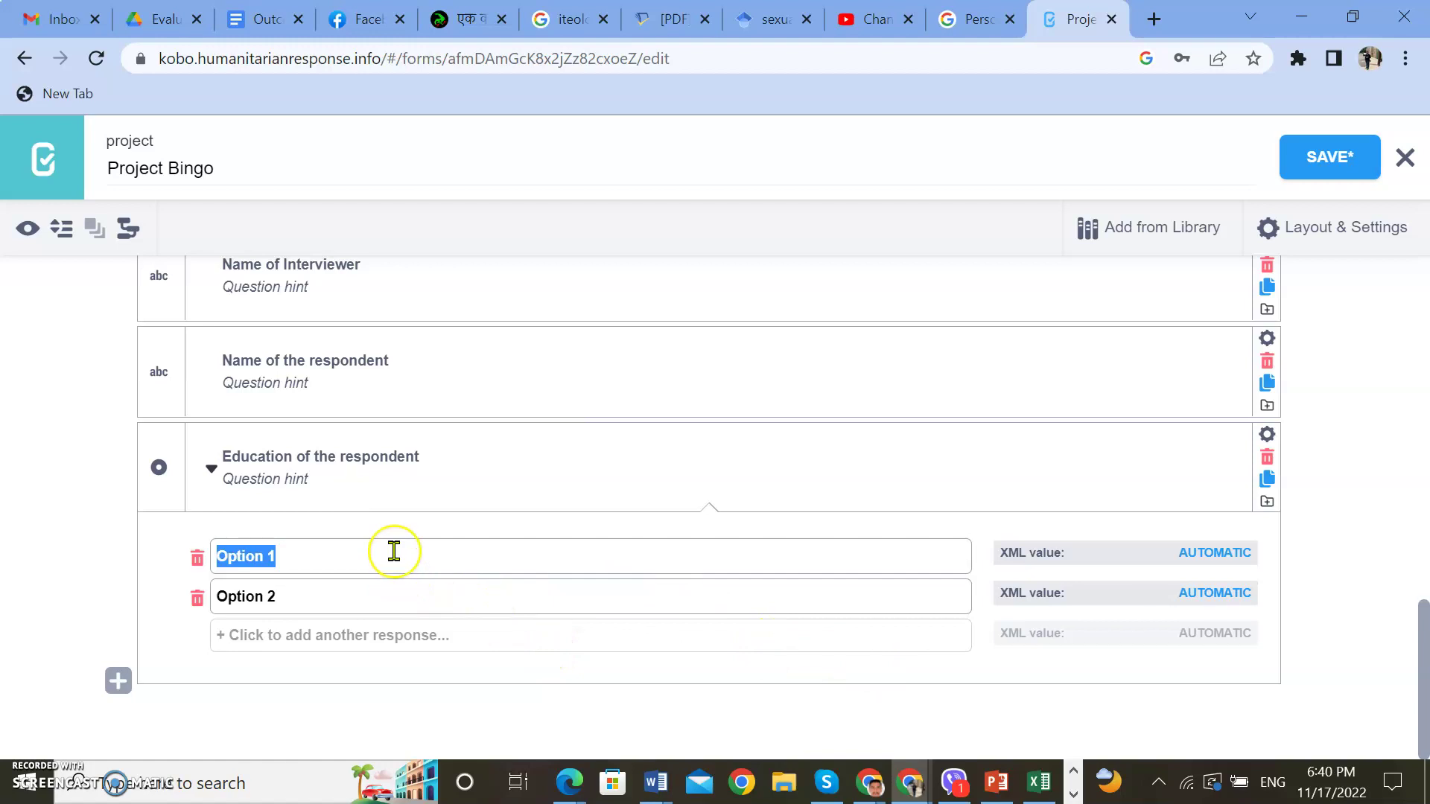
Name the education question's first response "Illiterate" and set its XML value to 1
{"action": "type", "text": "Ill"}
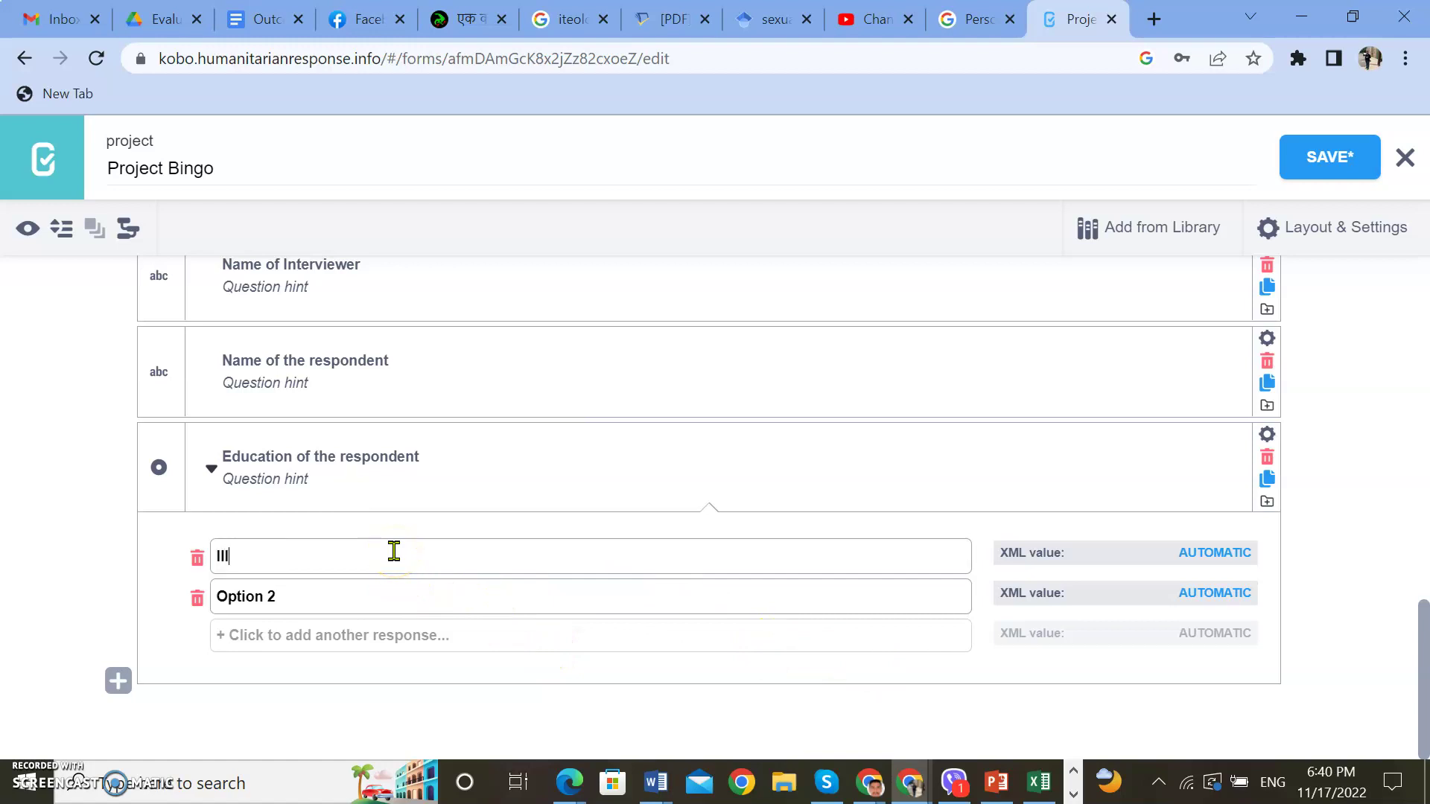
{"action": "type", "text": "iterate"}
{"action": "left_click", "coordinate": [1209, 544]}
{"action": "type", "text": "1"}
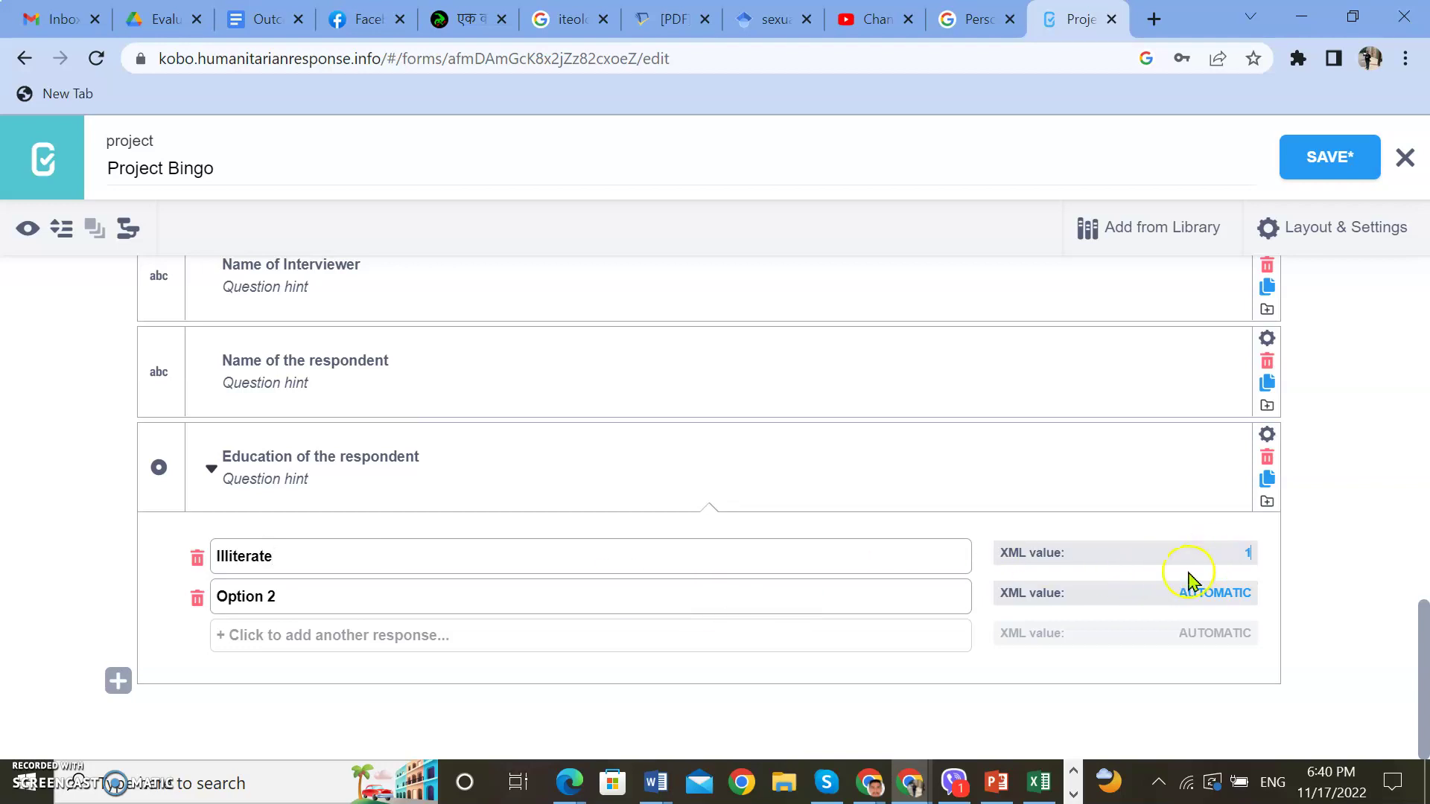
Name the education question's second response "Simply Literate" and set its XML value to 2
{"action": "double_click", "coordinate": [329, 602]}
{"action": "triple_click", "coordinate": [330, 601]}
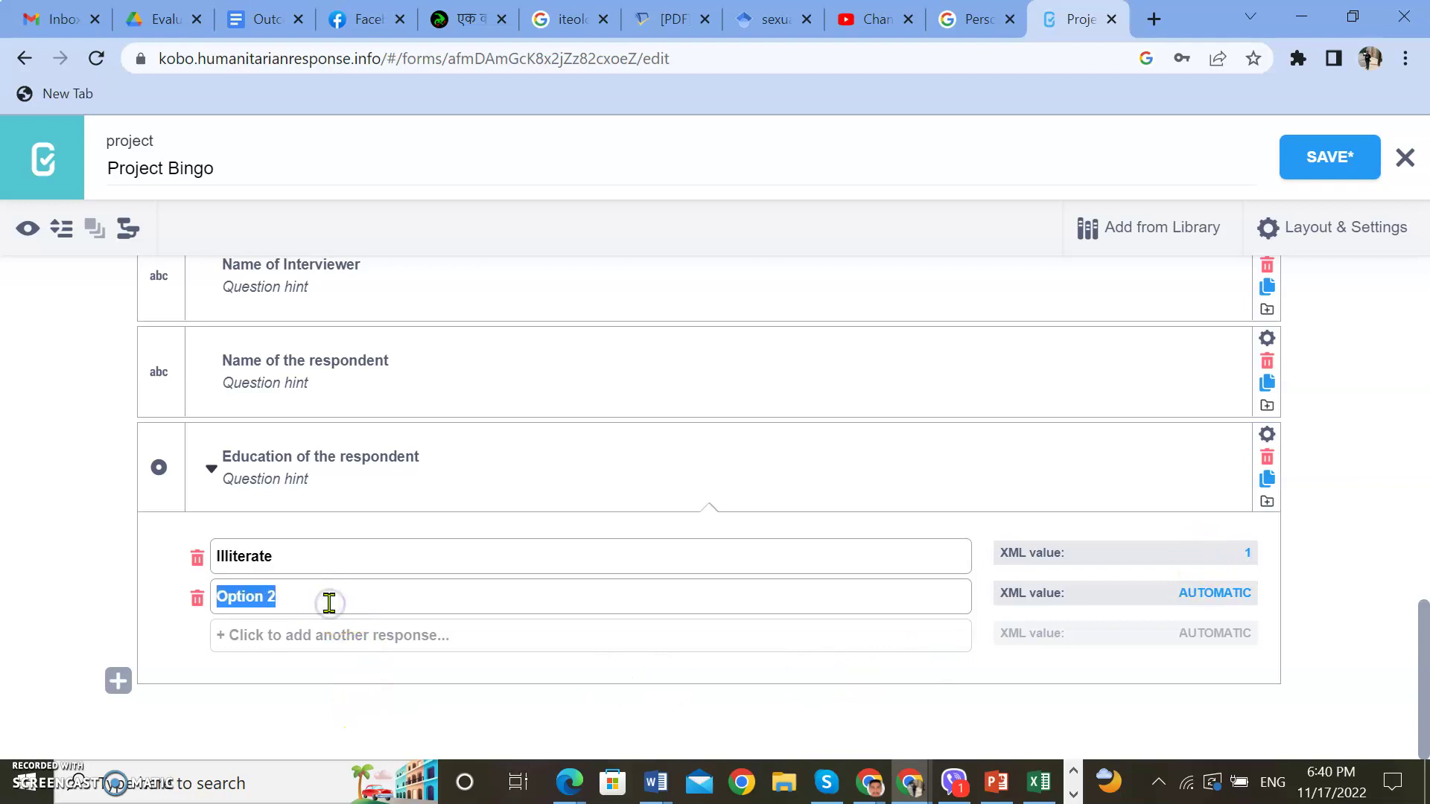
{"action": "type", "text": "Sm"}
{"action": "key", "text": "BackSpace"}
{"action": "type", "text": "lm"}
{"action": "key", "text": "BackSpace"}
{"action": "key", "text": "BackSpace"}
{"action": "type", "text": "imply"}
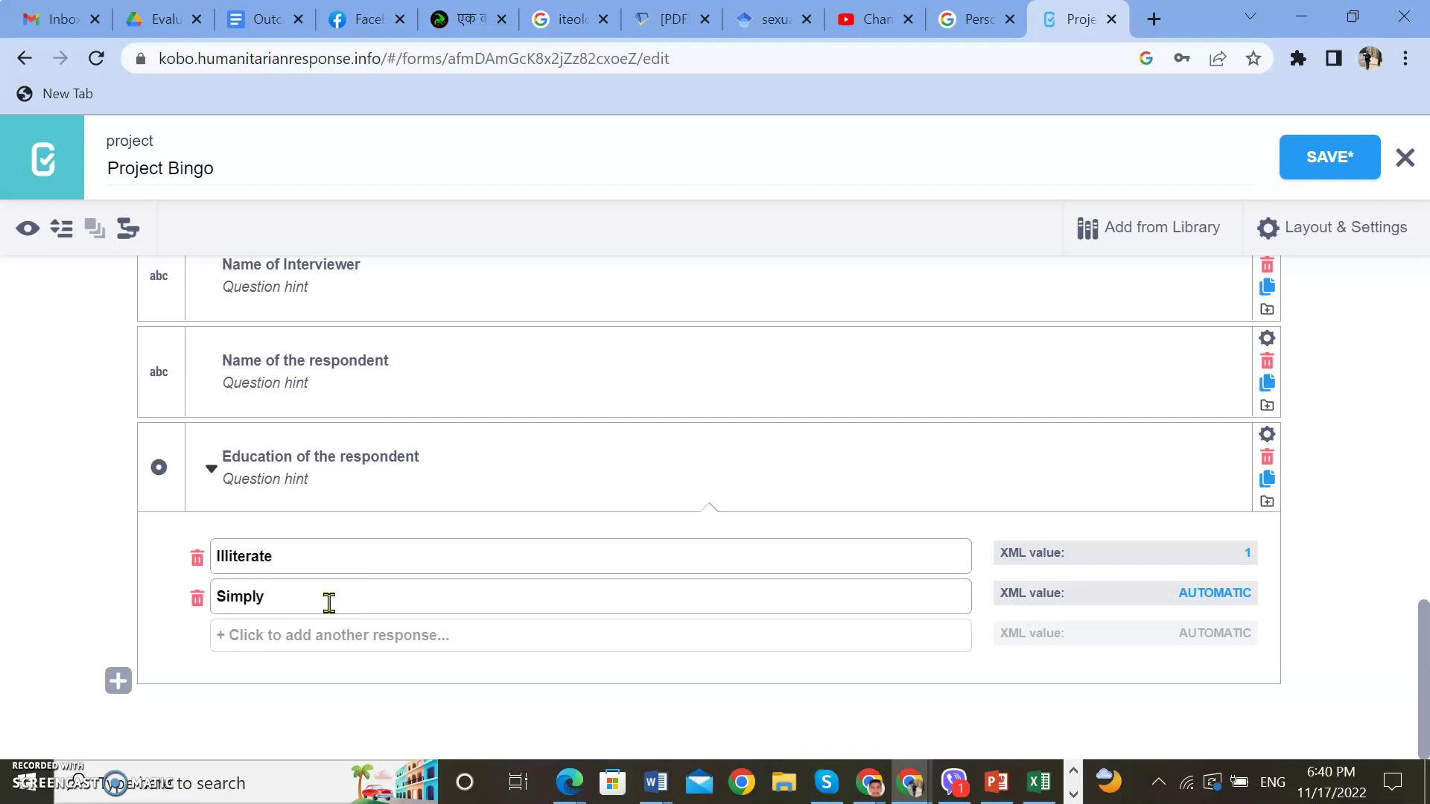
{"action": "type", "text": " Literate"}
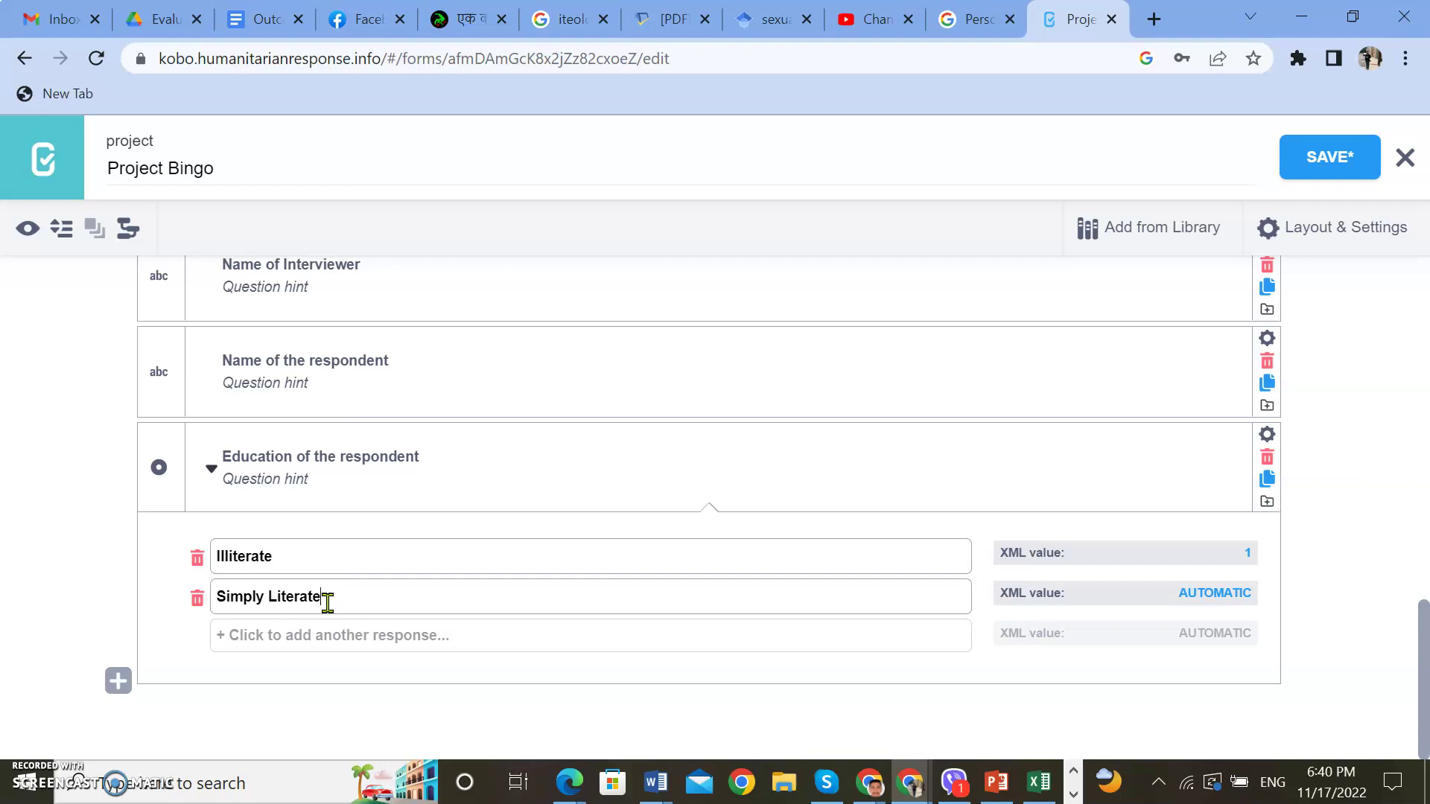
{"action": "left_click", "coordinate": [1183, 588]}
{"action": "type", "text": "2"}
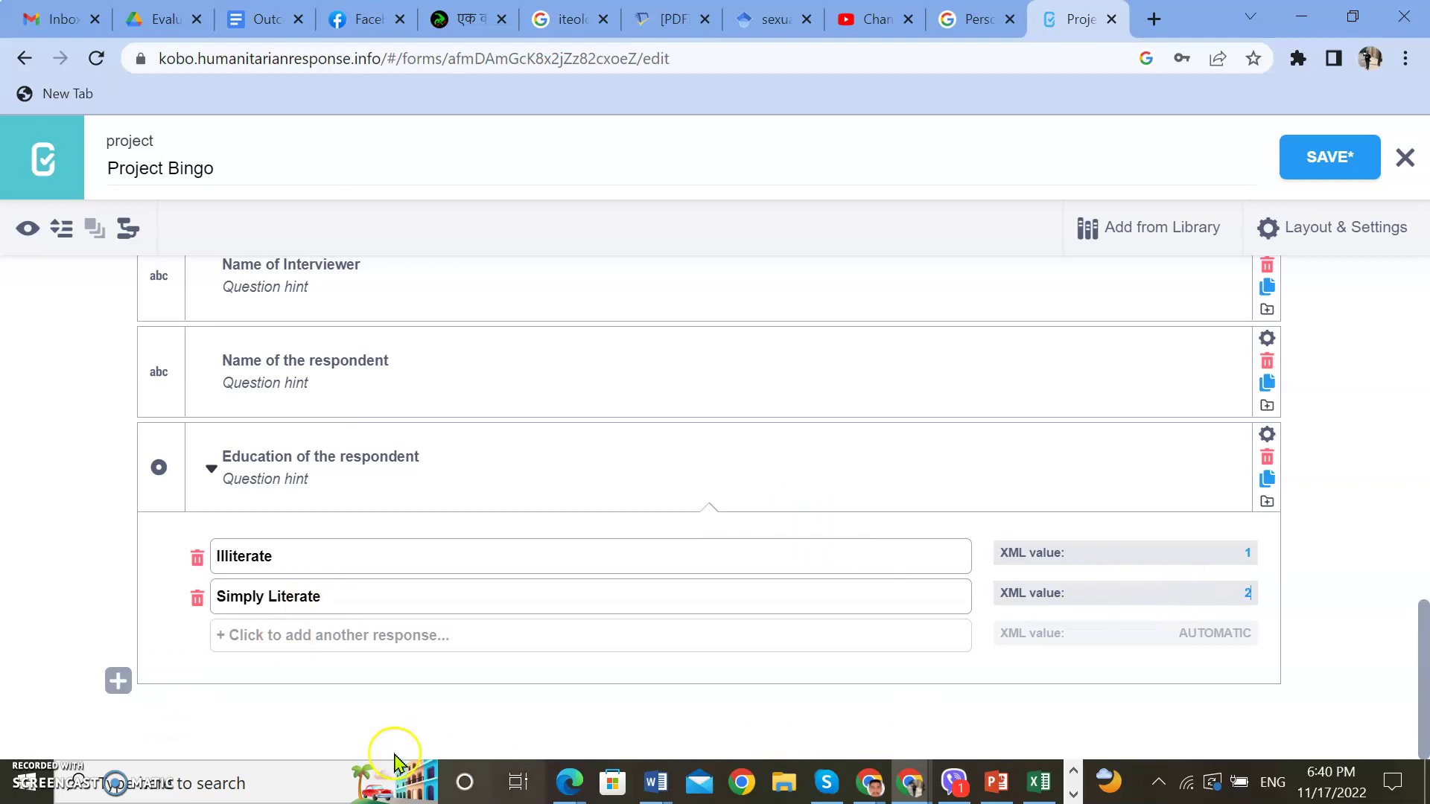
Add a third response "Basic Education" to the education question with XML value 3
{"action": "left_click", "coordinate": [336, 637]}
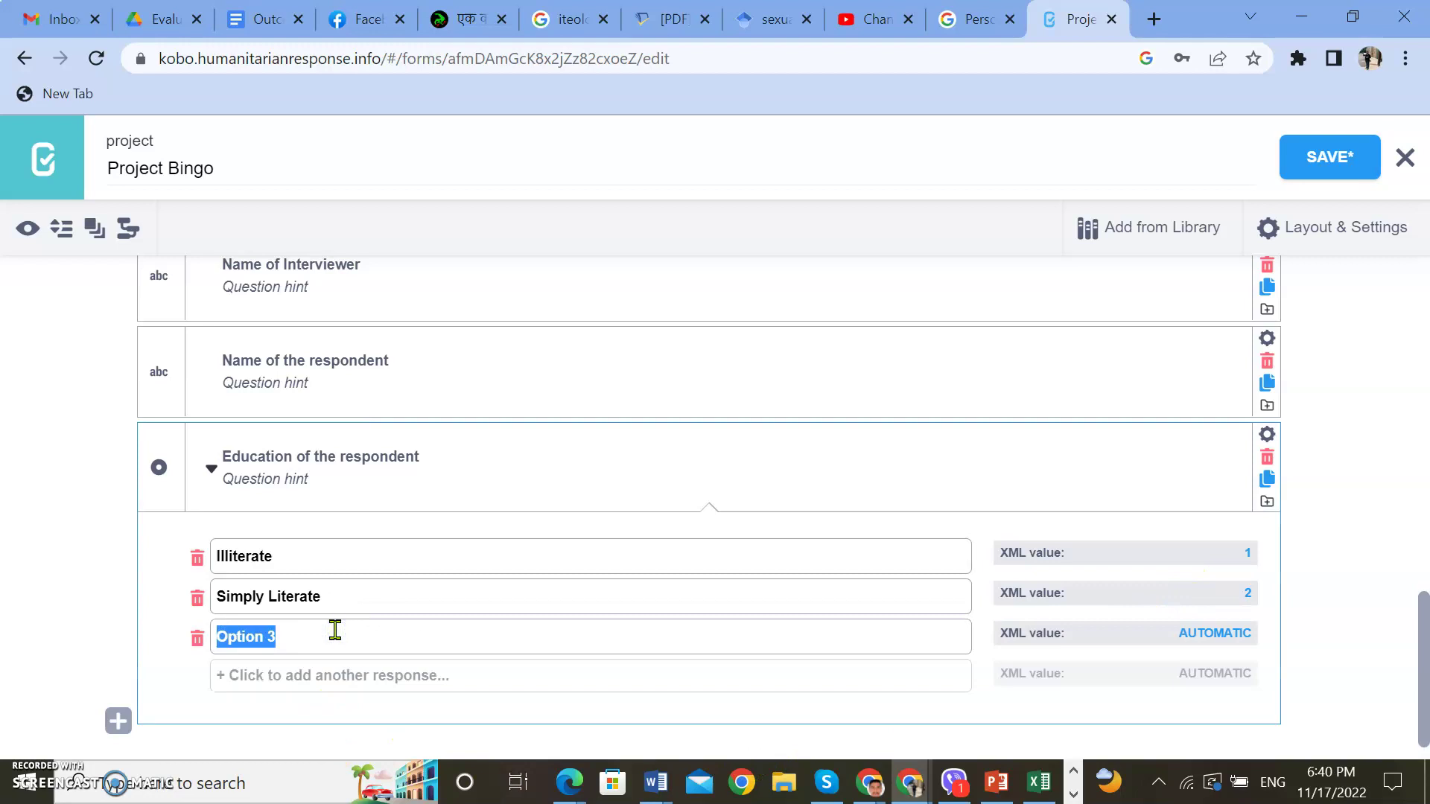
{"action": "type", "text": "Basic"}
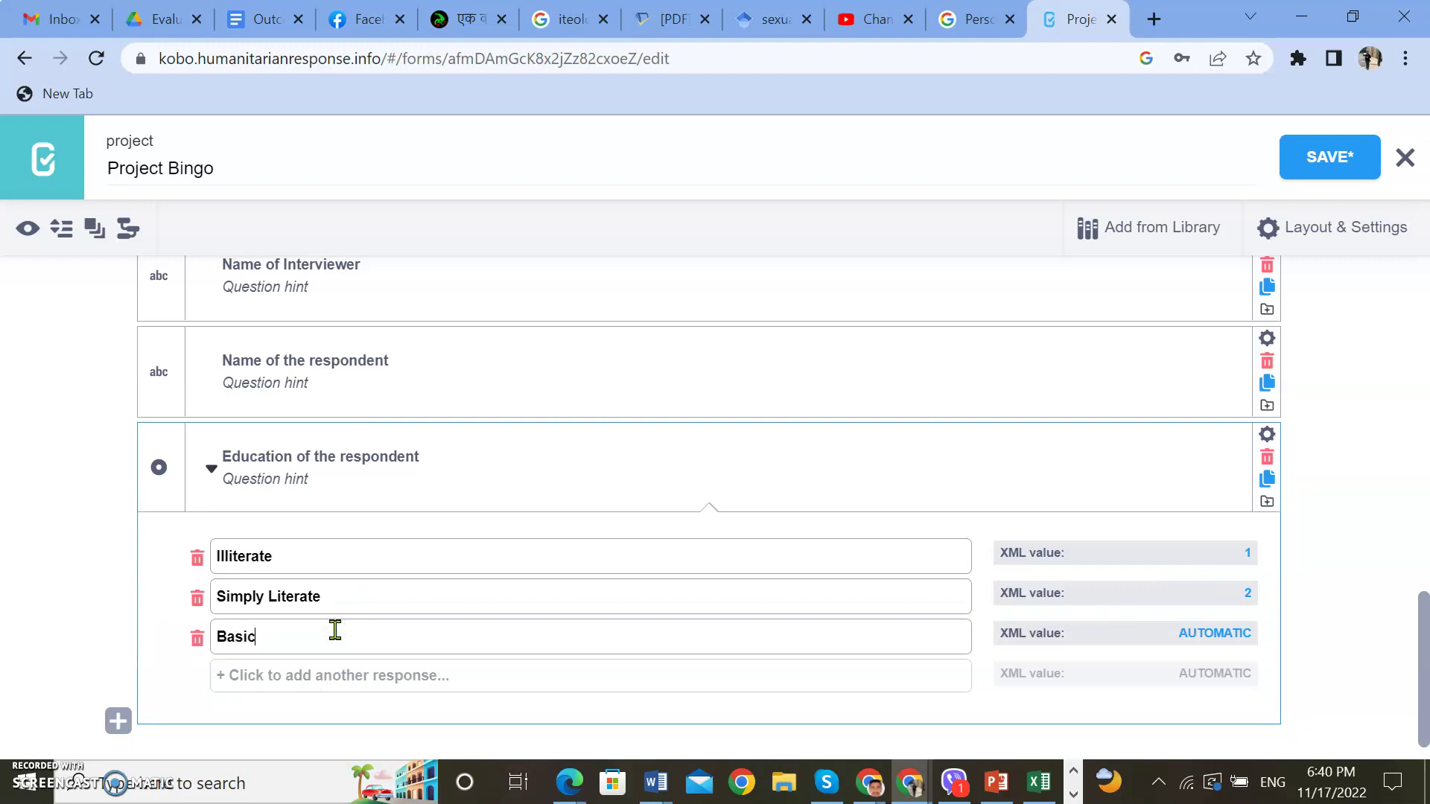
{"action": "type", "text": " Education"}
{"action": "left_click", "coordinate": [1216, 631]}
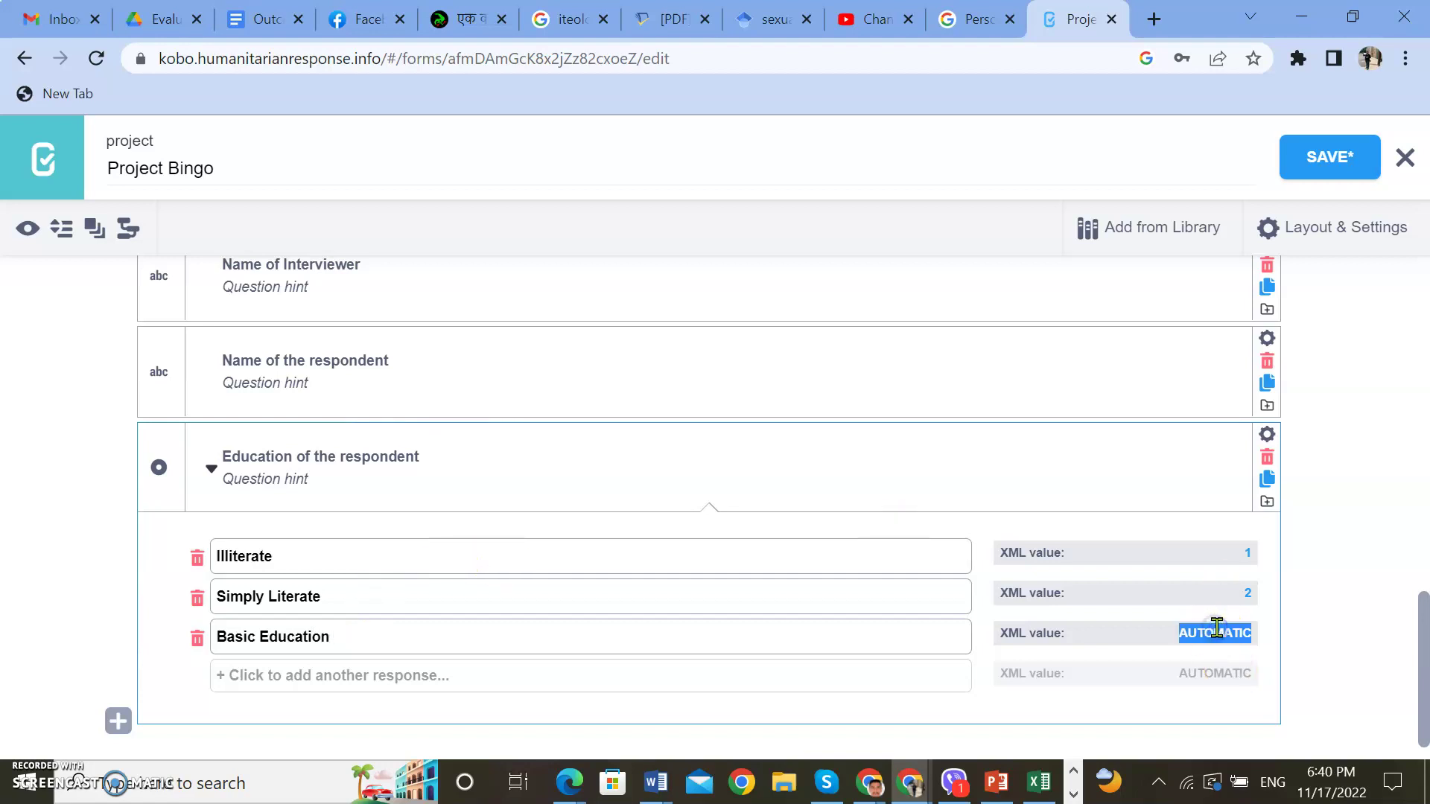
Add a fourth response "High School" to the education question with XML value 4
{"action": "left_click", "coordinate": [347, 671]}
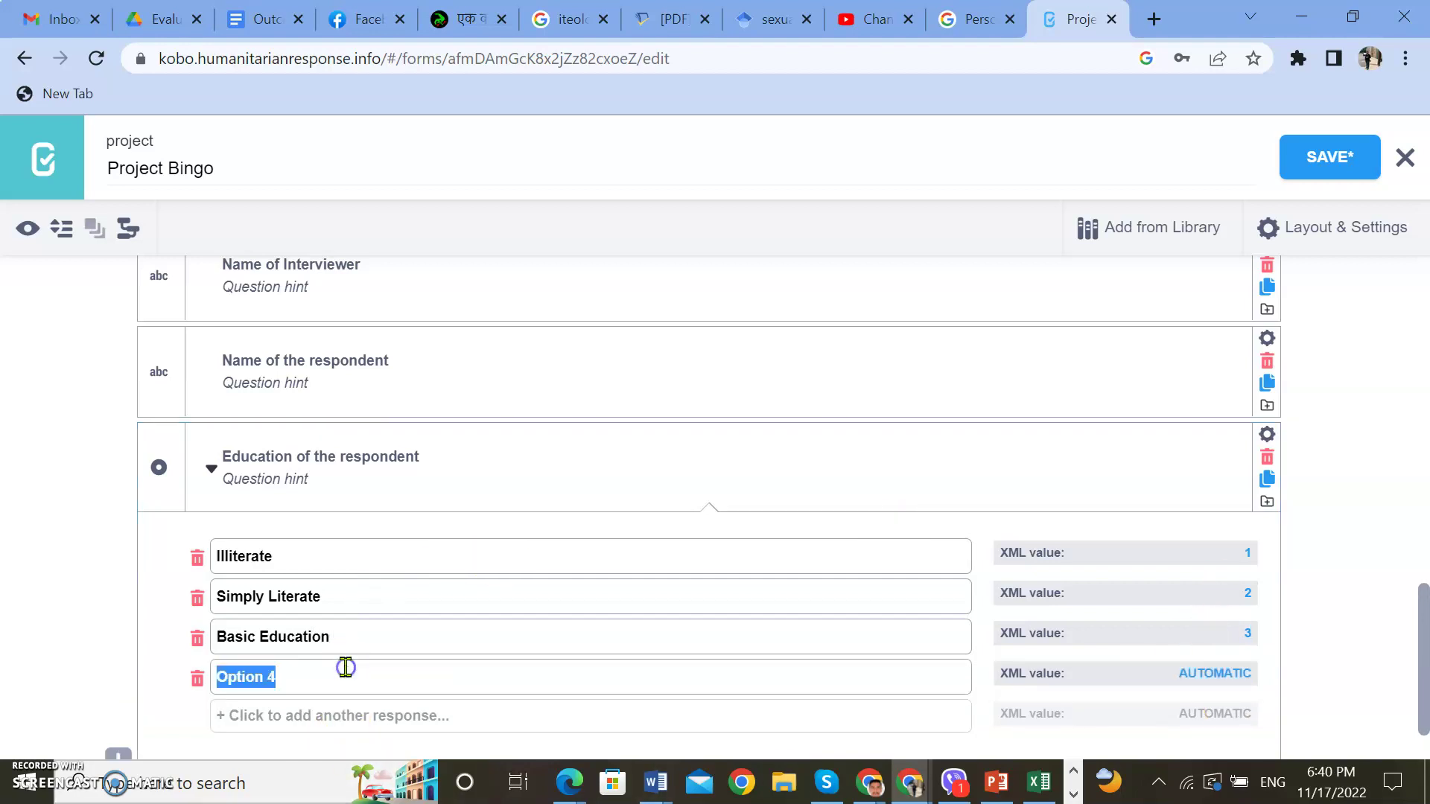
{"action": "type", "text": "Hi"}
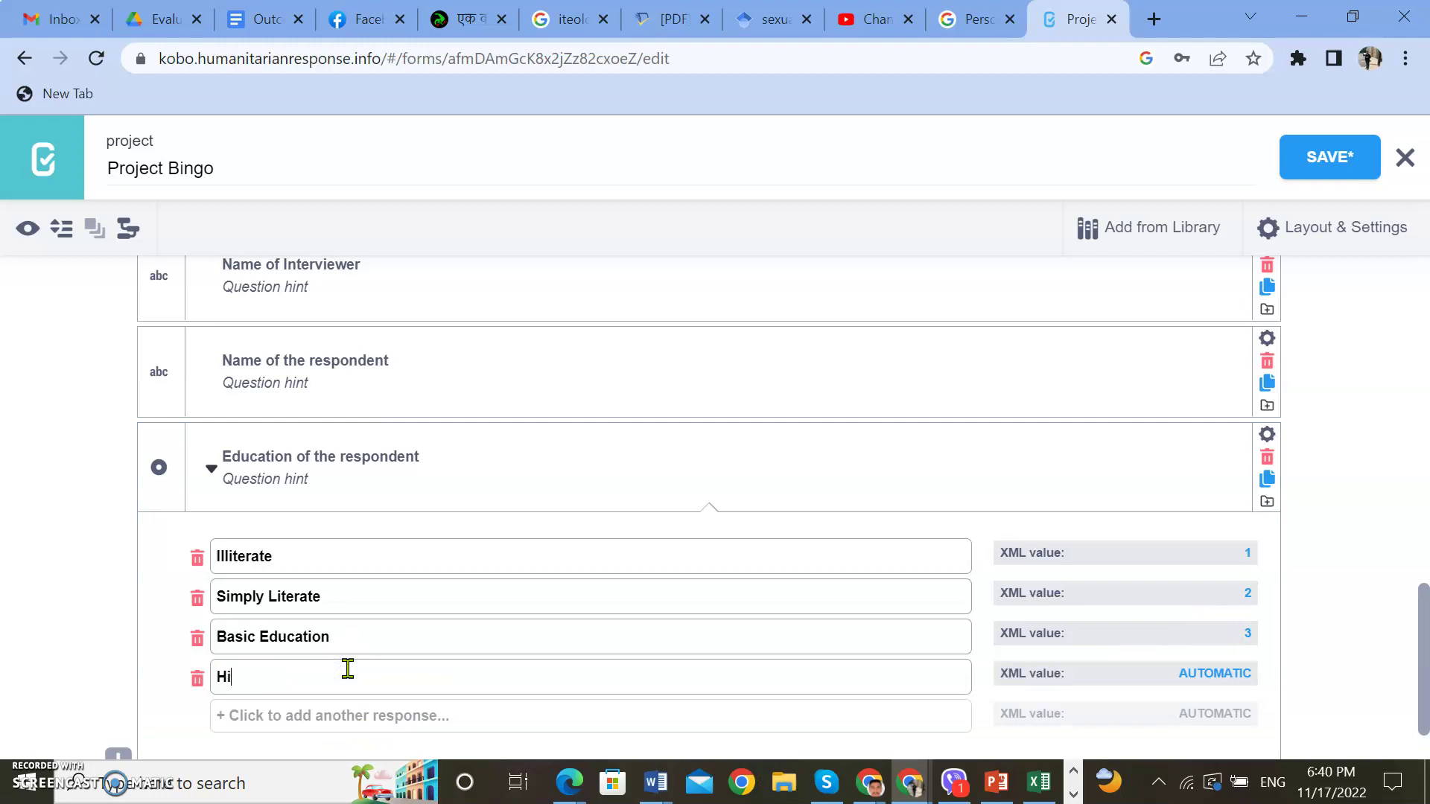
{"action": "type", "text": "gh Scho"}
{"action": "left_click", "coordinate": [1163, 672]}
{"action": "type", "text": "4"}
{"action": "scroll", "coordinate": [589, 674], "scroll_direction": "down", "scroll_amount": 1}
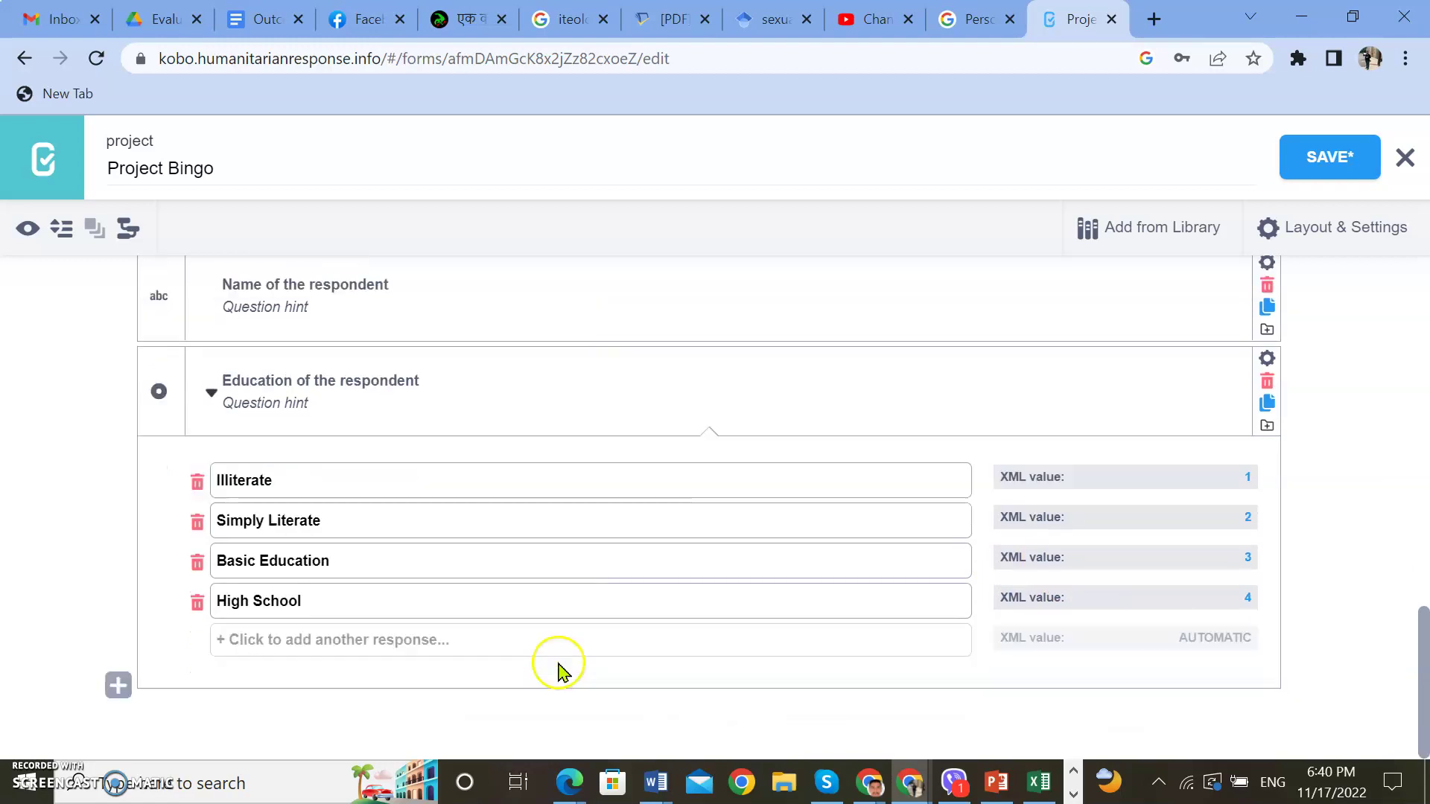
Add a fifth response named "High School" to the education question
{"action": "left_click", "coordinate": [233, 641]}
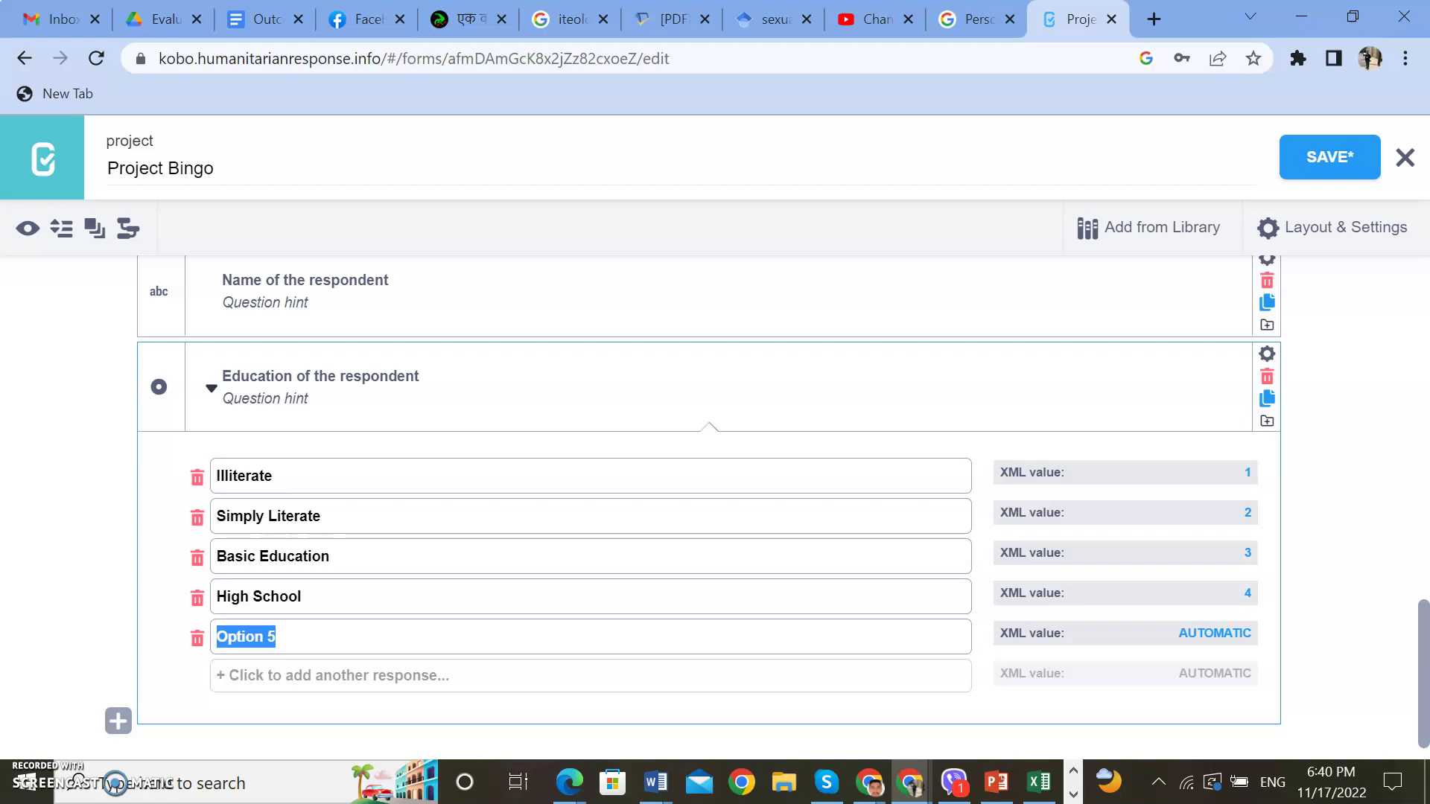
{"action": "left_click", "coordinate": [850, 631]}
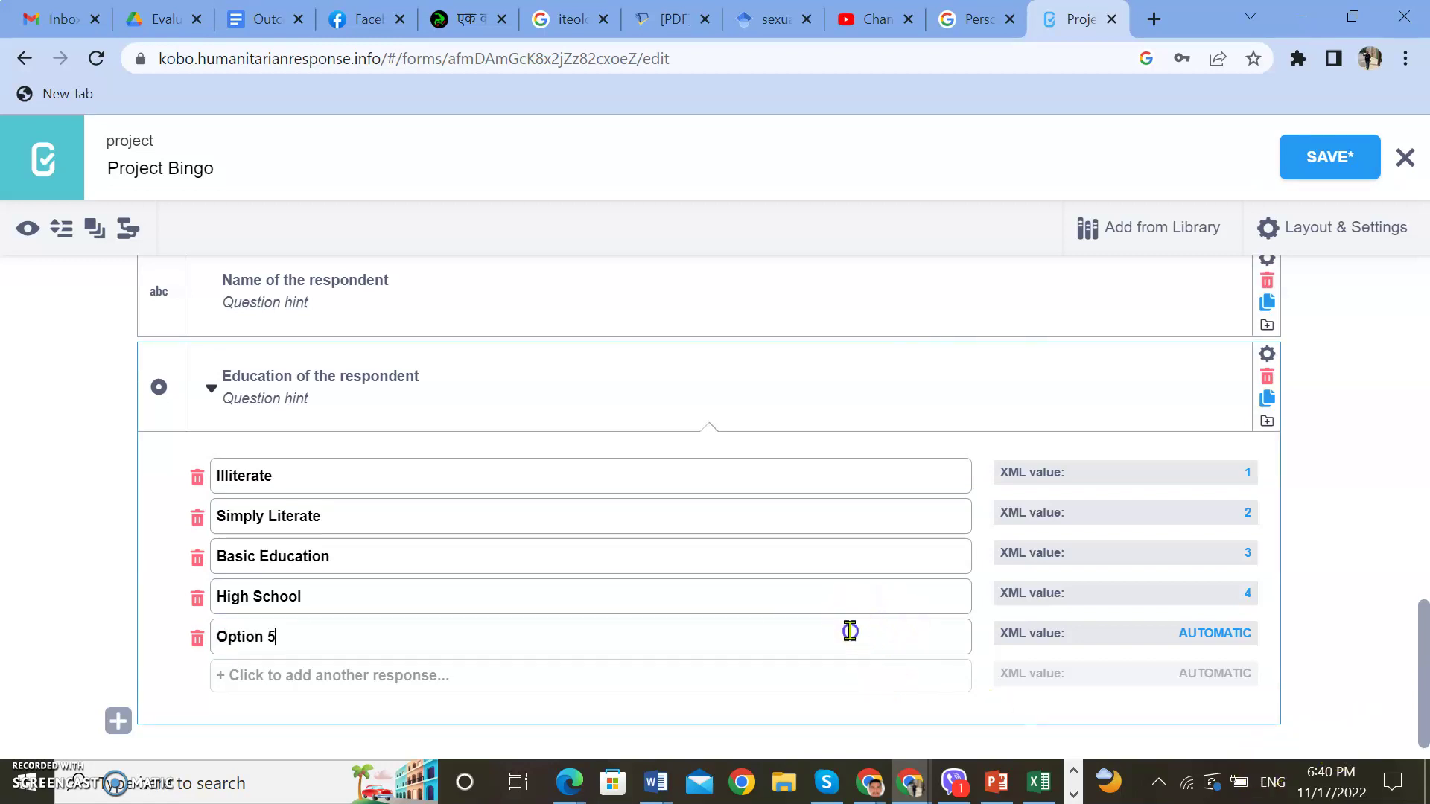
{"action": "key", "text": "BackSpace"}
{"action": "key", "text": "BackSpace"}
{"action": "key", "text": "BackSpace"}
{"action": "key", "text": "BackSpace"}
{"action": "key", "text": "BackSpace"}
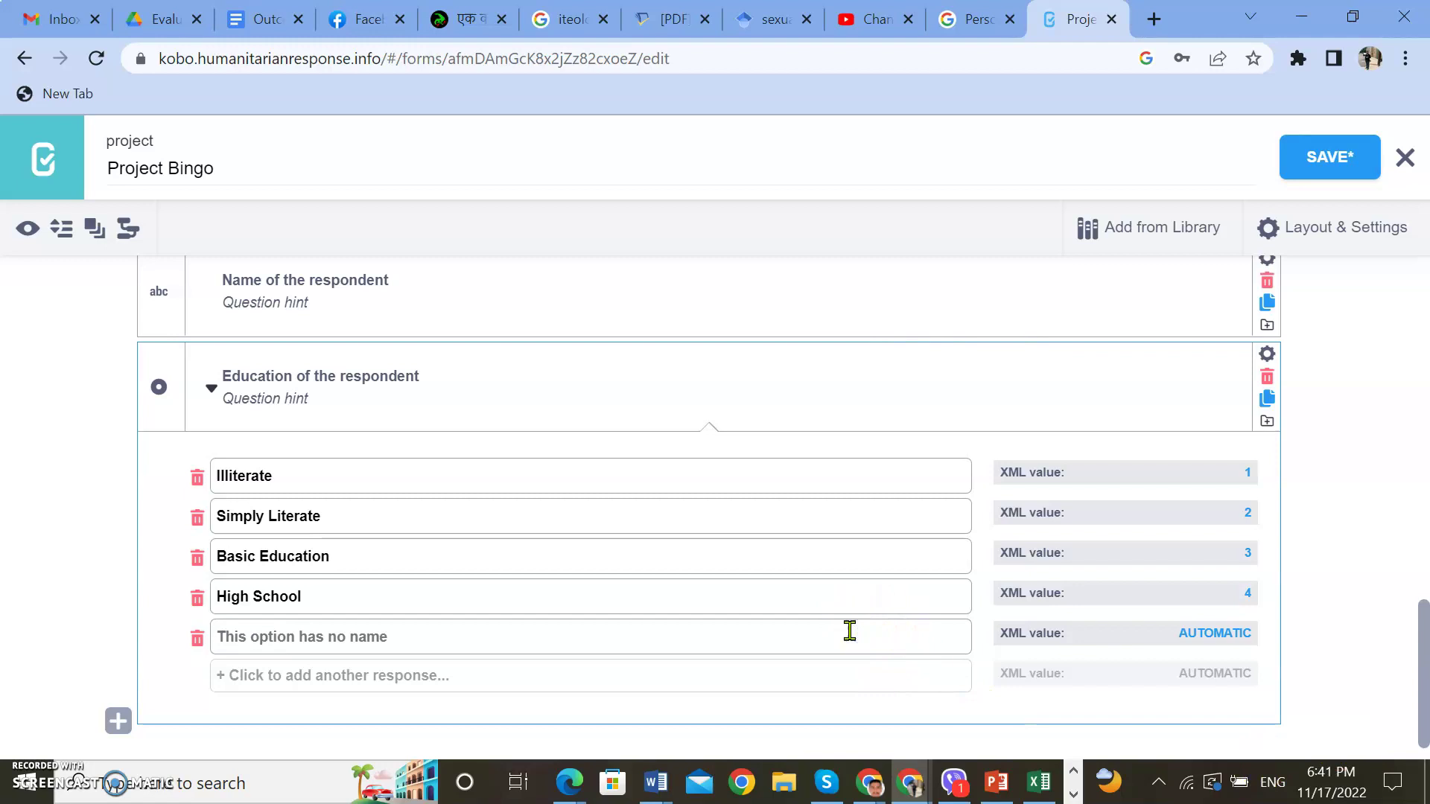
{"action": "type", "text": "High School"}
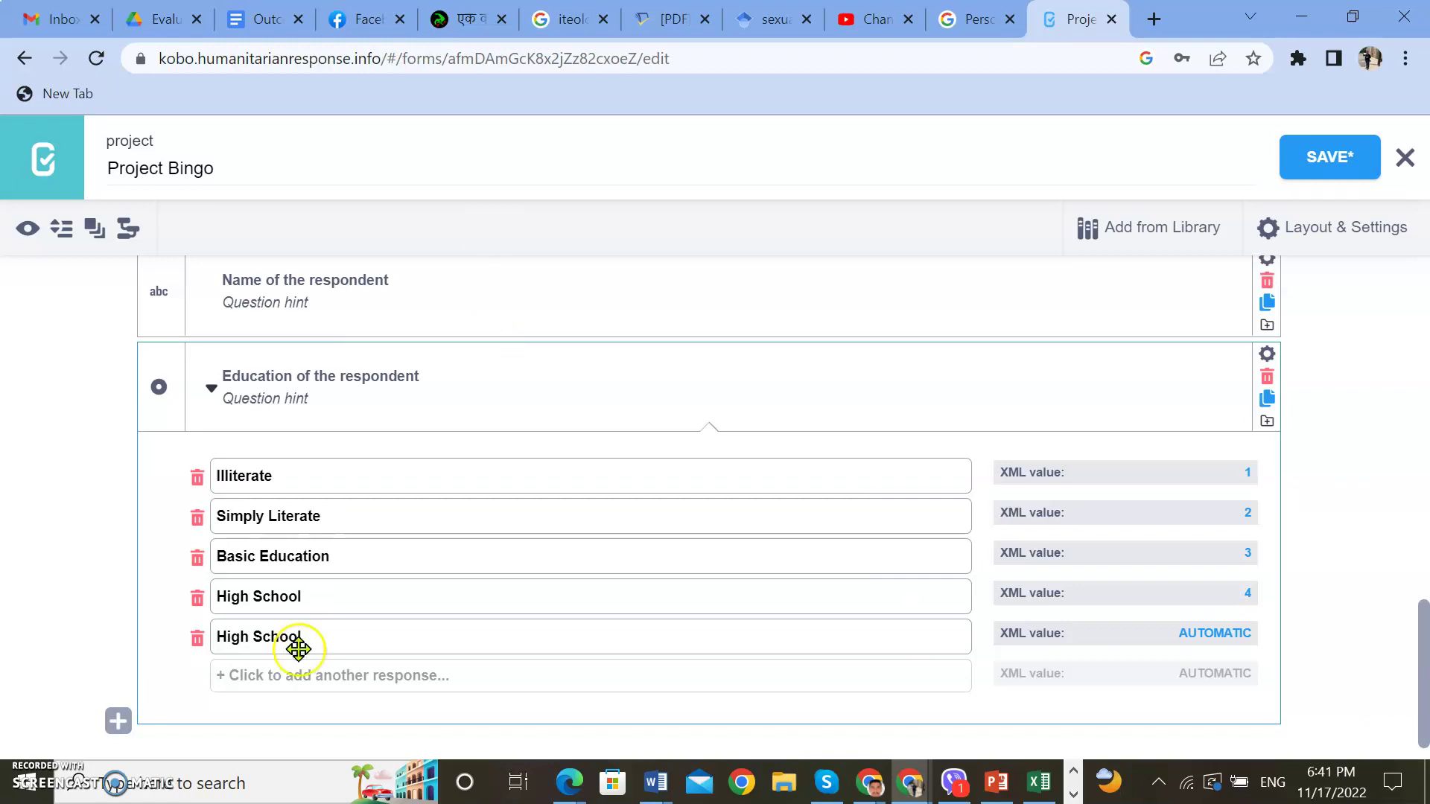
Add "University" and "Other" as the sixth and seventh responses to the education question
{"action": "left_click", "coordinate": [383, 674]}
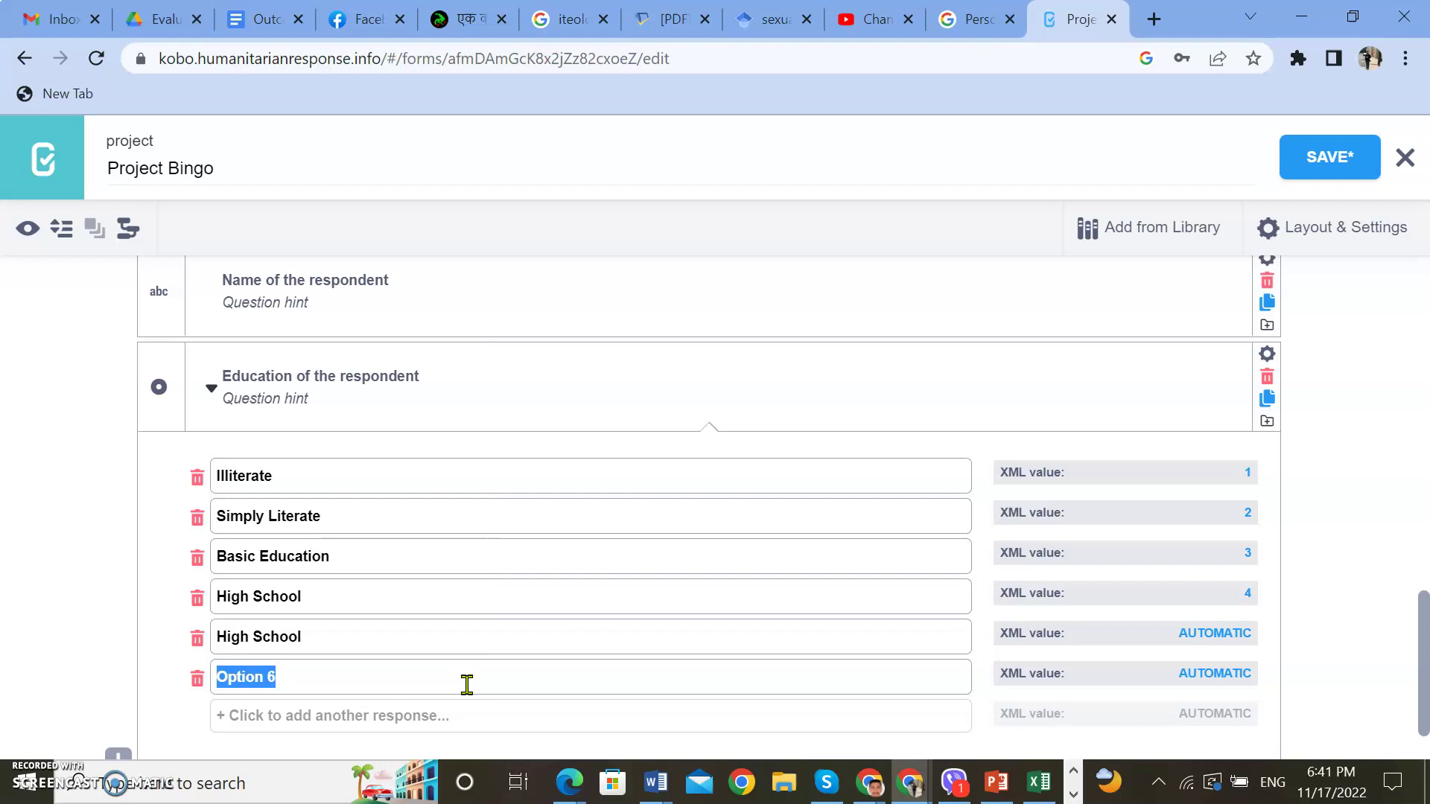
{"action": "type", "text": "uN"}
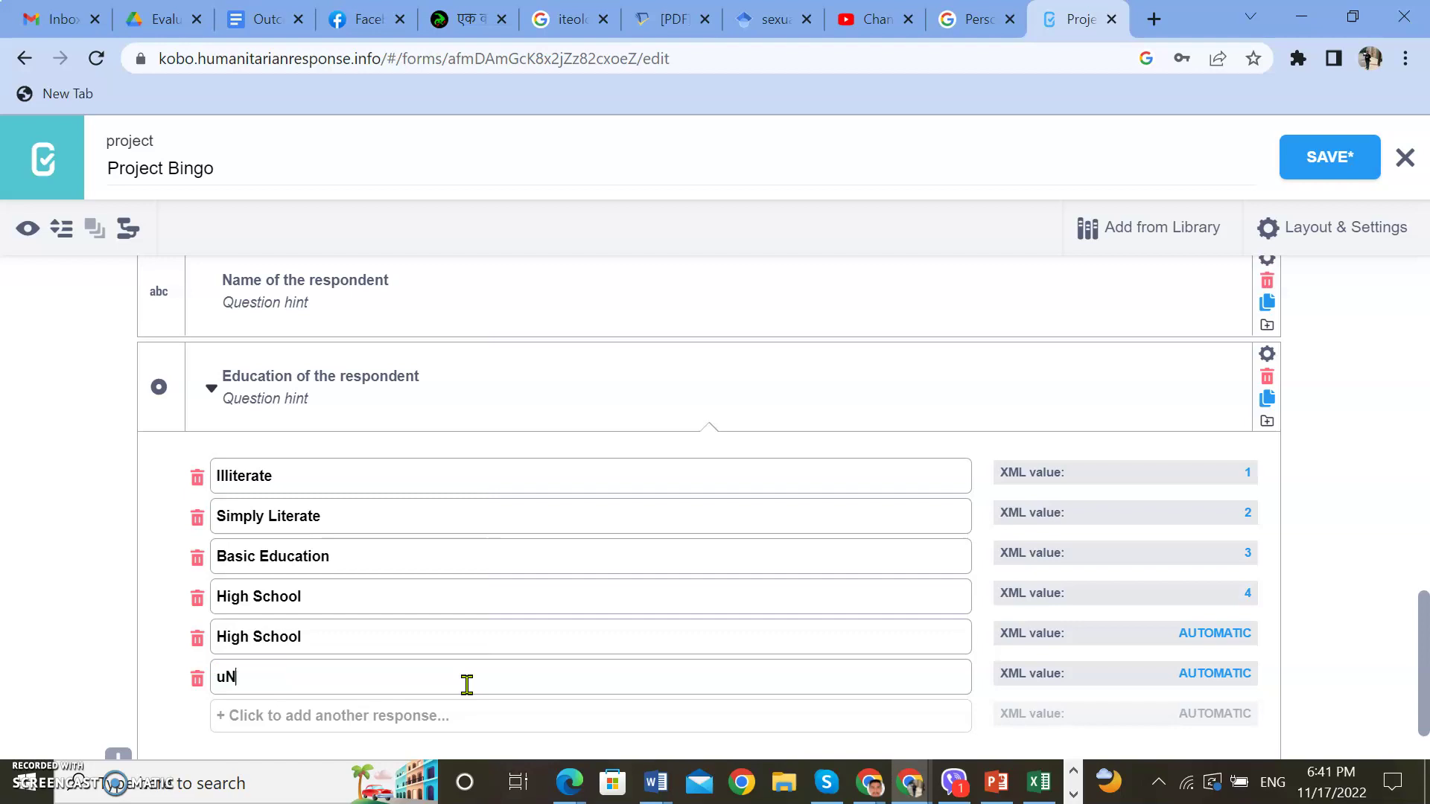
{"action": "key", "text": "BackSpace"}
{"action": "key", "text": "BackSpace"}
{"action": "type", "text": "University"}
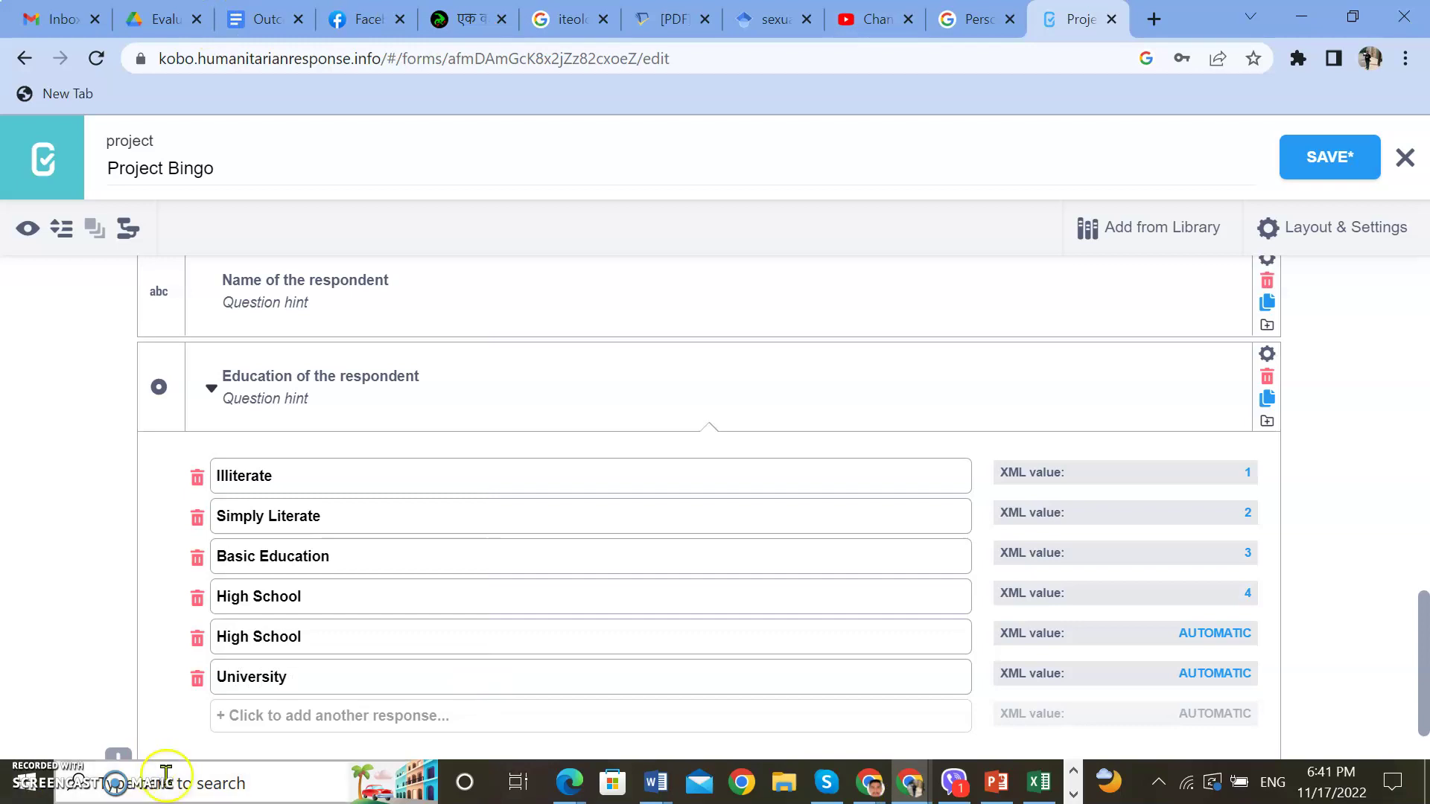
{"action": "left_click", "coordinate": [277, 721]}
{"action": "type", "text": "Other"}
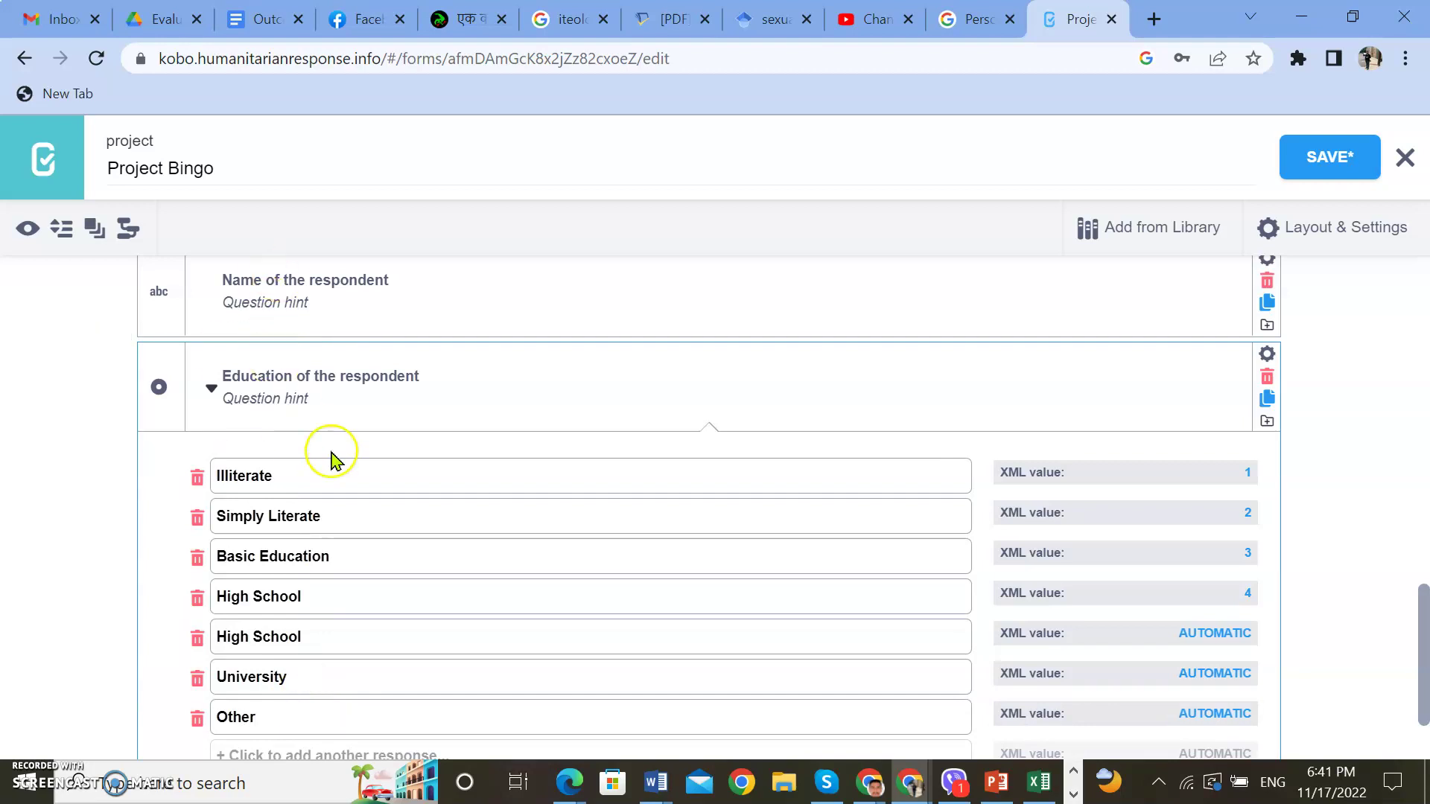
Set the XML values of the second "High School", "University" and "Other" responses to 5, 6 and 7
{"action": "scroll", "coordinate": [328, 447], "scroll_direction": "down", "scroll_amount": 2}
{"action": "scroll", "coordinate": [329, 419], "scroll_direction": "up", "scroll_amount": 3}
{"action": "scroll", "coordinate": [335, 439], "scroll_direction": "down", "scroll_amount": 2}
{"action": "scroll", "coordinate": [670, 472], "scroll_direction": "down", "scroll_amount": 3}
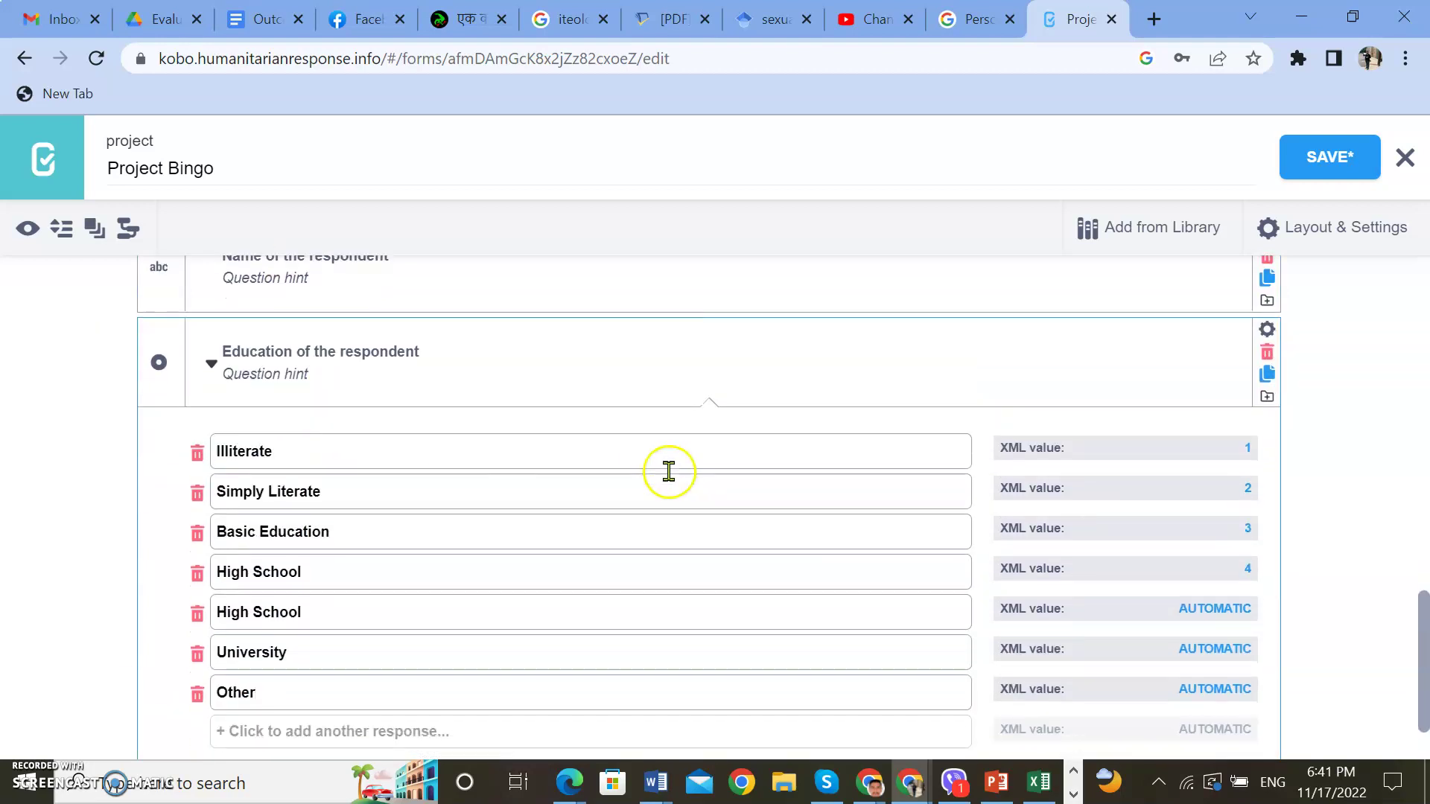
{"action": "double_click", "coordinate": [1220, 511]}
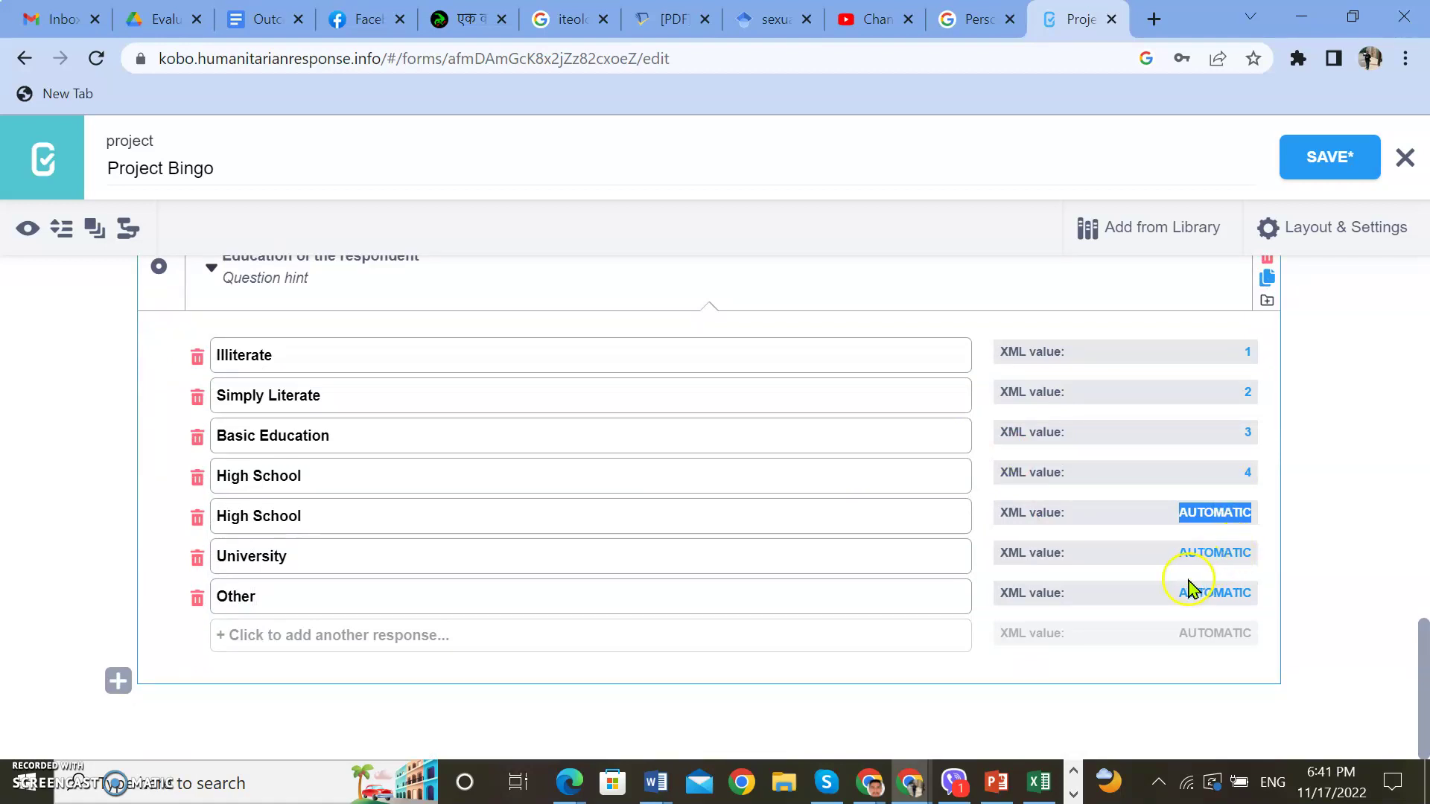
{"action": "type", "text": "4"}
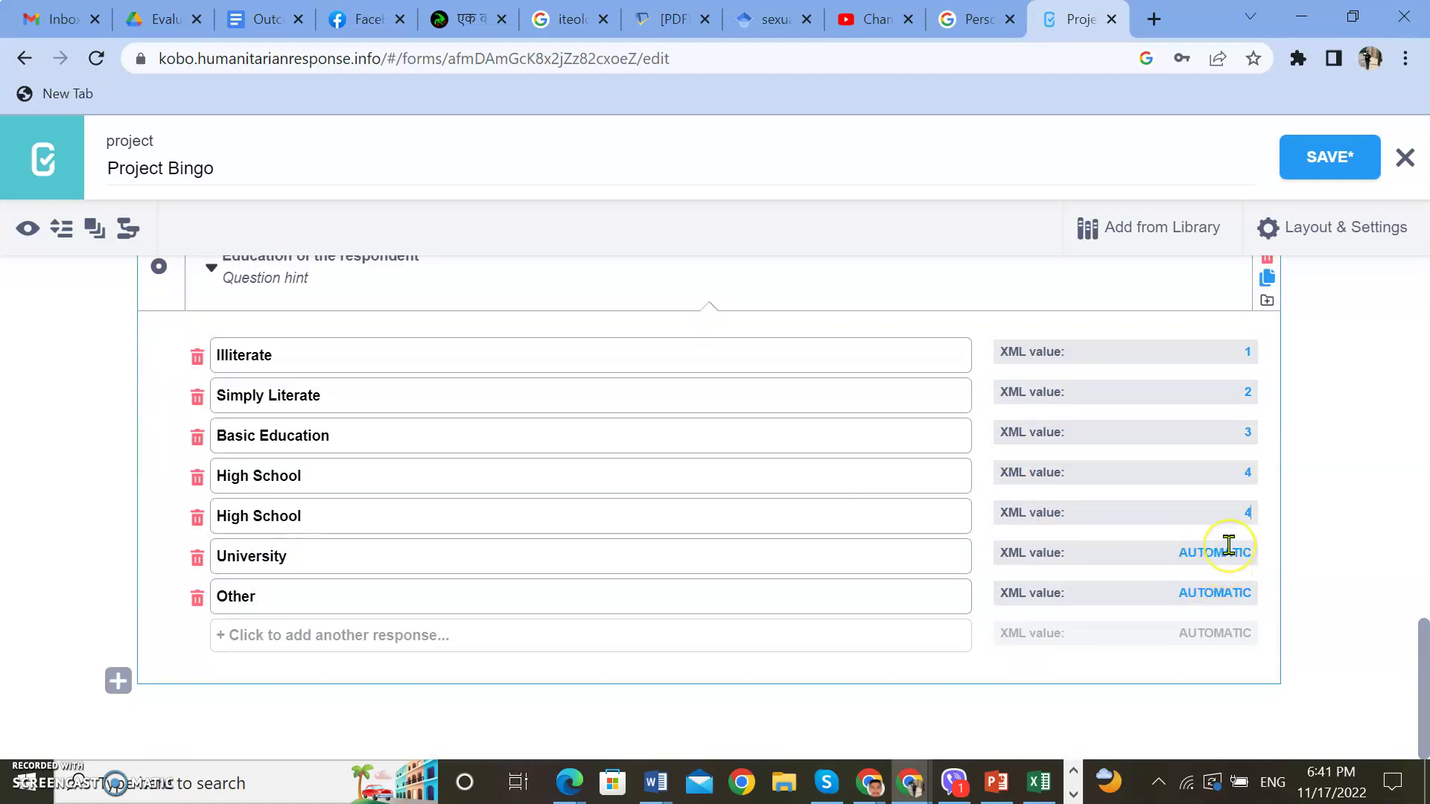
{"action": "type", "text": "5"}
{"action": "left_click", "coordinate": [1225, 551]}
{"action": "type", "text": "6"}
{"action": "left_click", "coordinate": [1223, 595]}
{"action": "type", "text": "7"}
Add an eighth response with XML value 88 to the education question and save the form
{"action": "left_click", "coordinate": [1213, 637]}
{"action": "left_click", "coordinate": [1213, 635]}
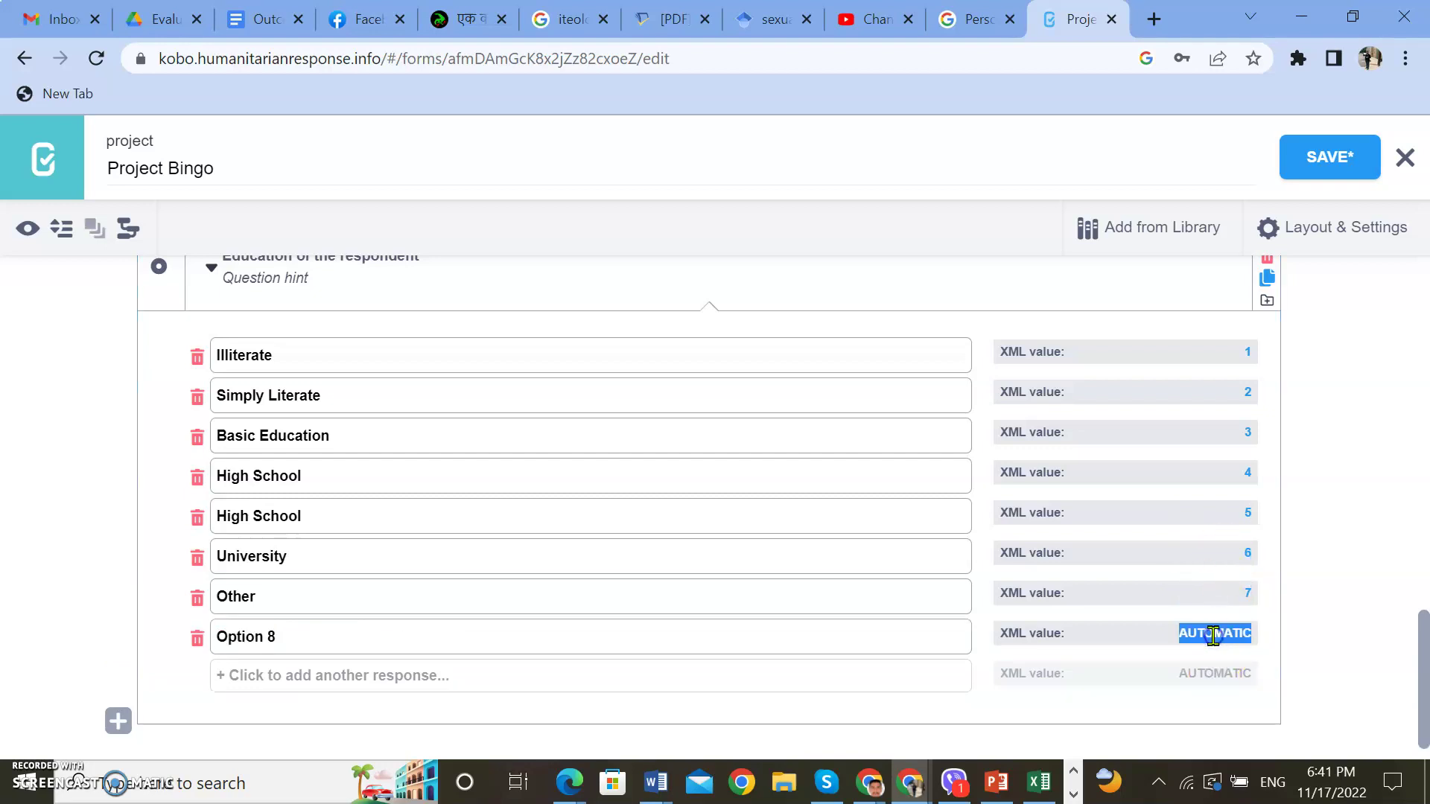
{"action": "type", "text": "88"}
{"action": "scroll", "coordinate": [348, 703], "scroll_direction": "down", "scroll_amount": 1}
{"action": "scroll", "coordinate": [373, 696], "scroll_direction": "up", "scroll_amount": 3}
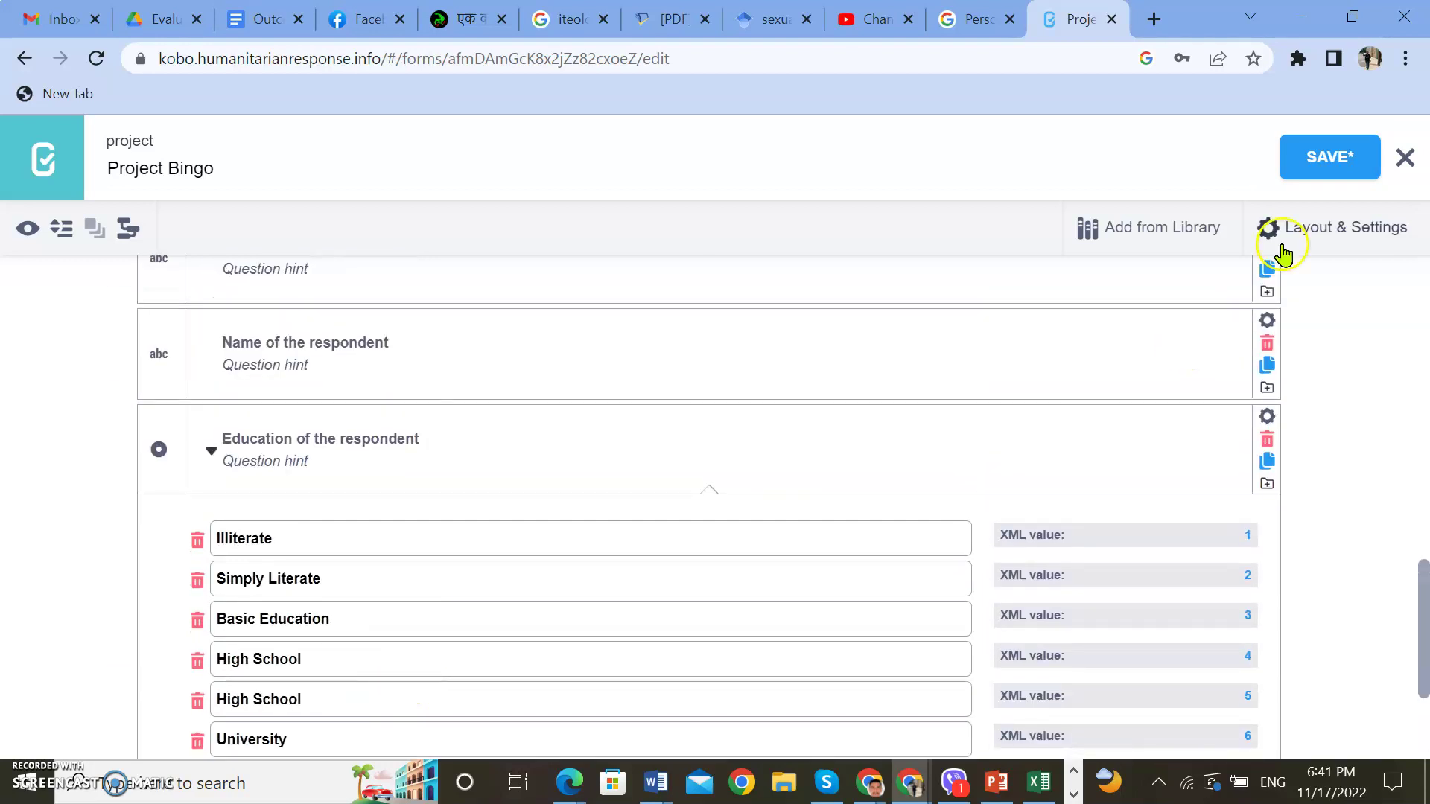
{"action": "left_click", "coordinate": [1333, 159]}
Open the Project Bingo form preview and examine the Acknowledge statement and the participation question
{"action": "scroll", "coordinate": [861, 357], "scroll_direction": "down", "scroll_amount": 3}
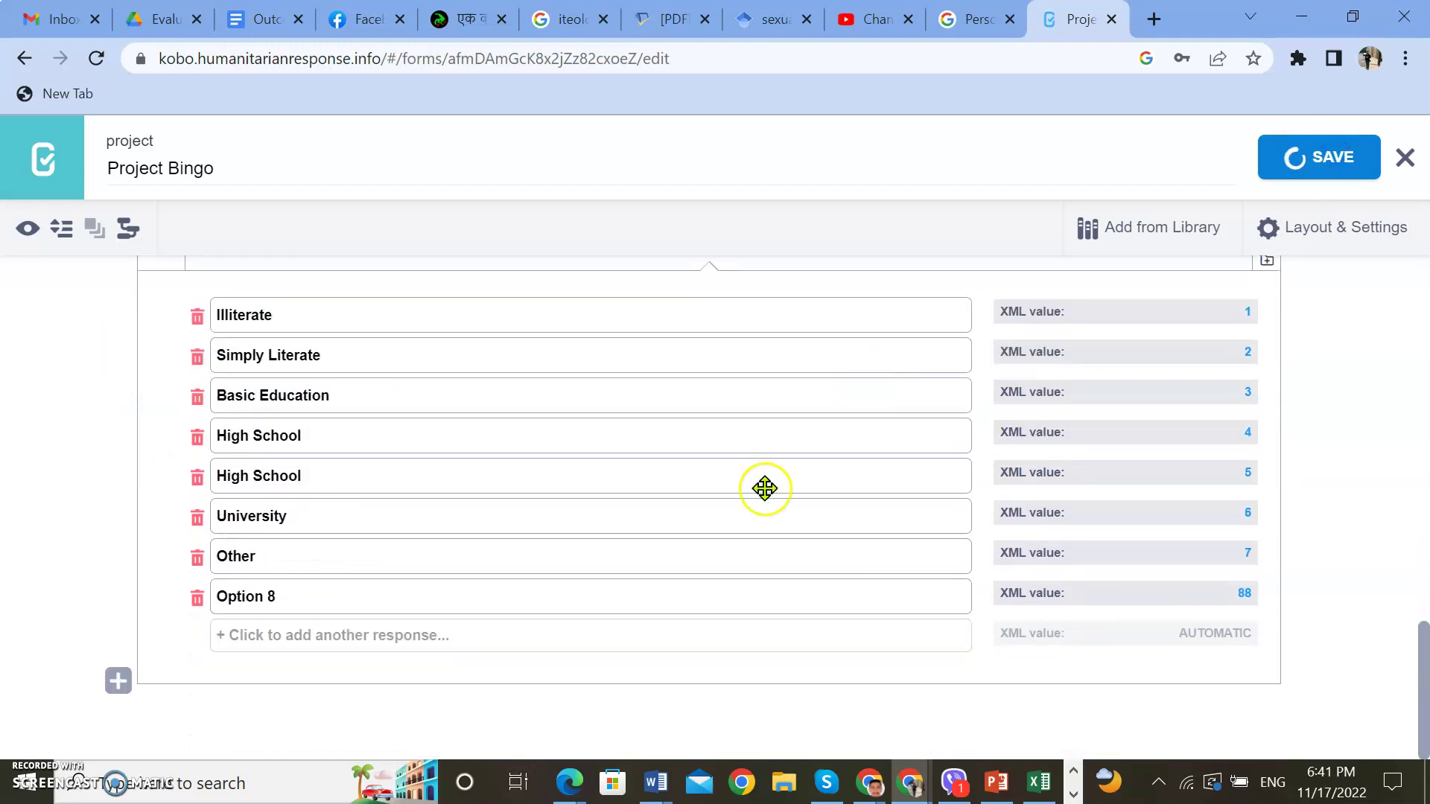
{"action": "scroll", "coordinate": [257, 598], "scroll_direction": "up", "scroll_amount": 3}
{"action": "scroll", "coordinate": [257, 598], "scroll_direction": "down", "scroll_amount": 3}
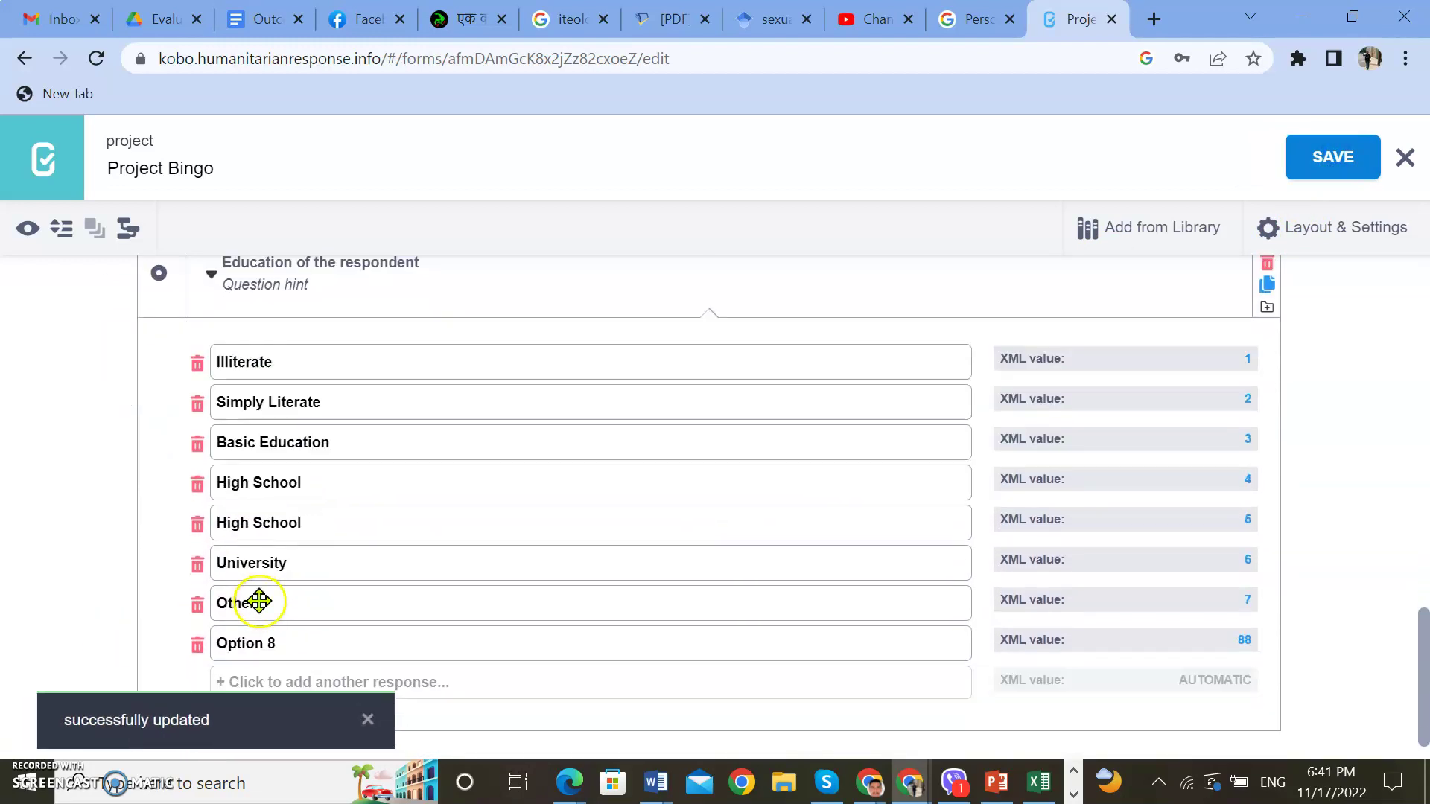
{"action": "scroll", "coordinate": [628, 582], "scroll_direction": "up", "scroll_amount": 3}
{"action": "scroll", "coordinate": [521, 588], "scroll_direction": "down", "scroll_amount": 3}
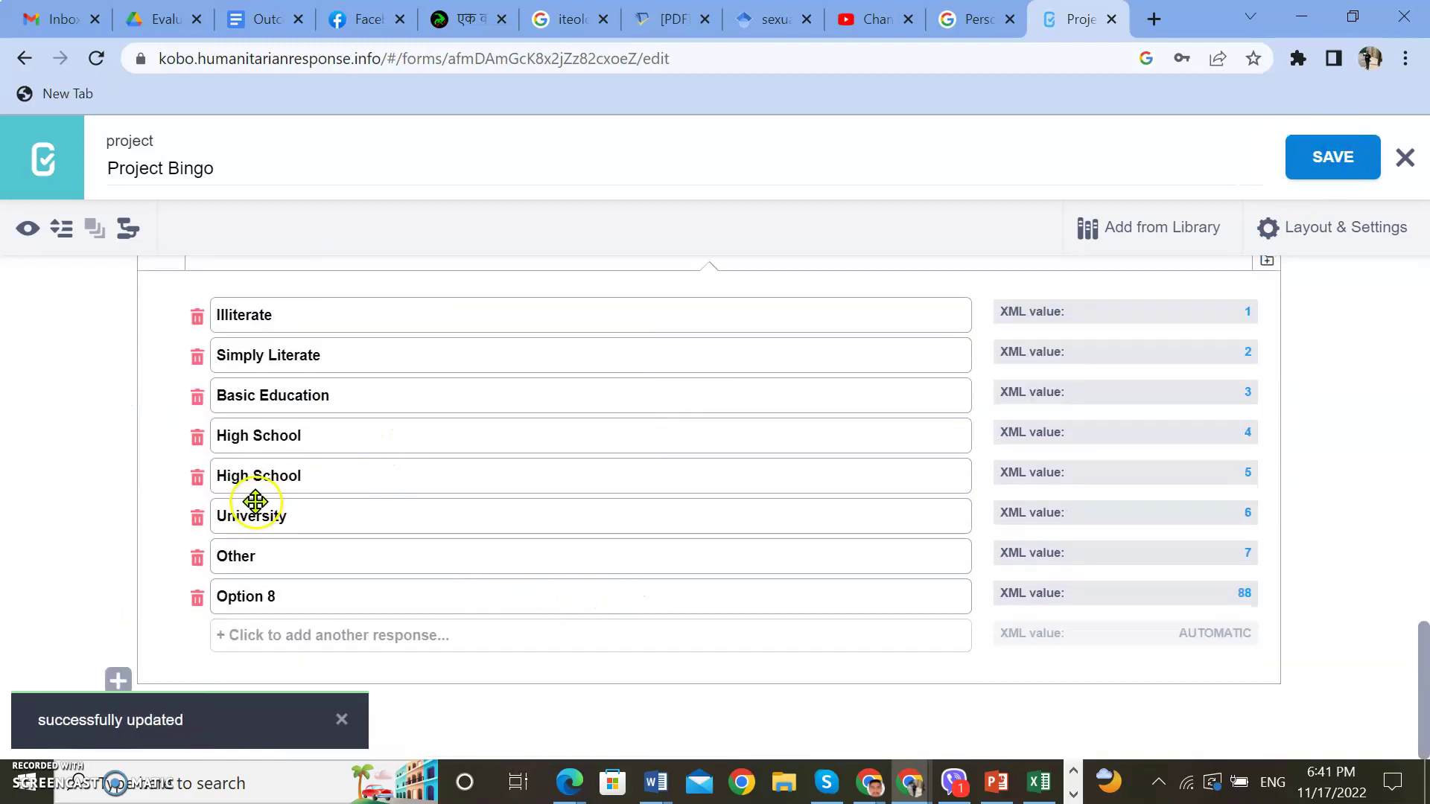
{"action": "scroll", "coordinate": [256, 503], "scroll_direction": "up", "scroll_amount": 2}
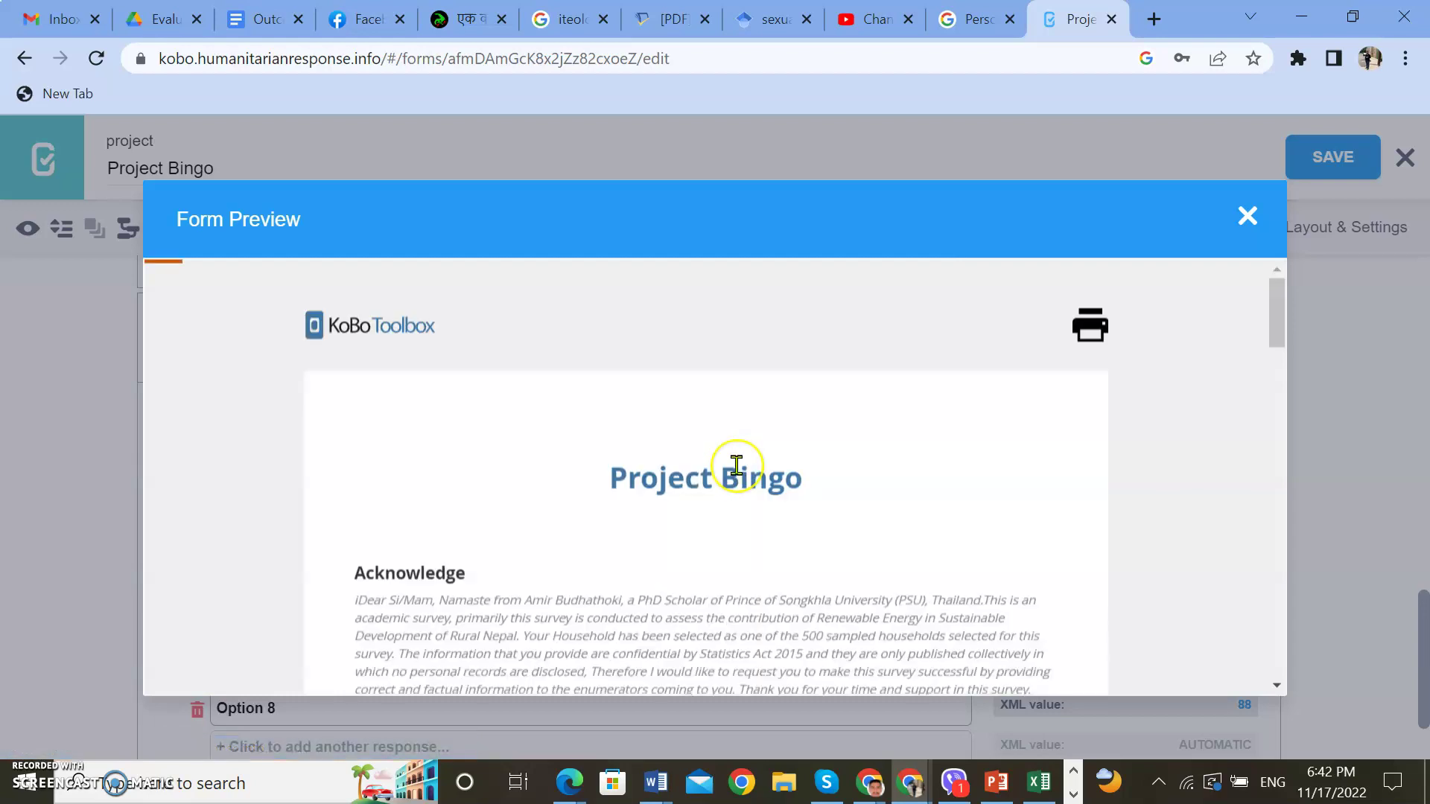
{"action": "scroll", "coordinate": [737, 465], "scroll_direction": "down", "scroll_amount": 2}
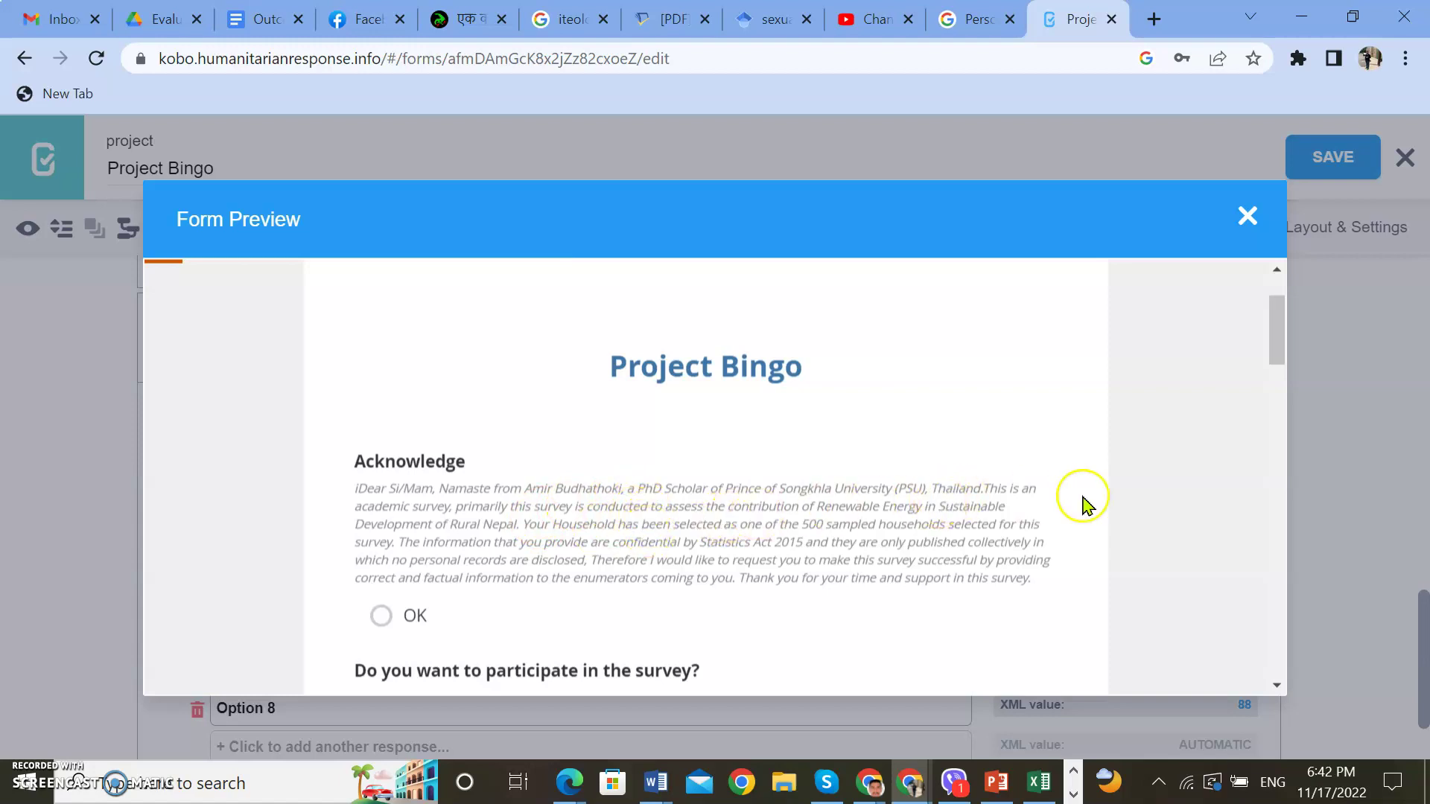
{"action": "scroll", "coordinate": [775, 514], "scroll_direction": "down", "scroll_amount": 1}
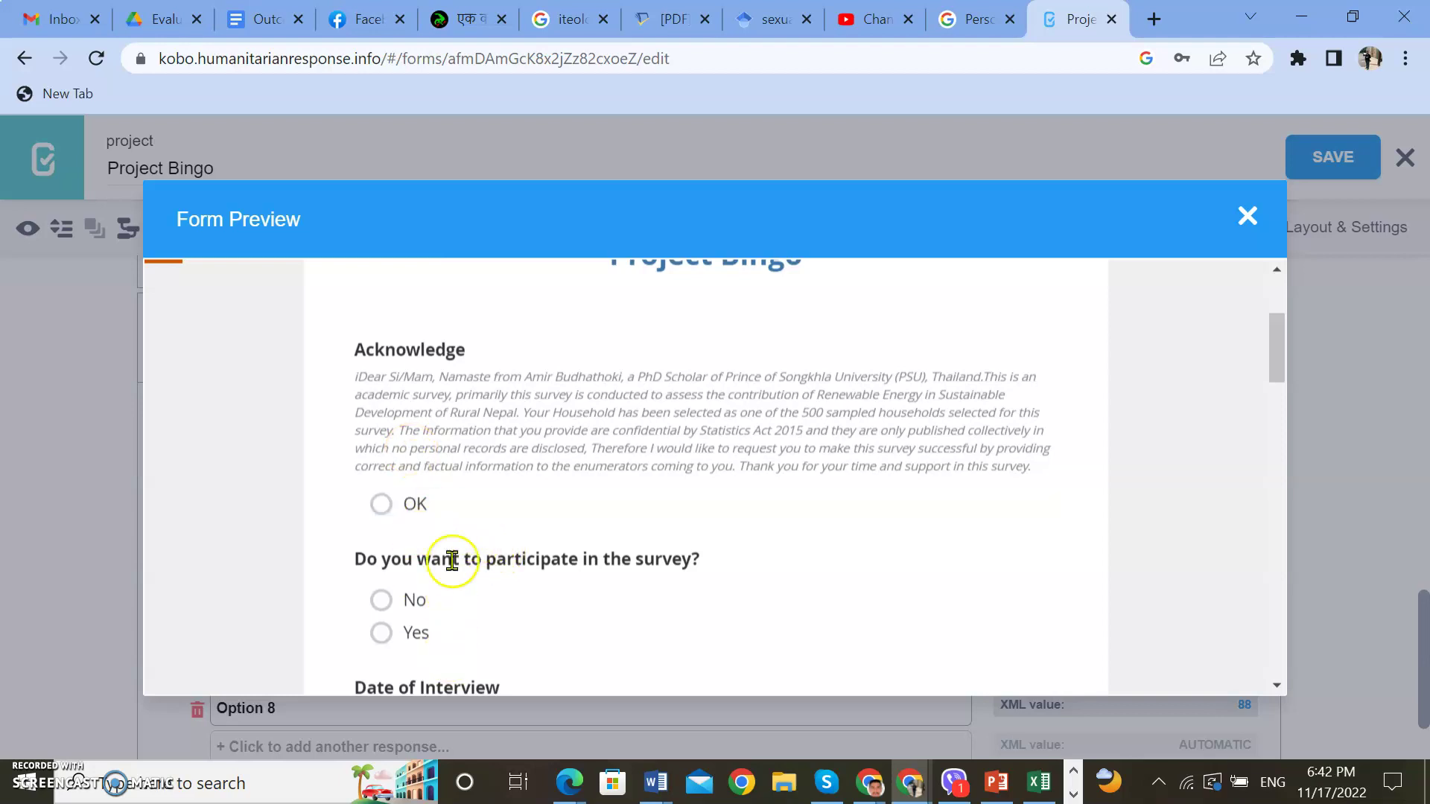
In the preview, answer Acknowledge with OK and the participation question with No, and check which questions follow
{"action": "left_click", "coordinate": [384, 512]}
{"action": "scroll", "coordinate": [457, 521], "scroll_direction": "down", "scroll_amount": 1}
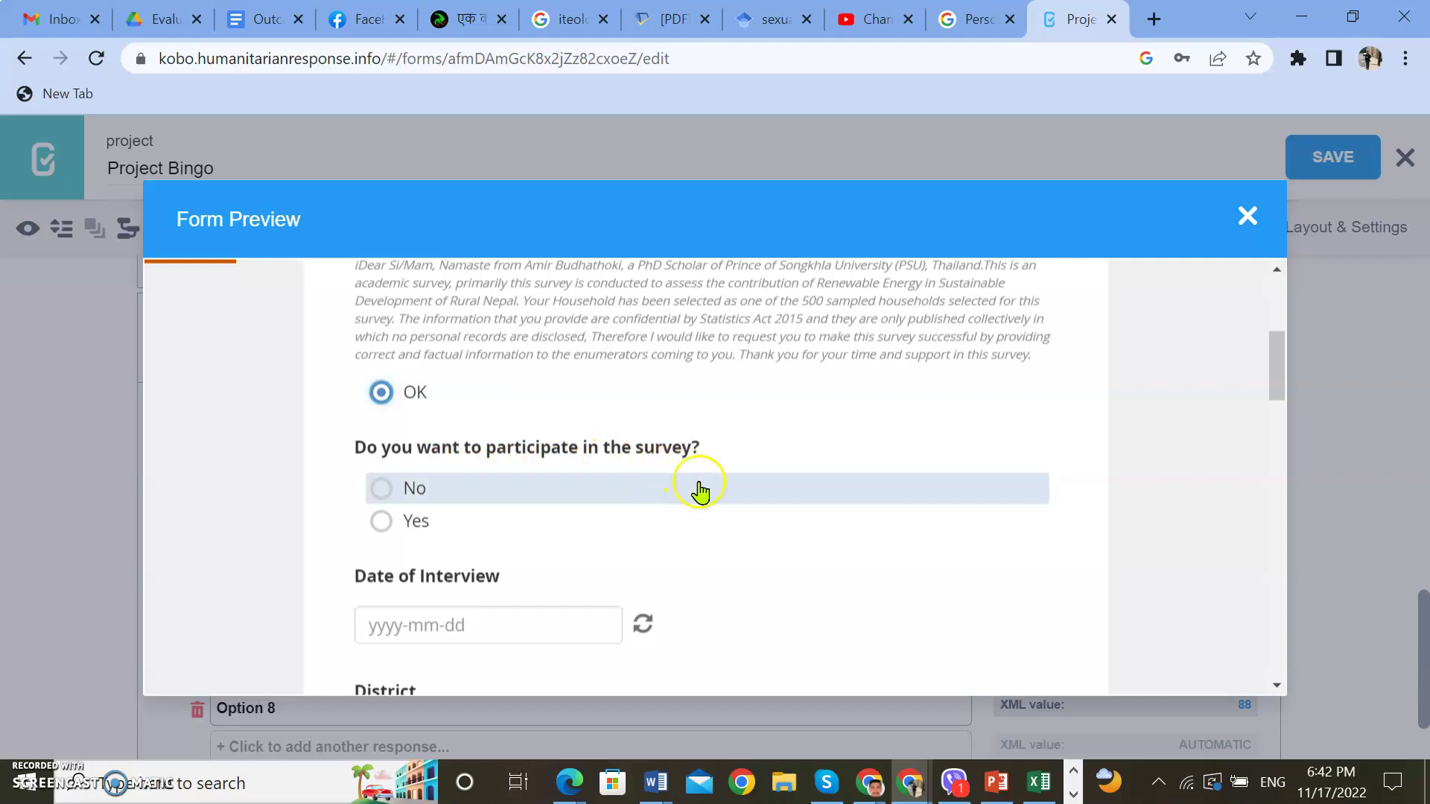
{"action": "left_click", "coordinate": [402, 490]}
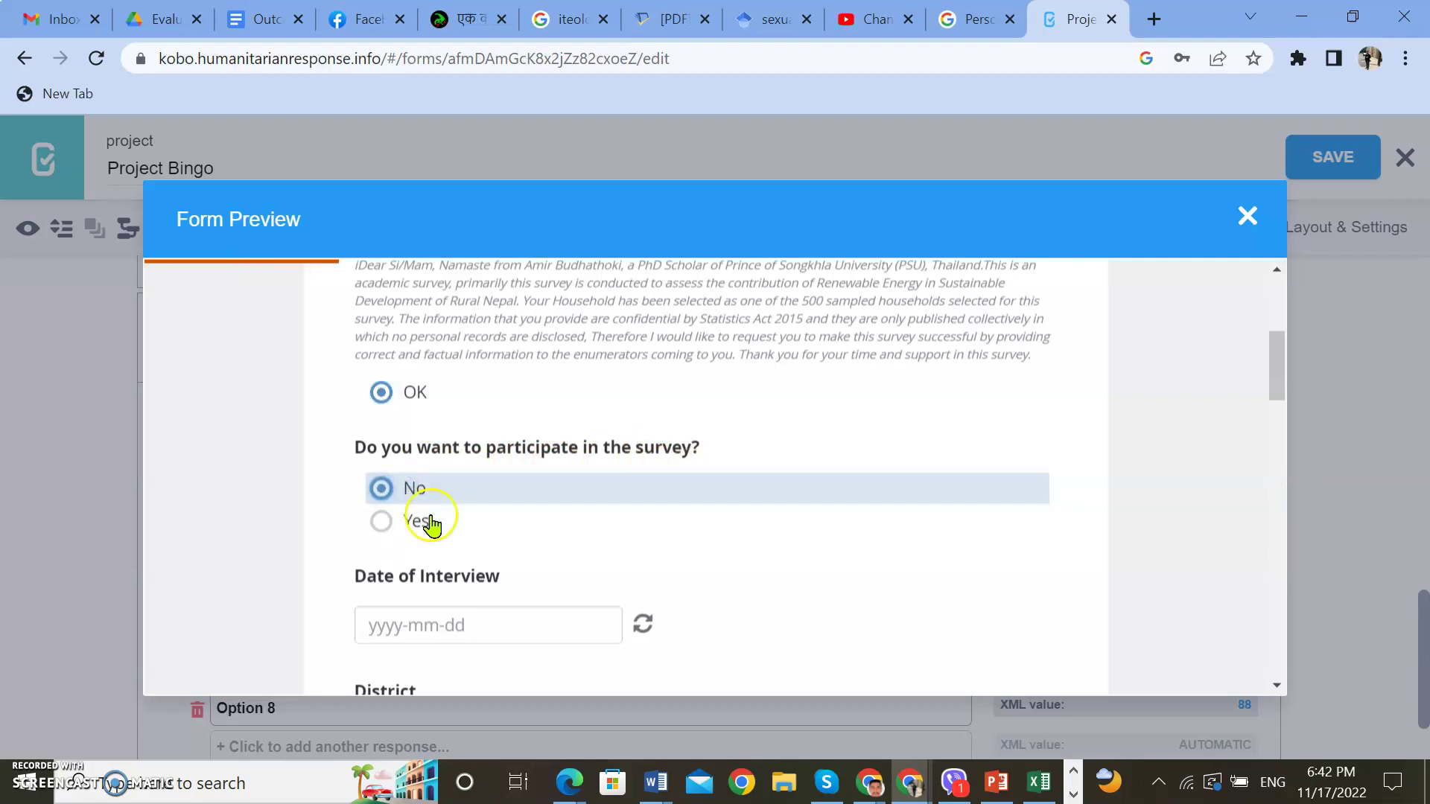
{"action": "scroll", "coordinate": [426, 527], "scroll_direction": "down", "scroll_amount": 1}
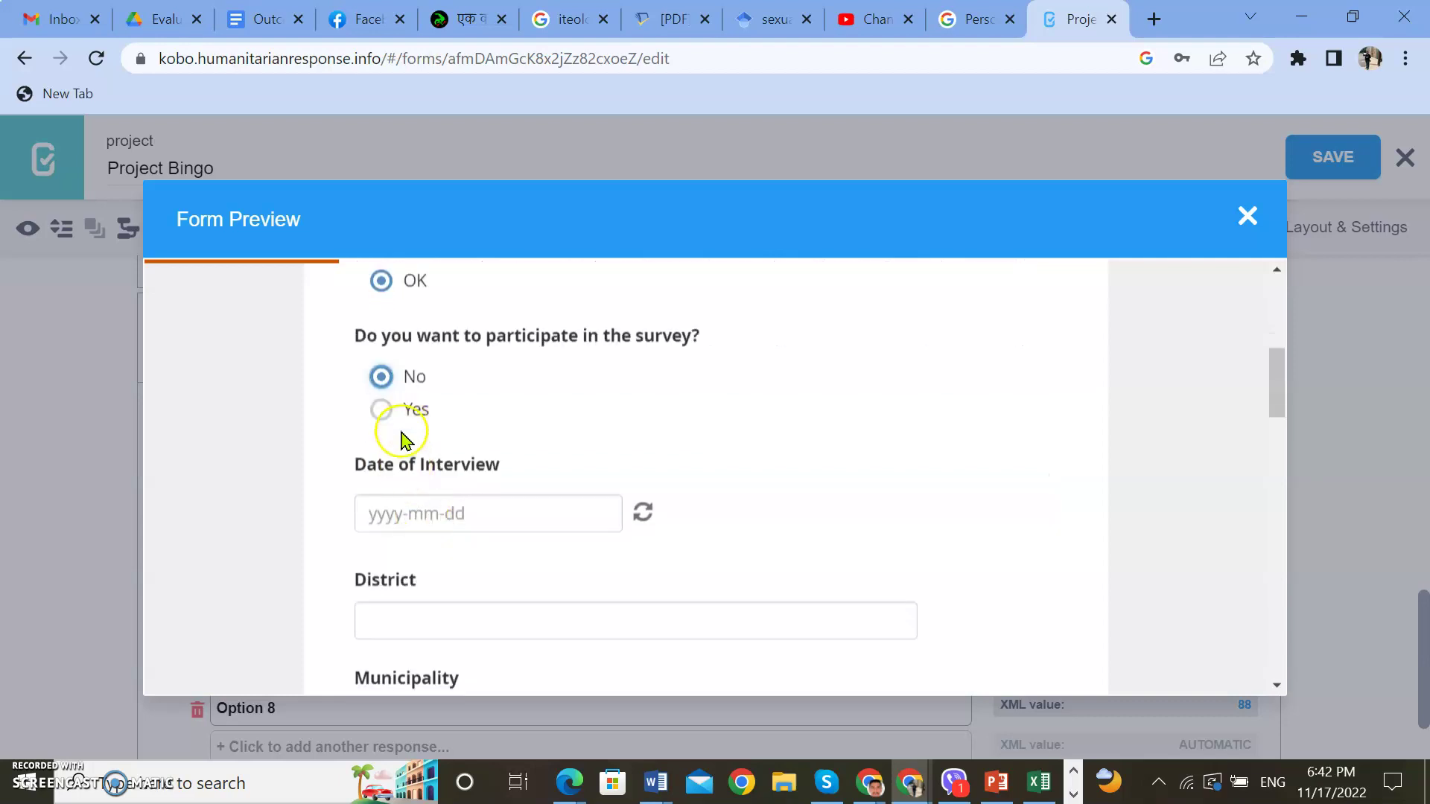
{"action": "scroll", "coordinate": [408, 416], "scroll_direction": "up", "scroll_amount": 1}
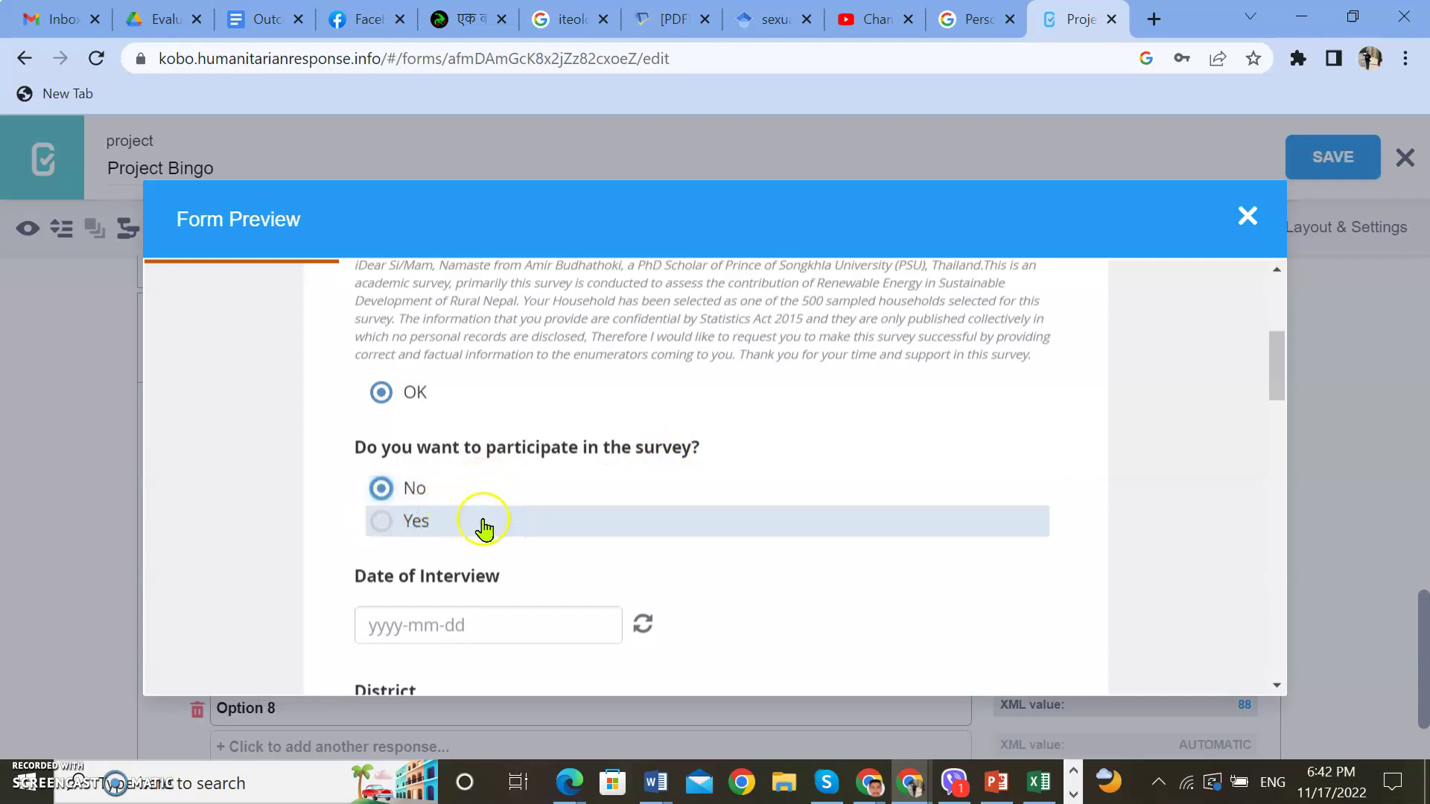
Change the previewed participation answer to Yes and check the questions that follow it
{"action": "left_click", "coordinate": [373, 530]}
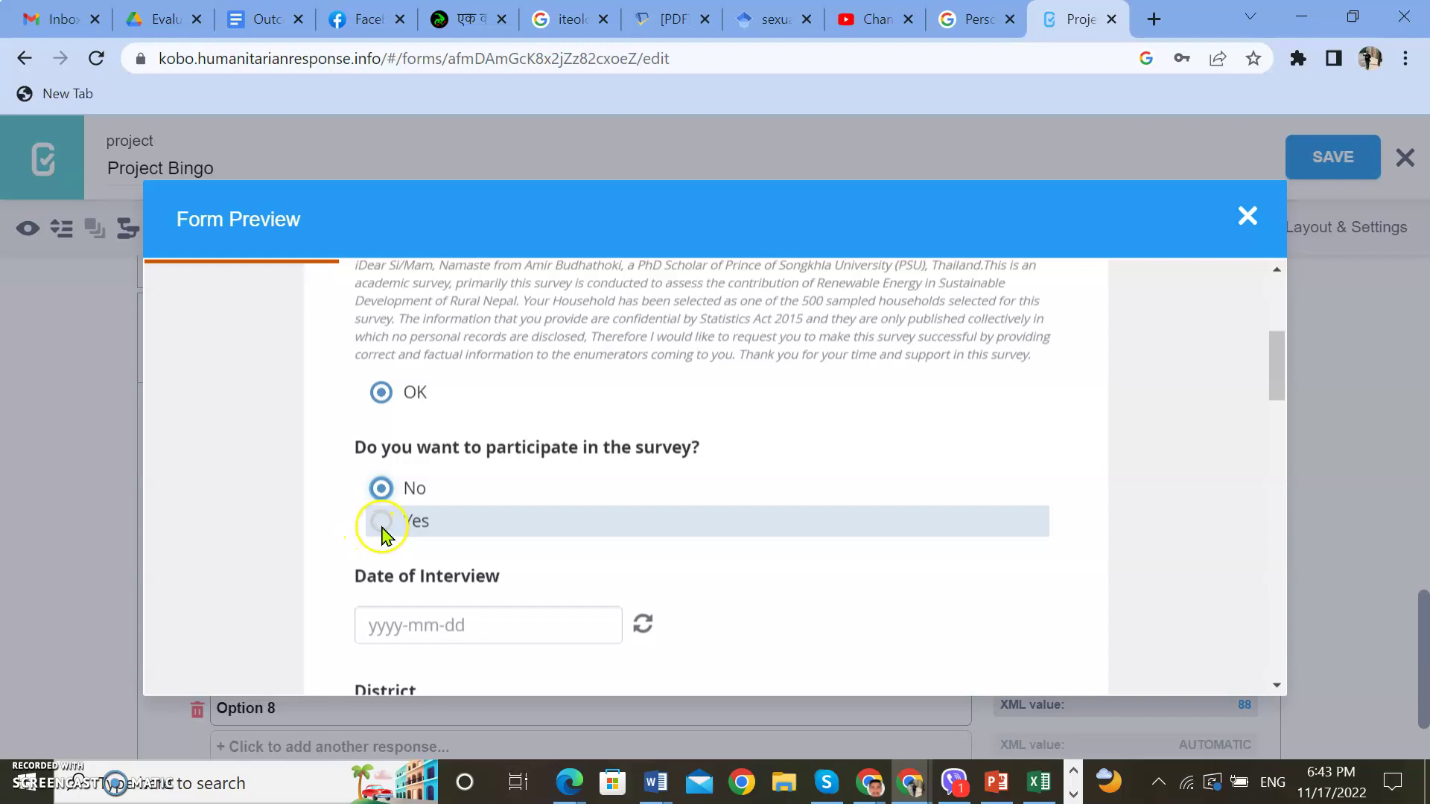
{"action": "left_click", "coordinate": [381, 526]}
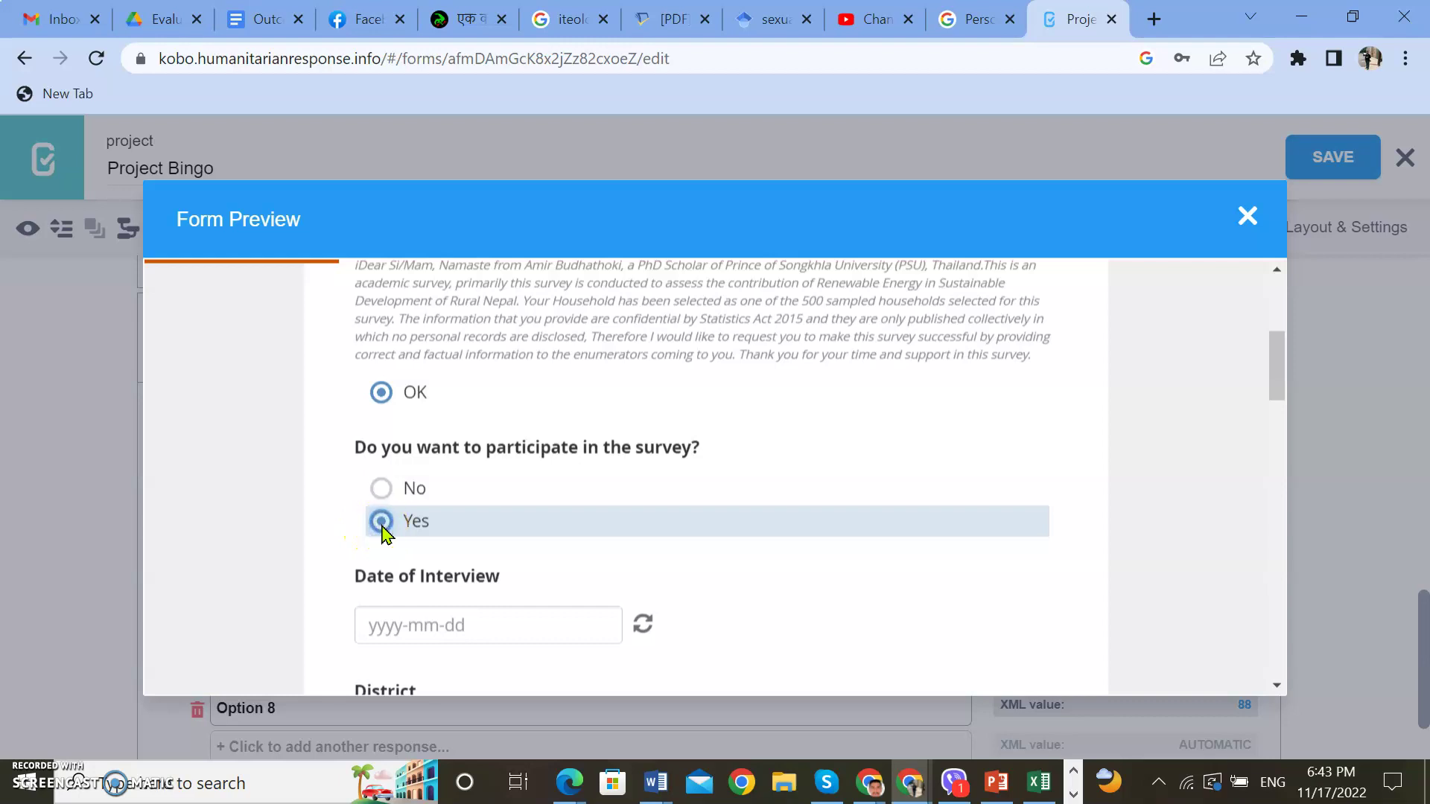
{"action": "scroll", "coordinate": [467, 544], "scroll_direction": "down", "scroll_amount": 3}
{"action": "scroll", "coordinate": [432, 514], "scroll_direction": "up", "scroll_amount": 2}
{"action": "scroll", "coordinate": [436, 521], "scroll_direction": "down", "scroll_amount": 1}
{"action": "scroll", "coordinate": [432, 518], "scroll_direction": "up", "scroll_amount": 2}
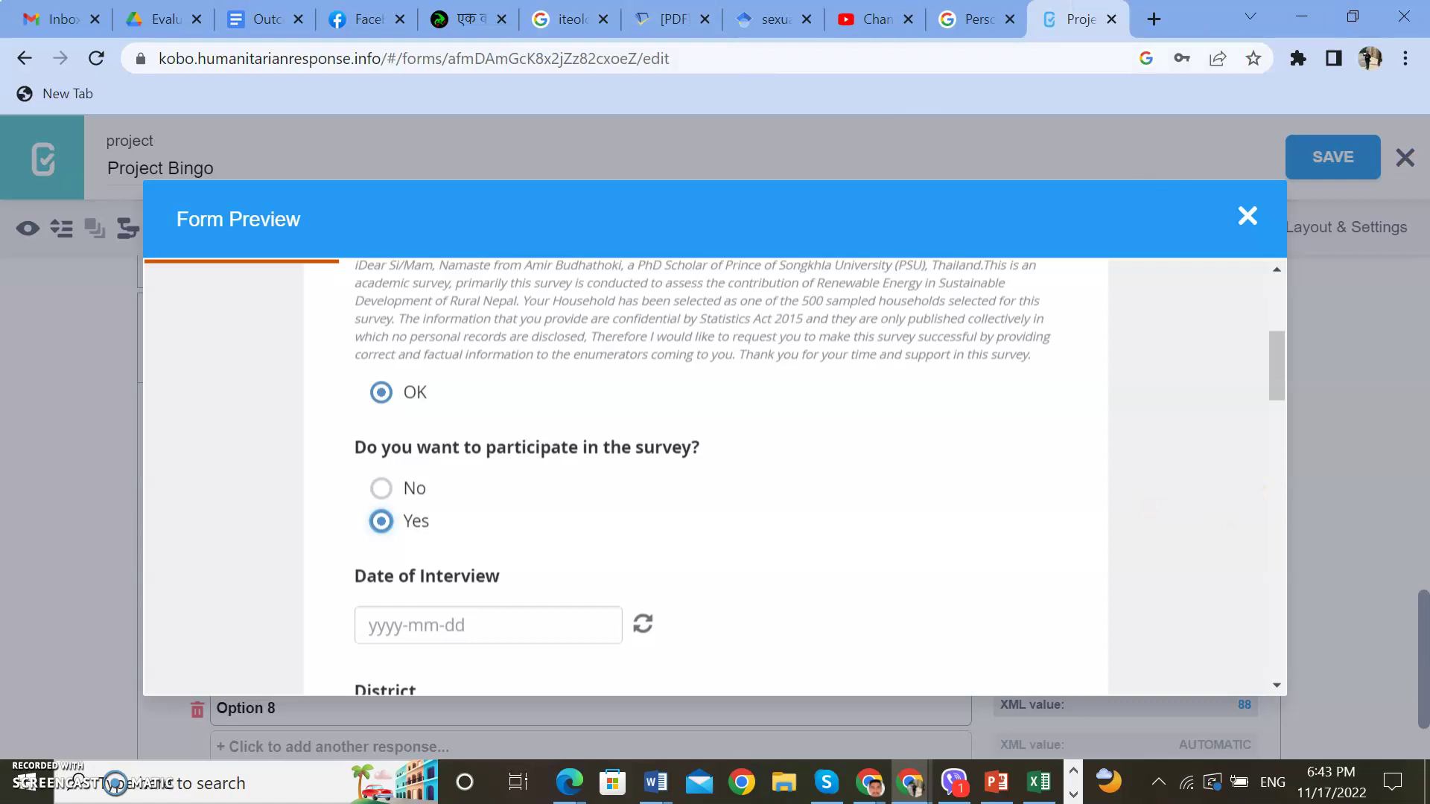
Switch to the browser window with the Final HH Survey Bajura form and look through its previewed questions
{"action": "left_click", "coordinate": [867, 781]}
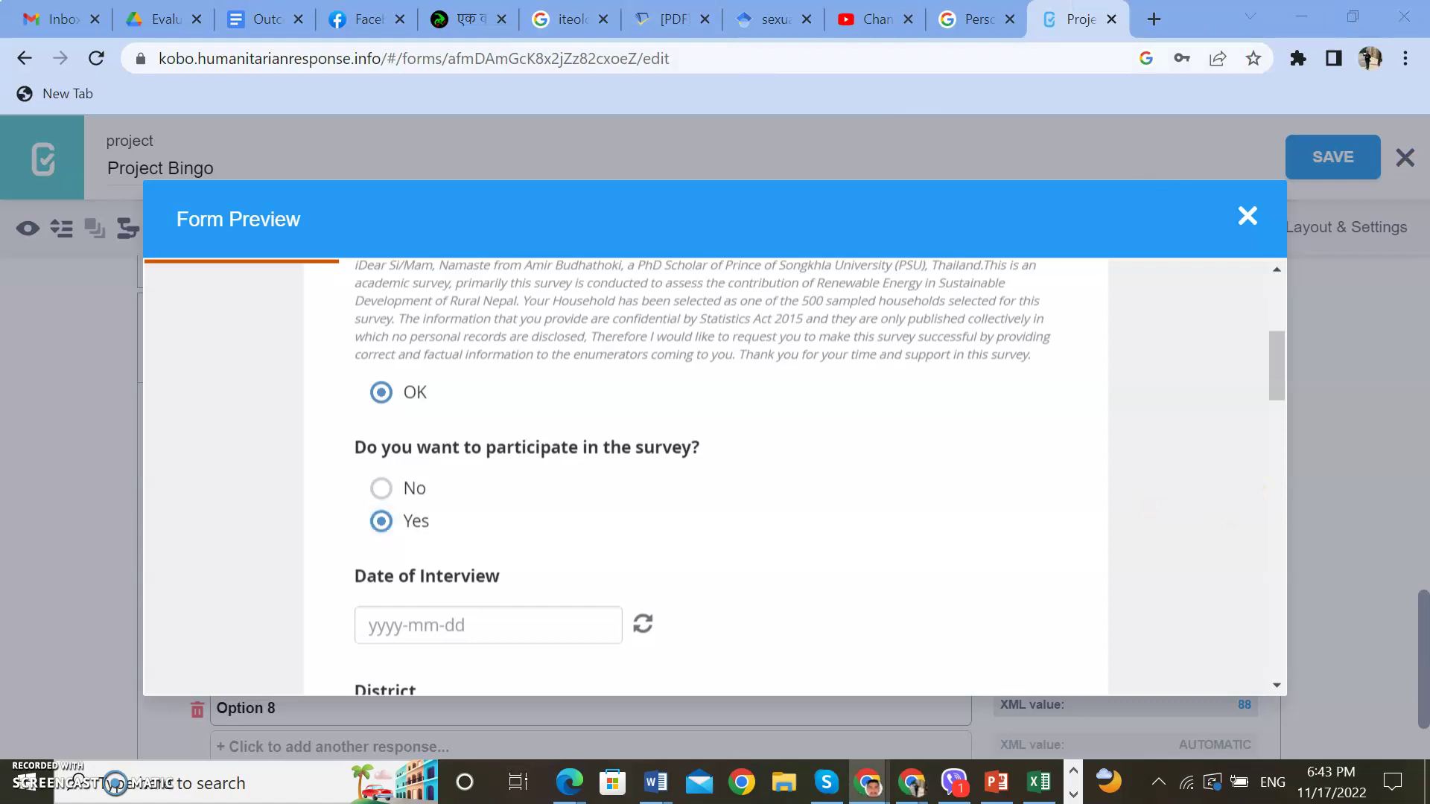
{"action": "left_click_drag", "start_coordinate": [0, 45], "coordinate": [310, 209]}
{"action": "left_click", "coordinate": [1167, 168]}
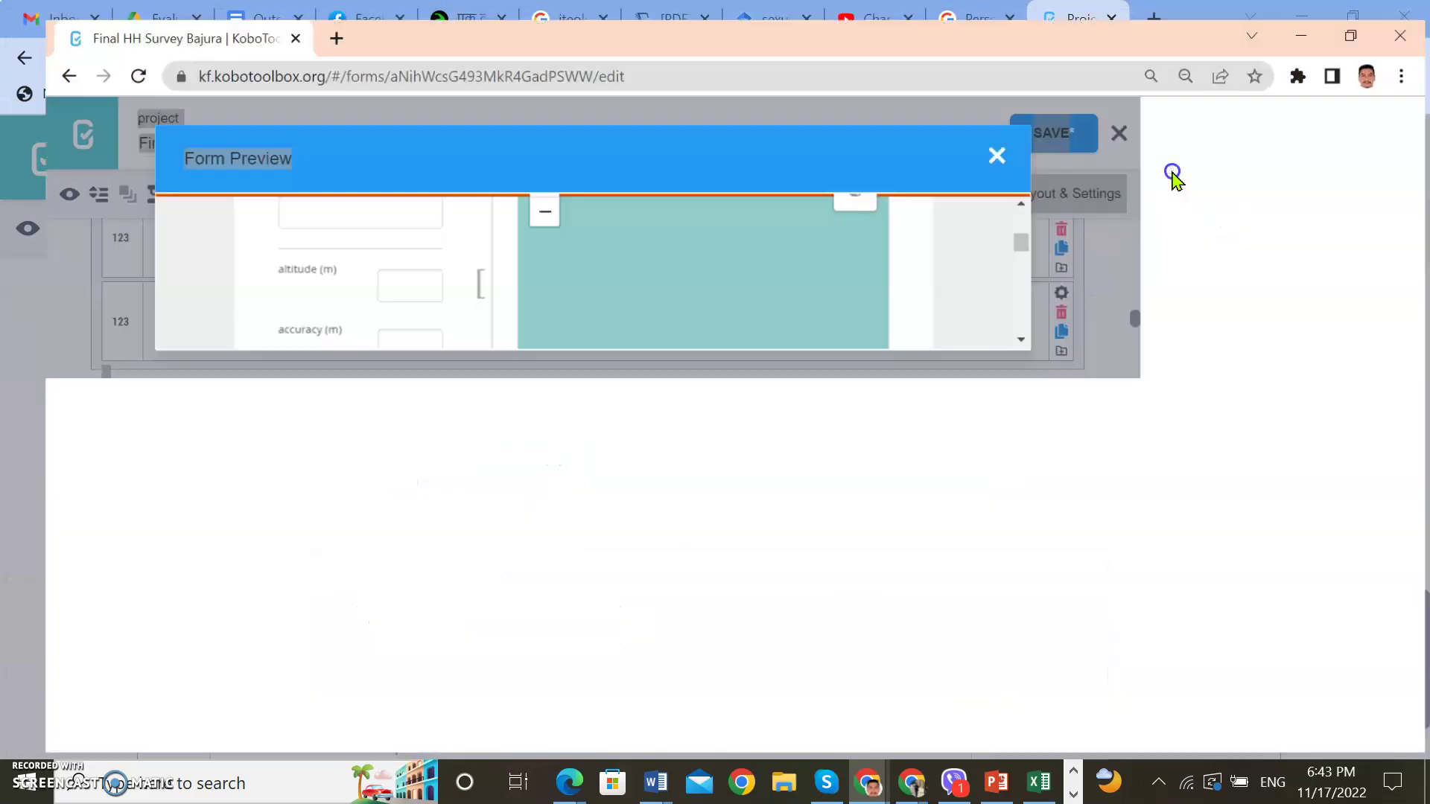
{"action": "scroll", "coordinate": [543, 410], "scroll_direction": "up", "scroll_amount": 10}
{"action": "scroll", "coordinate": [491, 417], "scroll_direction": "up", "scroll_amount": 4}
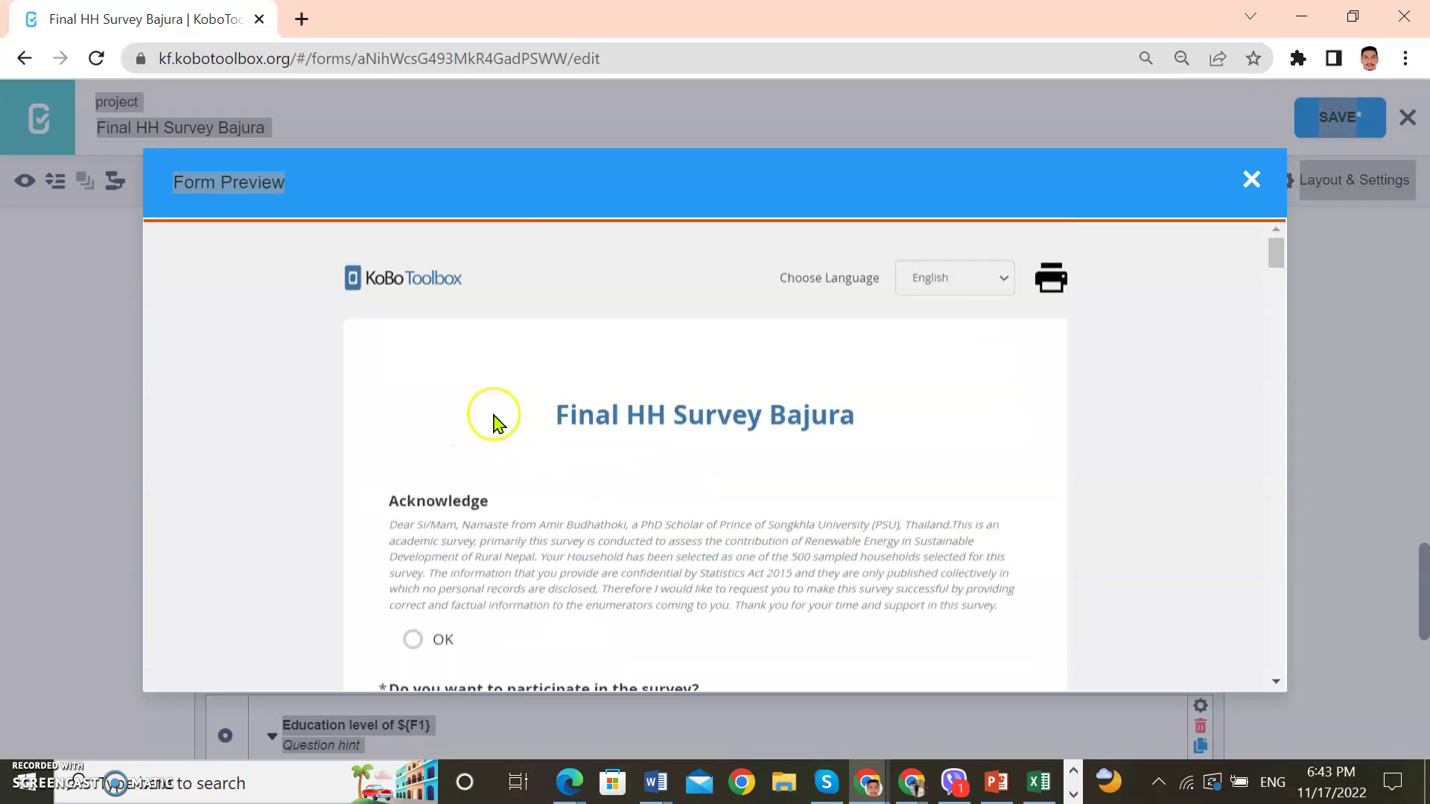
{"action": "scroll", "coordinate": [480, 465], "scroll_direction": "down", "scroll_amount": 2}
{"action": "scroll", "coordinate": [484, 463], "scroll_direction": "up", "scroll_amount": 2}
{"action": "scroll", "coordinate": [484, 463], "scroll_direction": "down", "scroll_amount": 8}
{"action": "scroll", "coordinate": [484, 463], "scroll_direction": "down", "scroll_amount": 20}
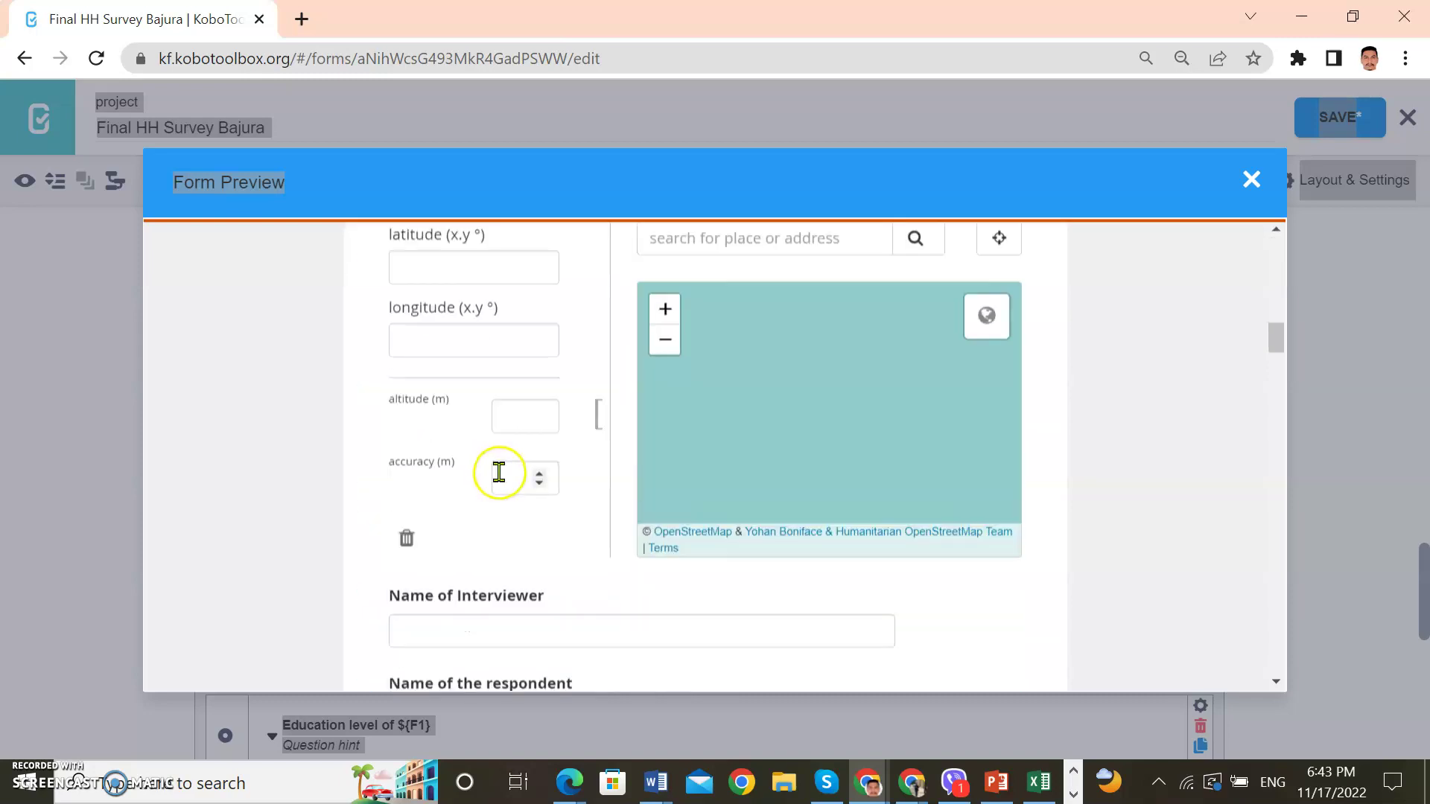
{"action": "scroll", "coordinate": [516, 498], "scroll_direction": "up", "scroll_amount": 20}
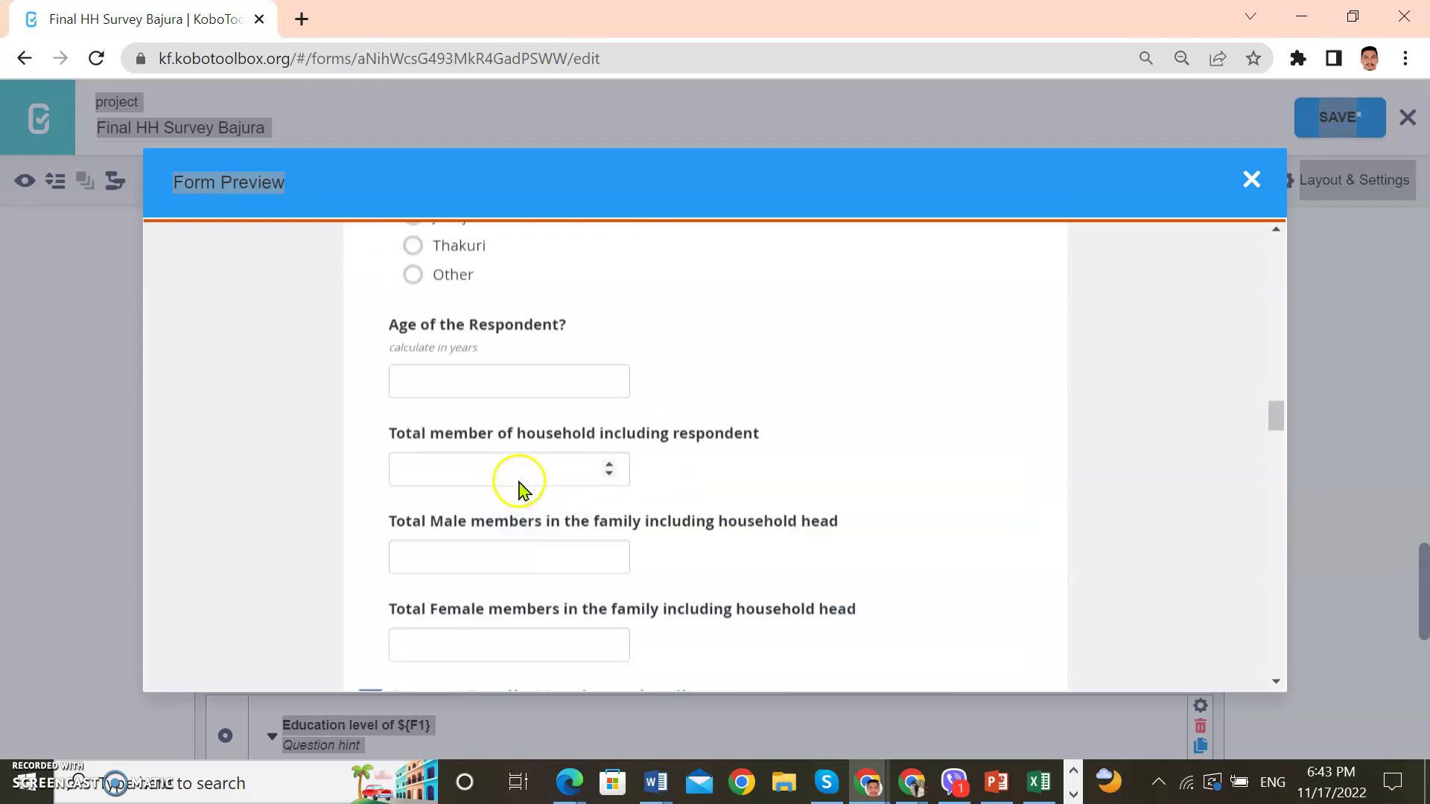
Test the Bajura survey's consent question with the answer No and check what the preview shows after it
{"action": "scroll", "coordinate": [541, 374], "scroll_direction": "up", "scroll_amount": 1}
{"action": "scroll", "coordinate": [542, 375], "scroll_direction": "down", "scroll_amount": 5}
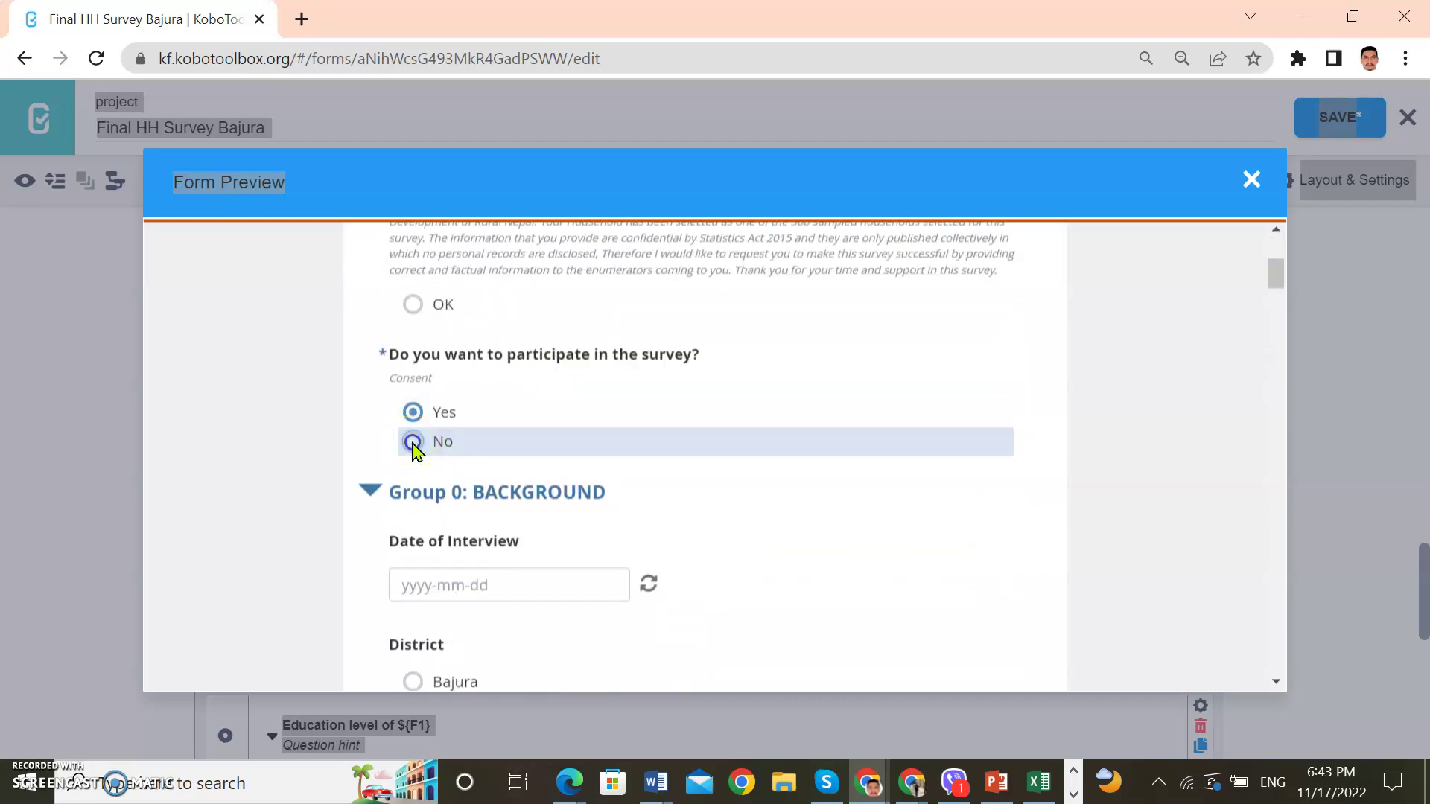
{"action": "left_click", "coordinate": [413, 444]}
{"action": "scroll", "coordinate": [550, 498], "scroll_direction": "up", "scroll_amount": 1}
{"action": "scroll", "coordinate": [555, 506], "scroll_direction": "down", "scroll_amount": 1}
{"action": "scroll", "coordinate": [566, 525], "scroll_direction": "up", "scroll_amount": 1}
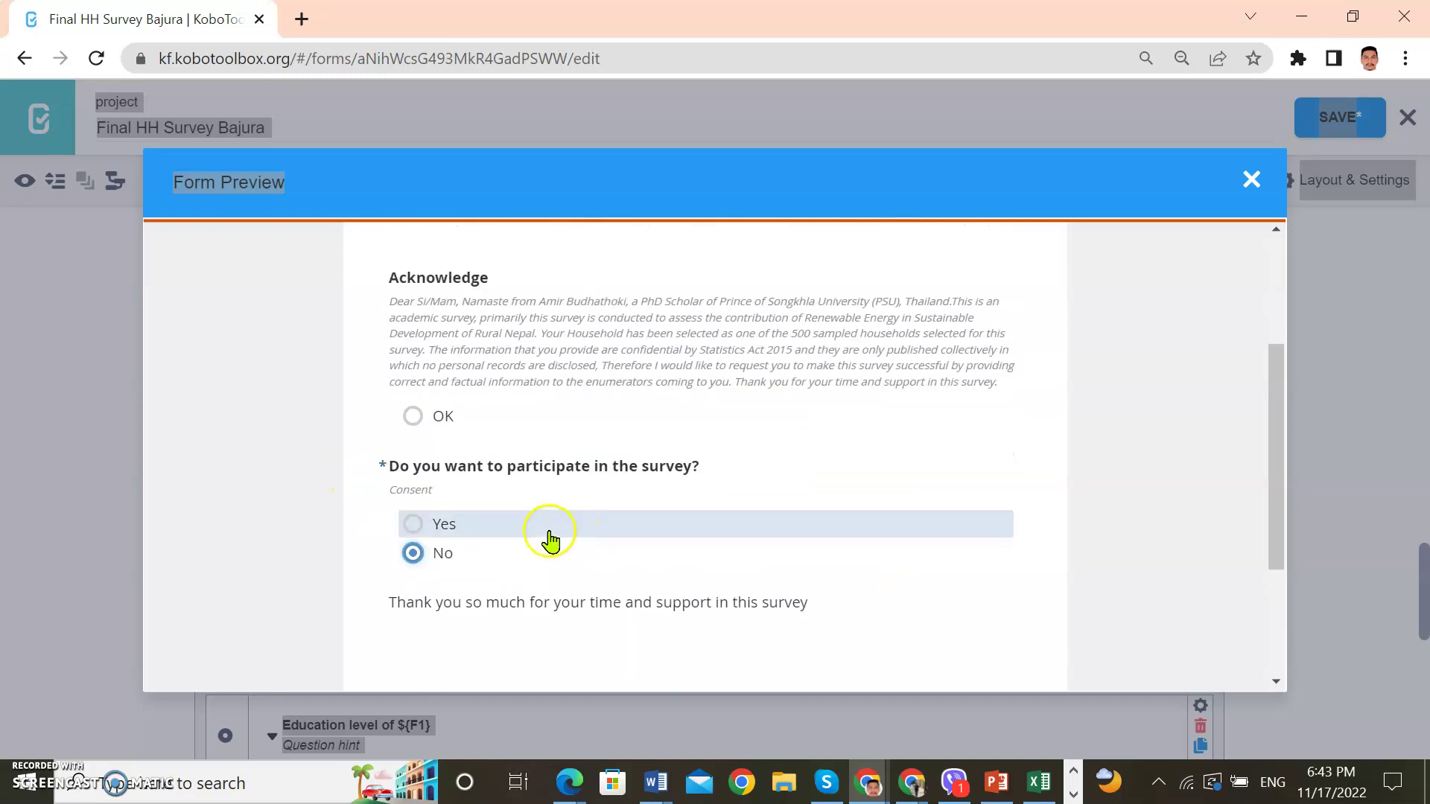
Set the Bajura survey's consent answer to Yes and examine the Group 0: BACKGROUND questions
{"action": "left_click", "coordinate": [412, 525]}
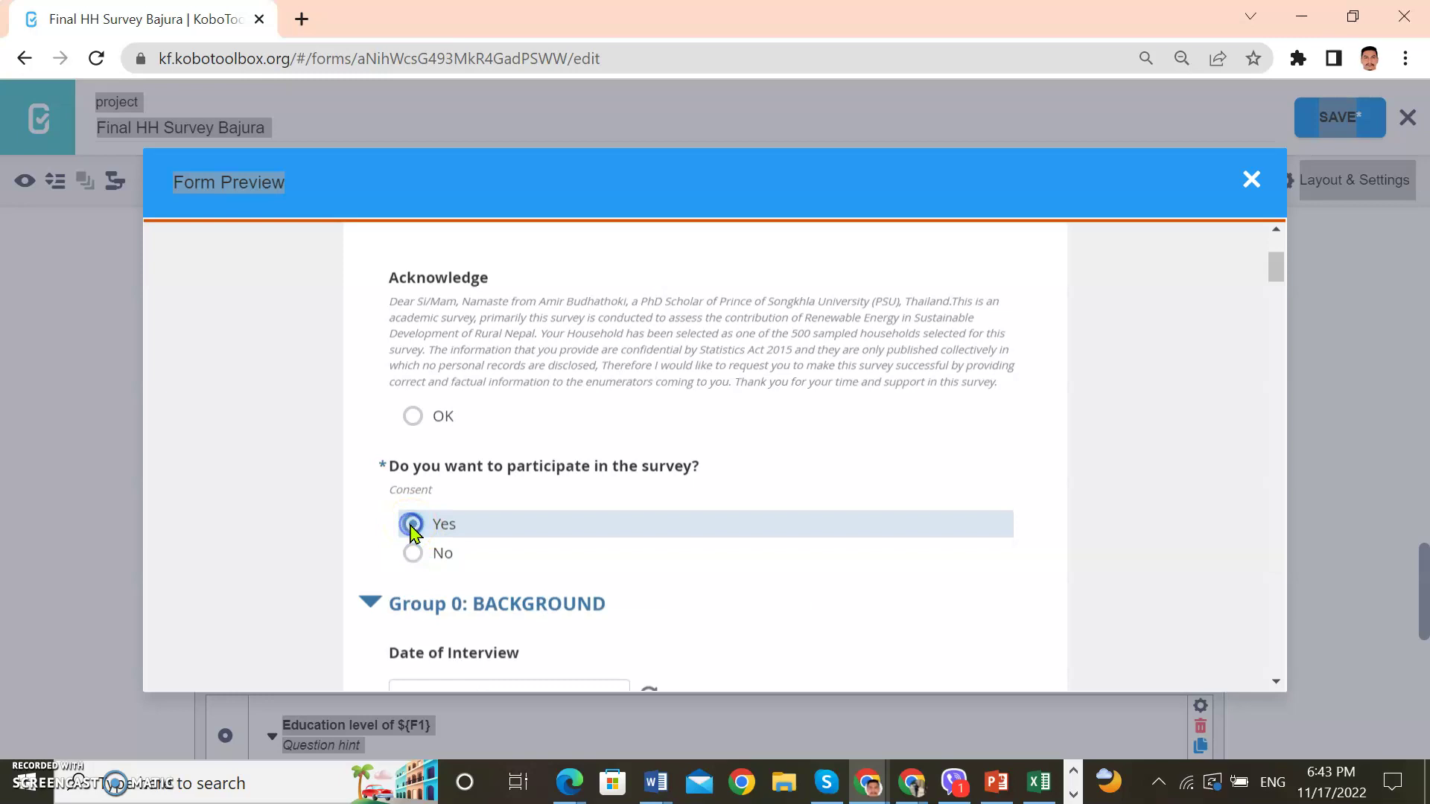
{"action": "scroll", "coordinate": [648, 488], "scroll_direction": "down", "scroll_amount": 4}
{"action": "scroll", "coordinate": [505, 436], "scroll_direction": "down", "scroll_amount": 1}
{"action": "scroll", "coordinate": [505, 435], "scroll_direction": "up", "scroll_amount": 1}
{"action": "scroll", "coordinate": [505, 436], "scroll_direction": "down", "scroll_amount": 3}
{"action": "scroll", "coordinate": [505, 436], "scroll_direction": "up", "scroll_amount": 4}
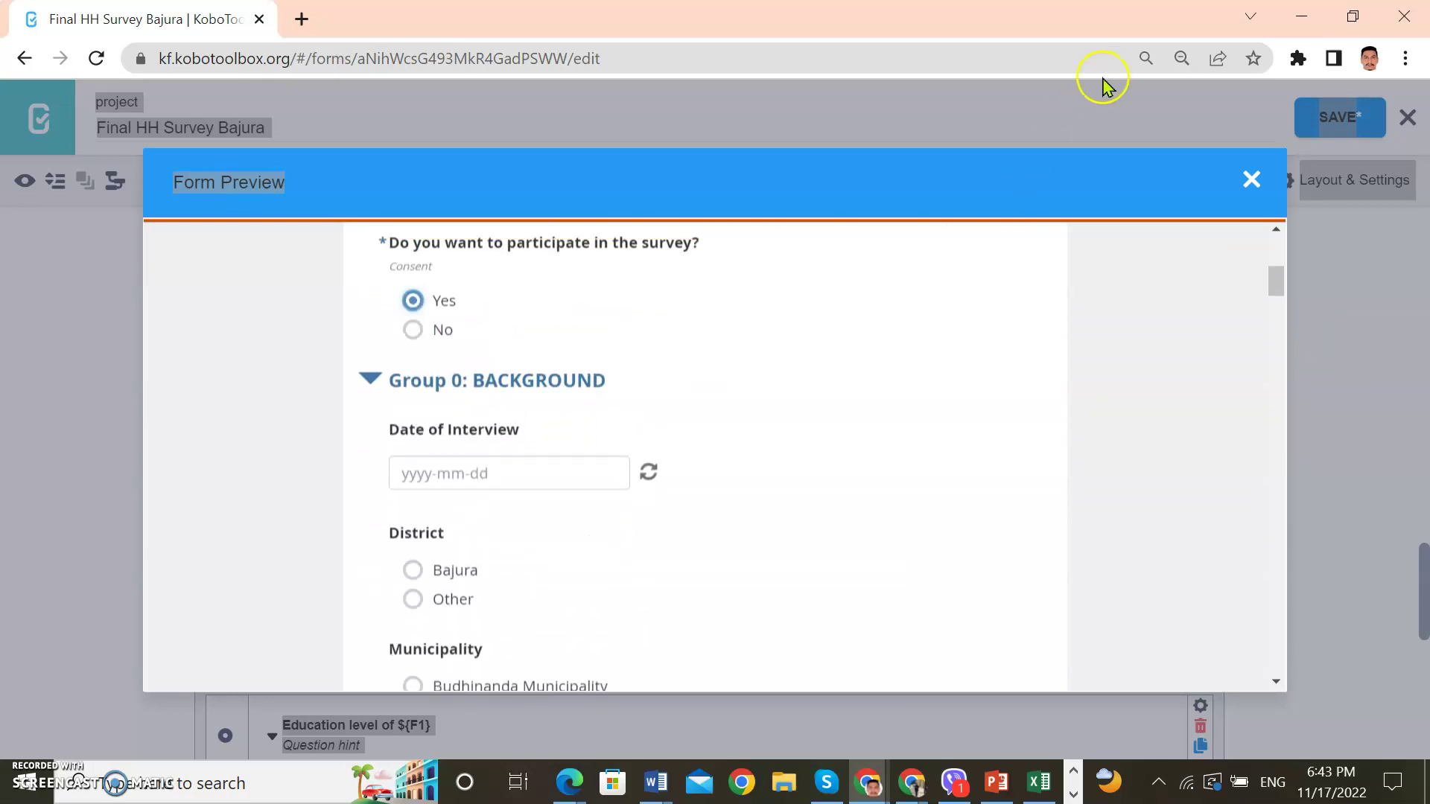
Switch back to the Project Bingo preview and examine its acknowledgement, participation and interview background questions
{"action": "left_click_drag", "start_coordinate": [166, 21], "coordinate": [1429, 272]}
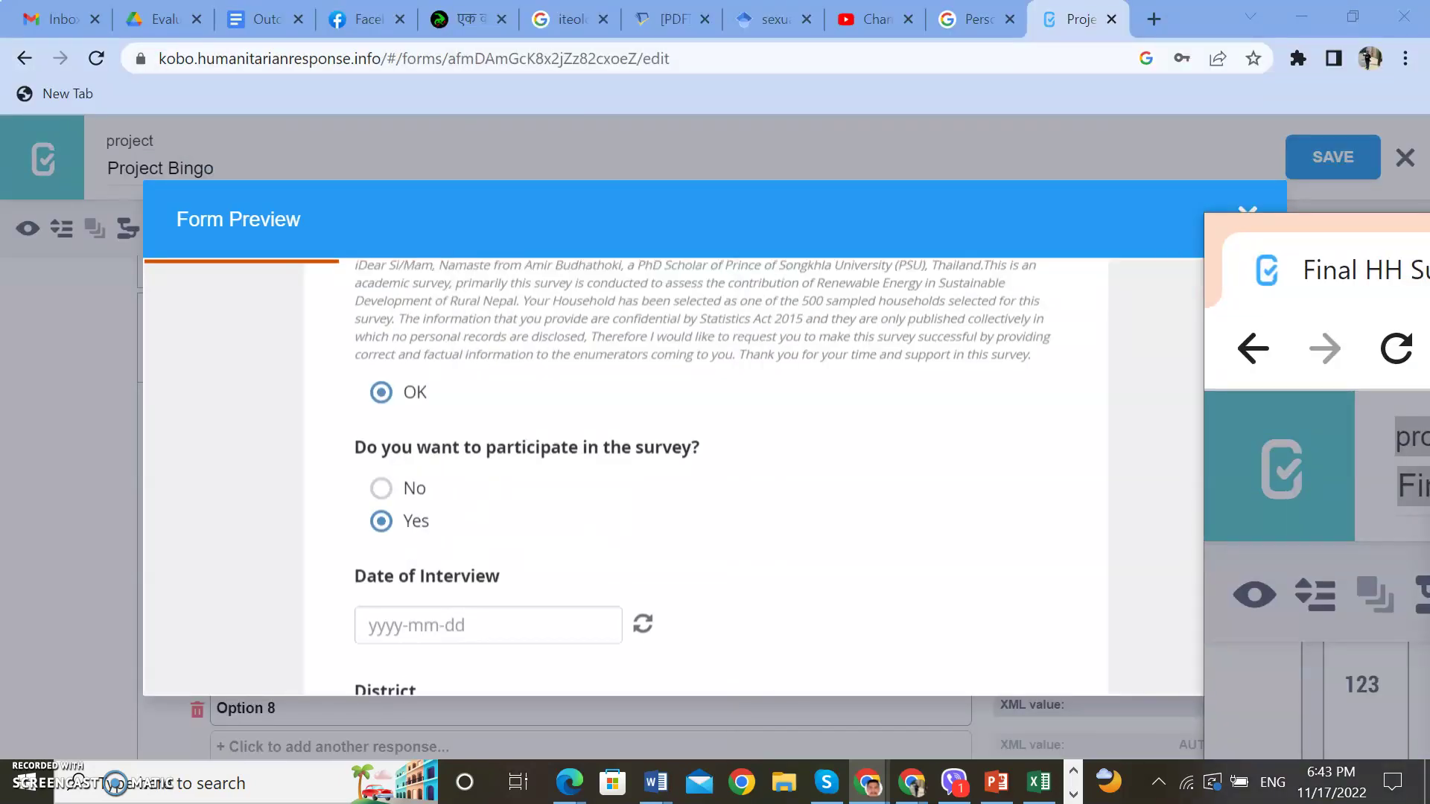
{"action": "key", "text": "super+Up"}
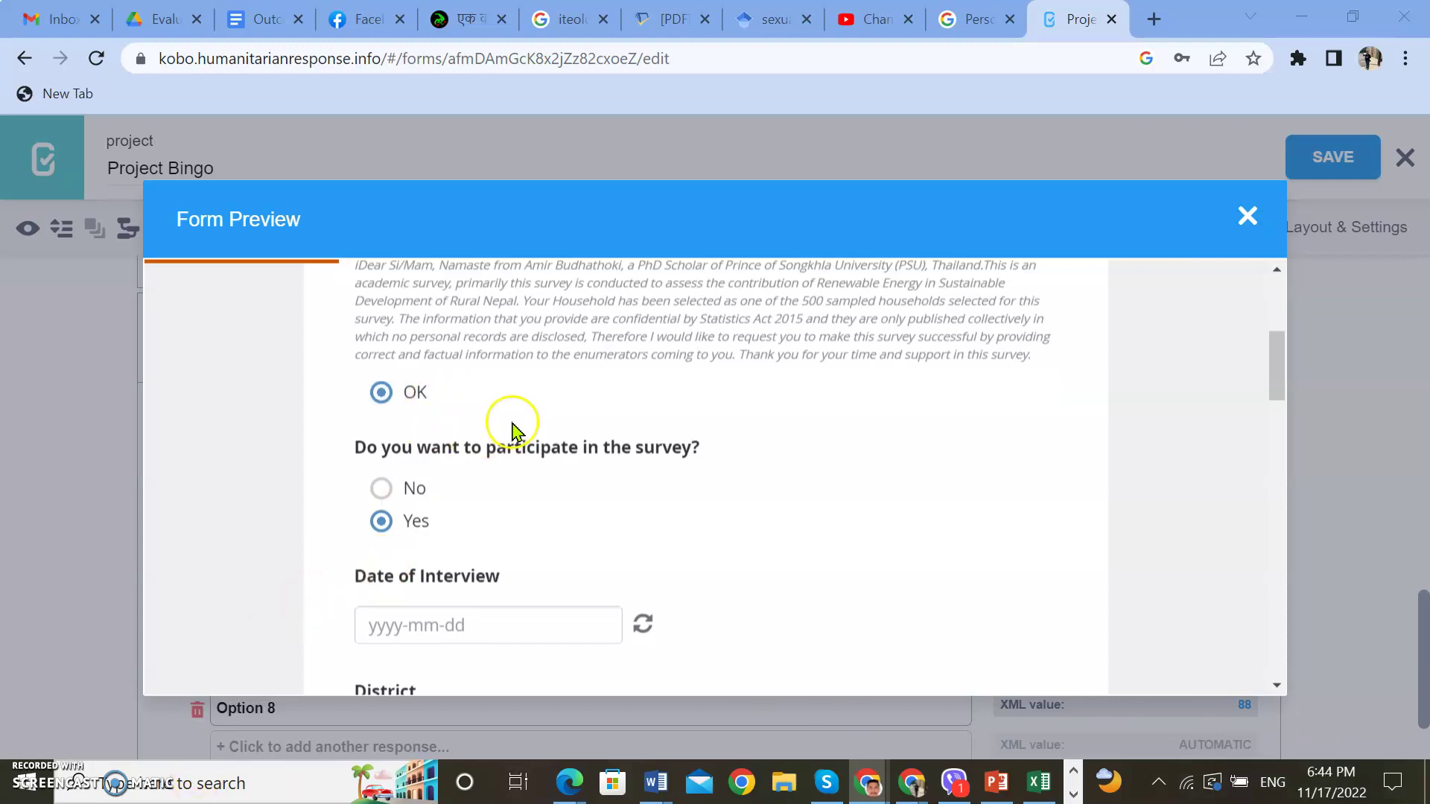
{"action": "scroll", "coordinate": [473, 506], "scroll_direction": "down", "scroll_amount": 3}
{"action": "scroll", "coordinate": [578, 484], "scroll_direction": "up", "scroll_amount": 8}
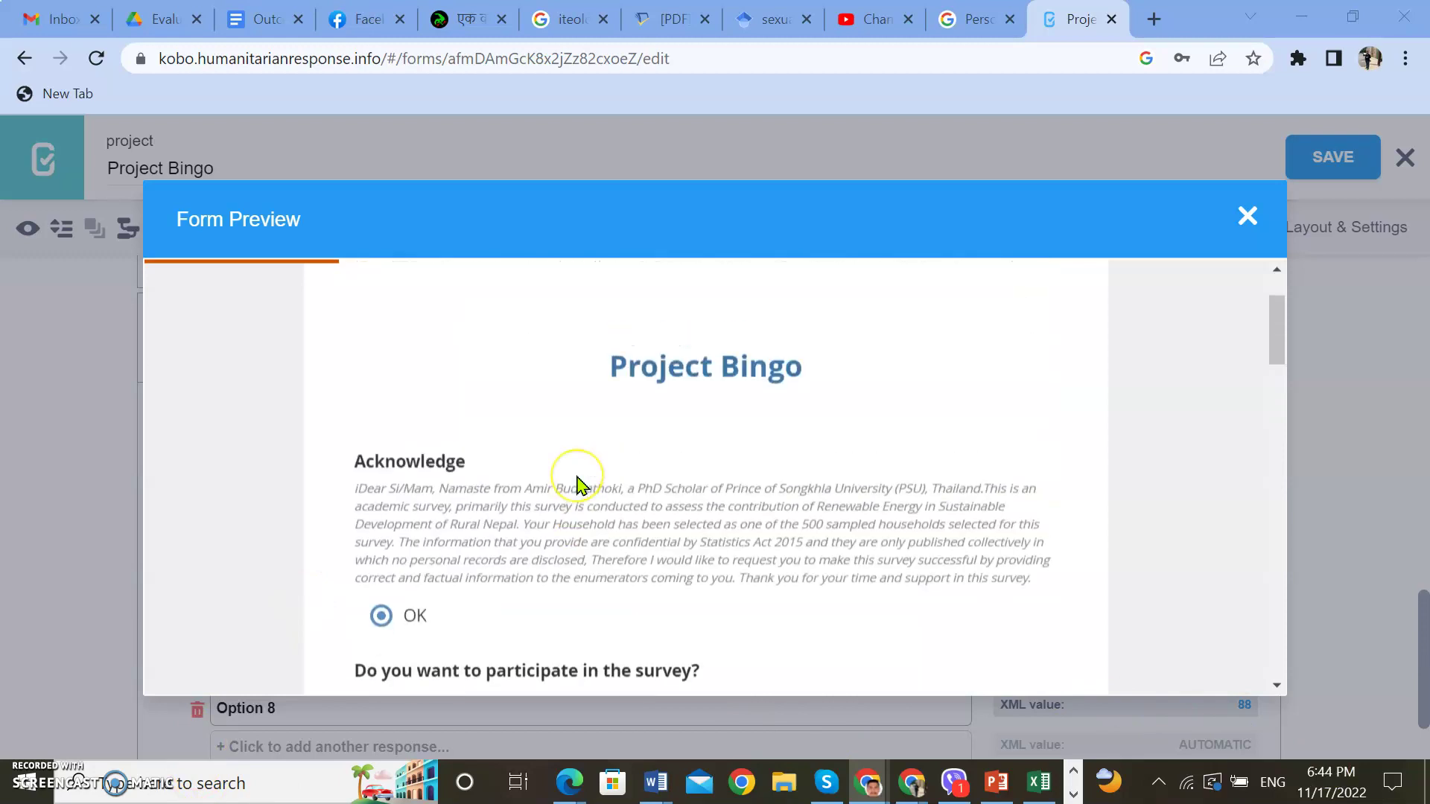
{"action": "scroll", "coordinate": [581, 486], "scroll_direction": "down", "scroll_amount": 2}
{"action": "scroll", "coordinate": [578, 484], "scroll_direction": "down", "scroll_amount": 2}
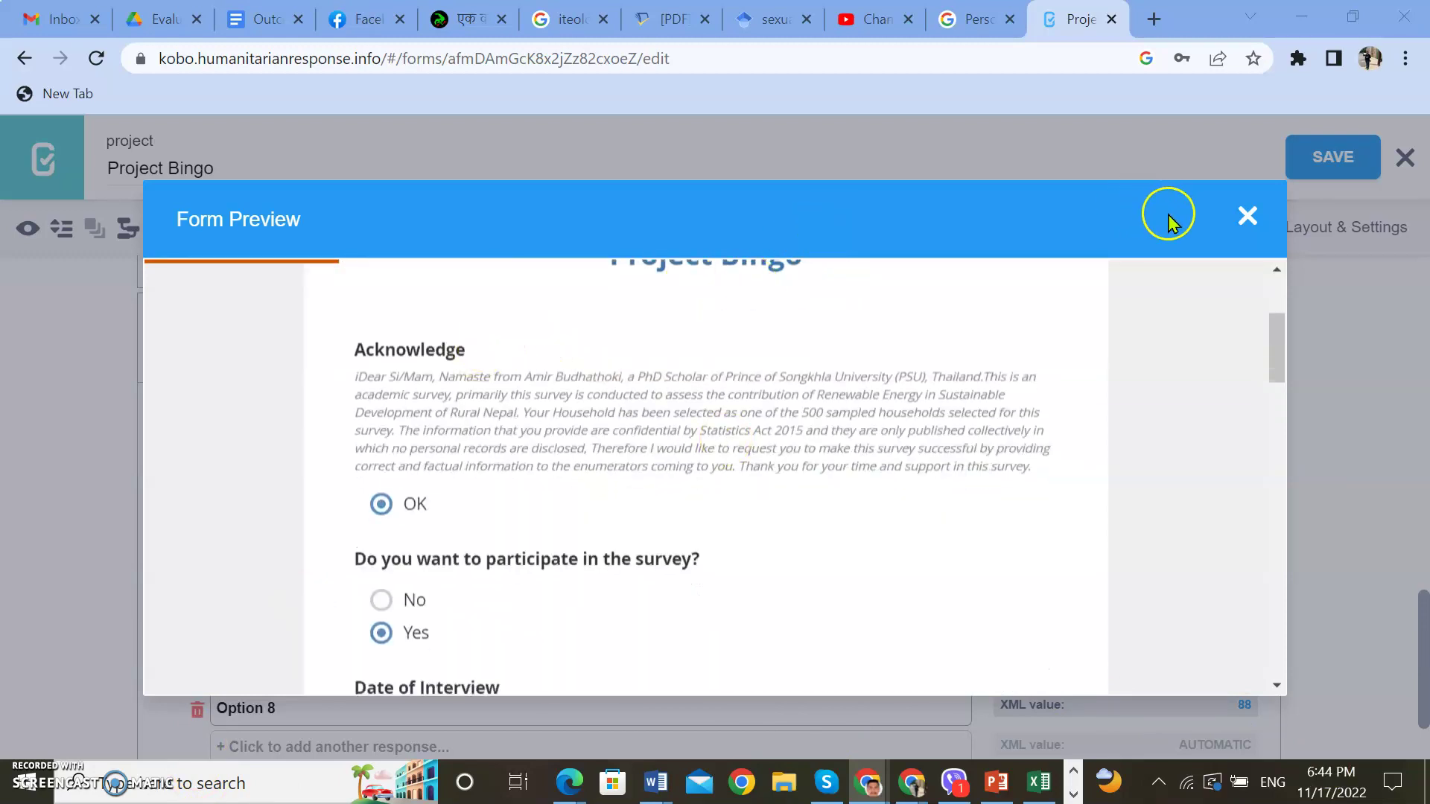
{"action": "scroll", "coordinate": [555, 380], "scroll_direction": "down", "scroll_amount": 2}
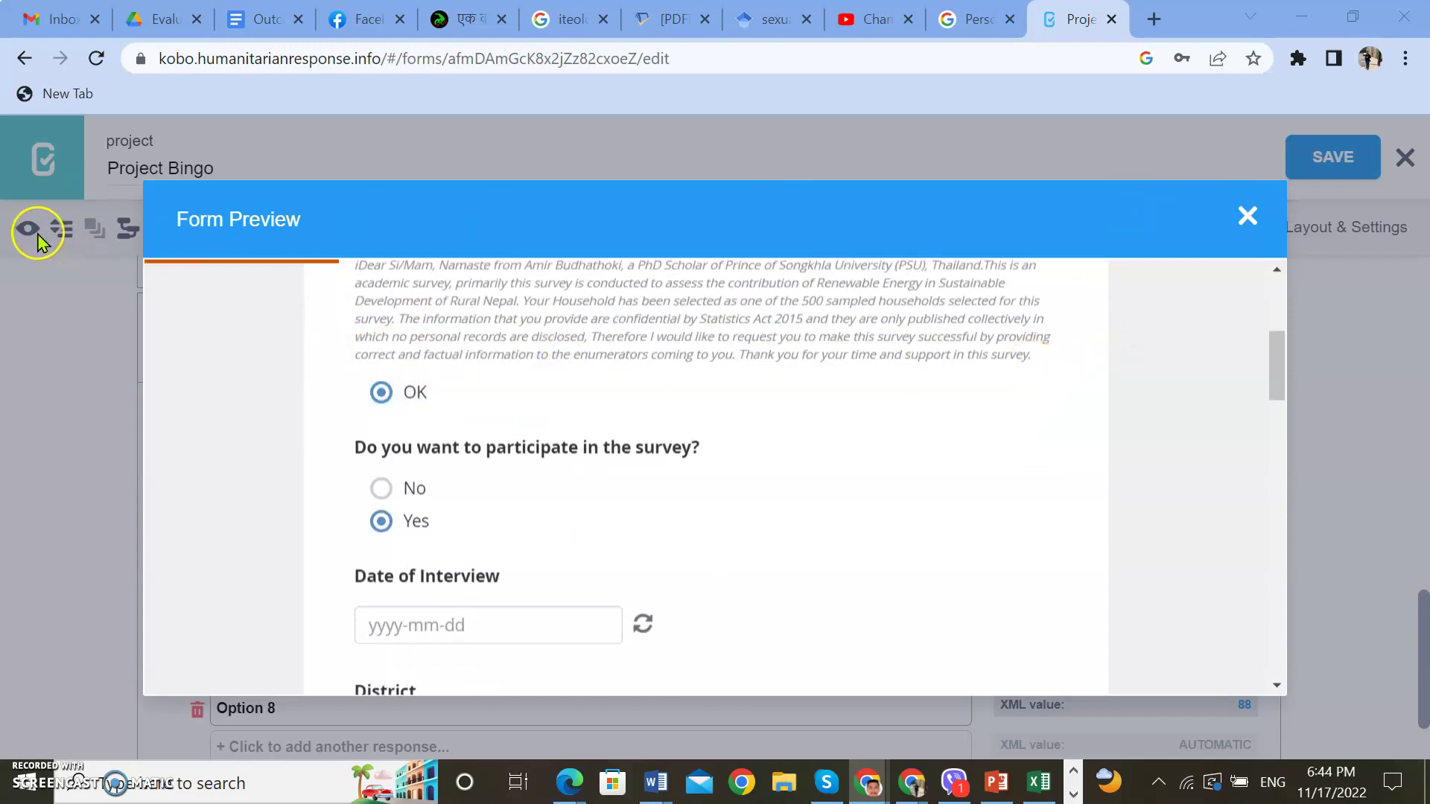
{"action": "scroll", "coordinate": [574, 485], "scroll_direction": "down", "scroll_amount": 3}
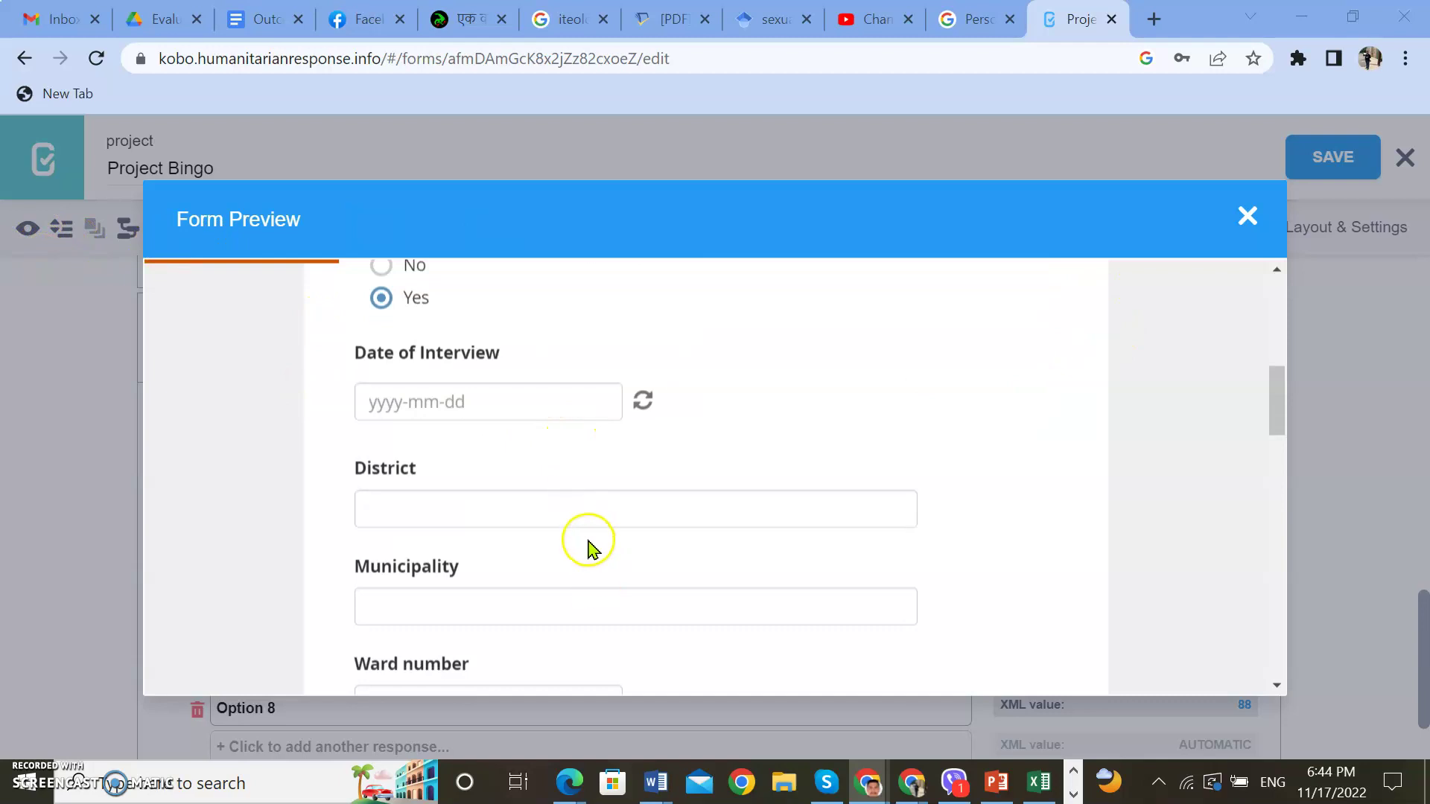
{"action": "scroll", "coordinate": [589, 548], "scroll_direction": "up", "scroll_amount": 2}
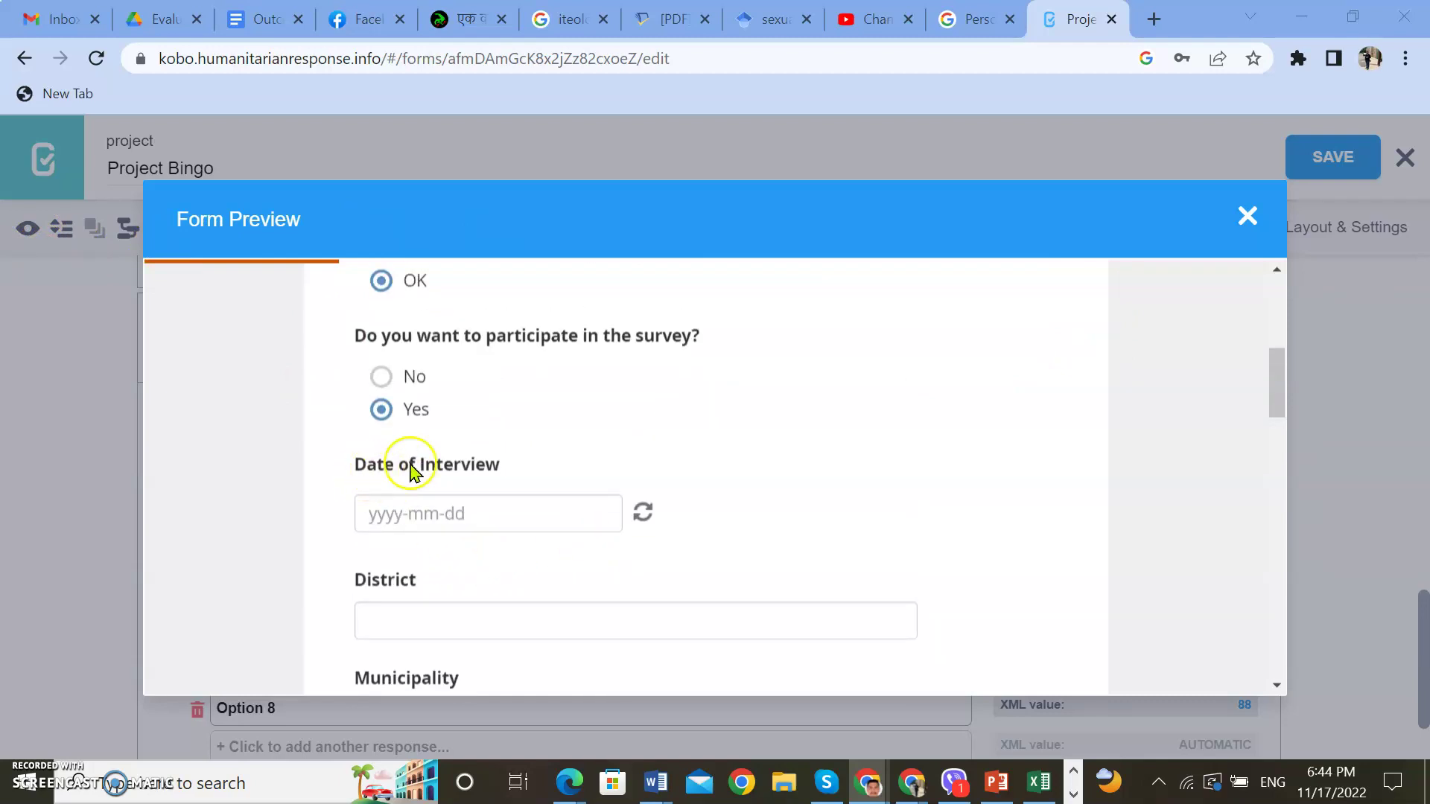
Check the calendar offered by the Date of Interview question without choosing a date
{"action": "left_click", "coordinate": [525, 519]}
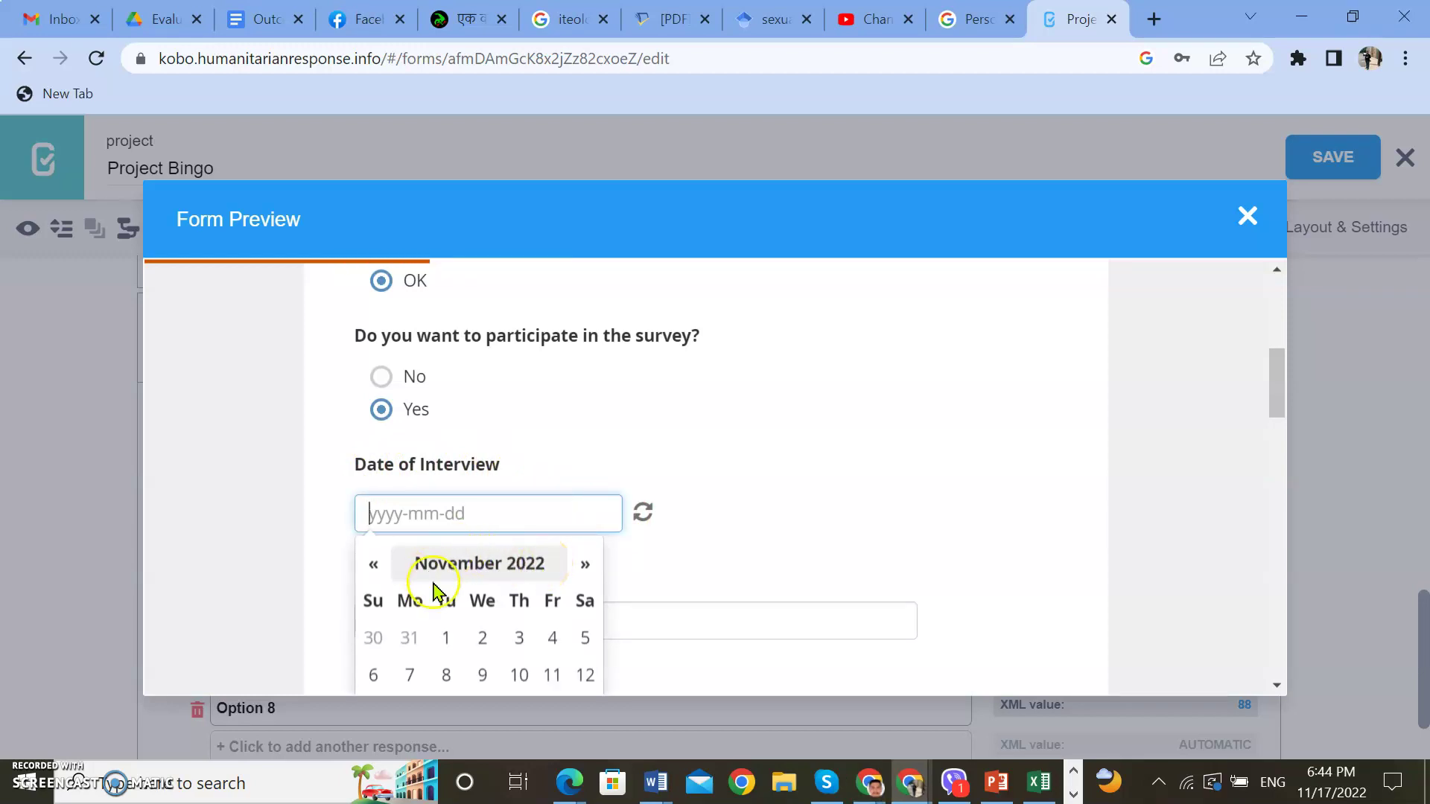
{"action": "left_click", "coordinate": [850, 513]}
{"action": "scroll", "coordinate": [853, 510], "scroll_direction": "down", "scroll_amount": 1}
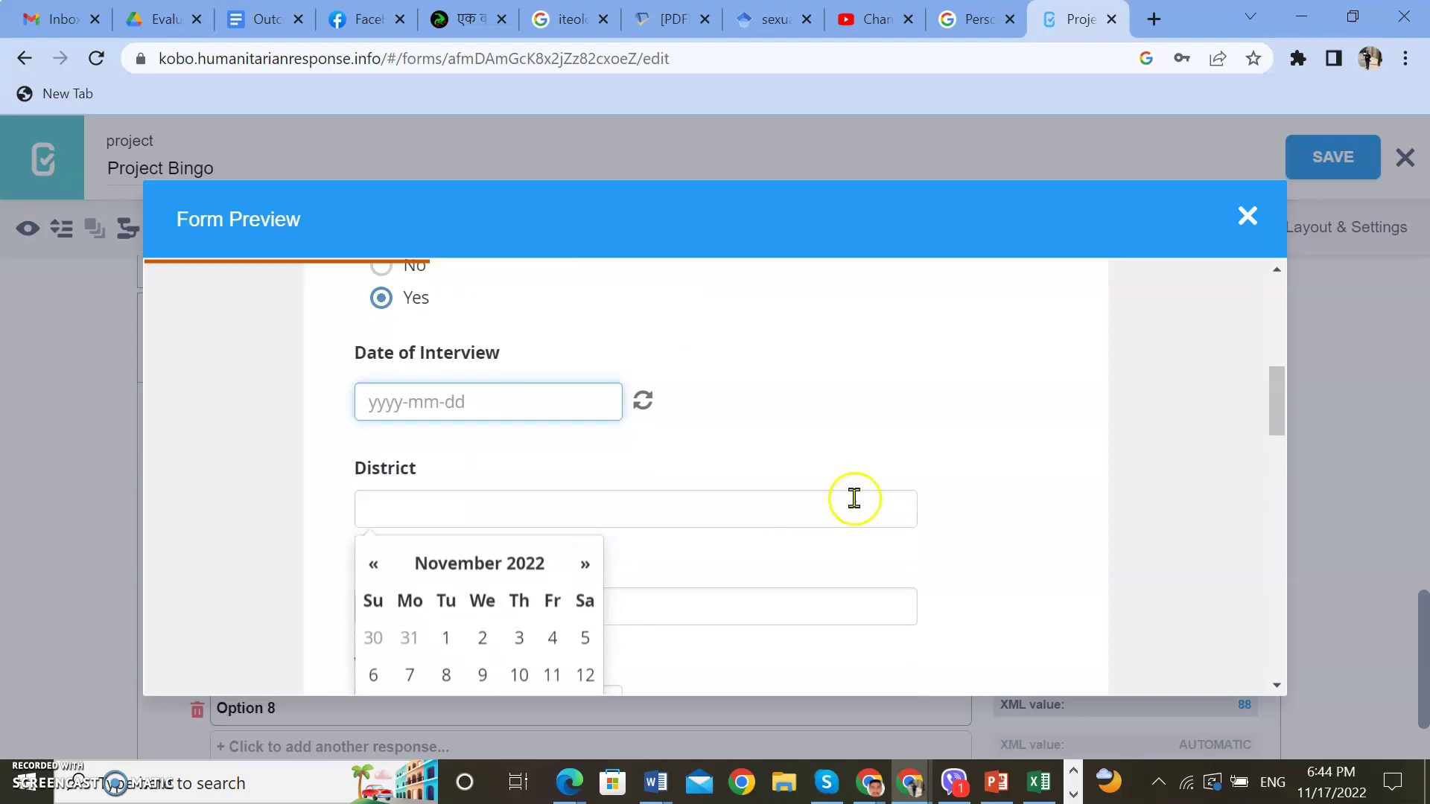
Answer the District question with Manang and the Municipality question with sano manang rural municipality
{"action": "left_click", "coordinate": [561, 504]}
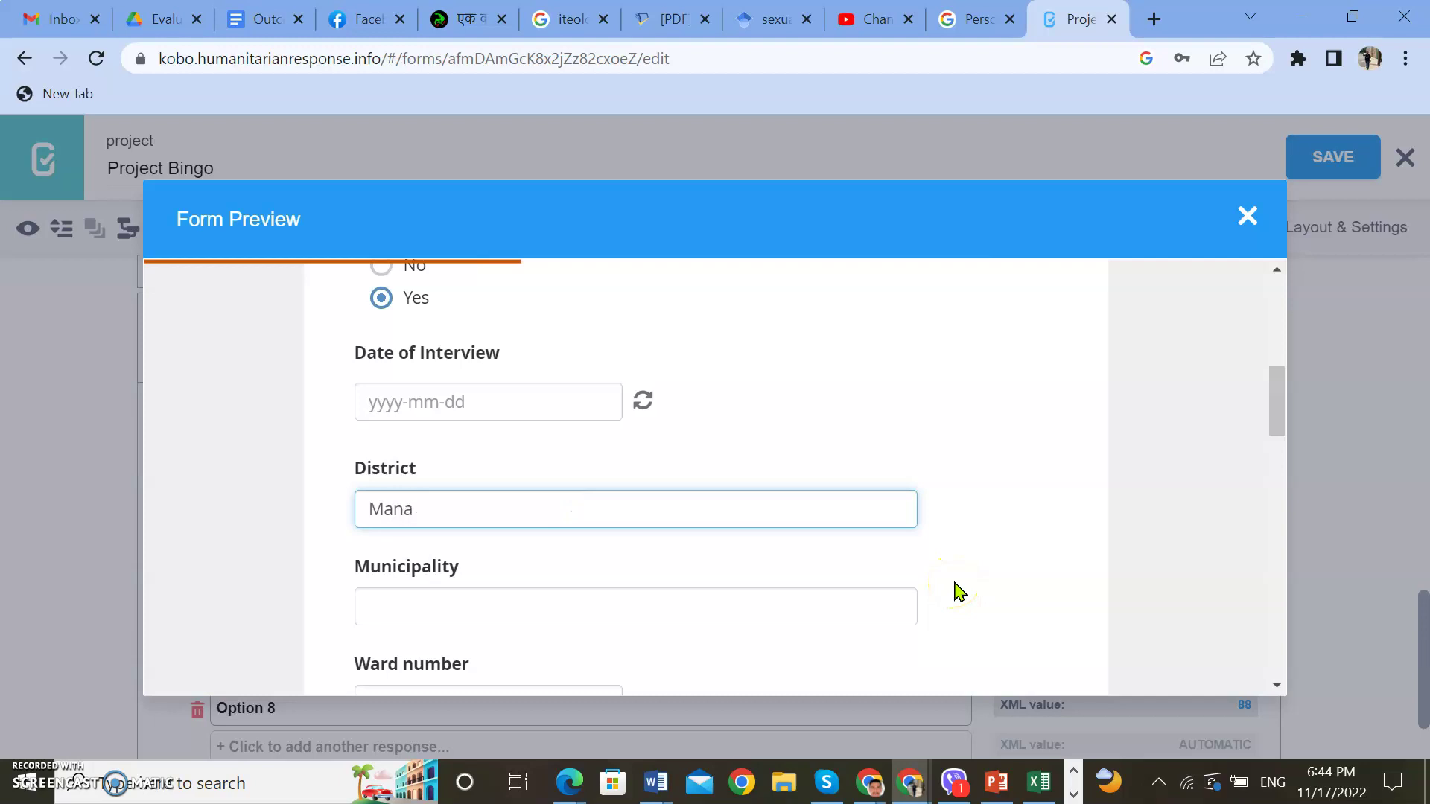
{"action": "scroll", "coordinate": [409, 582], "scroll_direction": "down", "scroll_amount": 1}
{"action": "left_click", "coordinate": [423, 492]}
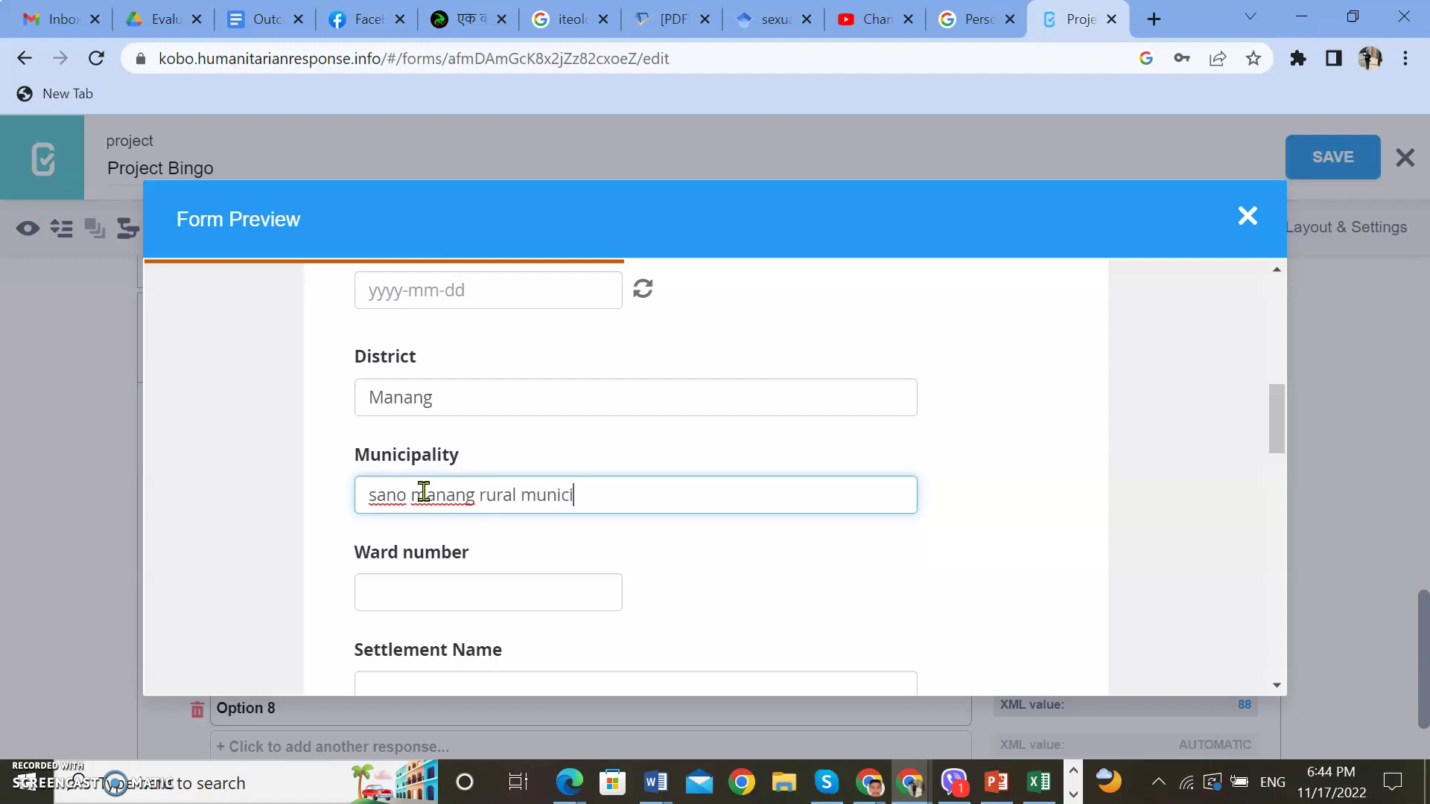
Enter 3 as the ward number, sano manang as the settlement name and 00001 as the household code
{"action": "left_click", "coordinate": [418, 591]}
{"action": "type", "text": "3"}
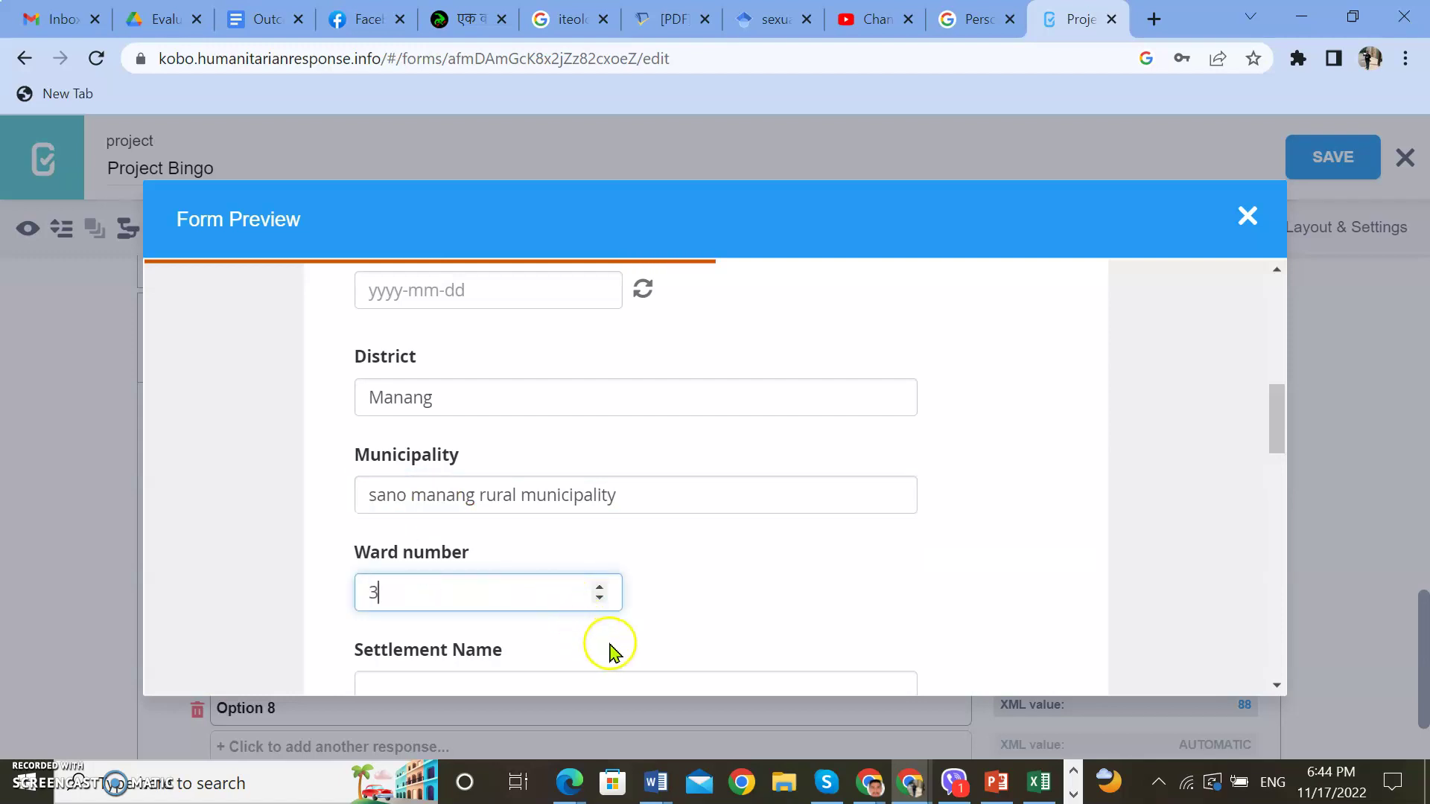
{"action": "scroll", "coordinate": [606, 648], "scroll_direction": "down", "scroll_amount": 3}
{"action": "left_click", "coordinate": [485, 472]}
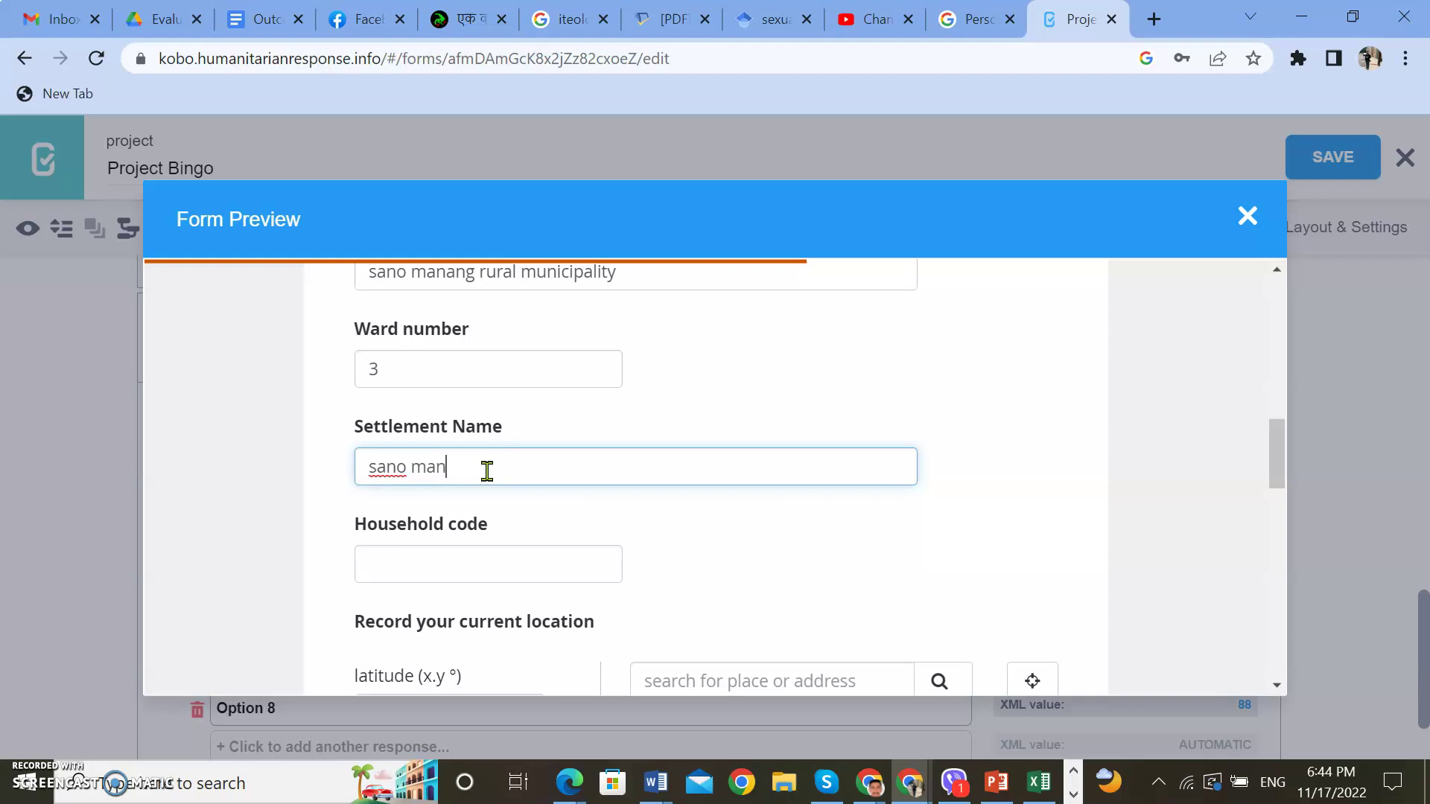
{"action": "left_click", "coordinate": [469, 552]}
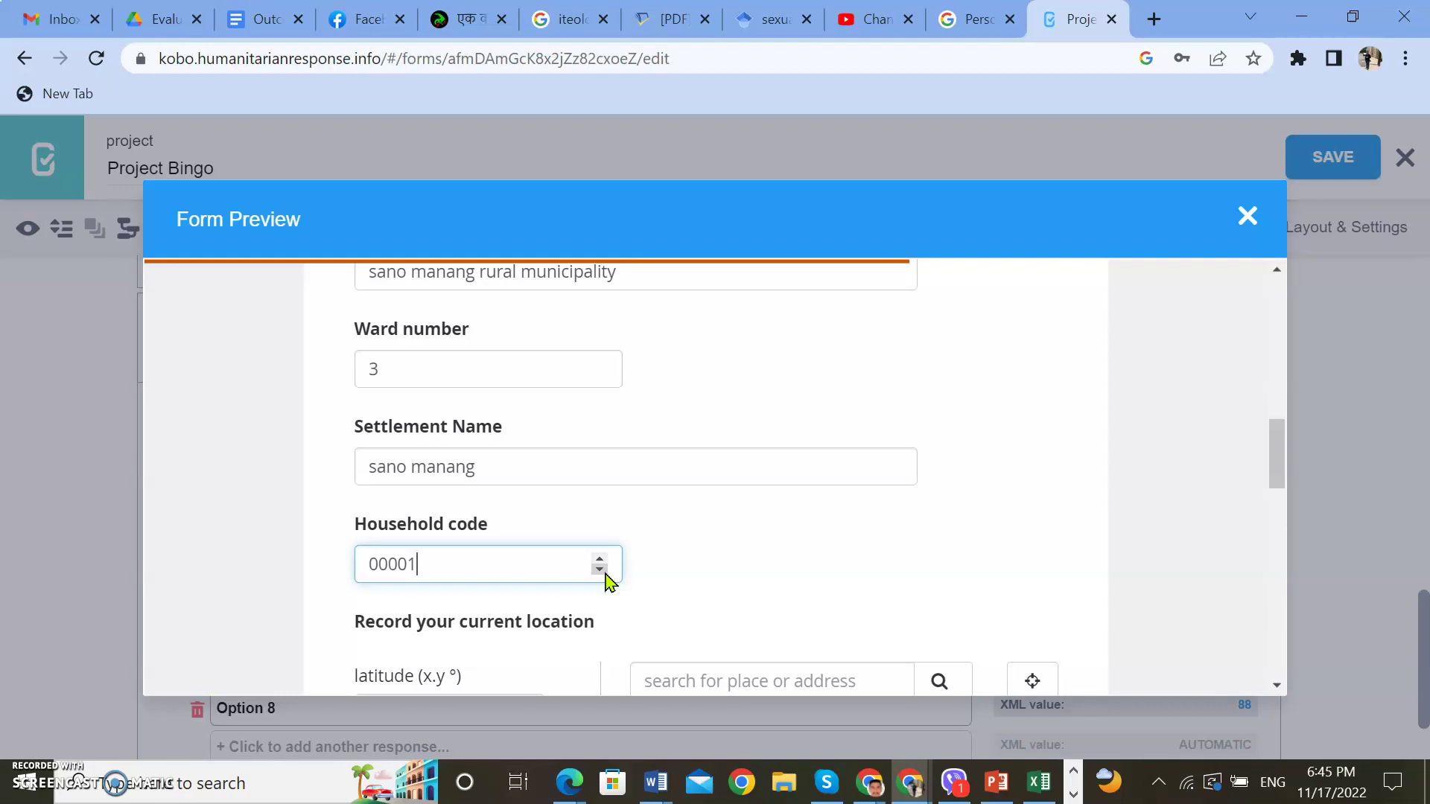
Leave the current location question blank and fill in the names of the interviewer and the respondent
{"action": "scroll", "coordinate": [554, 598], "scroll_direction": "down", "scroll_amount": 1}
{"action": "scroll", "coordinate": [477, 540], "scroll_direction": "down", "scroll_amount": 1}
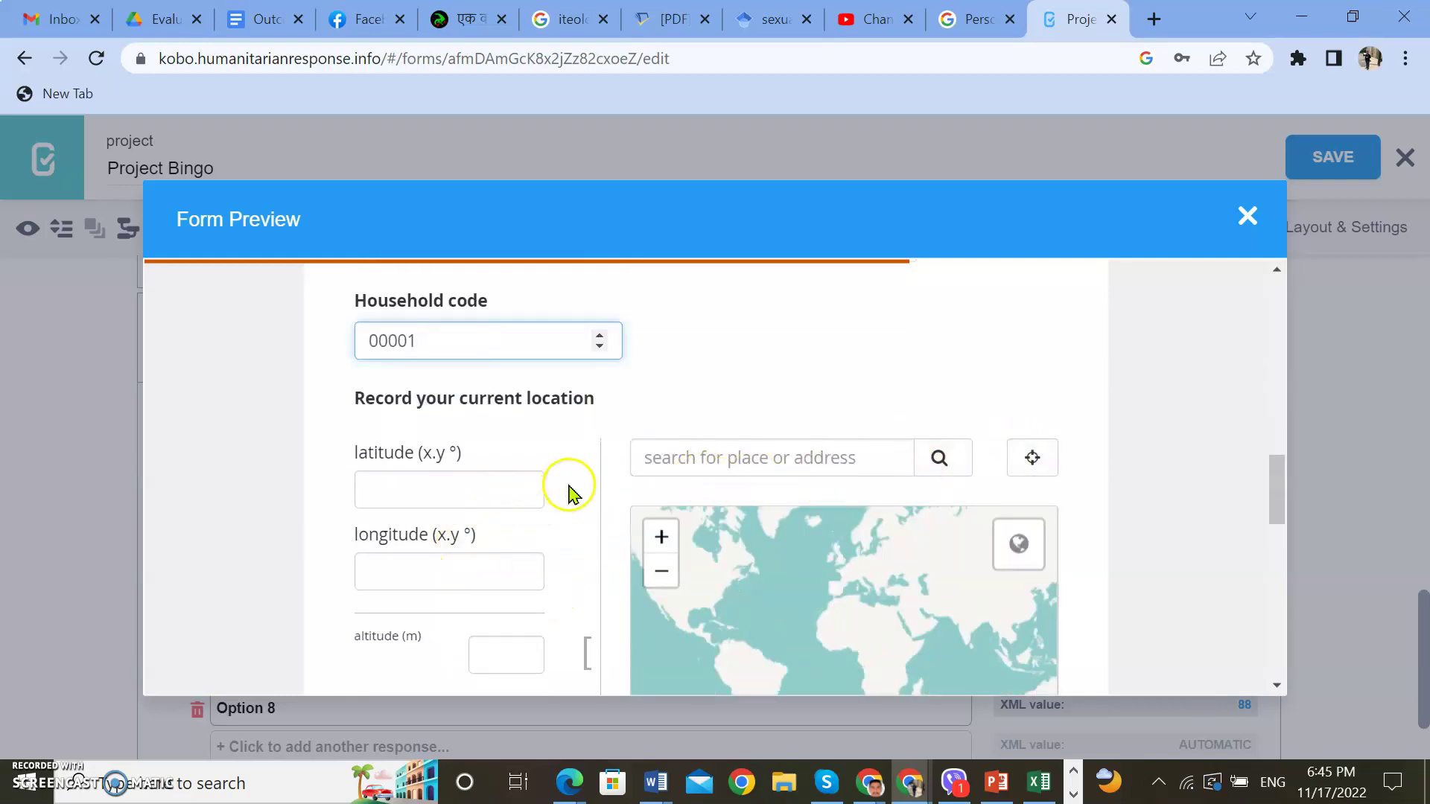
{"action": "scroll", "coordinate": [509, 432], "scroll_direction": "down", "scroll_amount": 1}
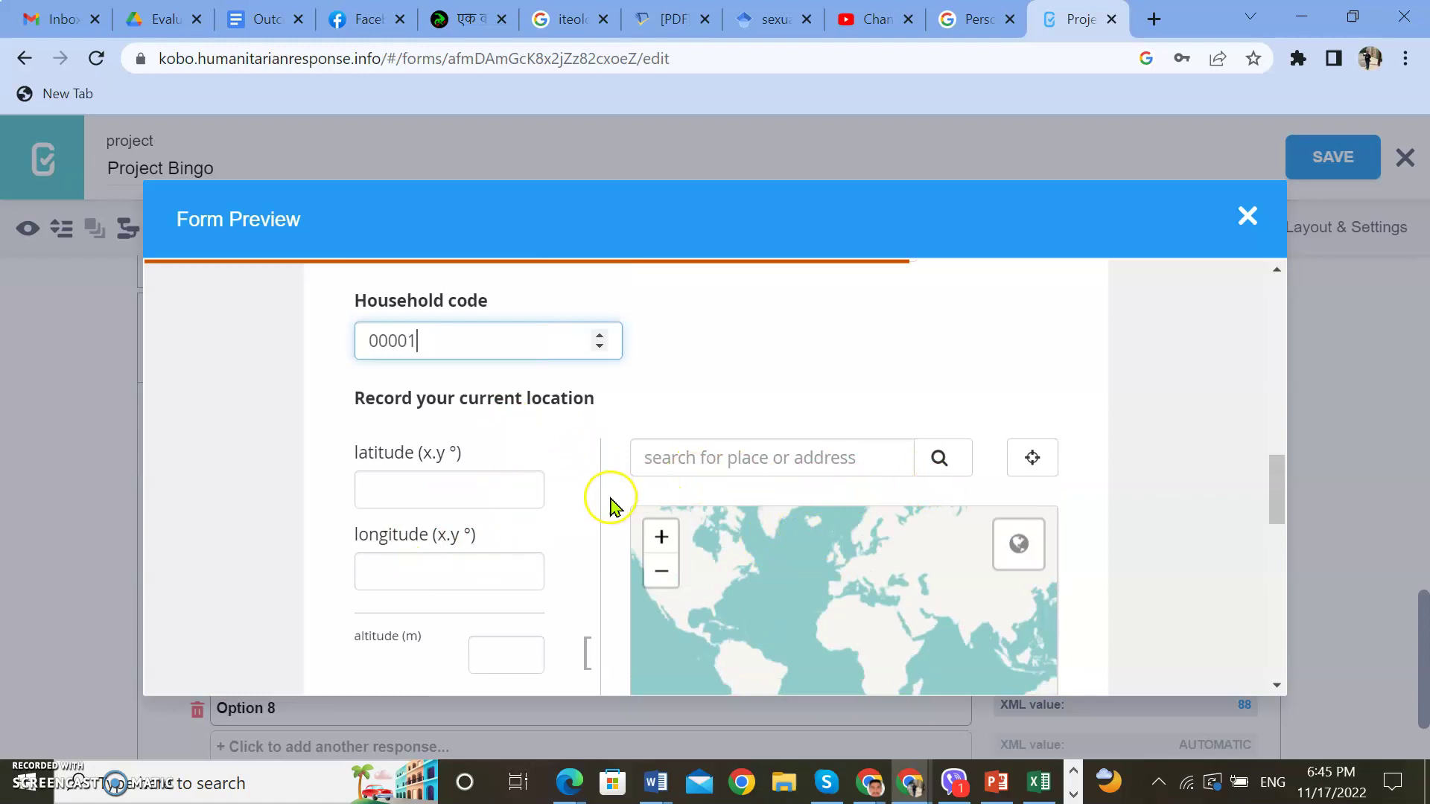
{"action": "scroll", "coordinate": [585, 495], "scroll_direction": "down", "scroll_amount": 2}
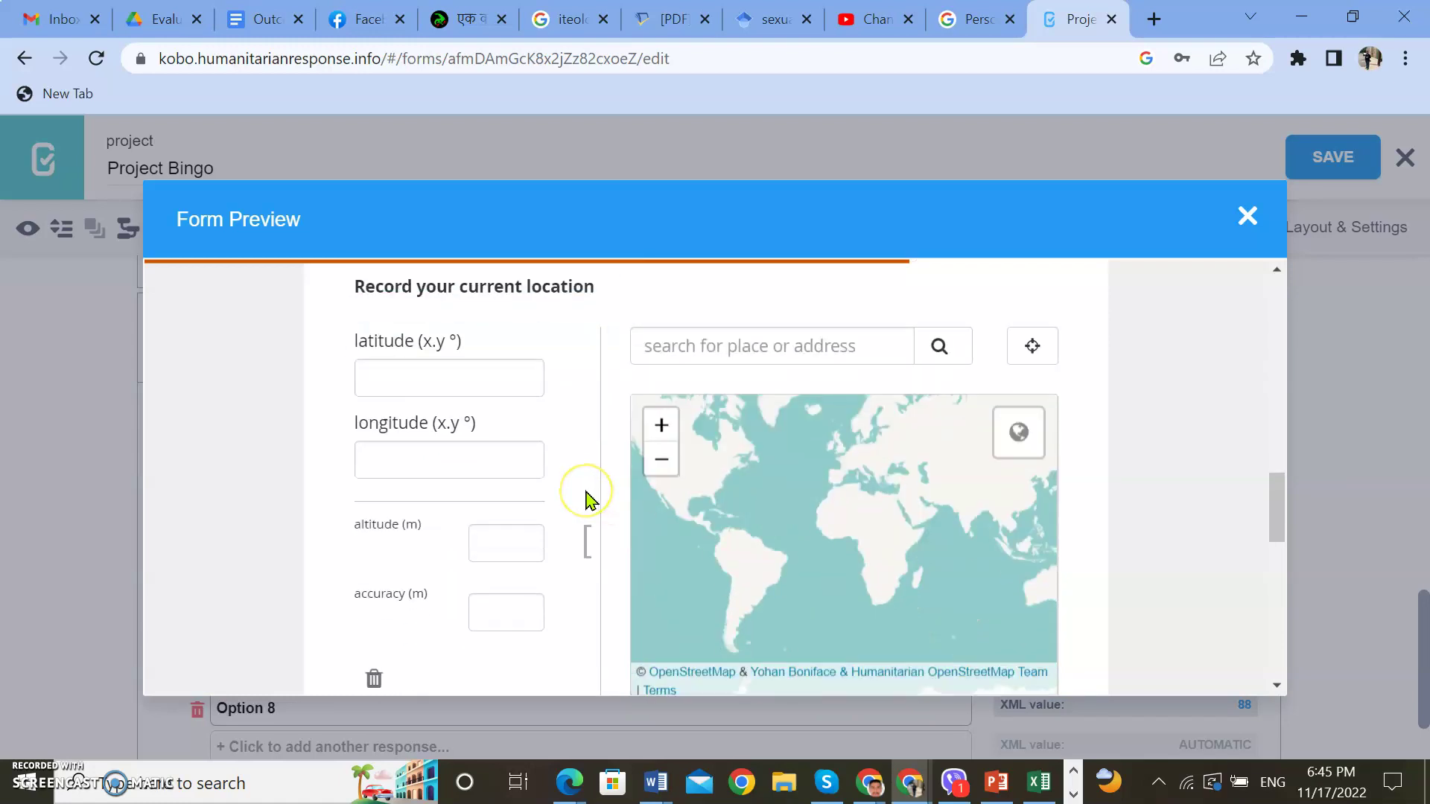
{"action": "scroll", "coordinate": [663, 393], "scroll_direction": "down", "scroll_amount": 2}
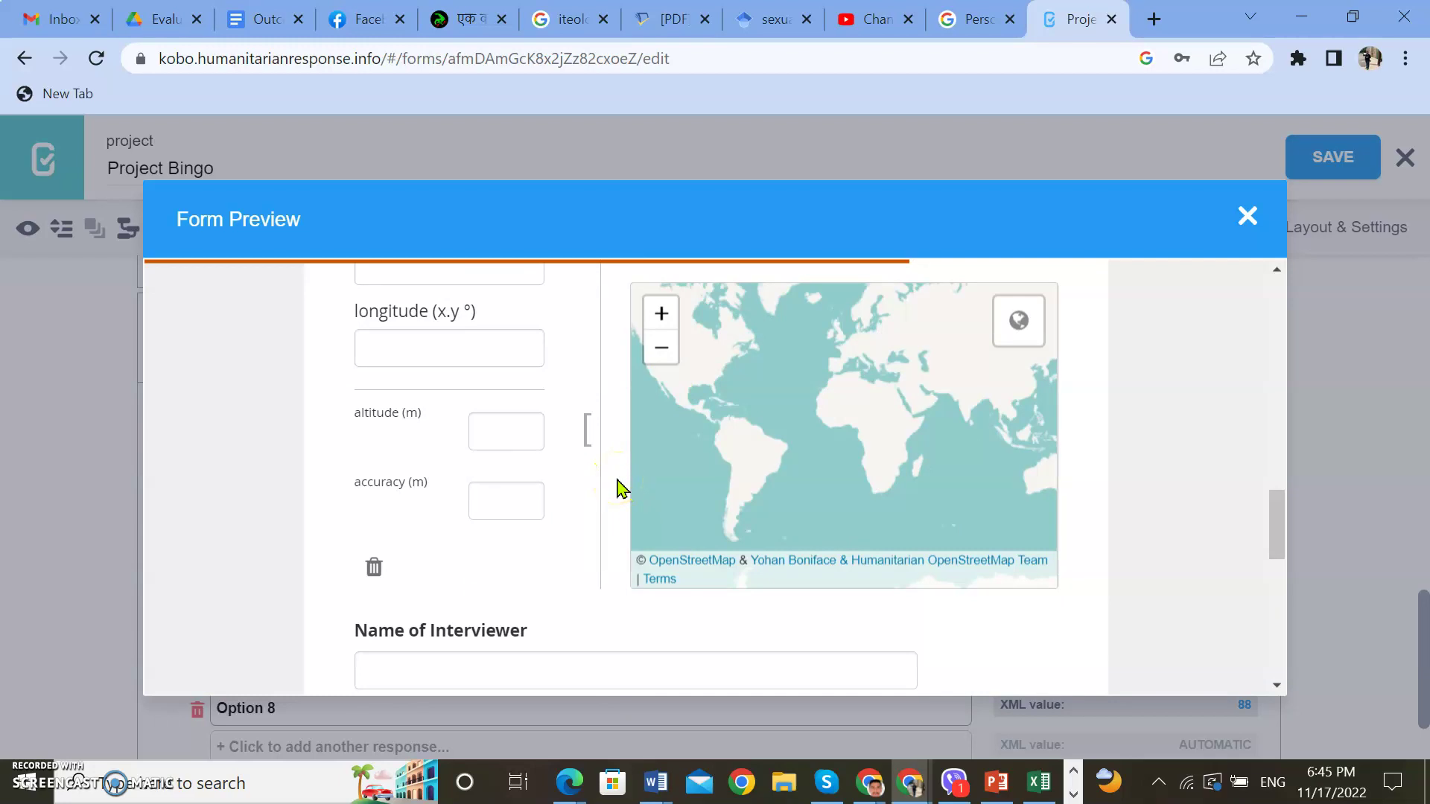
{"action": "scroll", "coordinate": [618, 488], "scroll_direction": "down", "scroll_amount": 4}
{"action": "left_click", "coordinate": [501, 439]}
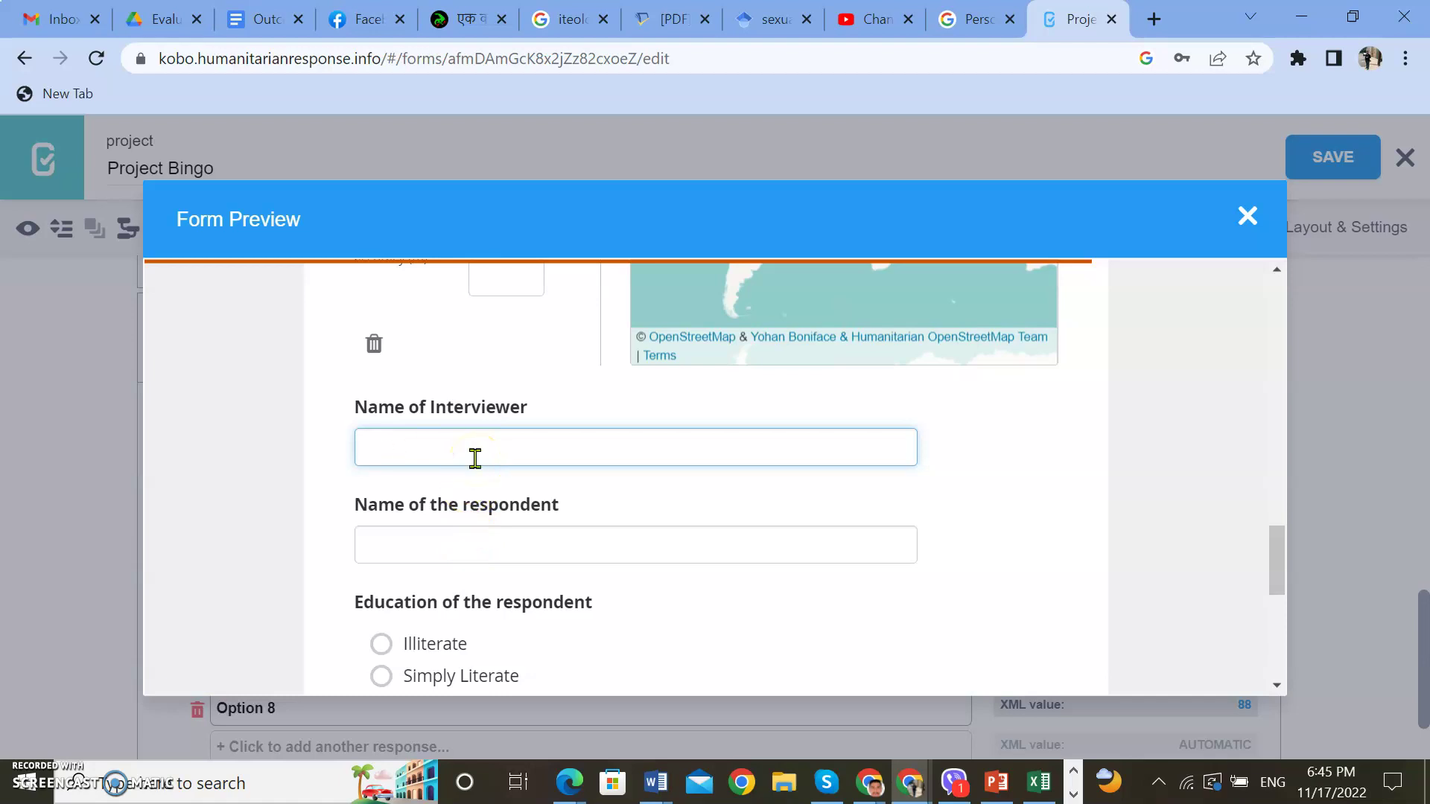
{"action": "left_click", "coordinate": [563, 547]}
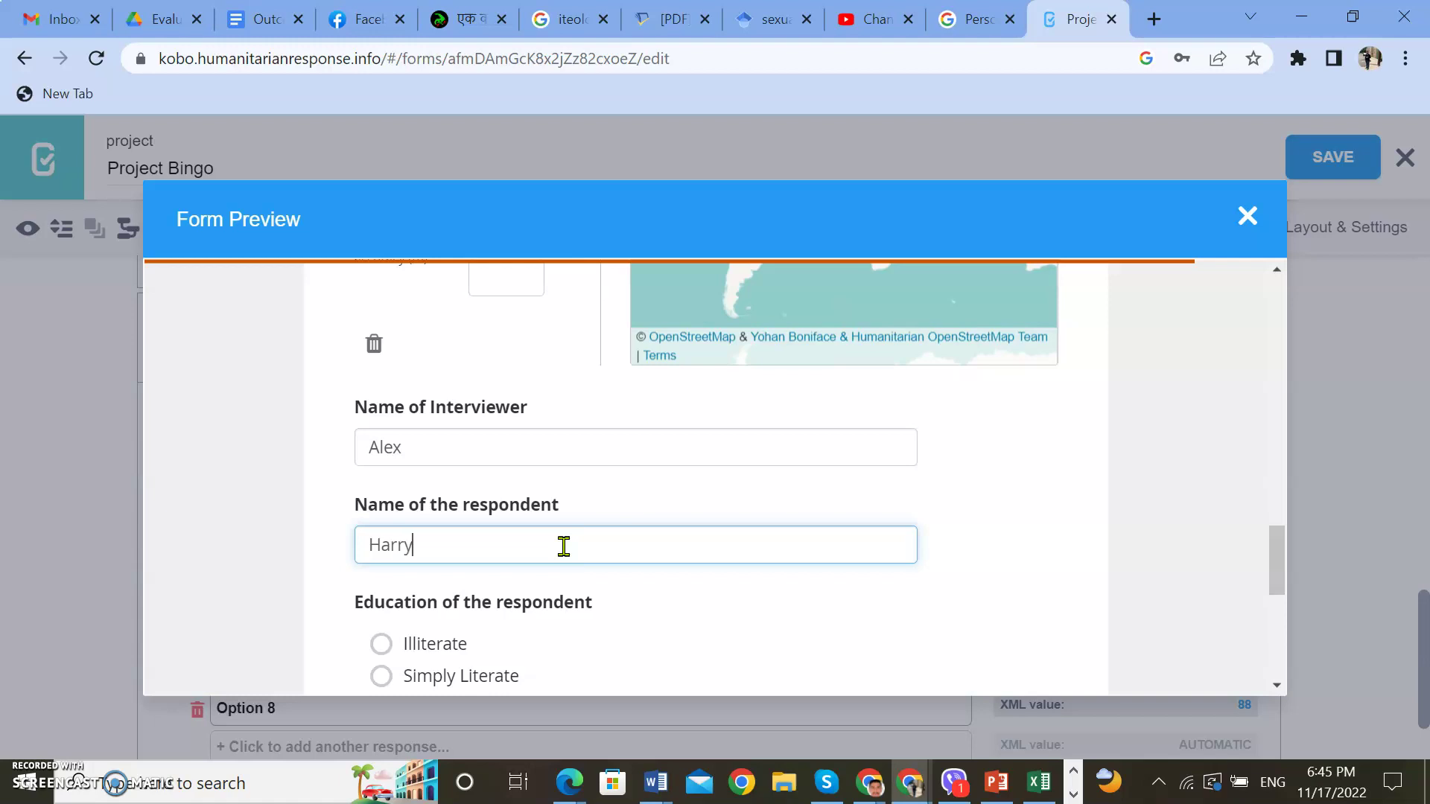
Review the answers offered for Education of the respondent and choose Basic Education
{"action": "scroll", "coordinate": [516, 541], "scroll_direction": "down", "scroll_amount": 2}
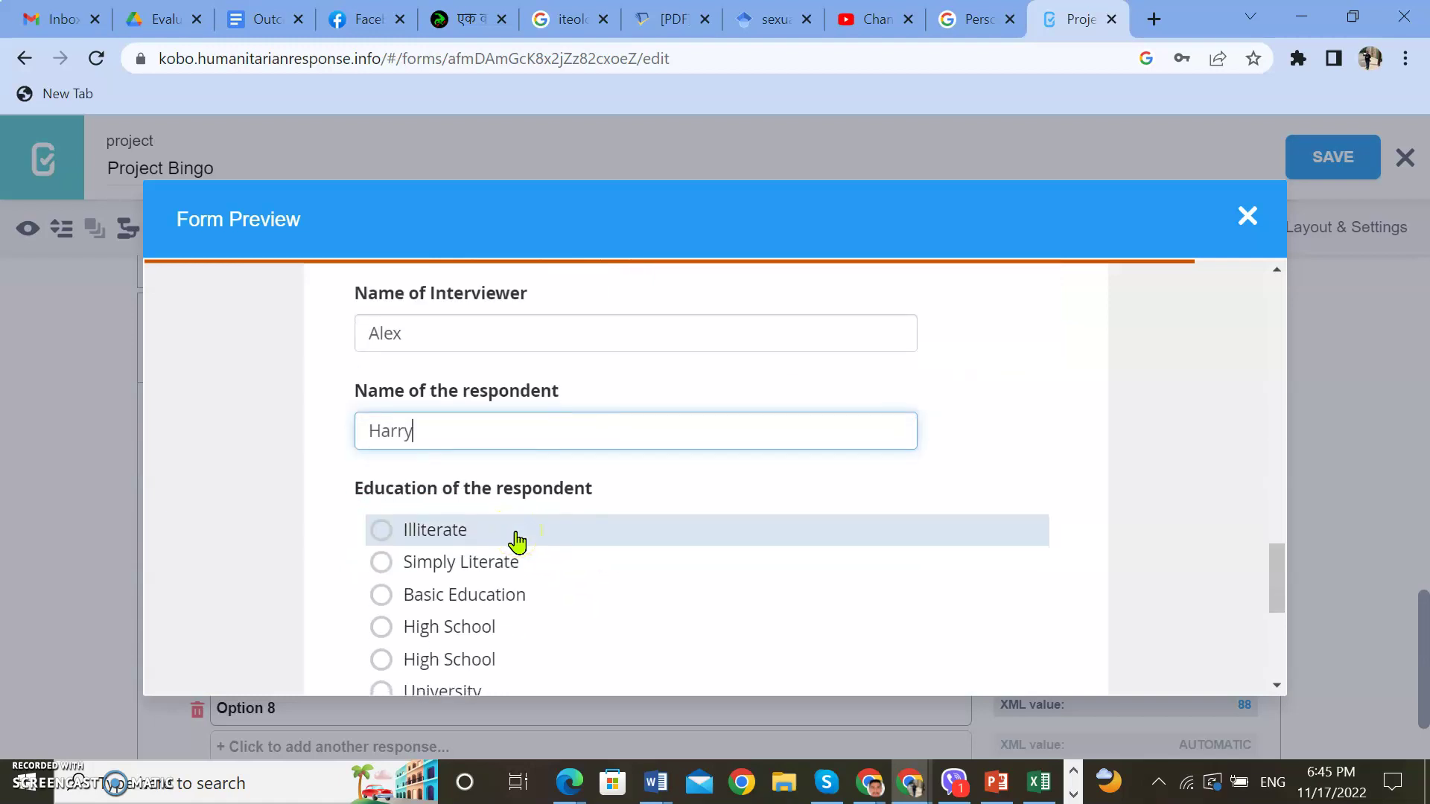
{"action": "scroll", "coordinate": [517, 543], "scroll_direction": "down", "scroll_amount": 1}
{"action": "scroll", "coordinate": [476, 551], "scroll_direction": "up", "scroll_amount": 1}
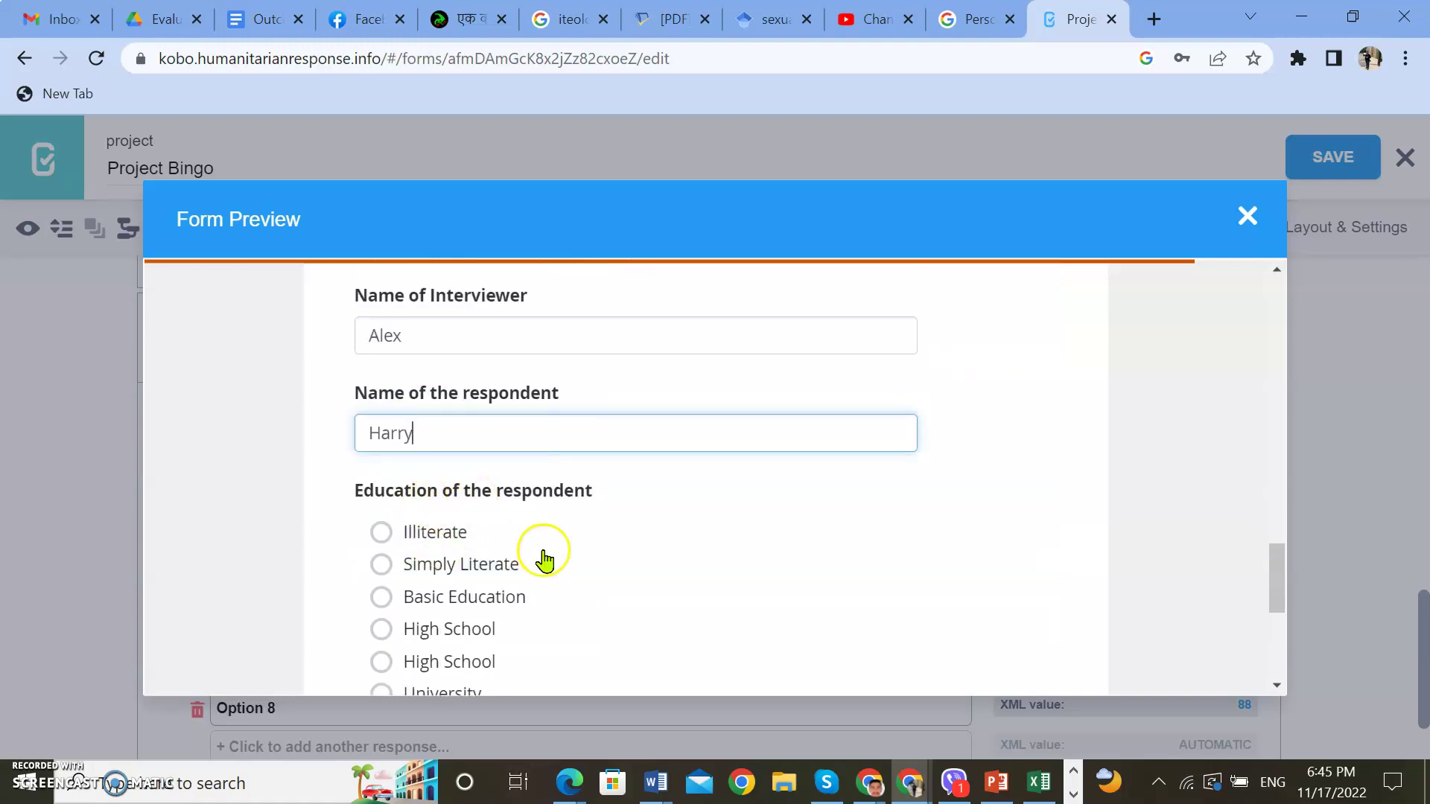
{"action": "scroll", "coordinate": [546, 564], "scroll_direction": "down", "scroll_amount": 2}
{"action": "scroll", "coordinate": [454, 410], "scroll_direction": "up", "scroll_amount": 2}
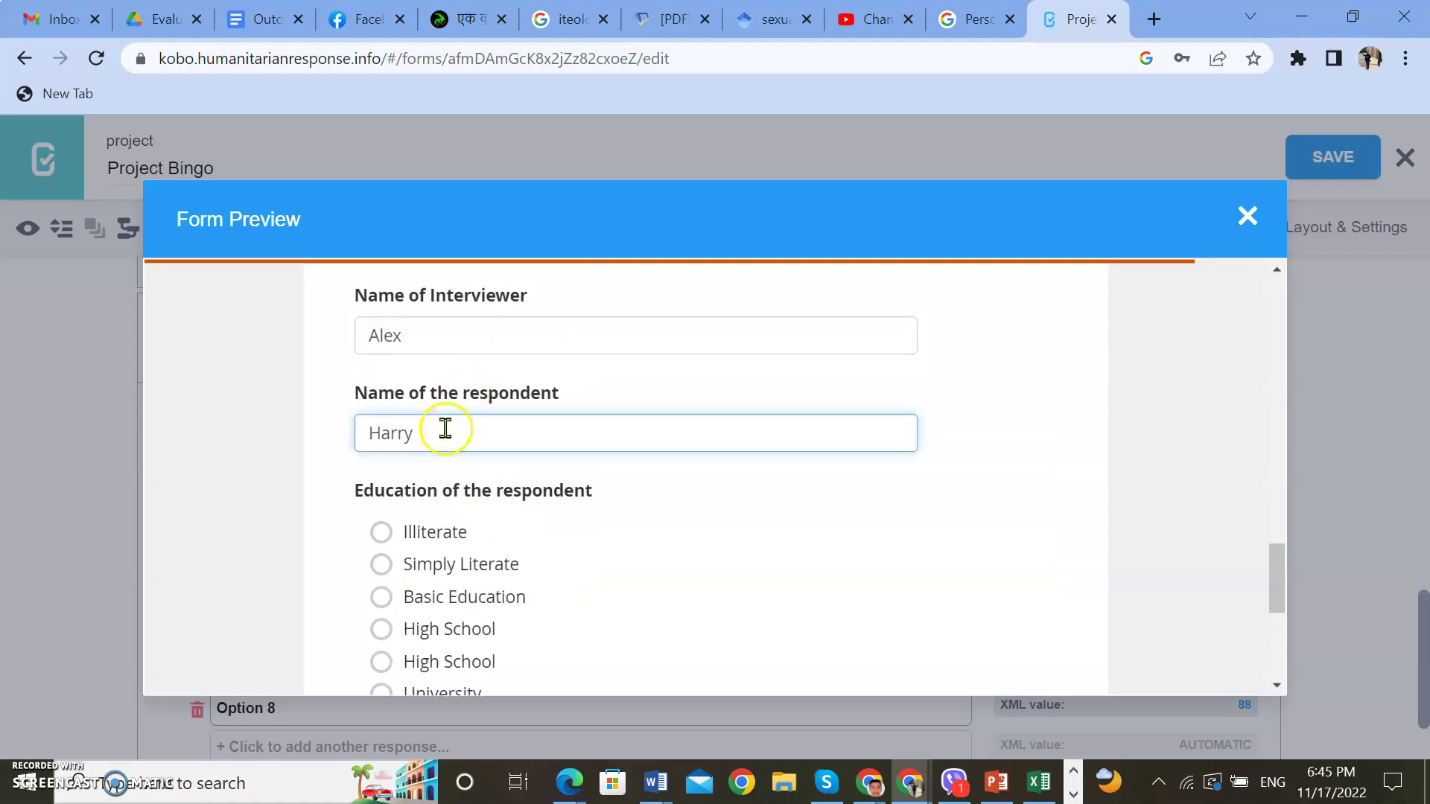
{"action": "scroll", "coordinate": [521, 543], "scroll_direction": "down", "scroll_amount": 2}
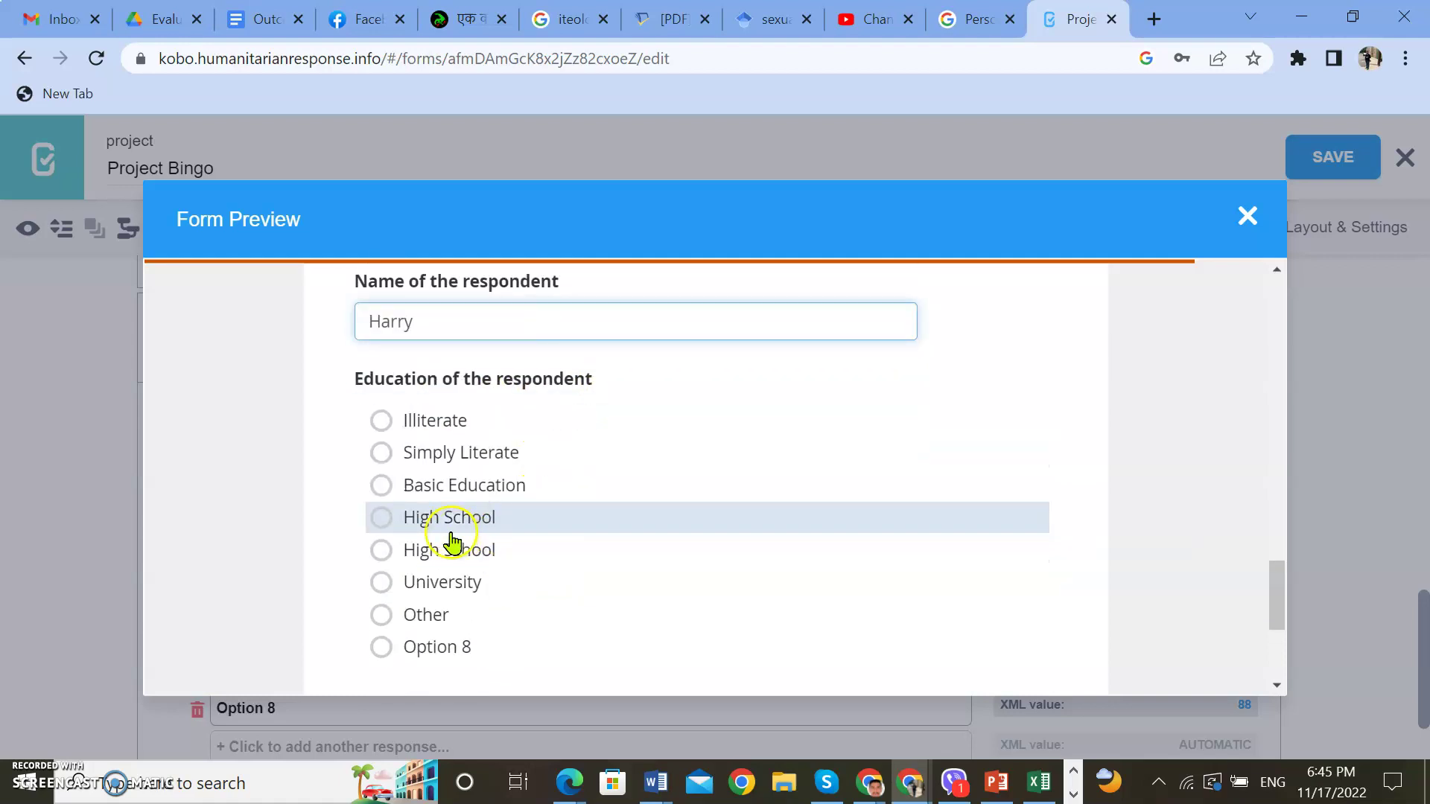
{"action": "left_click", "coordinate": [378, 490]}
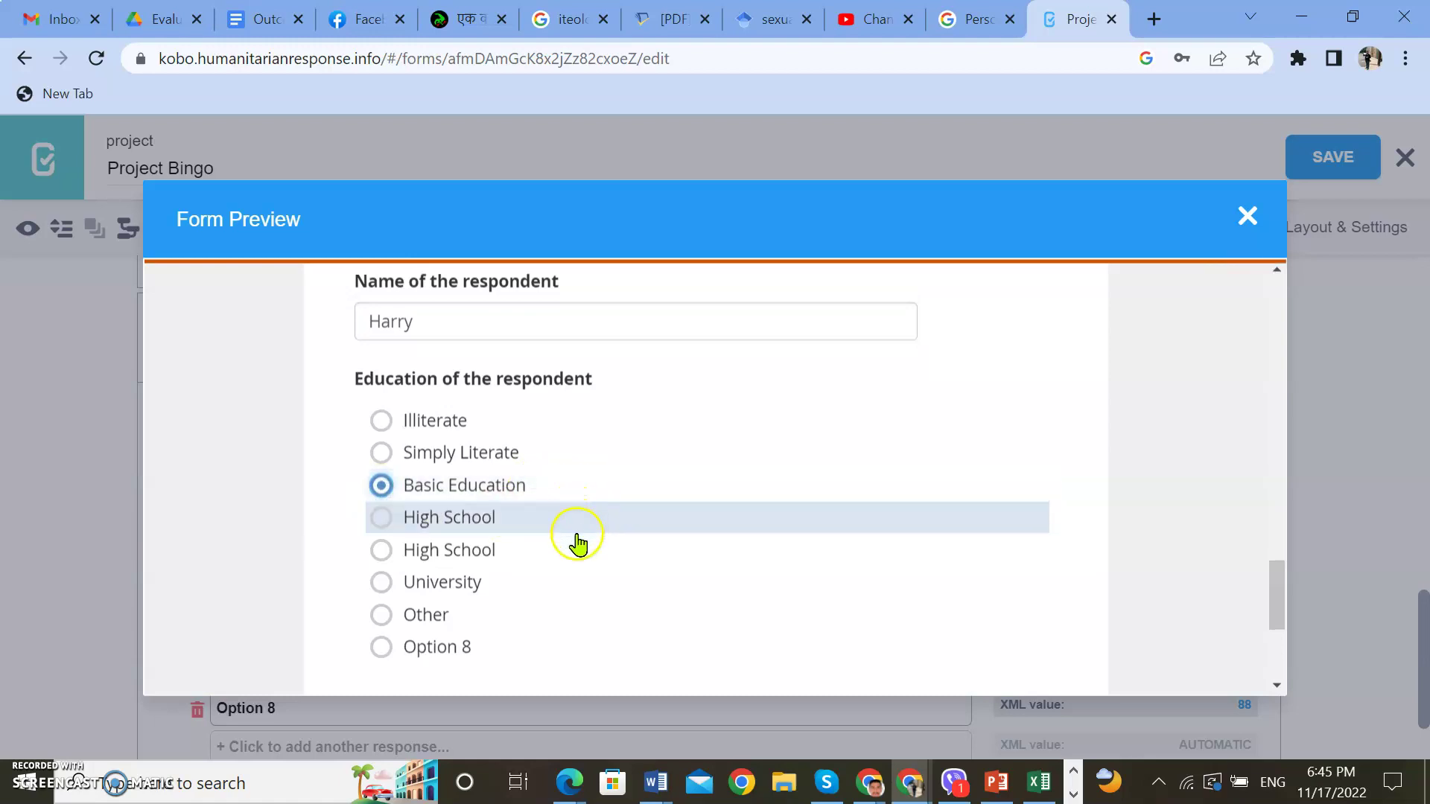
Validate the completed preview form and dismiss the validation message
{"action": "scroll", "coordinate": [575, 555], "scroll_direction": "down", "scroll_amount": 3}
{"action": "scroll", "coordinate": [727, 570], "scroll_direction": "up", "scroll_amount": 4}
{"action": "scroll", "coordinate": [312, 406], "scroll_direction": "down", "scroll_amount": 5}
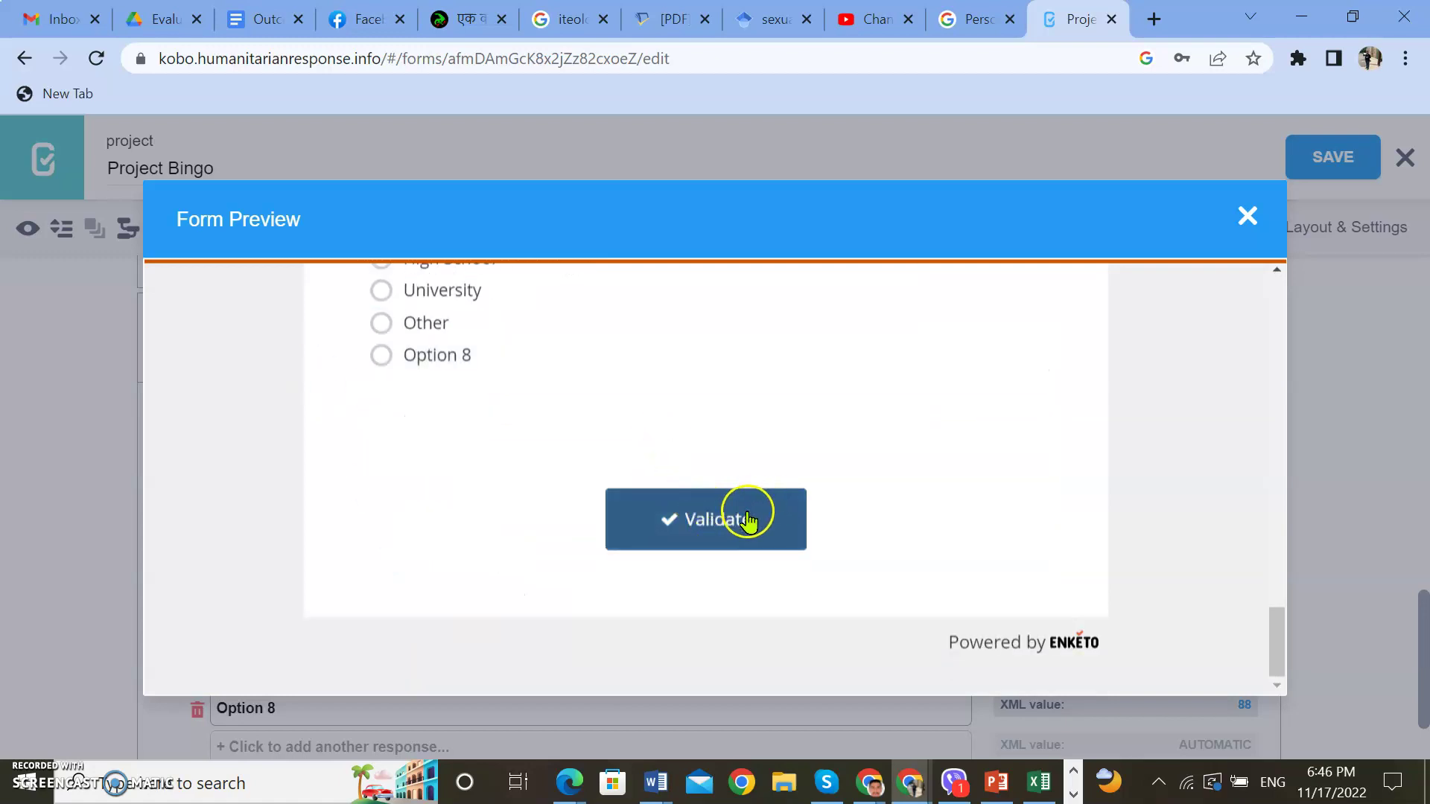
{"action": "left_click", "coordinate": [740, 526]}
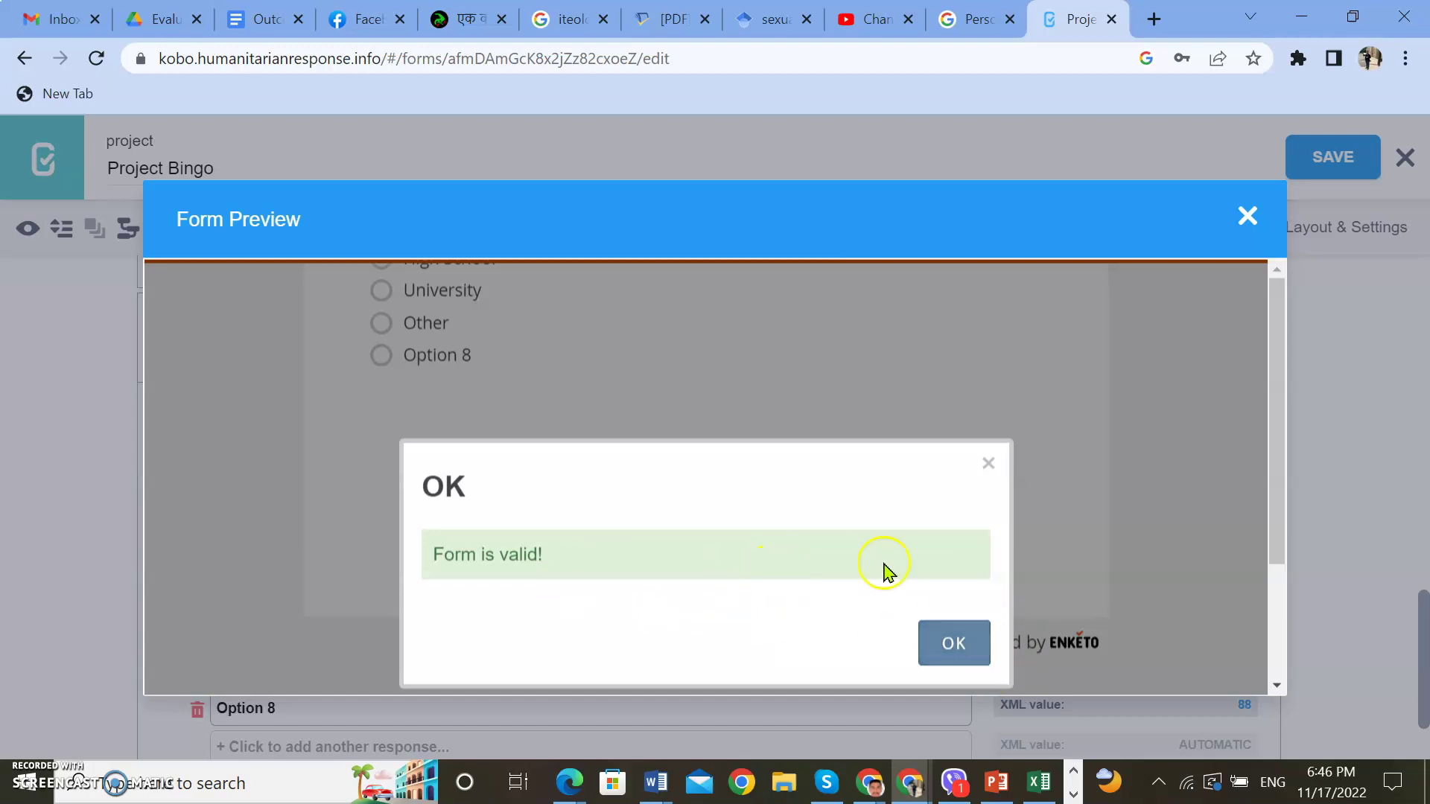
{"action": "left_click", "coordinate": [984, 467]}
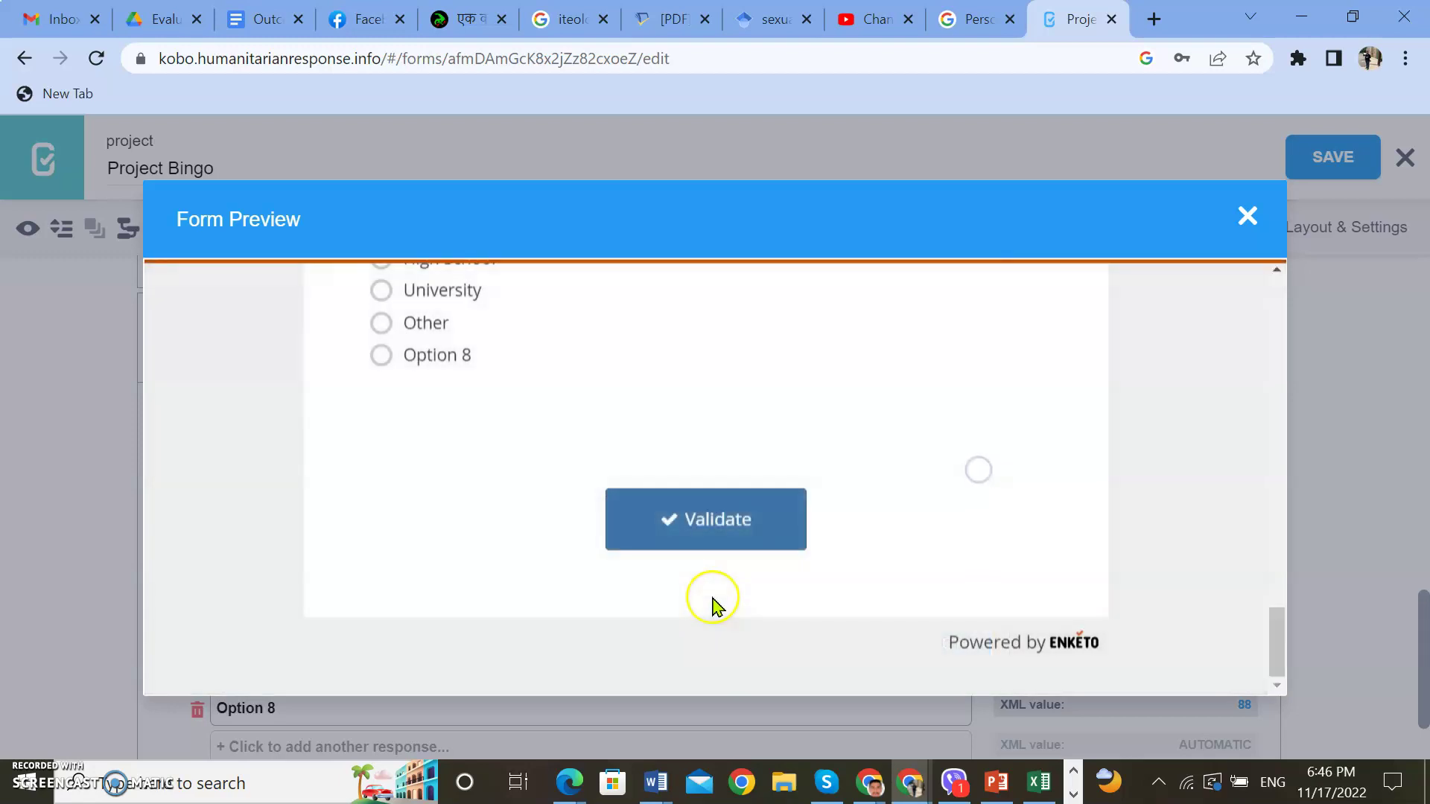
Clear the Basic Education answer and validate the form again, dismissing the message
{"action": "scroll", "coordinate": [512, 476], "scroll_direction": "up", "scroll_amount": 3}
{"action": "left_click", "coordinate": [389, 422]}
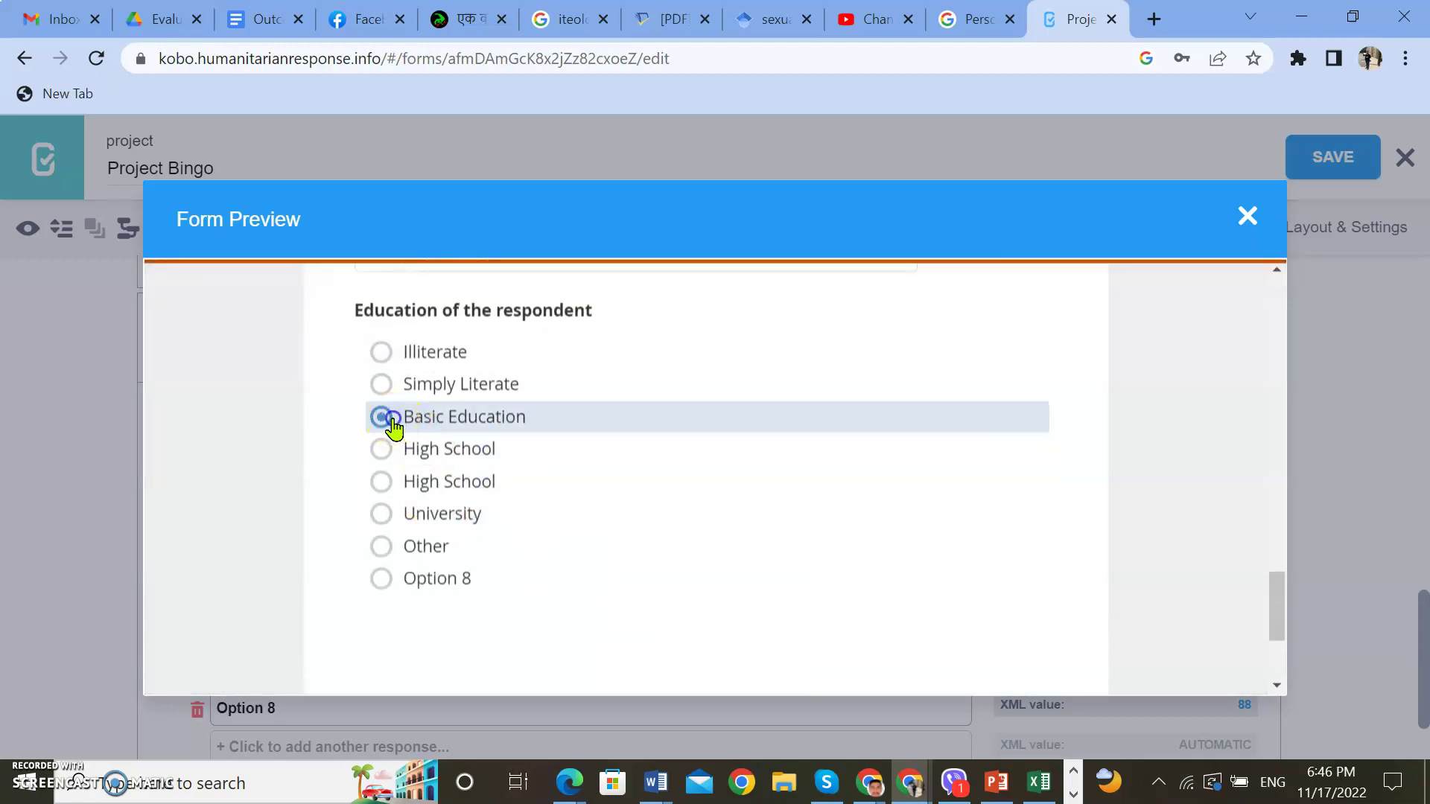
{"action": "scroll", "coordinate": [896, 505], "scroll_direction": "down", "scroll_amount": 3}
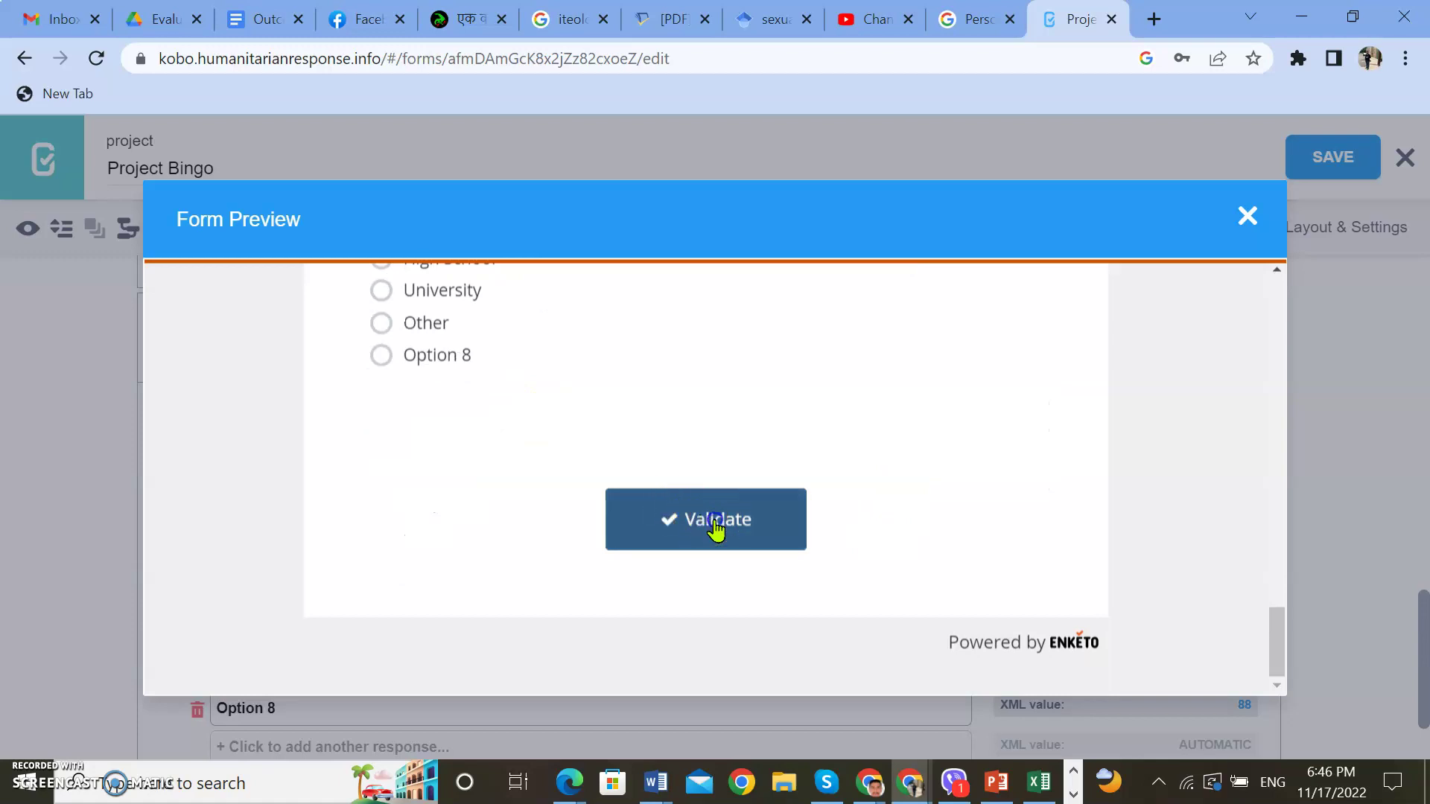
{"action": "left_click", "coordinate": [715, 521]}
{"action": "left_click", "coordinate": [953, 640]}
Look back through the previewed form's answers, from the district and municipality fields to the education options
{"action": "scroll", "coordinate": [775, 422], "scroll_direction": "down", "scroll_amount": 5}
{"action": "scroll", "coordinate": [775, 443], "scroll_direction": "up", "scroll_amount": 3}
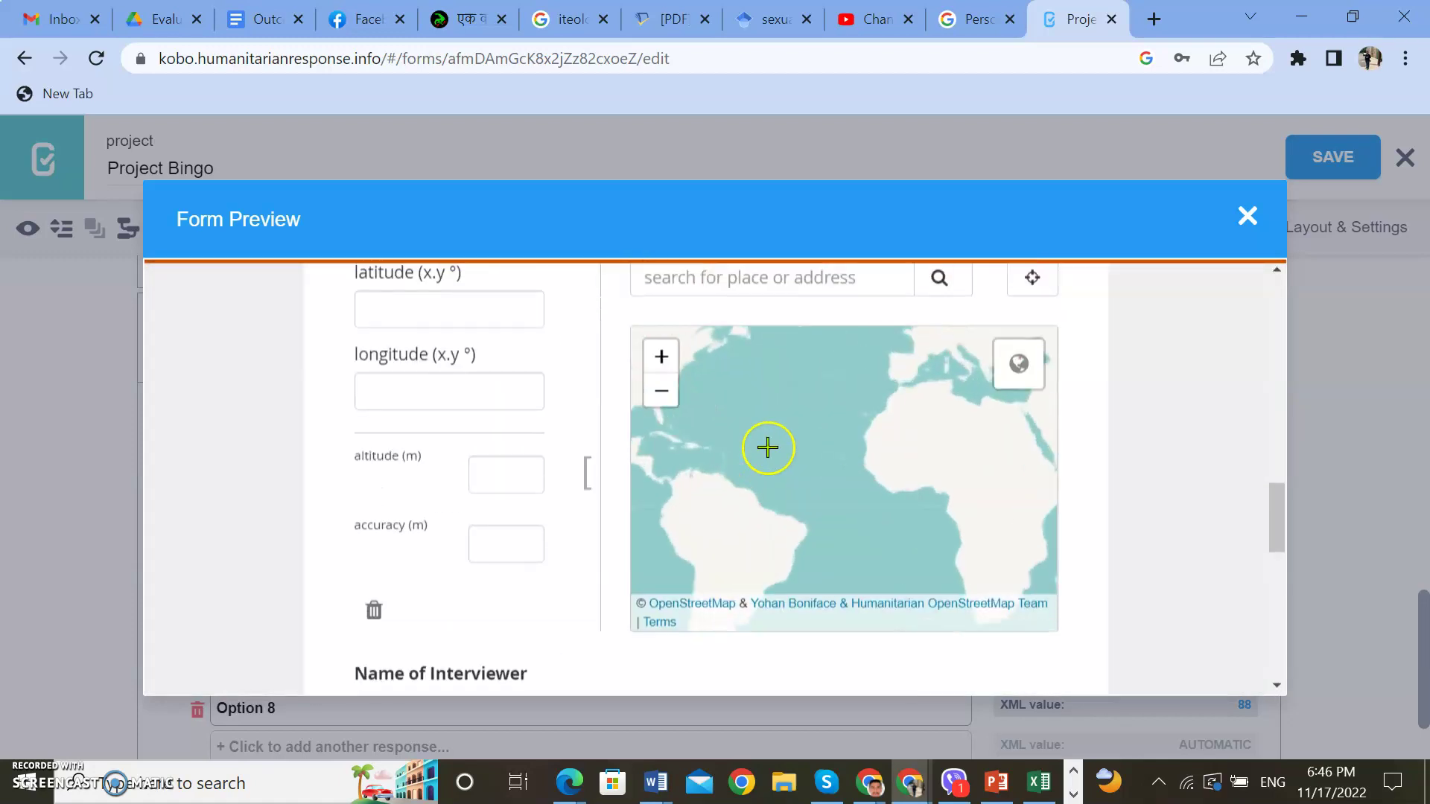
{"action": "scroll", "coordinate": [596, 426], "scroll_direction": "down", "scroll_amount": 4}
{"action": "scroll", "coordinate": [573, 431], "scroll_direction": "up", "scroll_amount": 15}
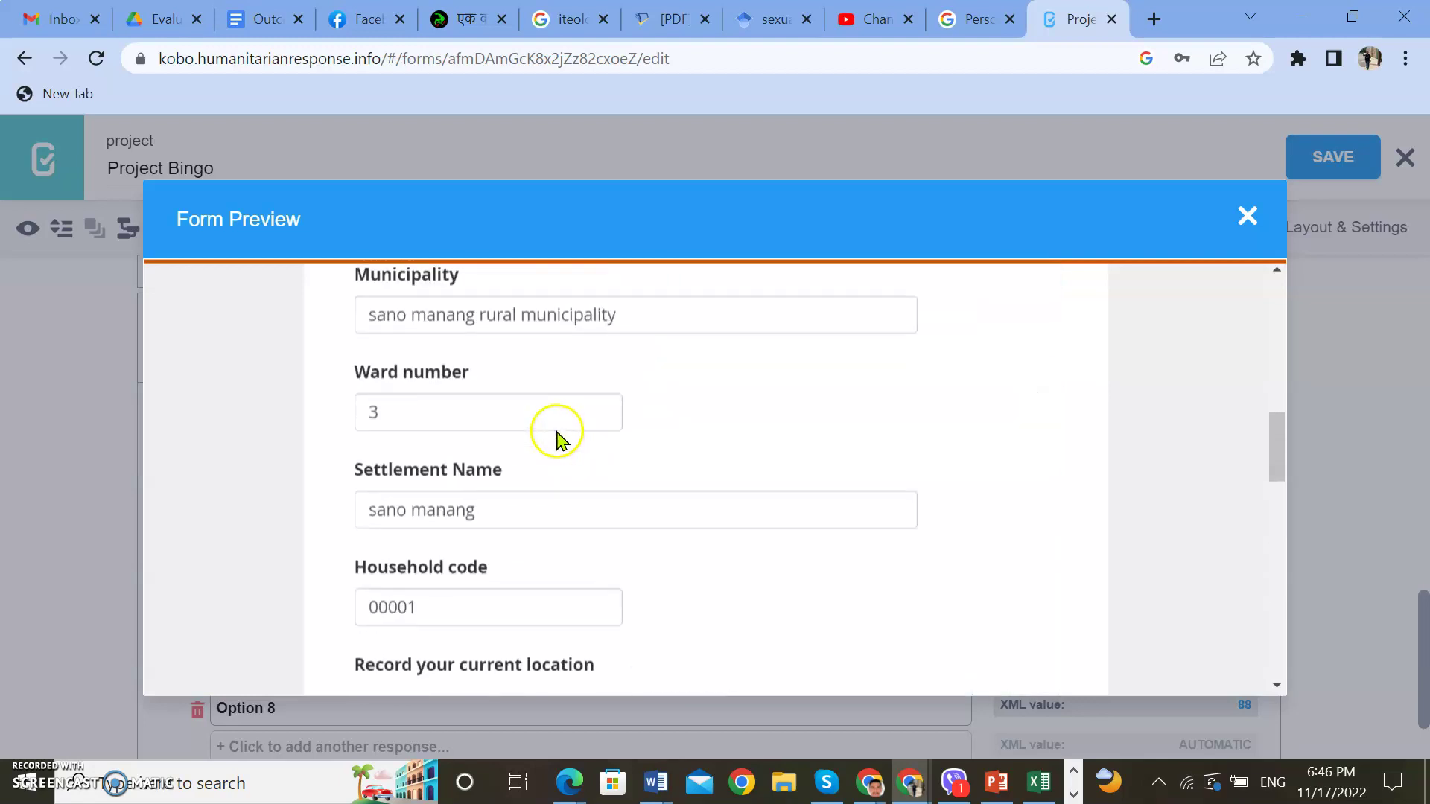
{"action": "scroll", "coordinate": [559, 439], "scroll_direction": "up", "scroll_amount": 2}
{"action": "scroll", "coordinate": [564, 447], "scroll_direction": "down", "scroll_amount": 12}
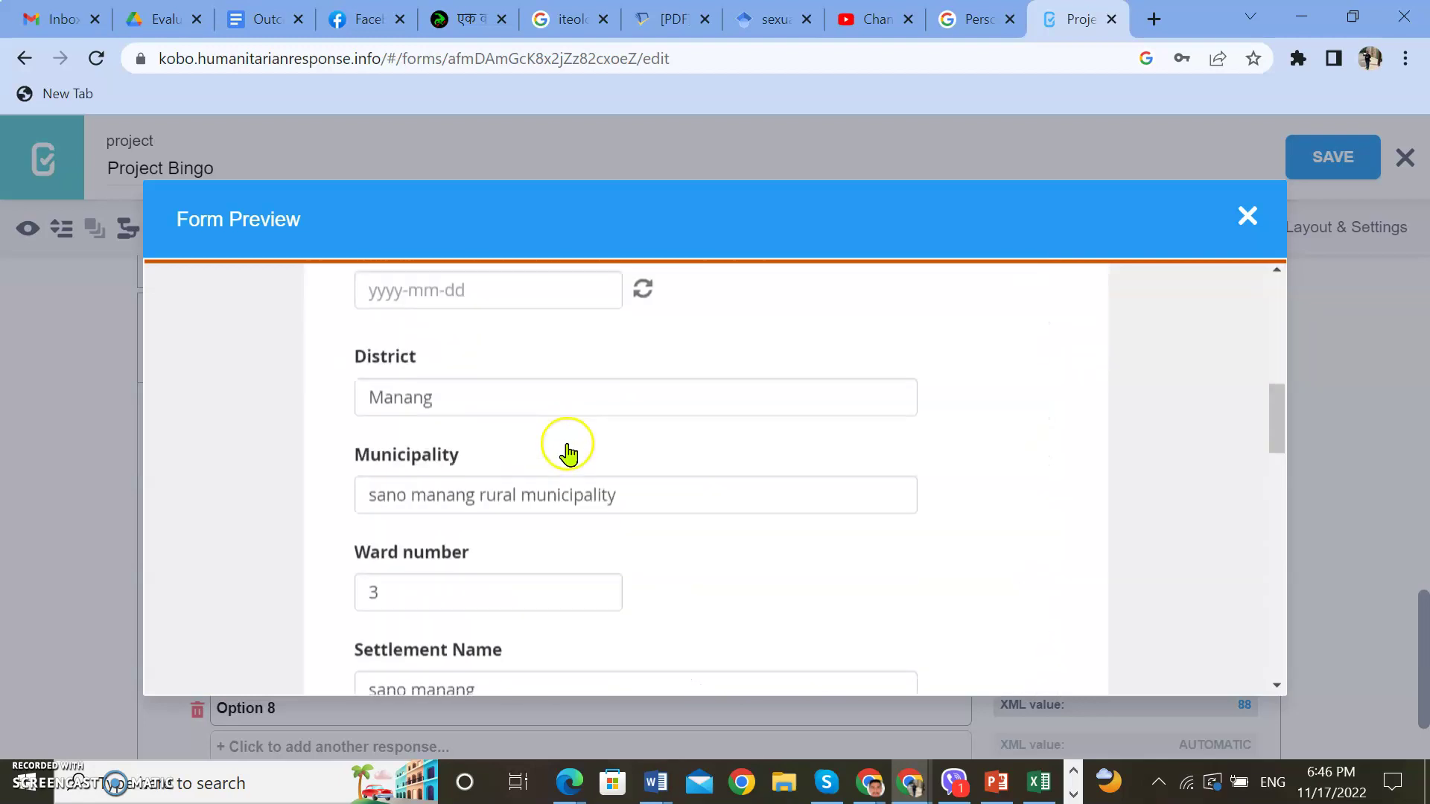
{"action": "scroll", "coordinate": [588, 470], "scroll_direction": "down", "scroll_amount": 10}
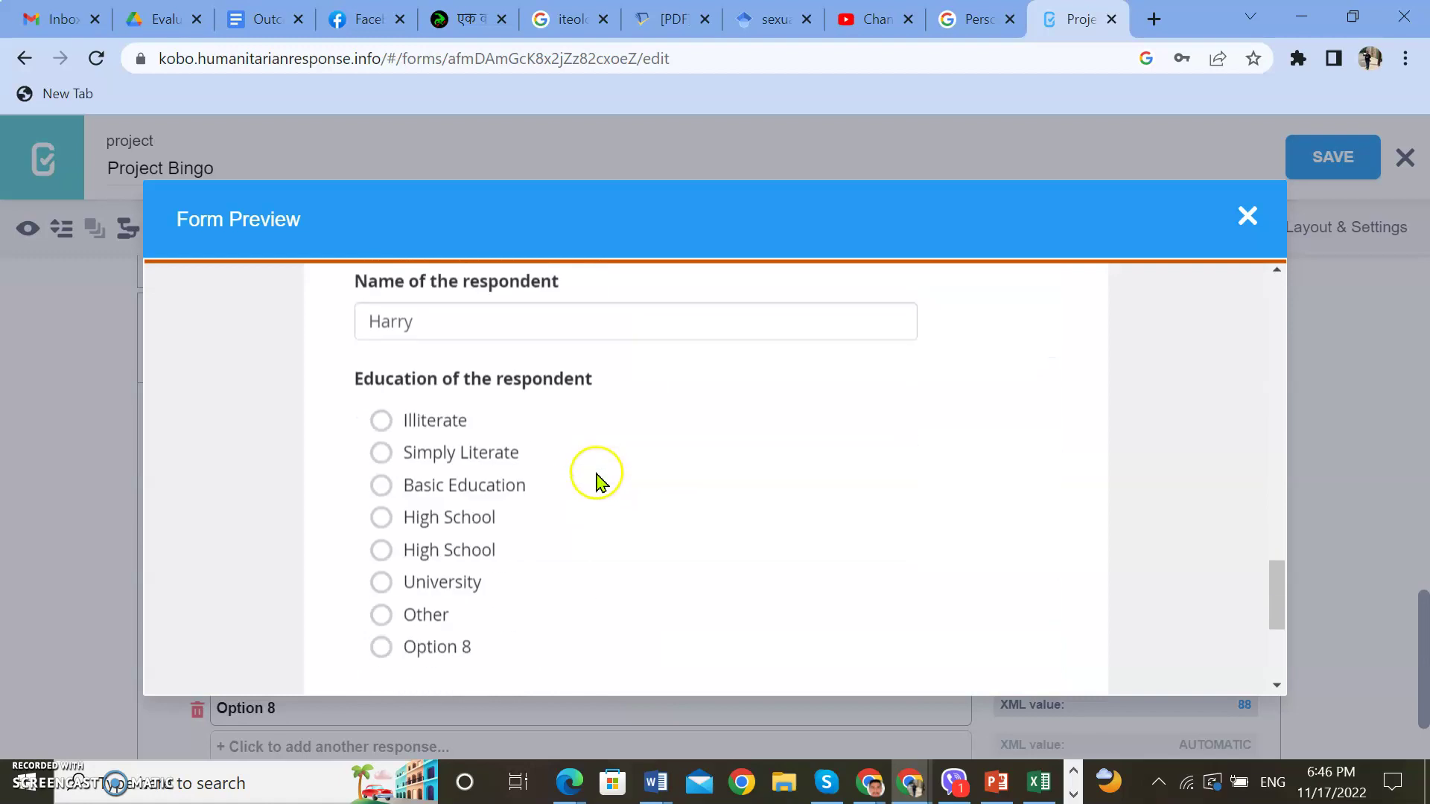
{"action": "scroll", "coordinate": [598, 482], "scroll_direction": "down", "scroll_amount": 4}
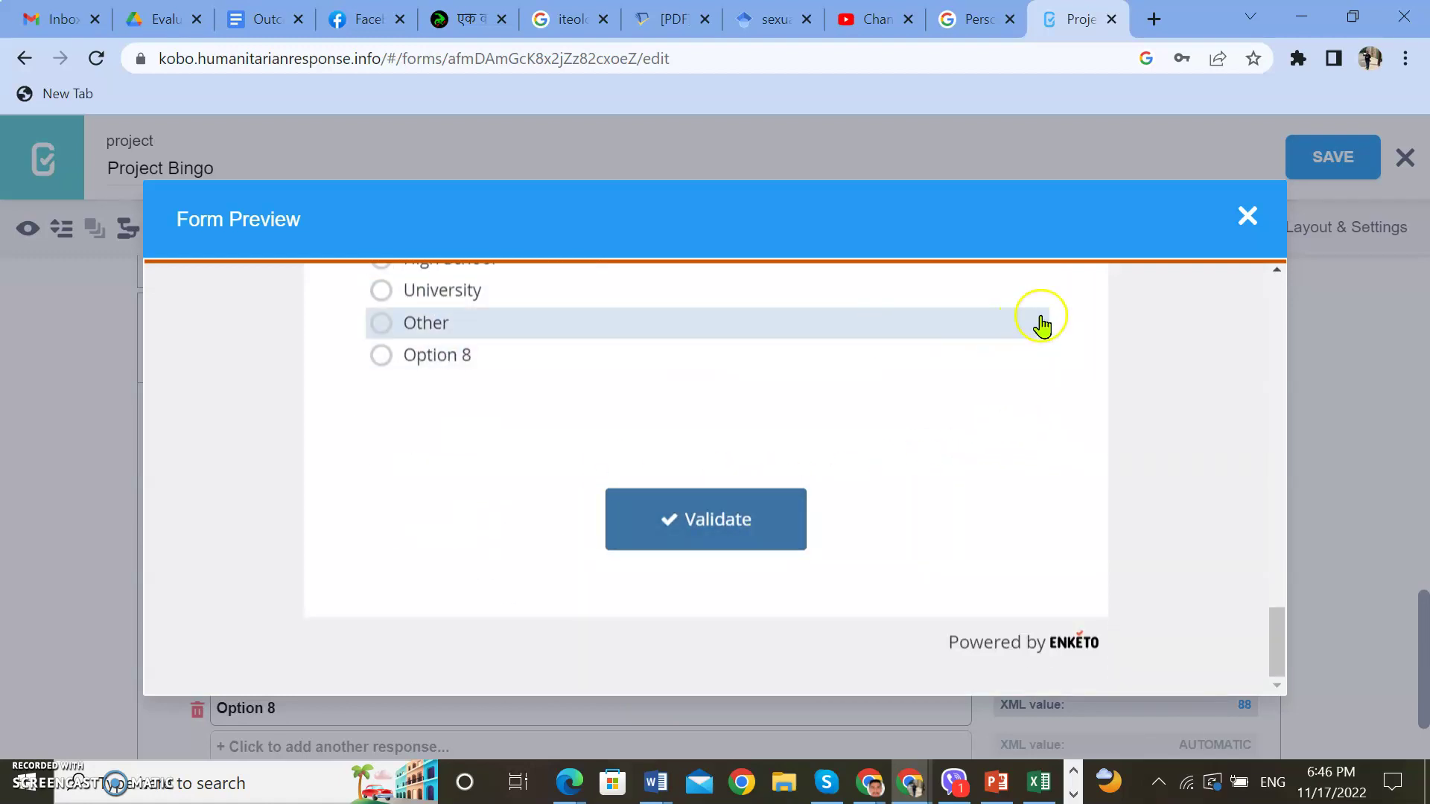
Close the form preview and collapse the response list of the Education of the respondent question
{"action": "left_click", "coordinate": [1248, 218]}
{"action": "scroll", "coordinate": [648, 447], "scroll_direction": "down", "scroll_amount": 1}
{"action": "scroll", "coordinate": [601, 554], "scroll_direction": "up", "scroll_amount": 1}
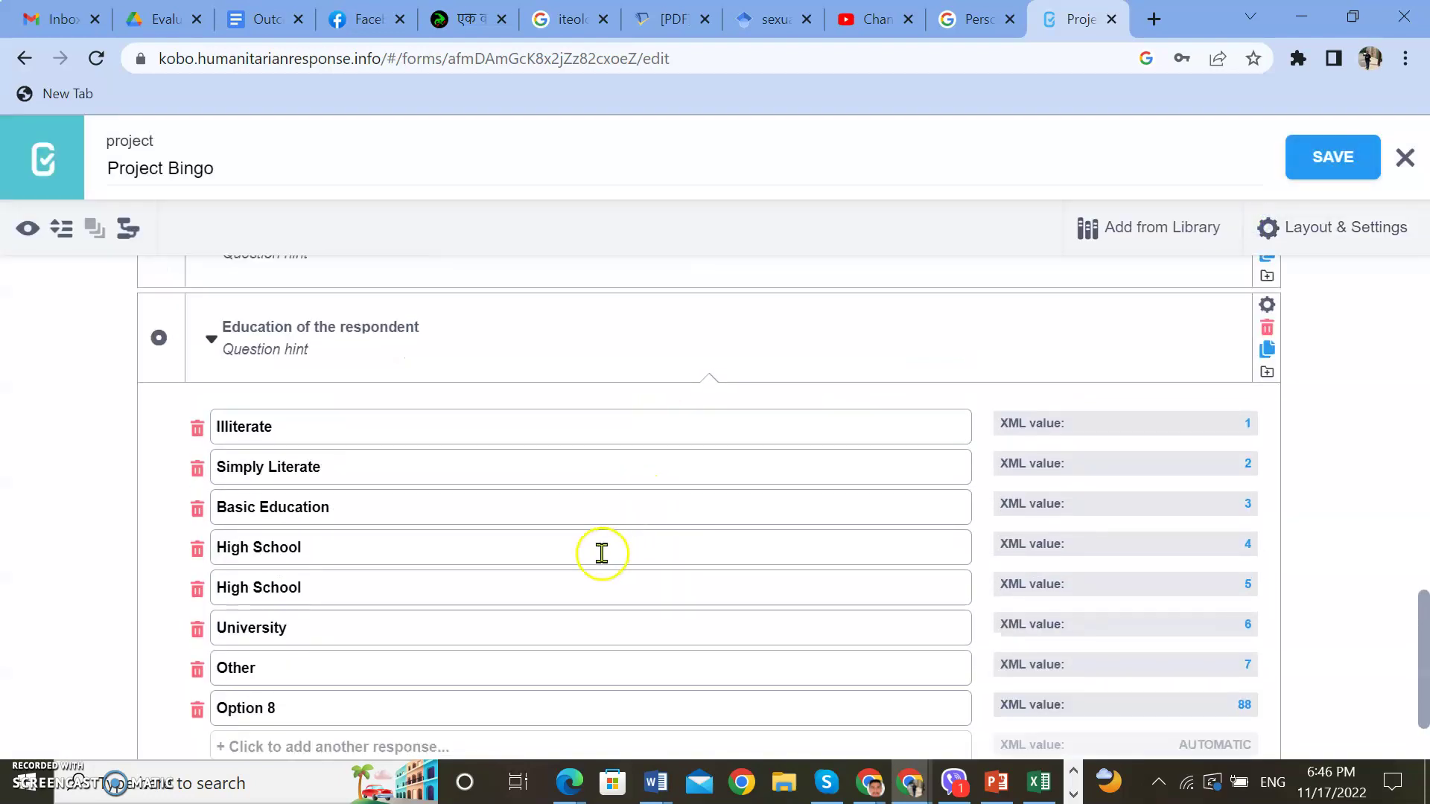
{"action": "scroll", "coordinate": [253, 527], "scroll_direction": "up", "scroll_amount": 3}
{"action": "scroll", "coordinate": [217, 463], "scroll_direction": "down", "scroll_amount": 2}
{"action": "left_click", "coordinate": [209, 455]}
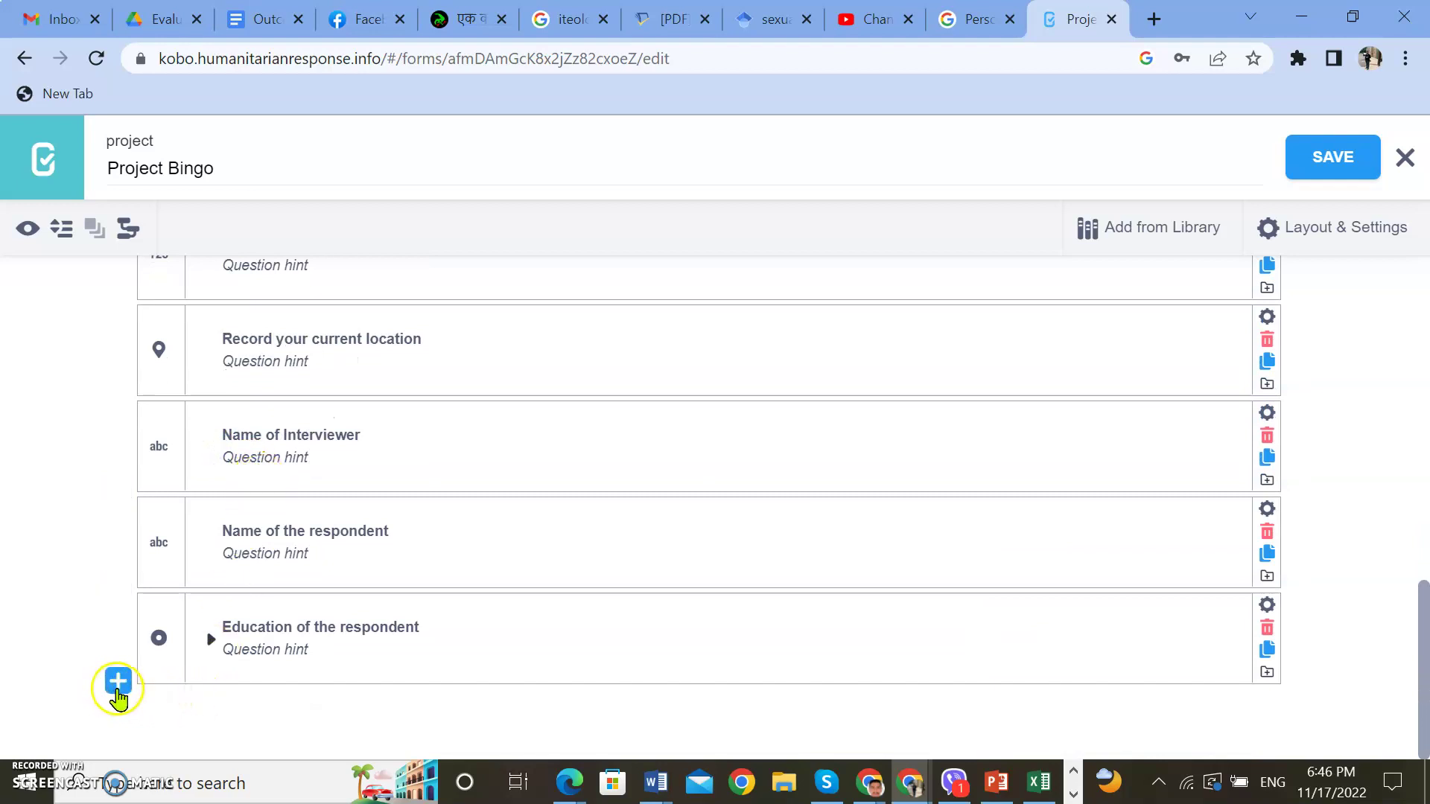
Add a Select One question titled "Gender of the respondent" after the education question
{"action": "left_click", "coordinate": [118, 682]}
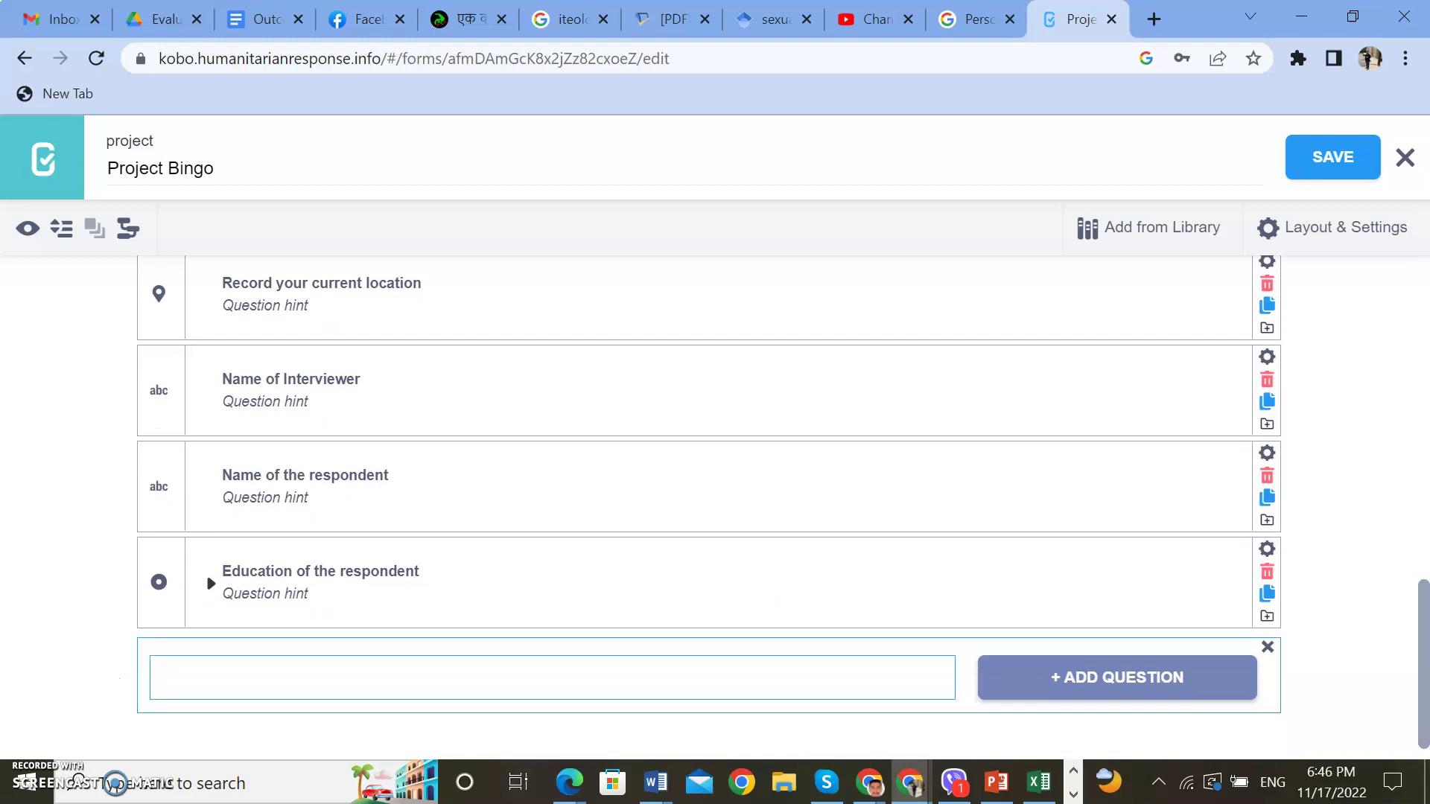
{"action": "key", "text": "alt+Tab"}
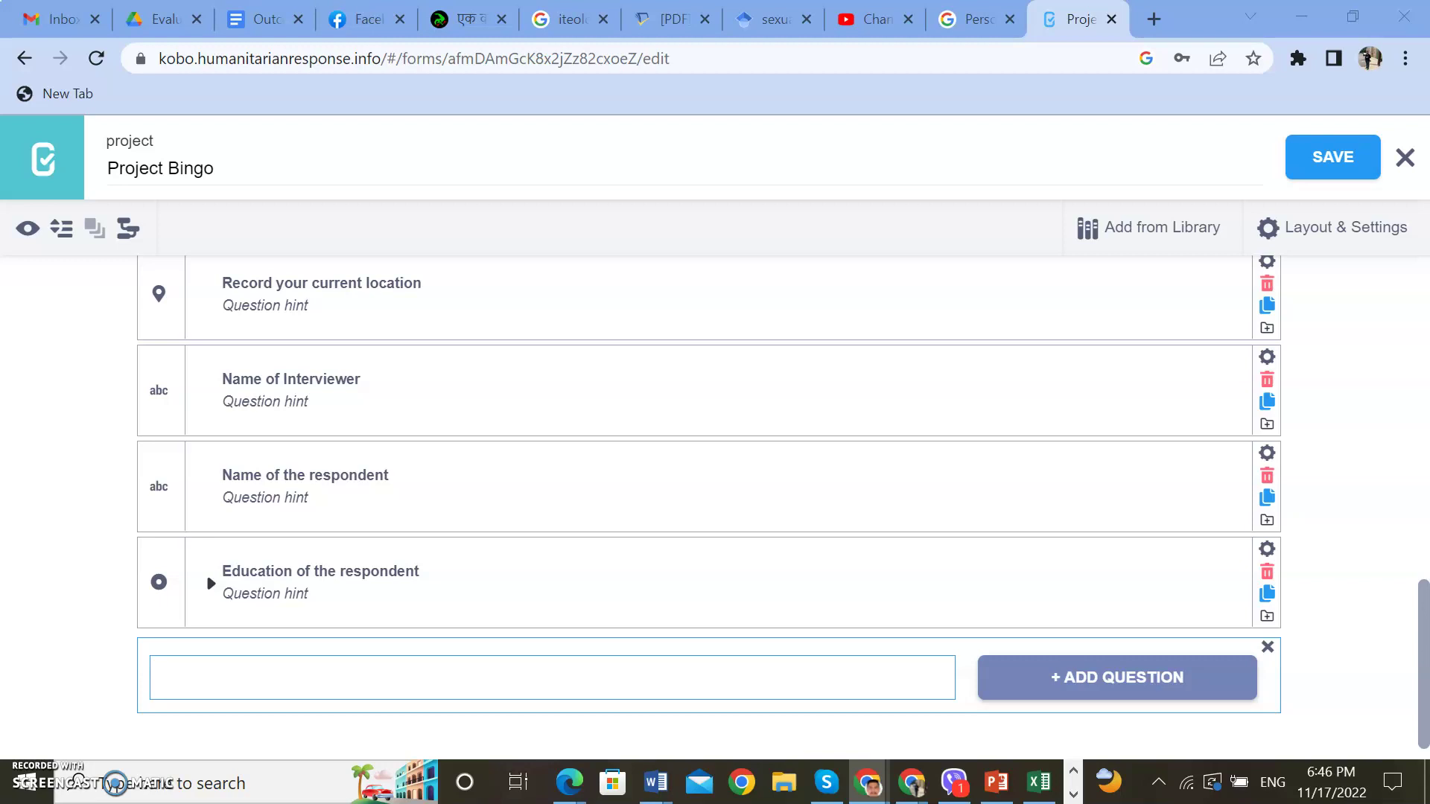
{"action": "left_click", "coordinate": [213, 671]}
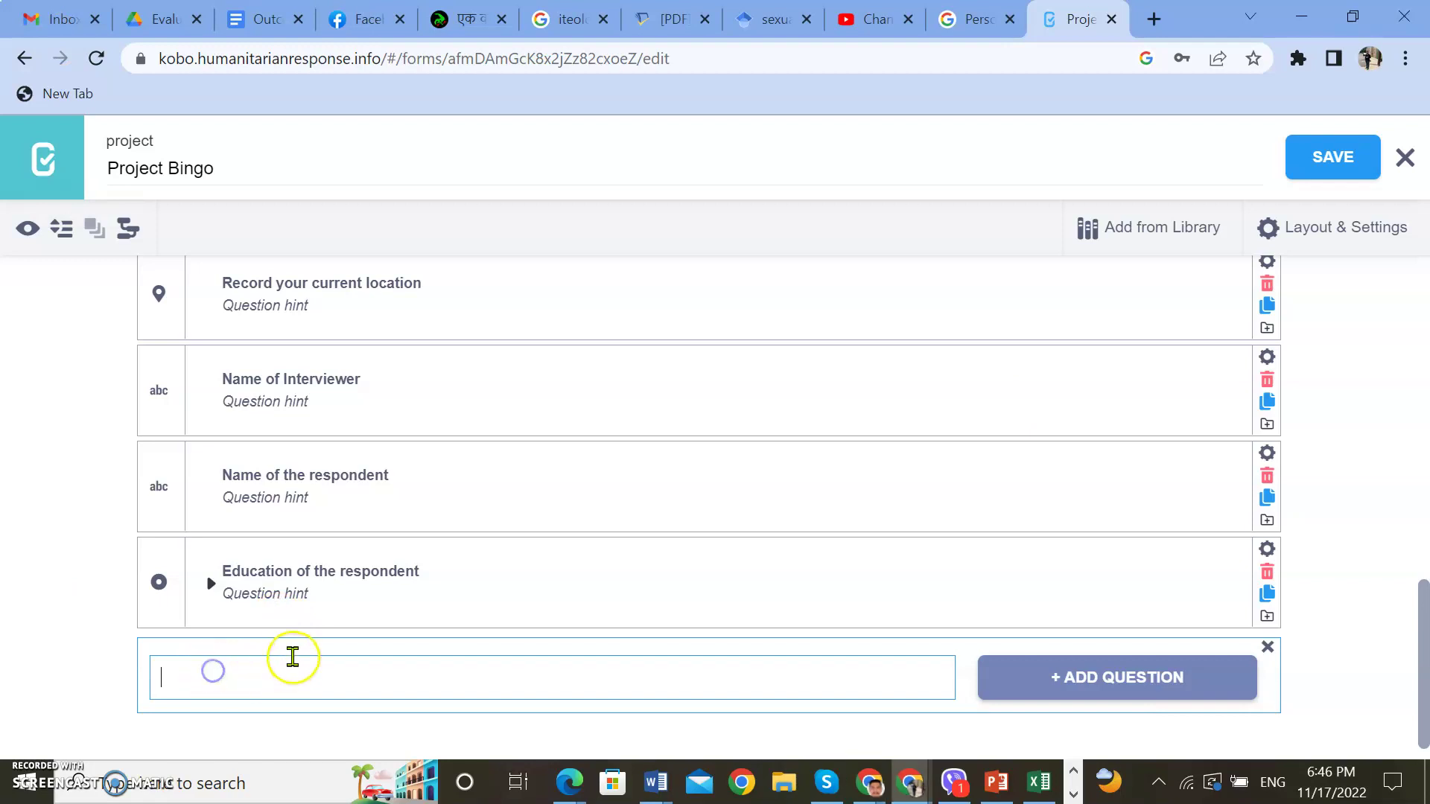
{"action": "type", "text": "Gender of the respondent"}
{"action": "left_click", "coordinate": [1104, 668]}
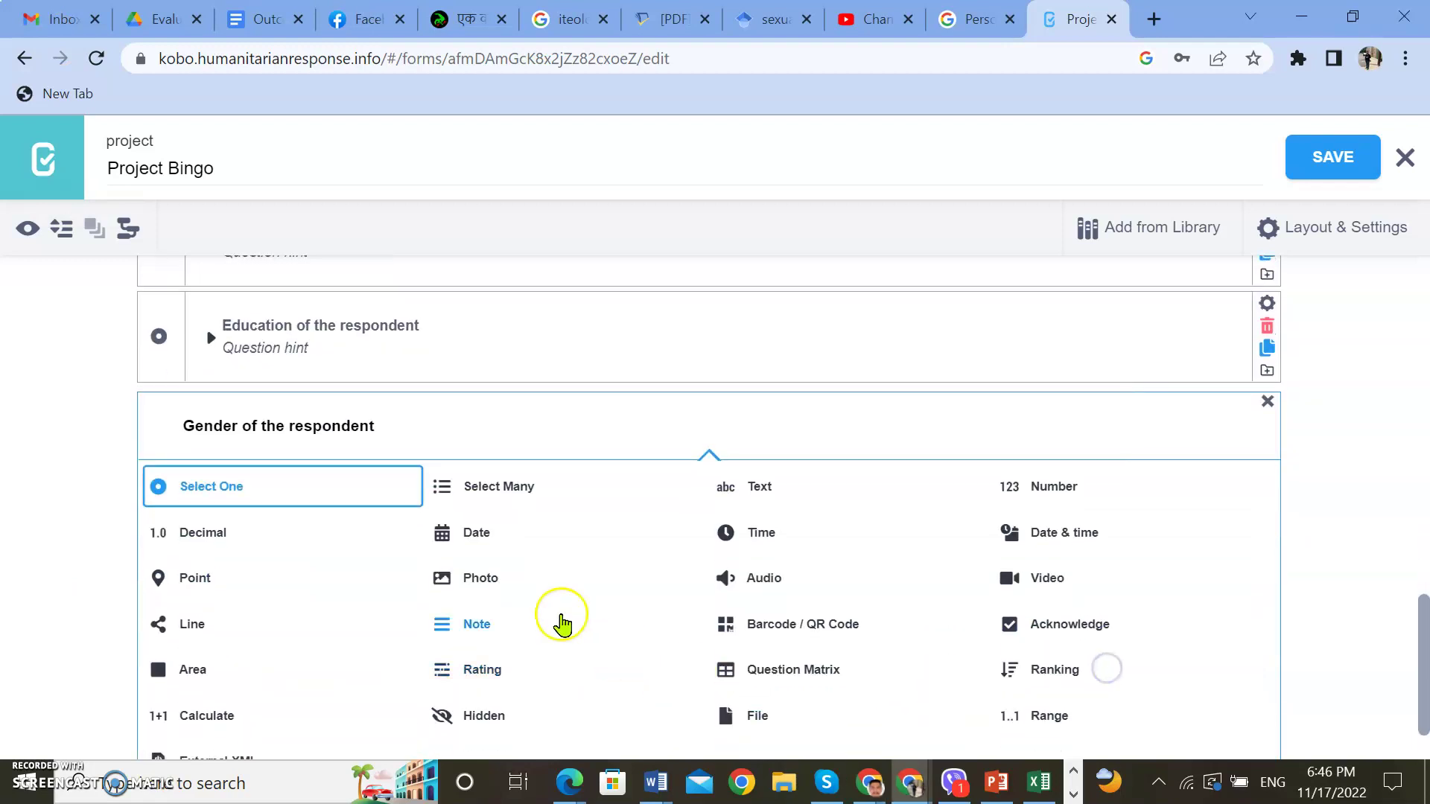
{"action": "left_click", "coordinate": [315, 489]}
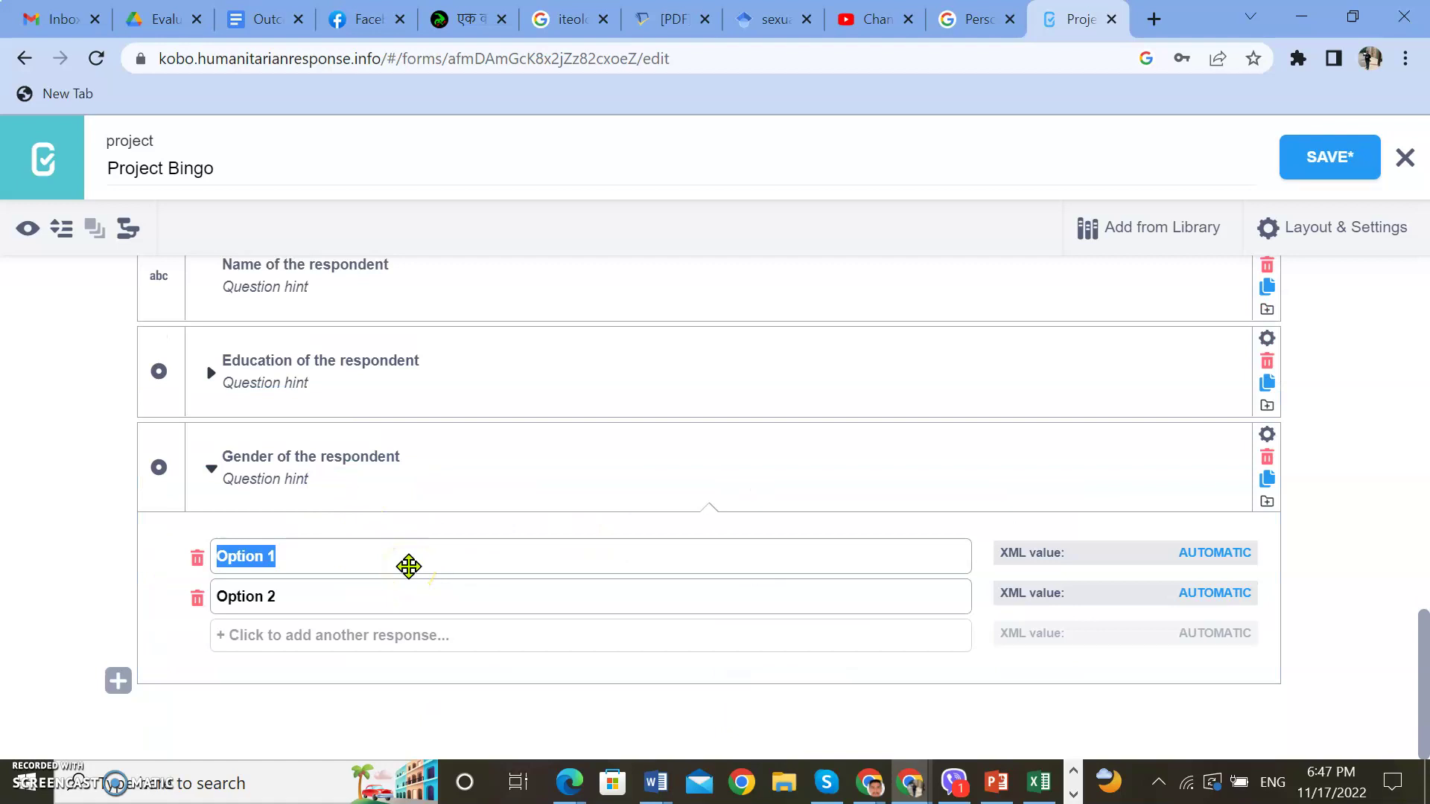
Enter Male, Female, Others and Do not prefer to say as the responses to the gender question
{"action": "type", "text": "Male"}
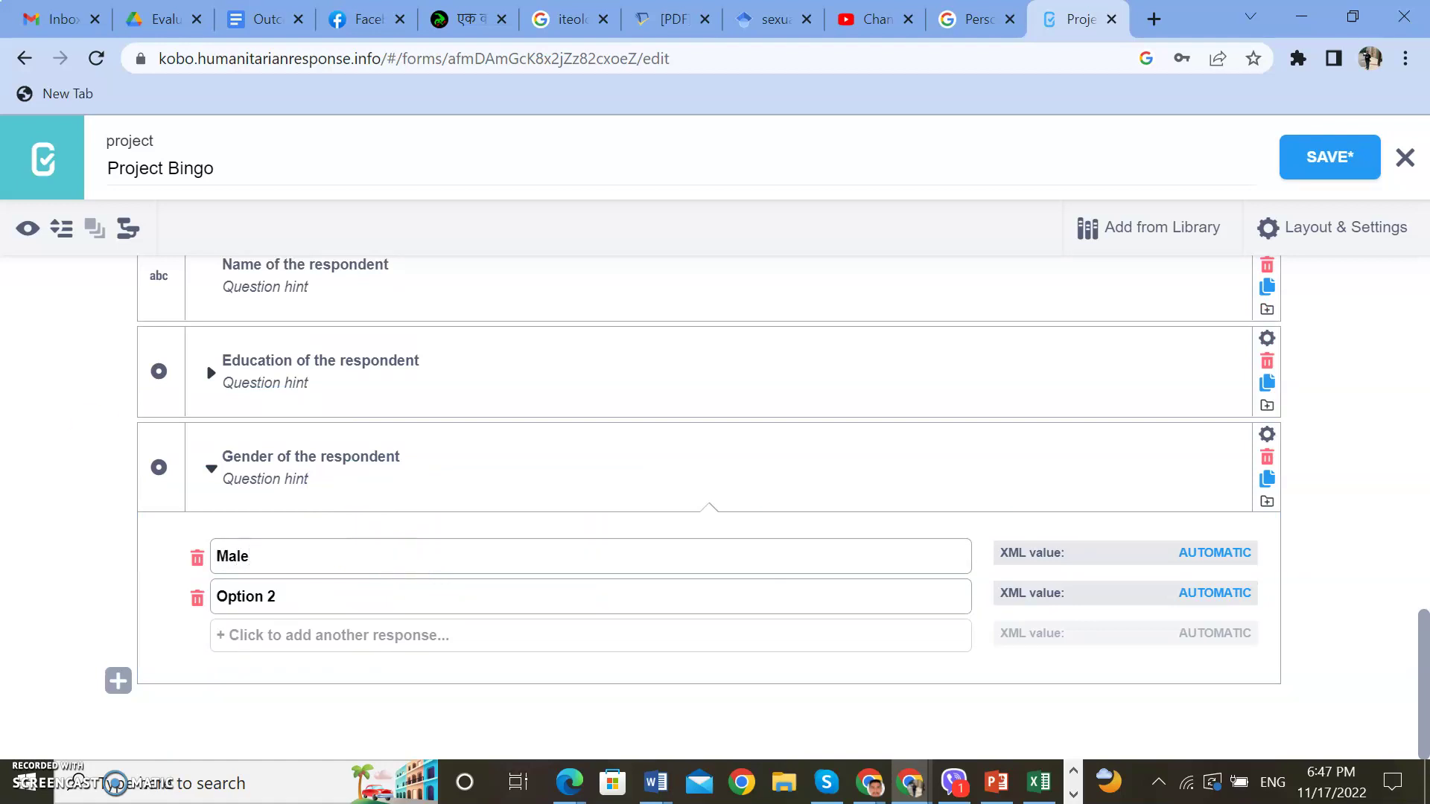
{"action": "triple_click", "coordinate": [283, 592]}
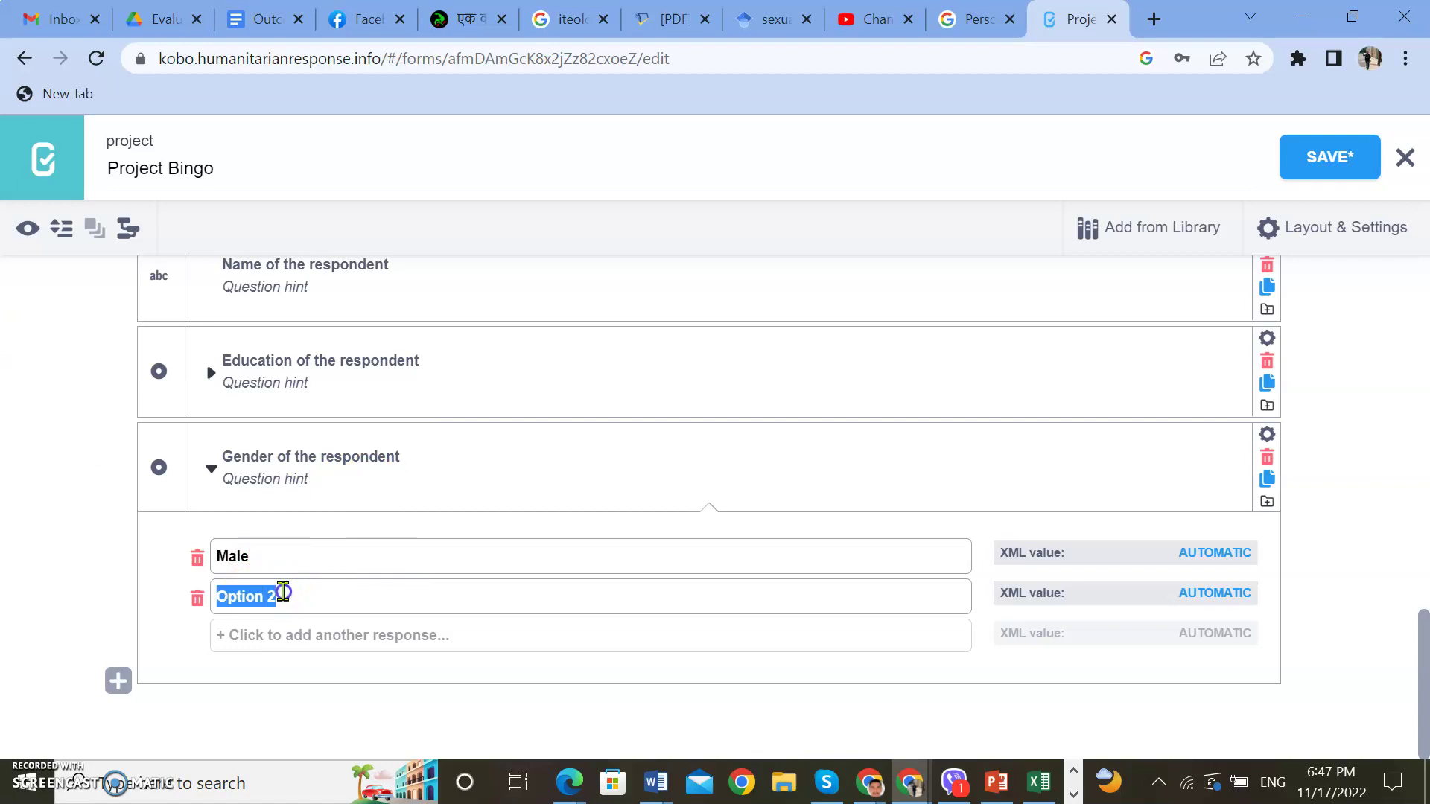
{"action": "type", "text": "Female"}
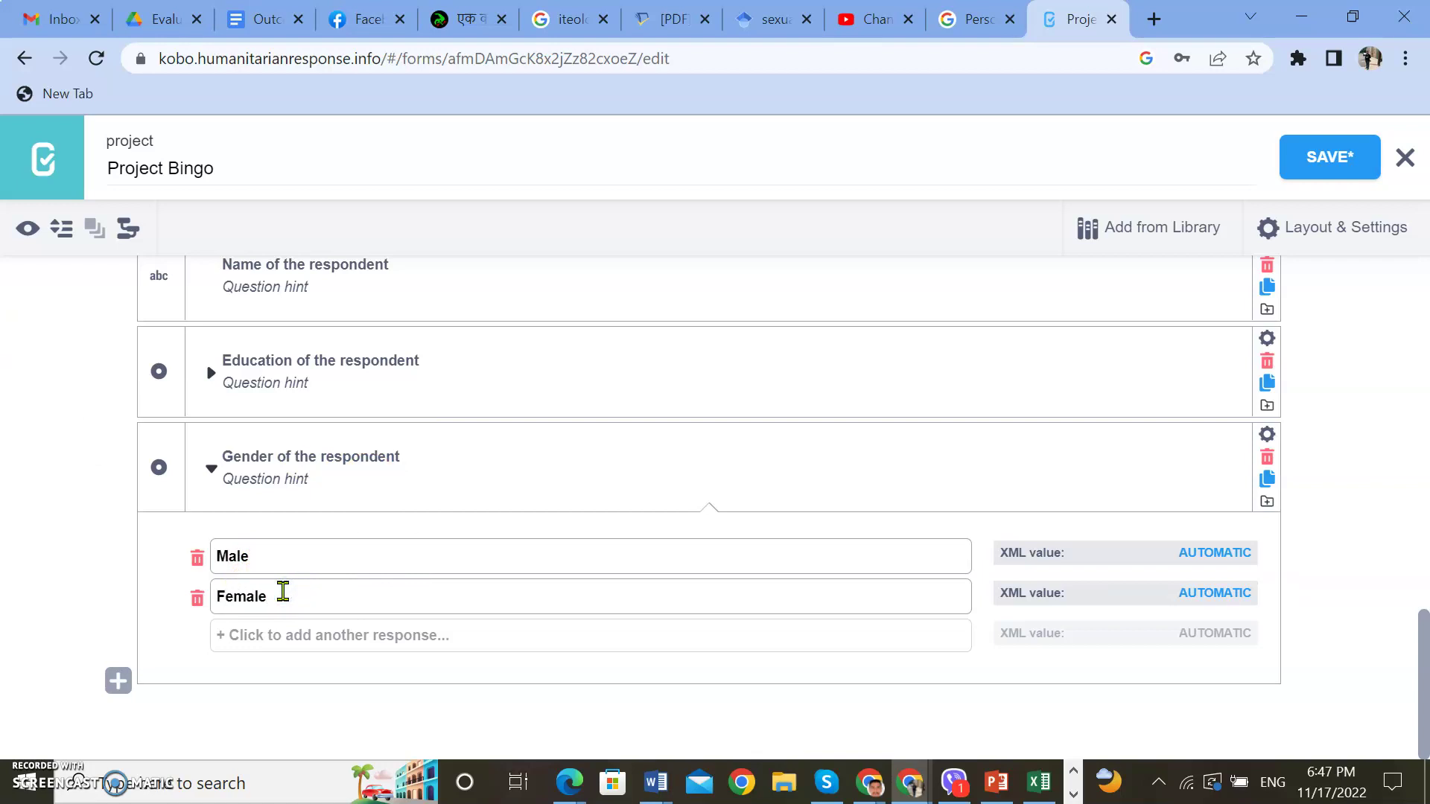
{"action": "left_click", "coordinate": [332, 635]}
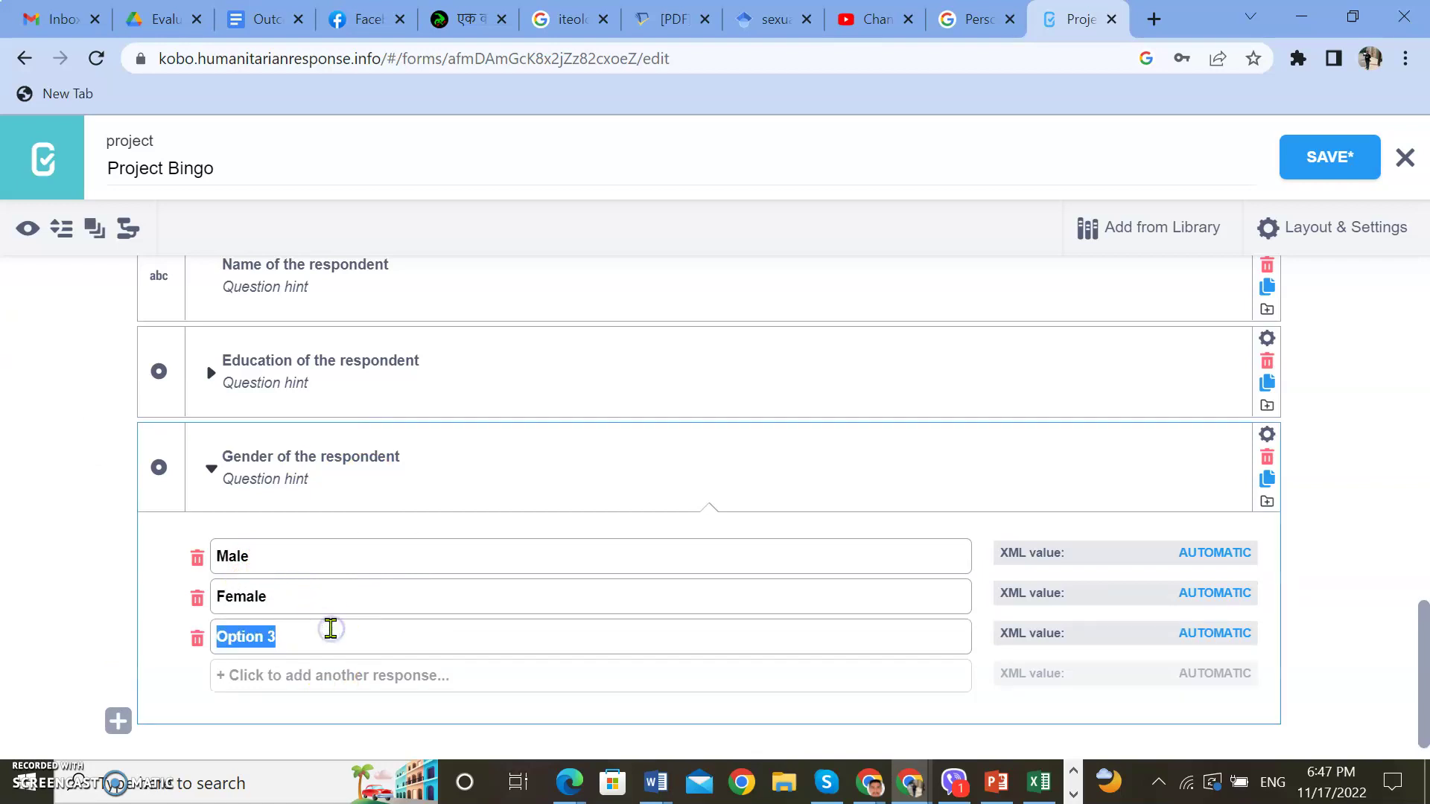
{"action": "type", "text": "Others"}
{"action": "left_click", "coordinate": [283, 675]}
{"action": "type", "text": "Do not prefer to say"}
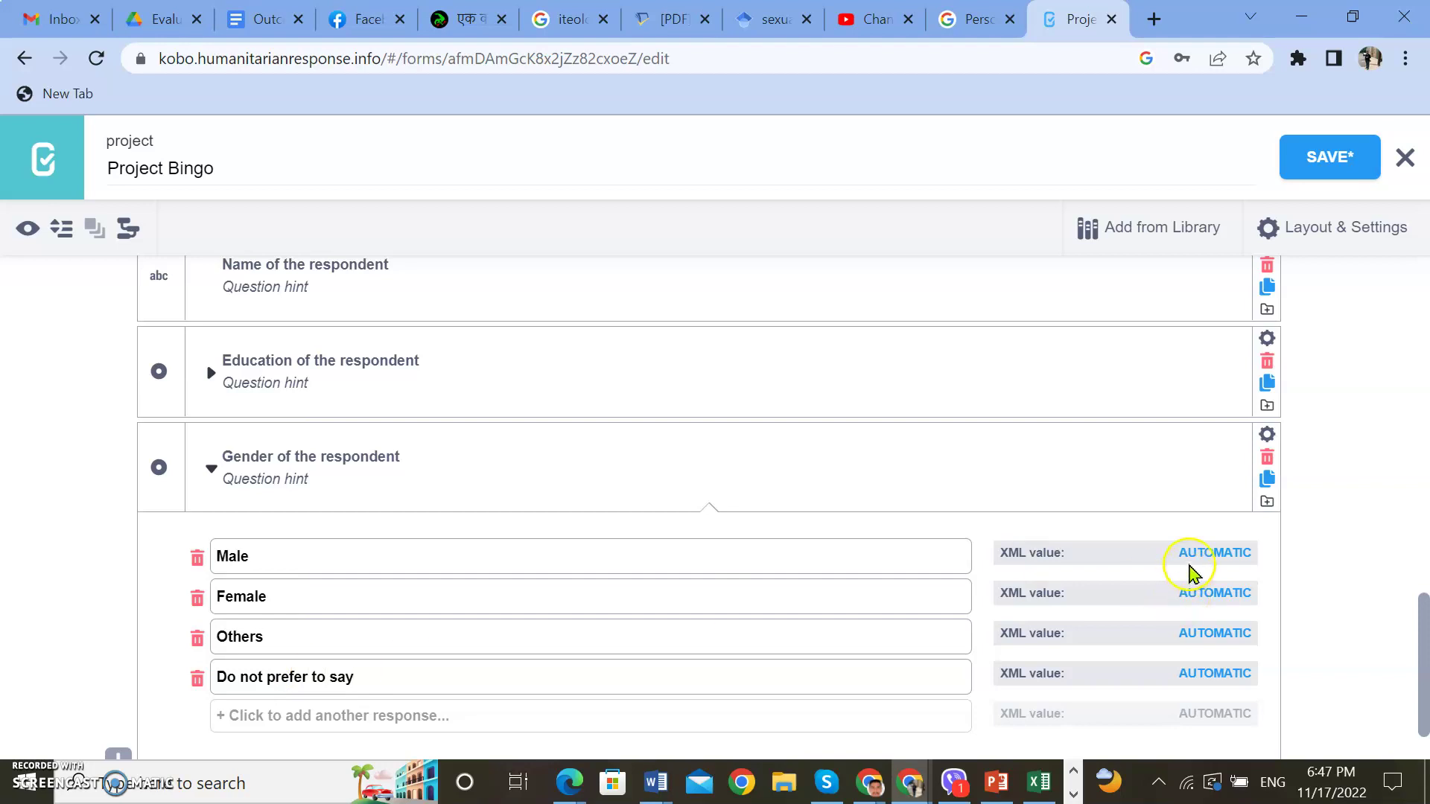
Set the gender responses' XML values to 1 for Male, 2 for Female, 88 for Others and 3 for Do not prefer to say, and save the form
{"action": "left_click", "coordinate": [1187, 553]}
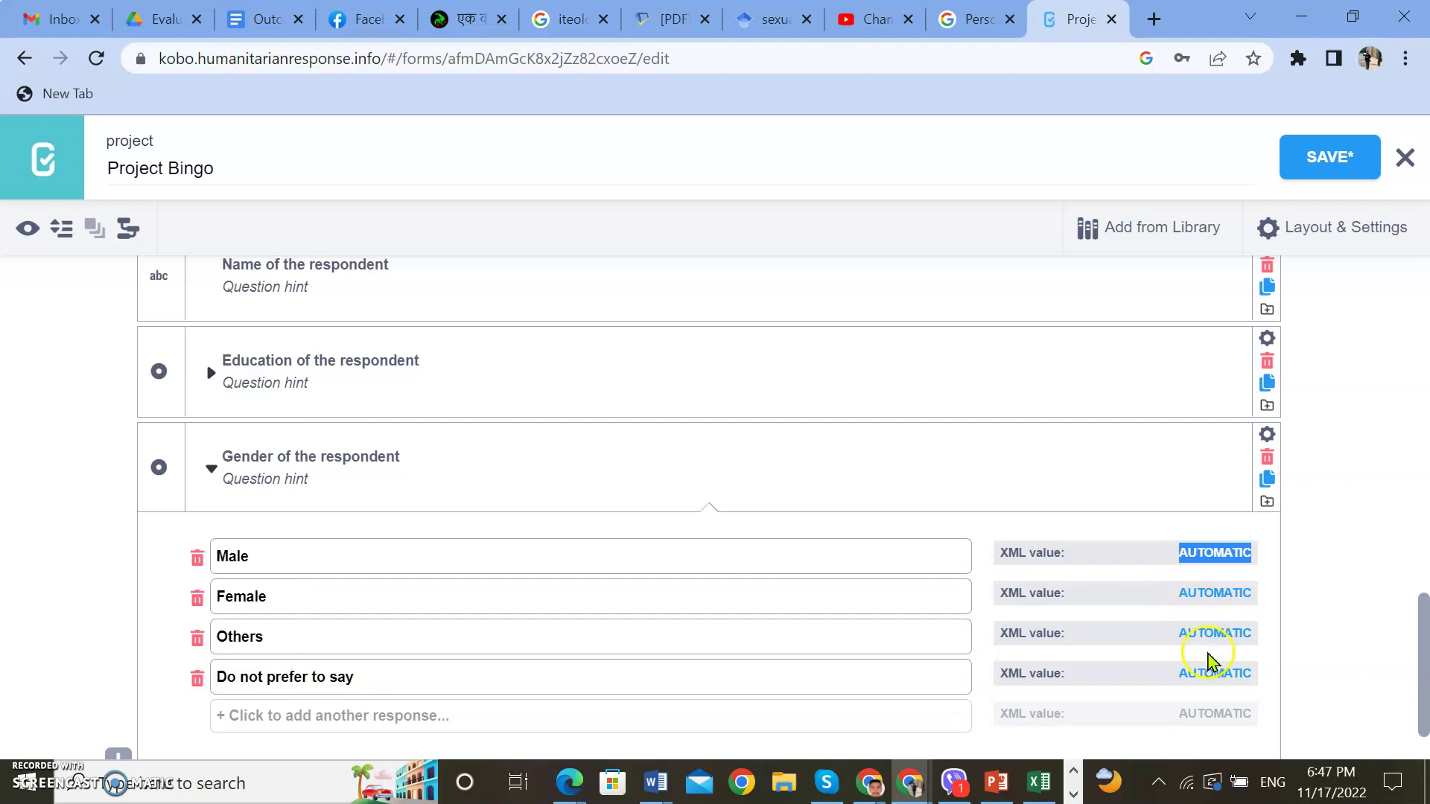
{"action": "type", "text": "1"}
{"action": "left_click", "coordinate": [1194, 593]}
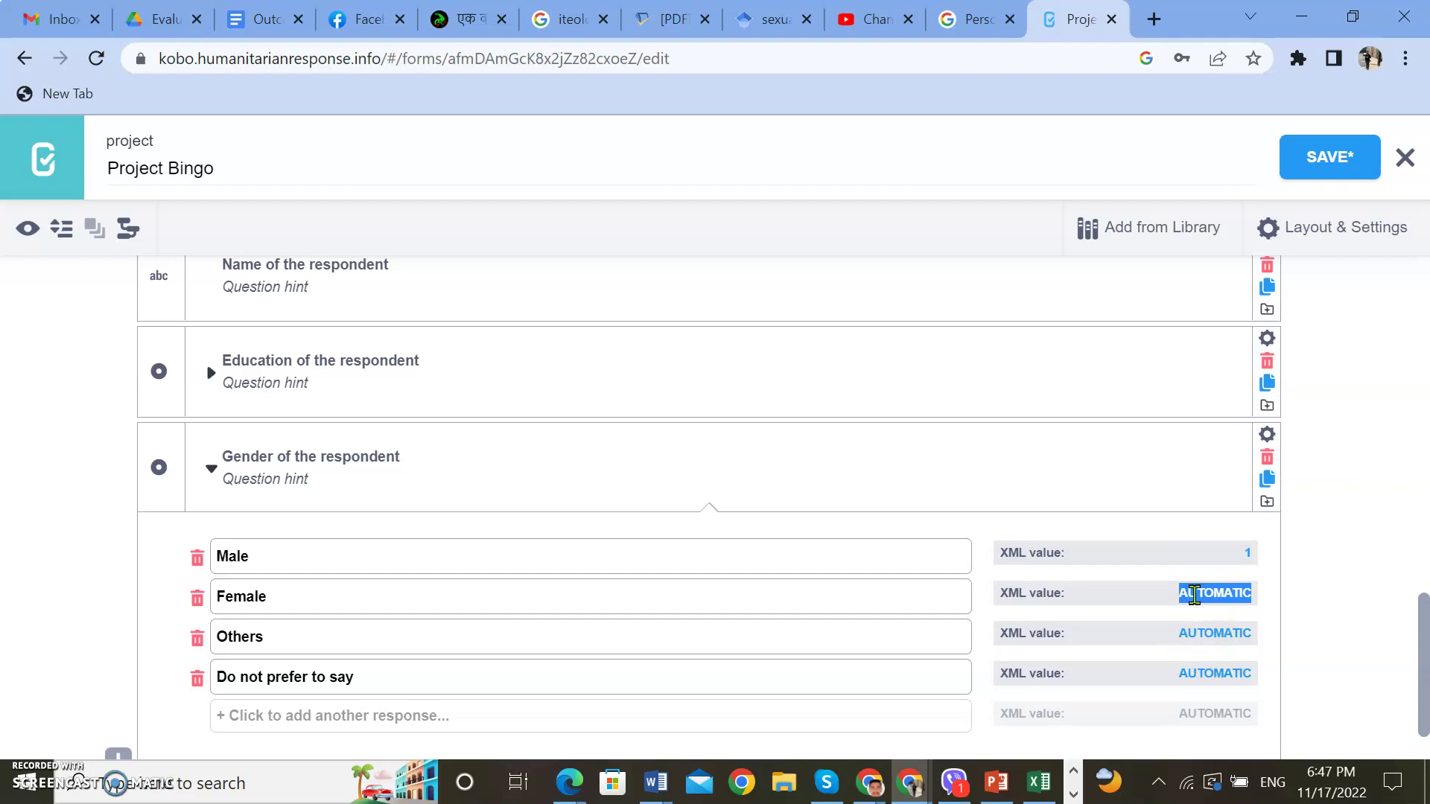
{"action": "type", "text": "2"}
{"action": "left_click", "coordinate": [1198, 632]}
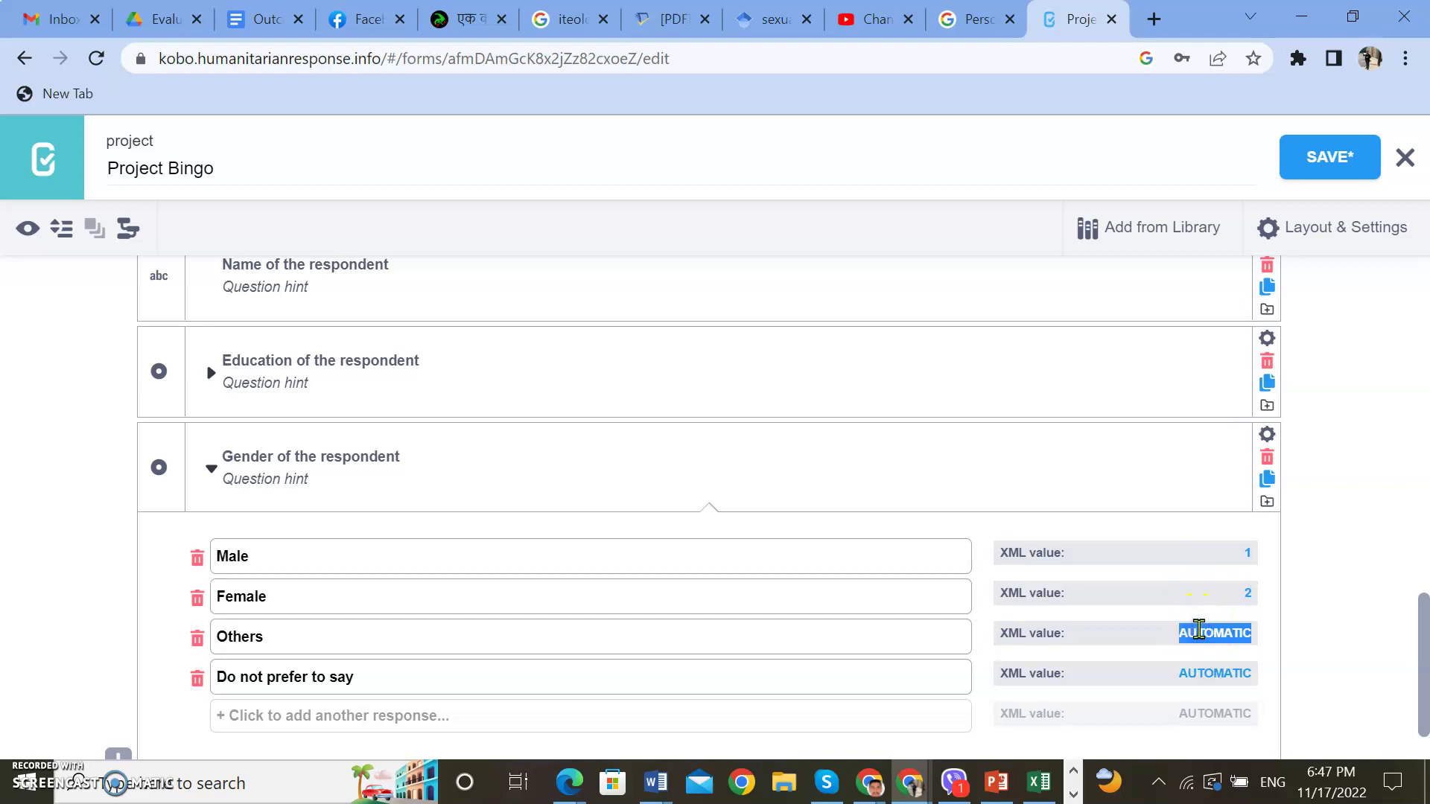
{"action": "type", "text": "88"}
{"action": "left_click", "coordinate": [1212, 672]}
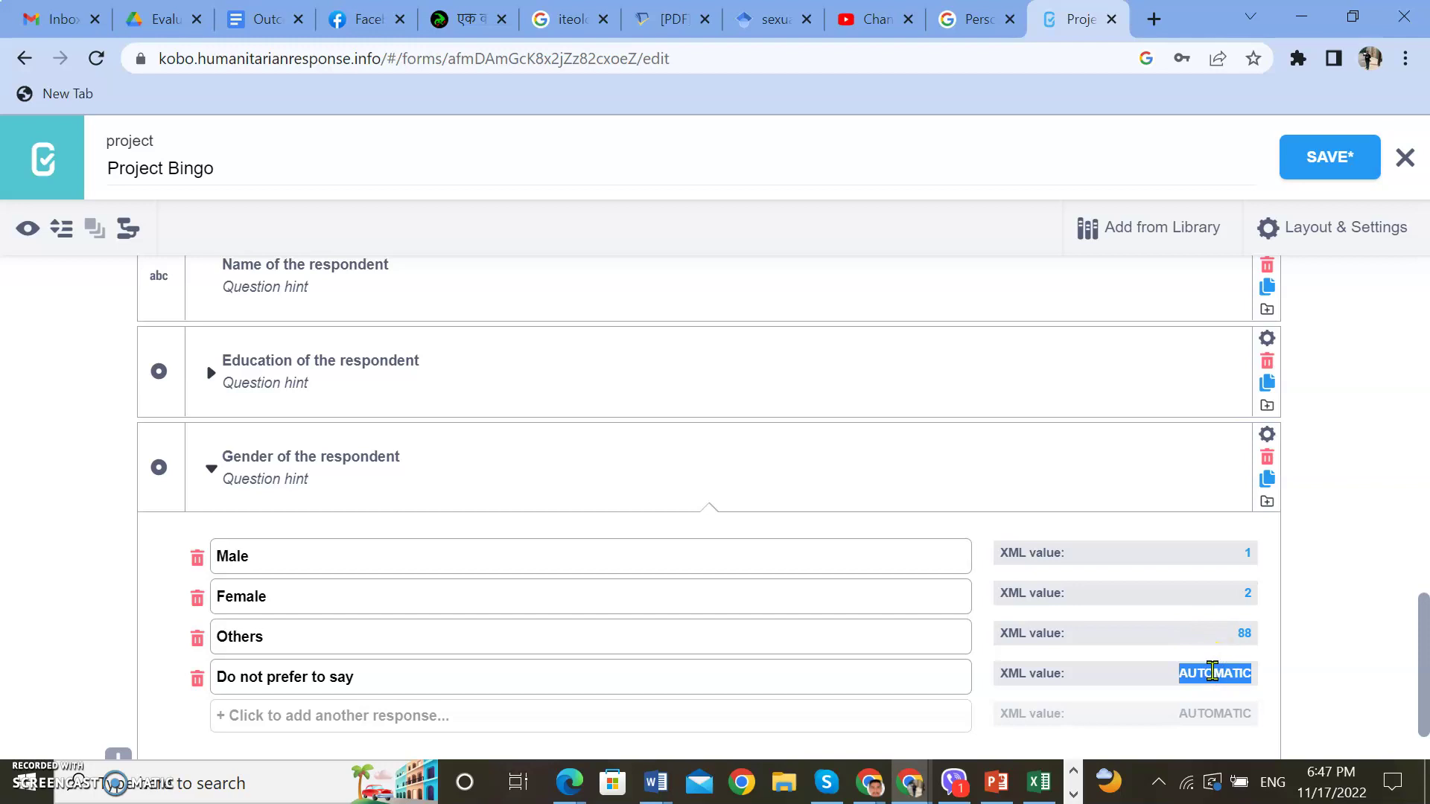
{"action": "type", "text": "3"}
{"action": "scroll", "coordinate": [1085, 683], "scroll_direction": "down", "scroll_amount": 1}
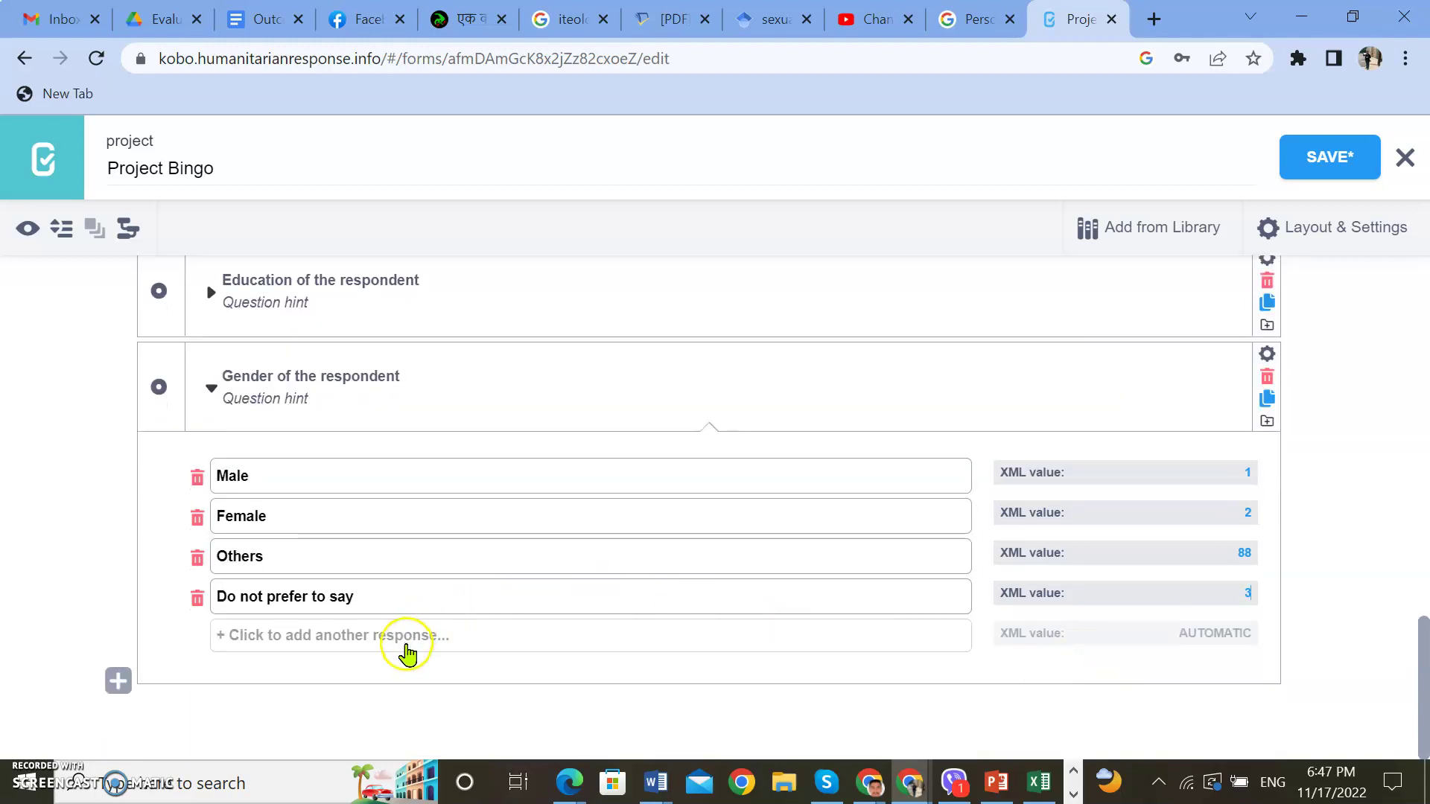
{"action": "left_click", "coordinate": [1312, 163]}
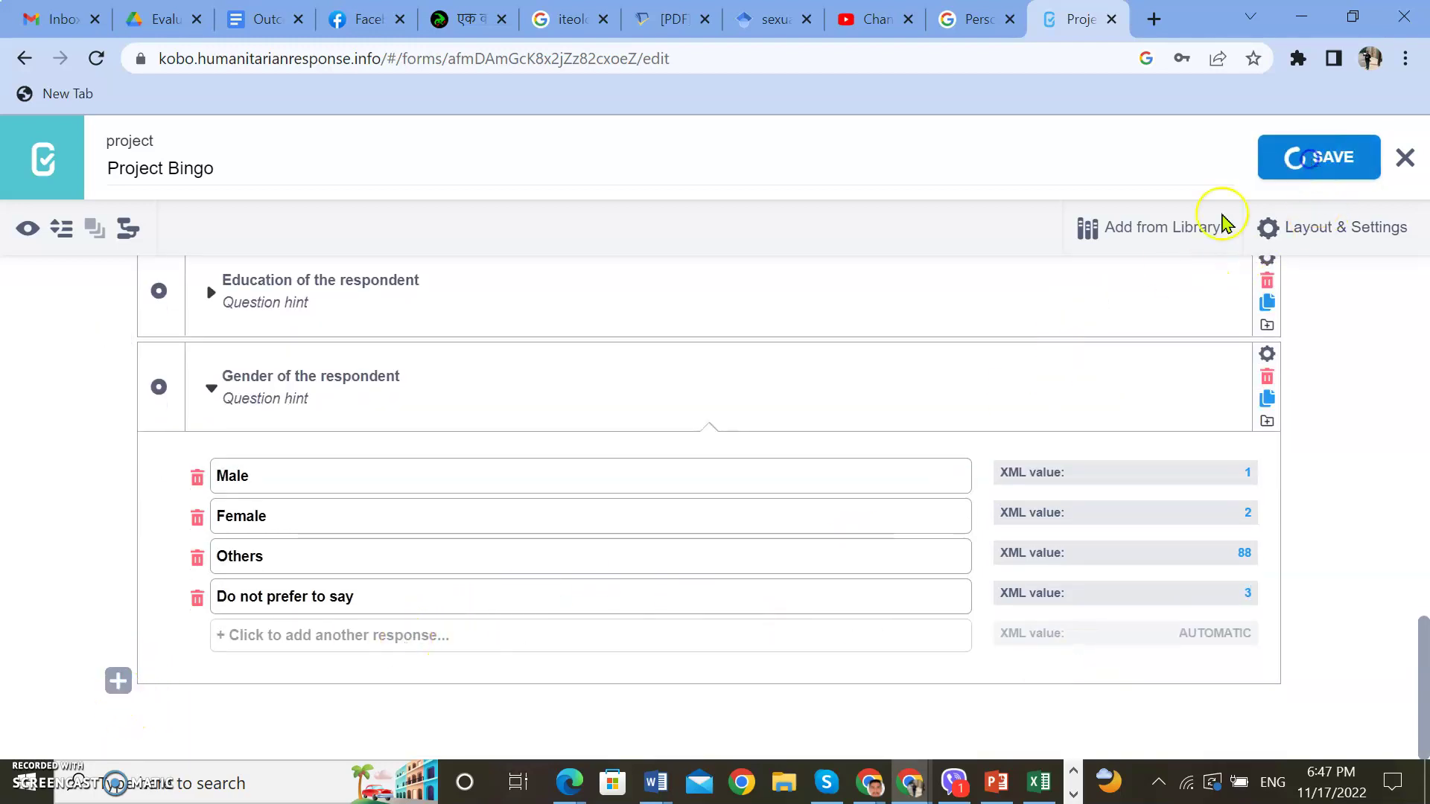
Add a Select One question titled "Religion of the respondent" after the gender question
{"action": "left_click", "coordinate": [117, 681]}
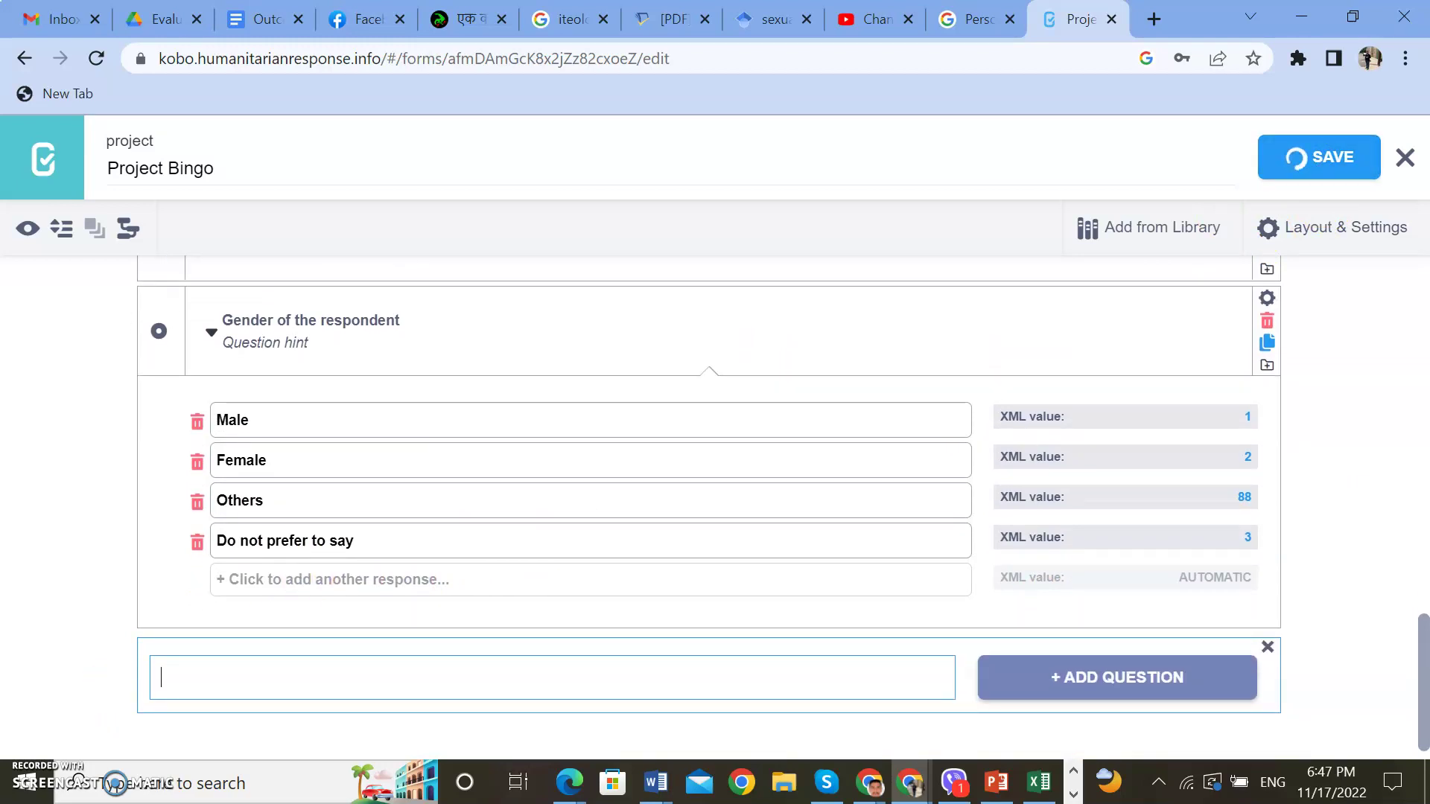
{"action": "type", "text": "Relition of the respondent"}
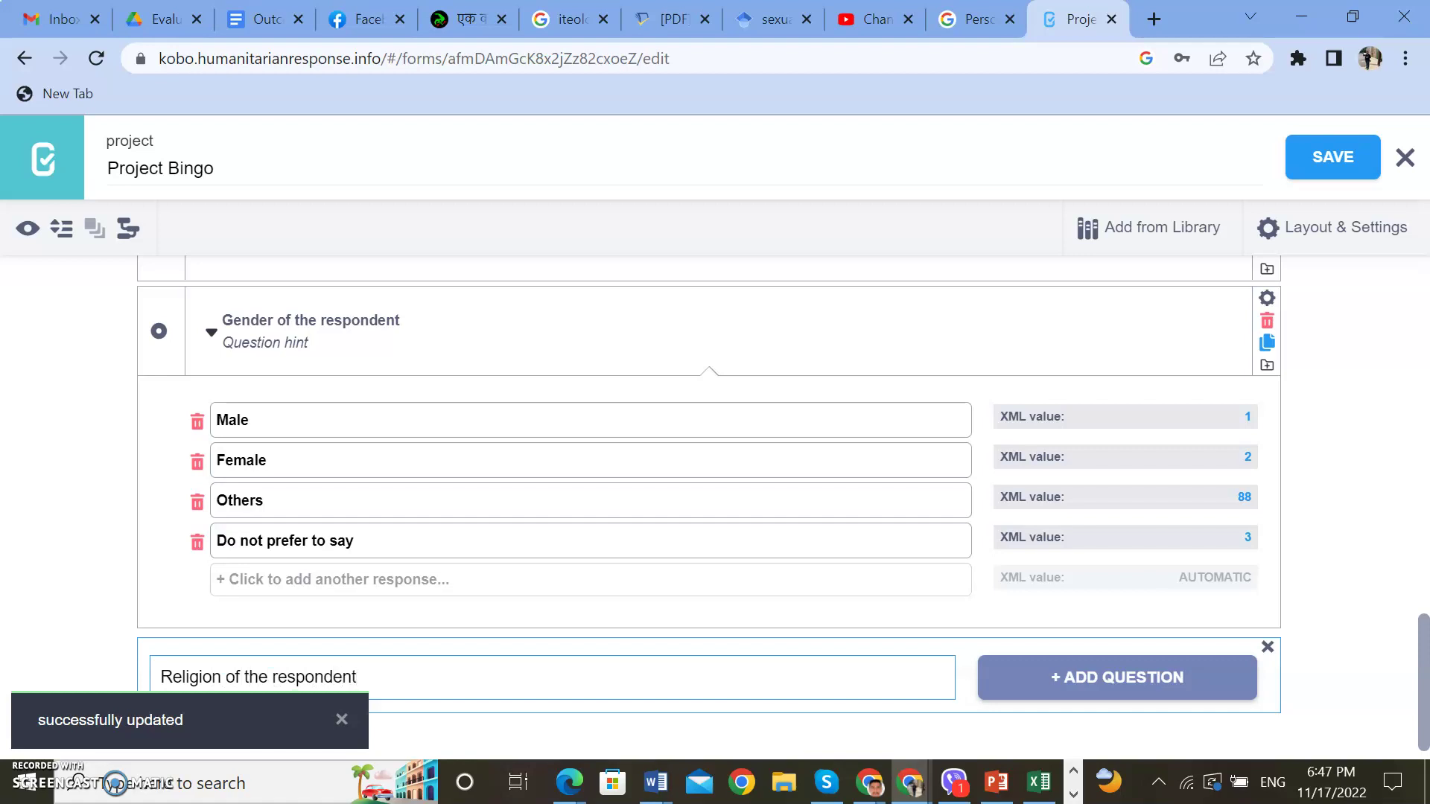
{"action": "left_click", "coordinate": [1117, 678]}
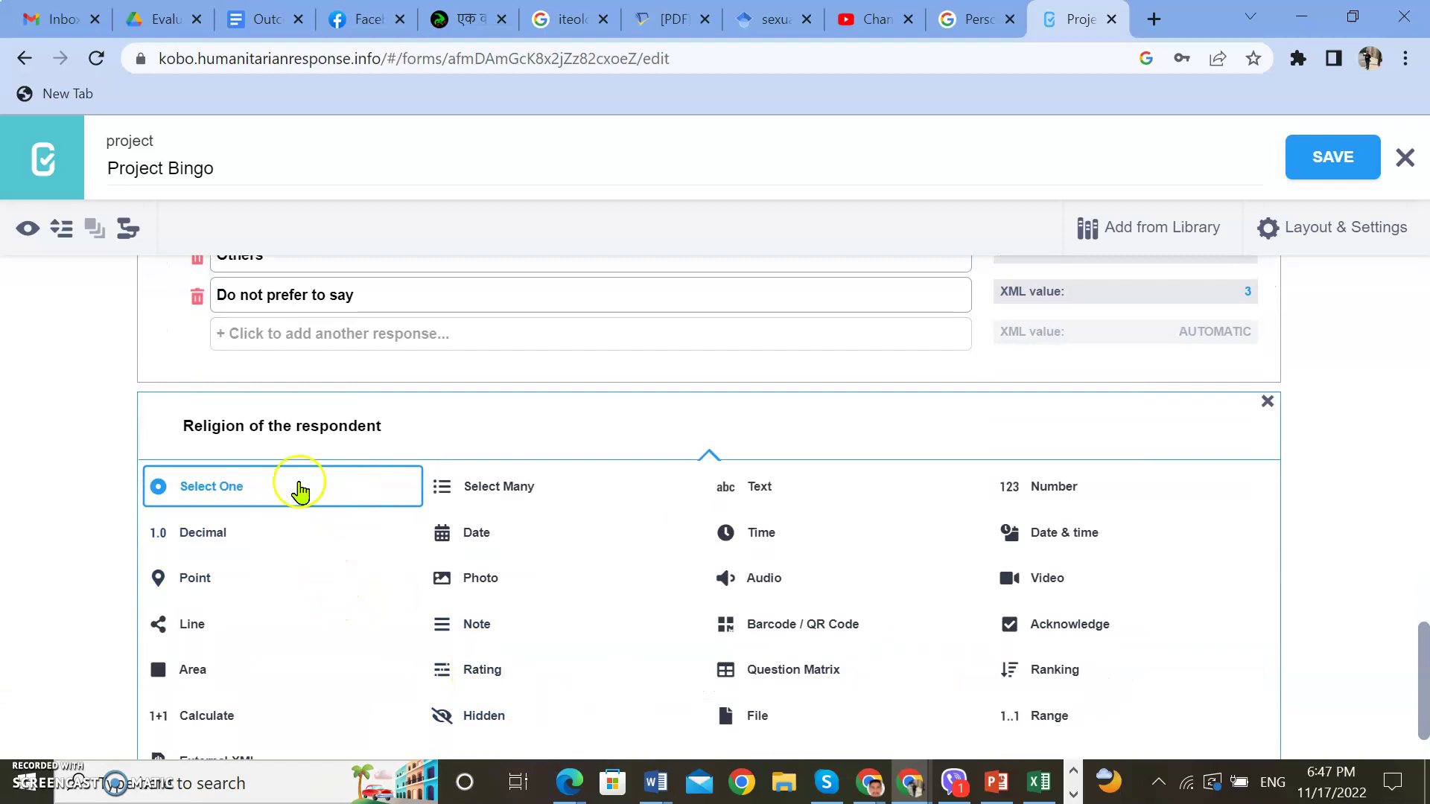
{"action": "left_click", "coordinate": [297, 492]}
{"action": "scroll", "coordinate": [350, 632], "scroll_direction": "down", "scroll_amount": 3}
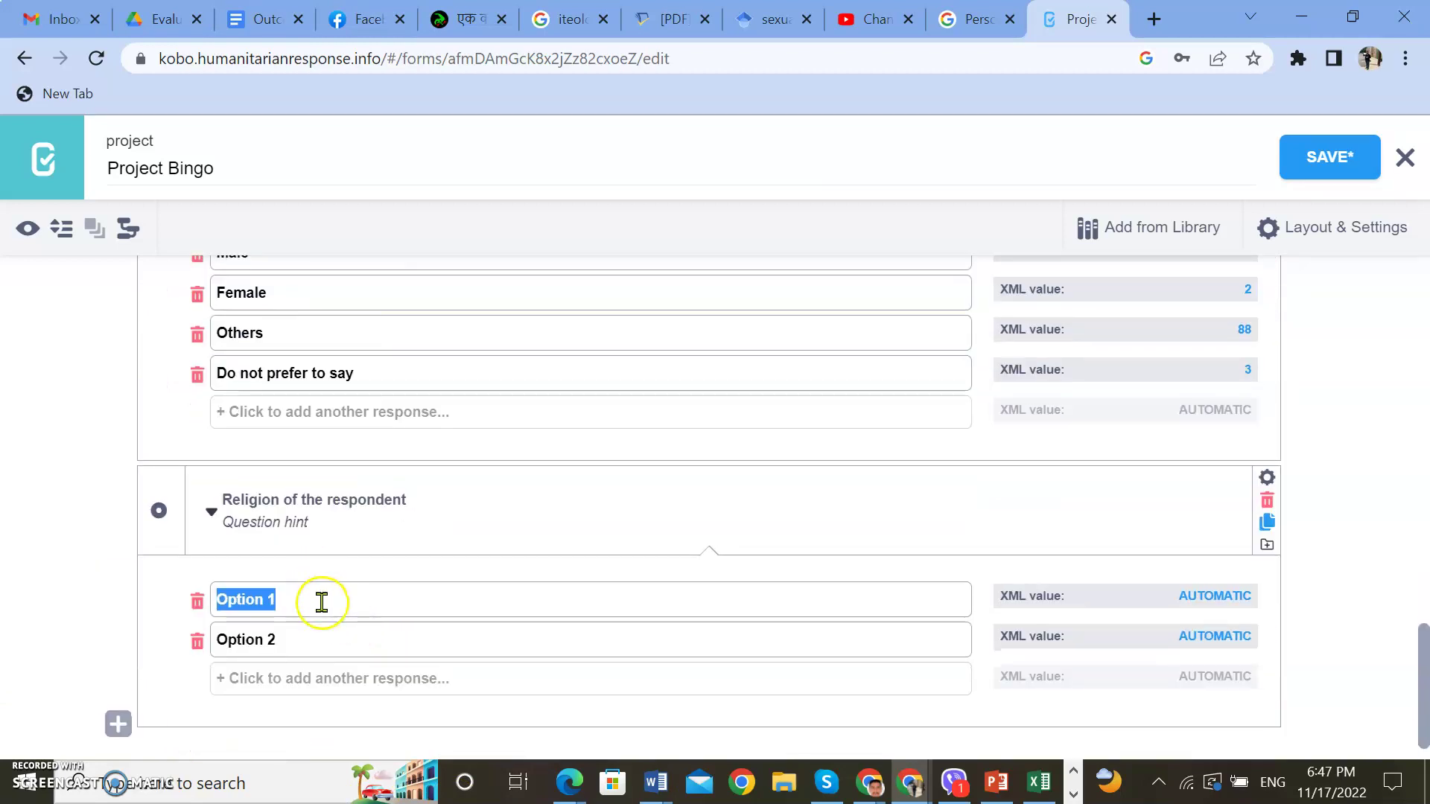
Name the first two responses to the religion question Hindu and Buddhist
{"action": "type", "text": "Hi"}
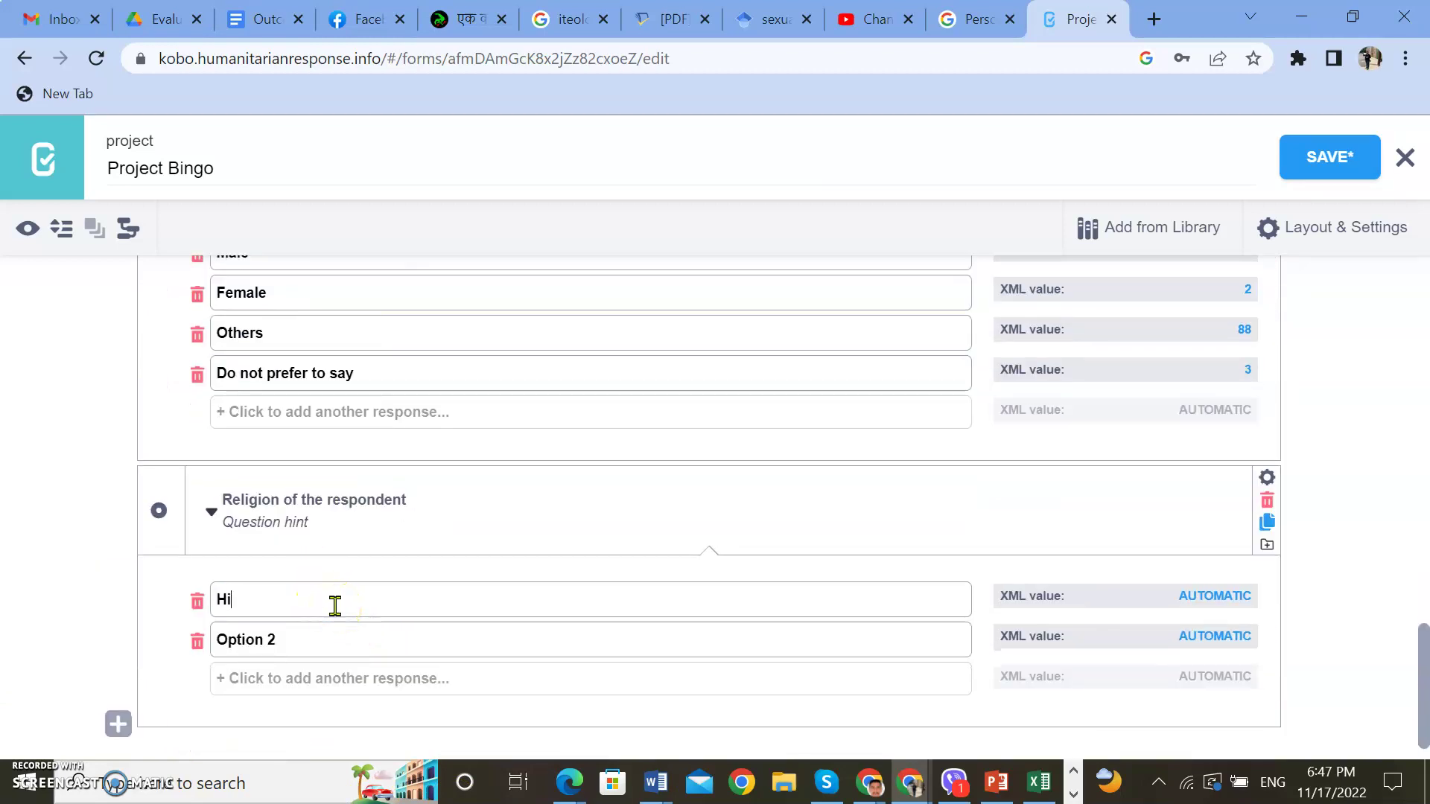
{"action": "key", "text": "Tab"}
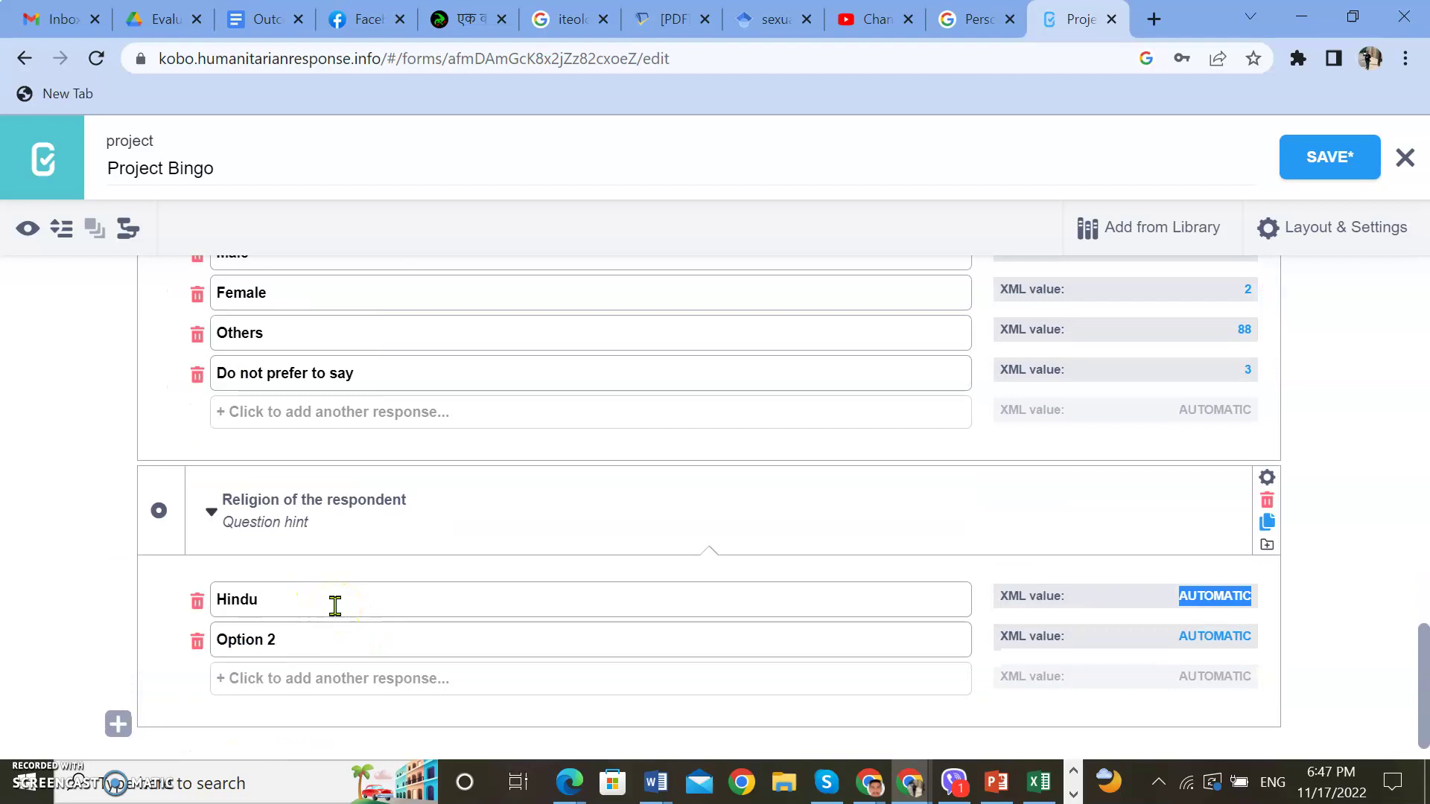
{"action": "key", "text": "Tab"}
{"action": "type", "text": "B"}
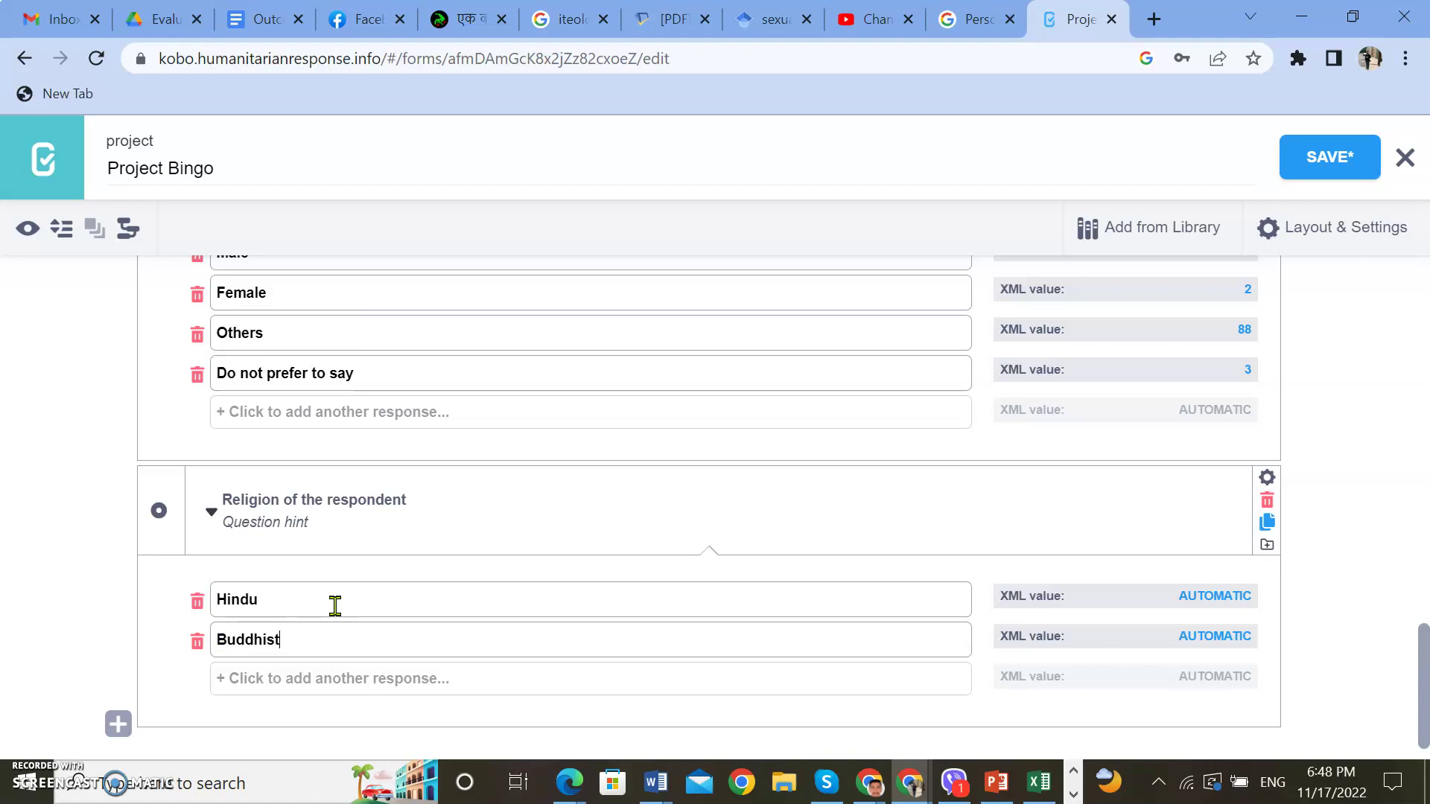
{"action": "key", "text": "Tab"}
{"action": "key", "text": "Tab"}
Add the responses Muslim, Christian and Others to the religion question
{"action": "left_click", "coordinate": [296, 680]}
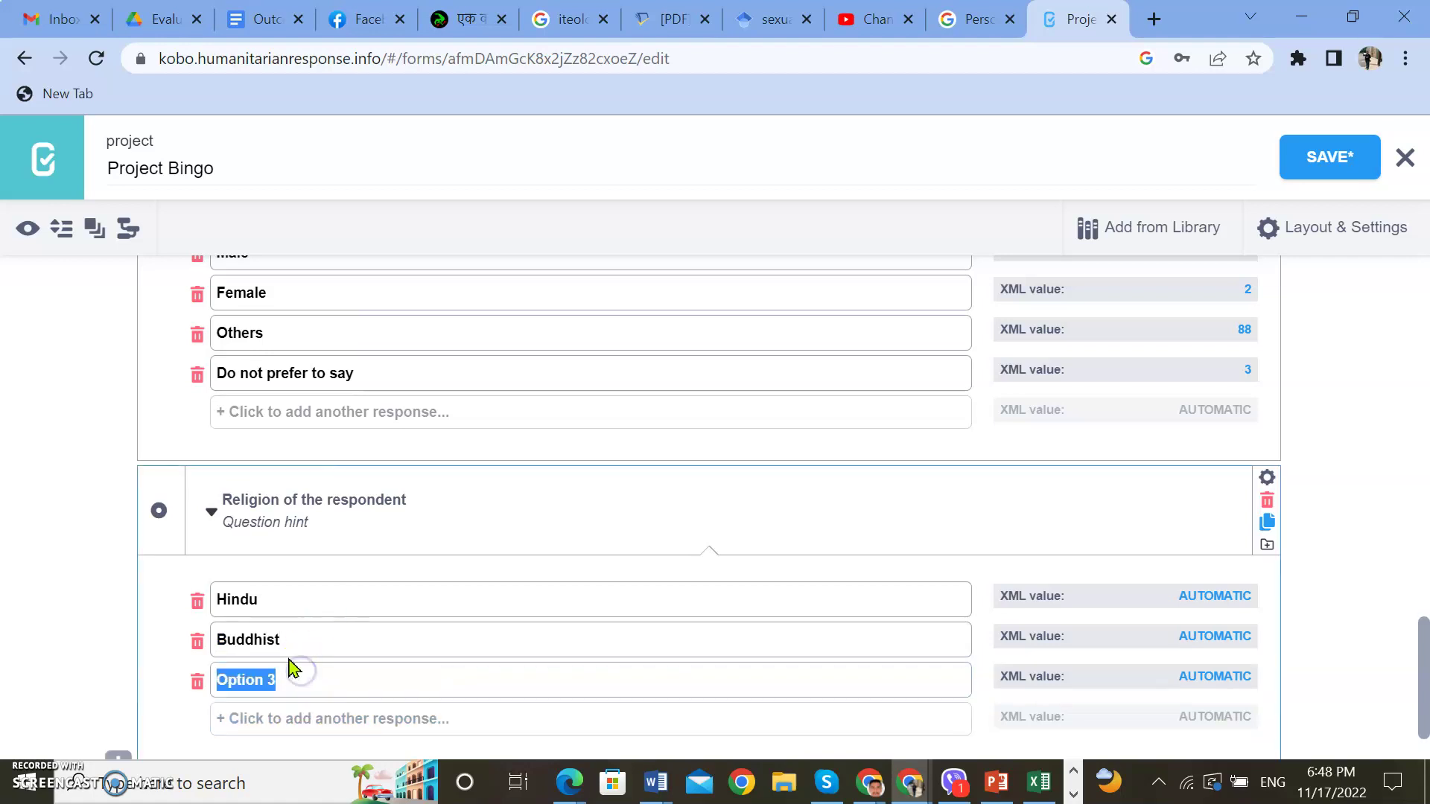
{"action": "type", "text": "Musli"}
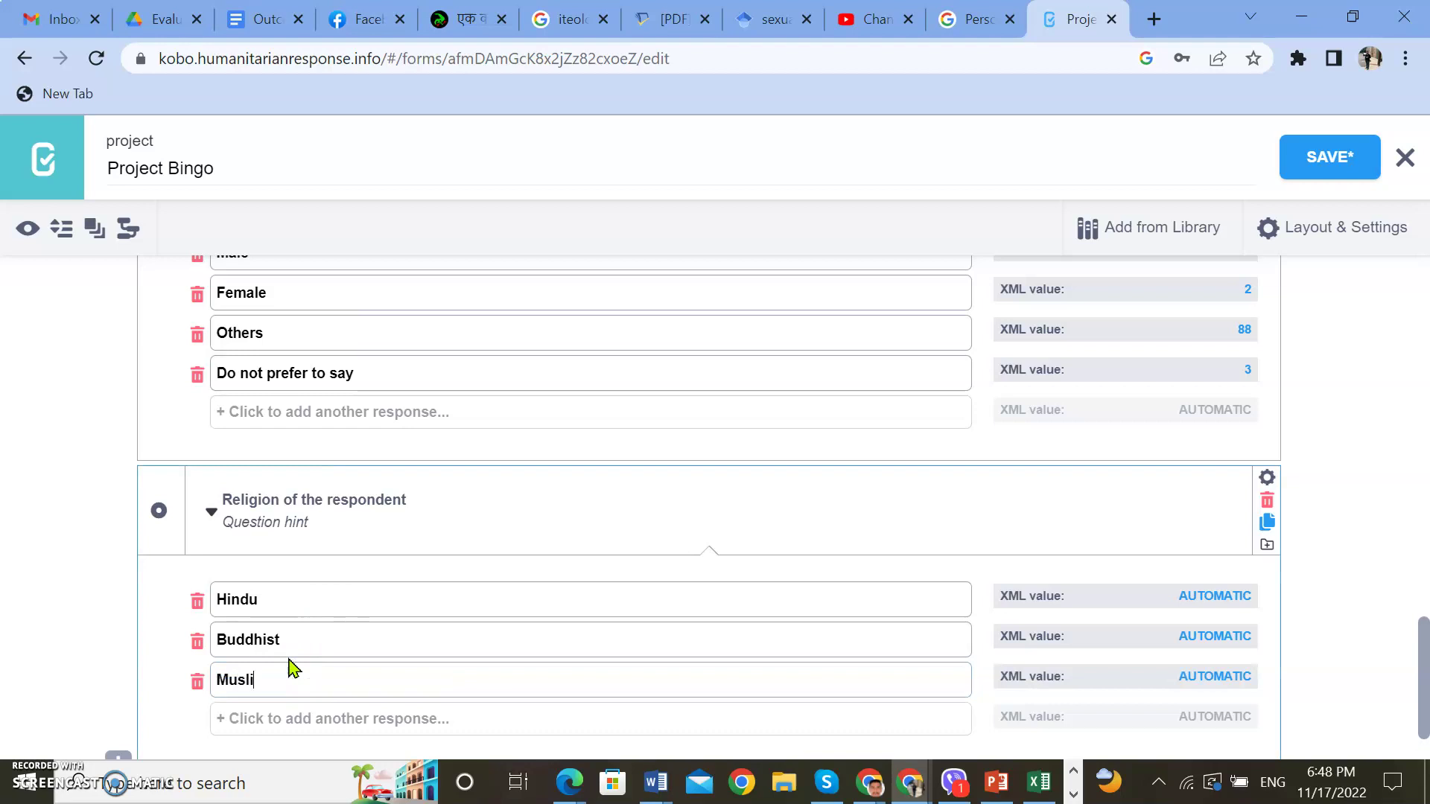
{"action": "type", "text": "m"}
{"action": "scroll", "coordinate": [287, 668], "scroll_direction": "down", "scroll_amount": 1}
{"action": "left_click", "coordinate": [292, 646]}
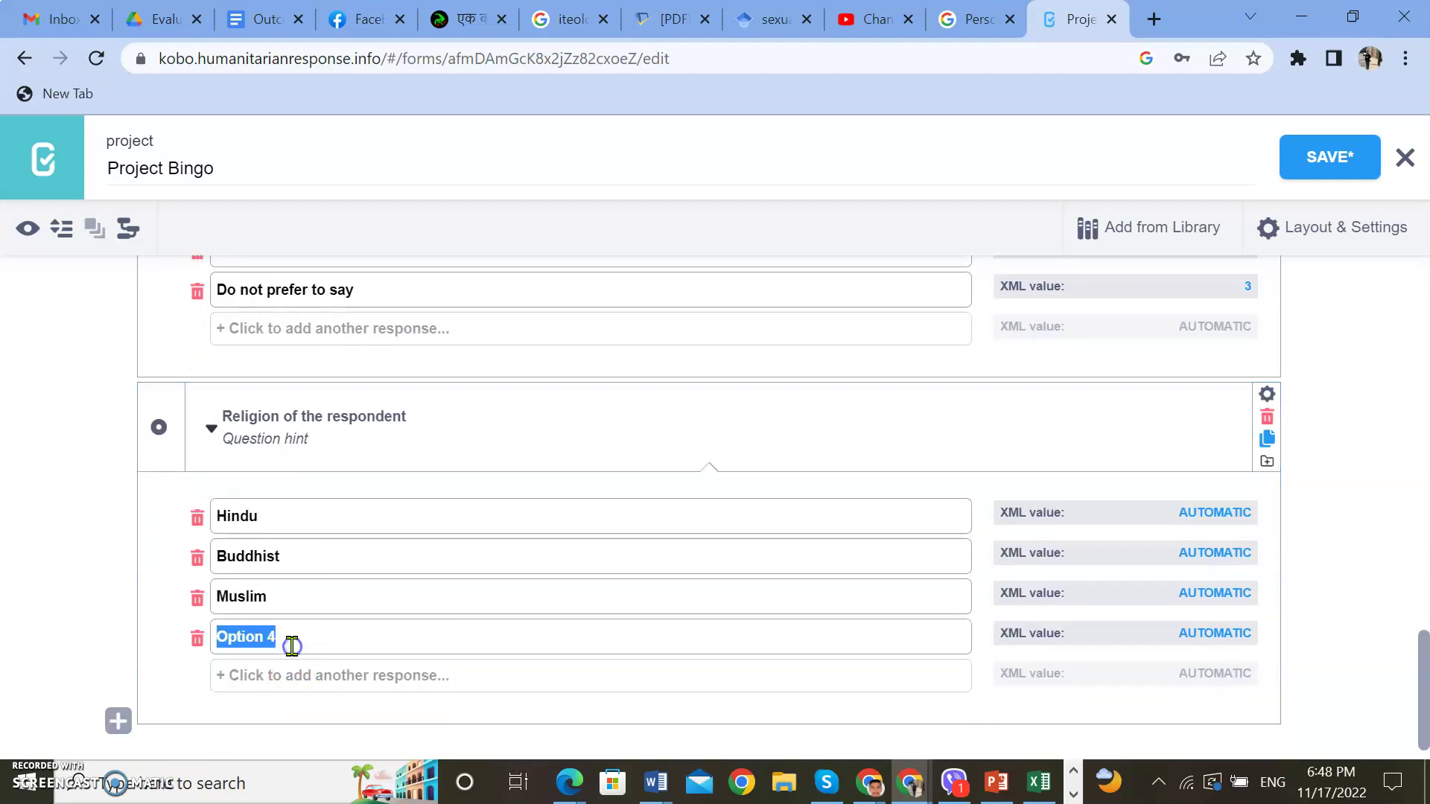
{"action": "type", "text": "Chri"}
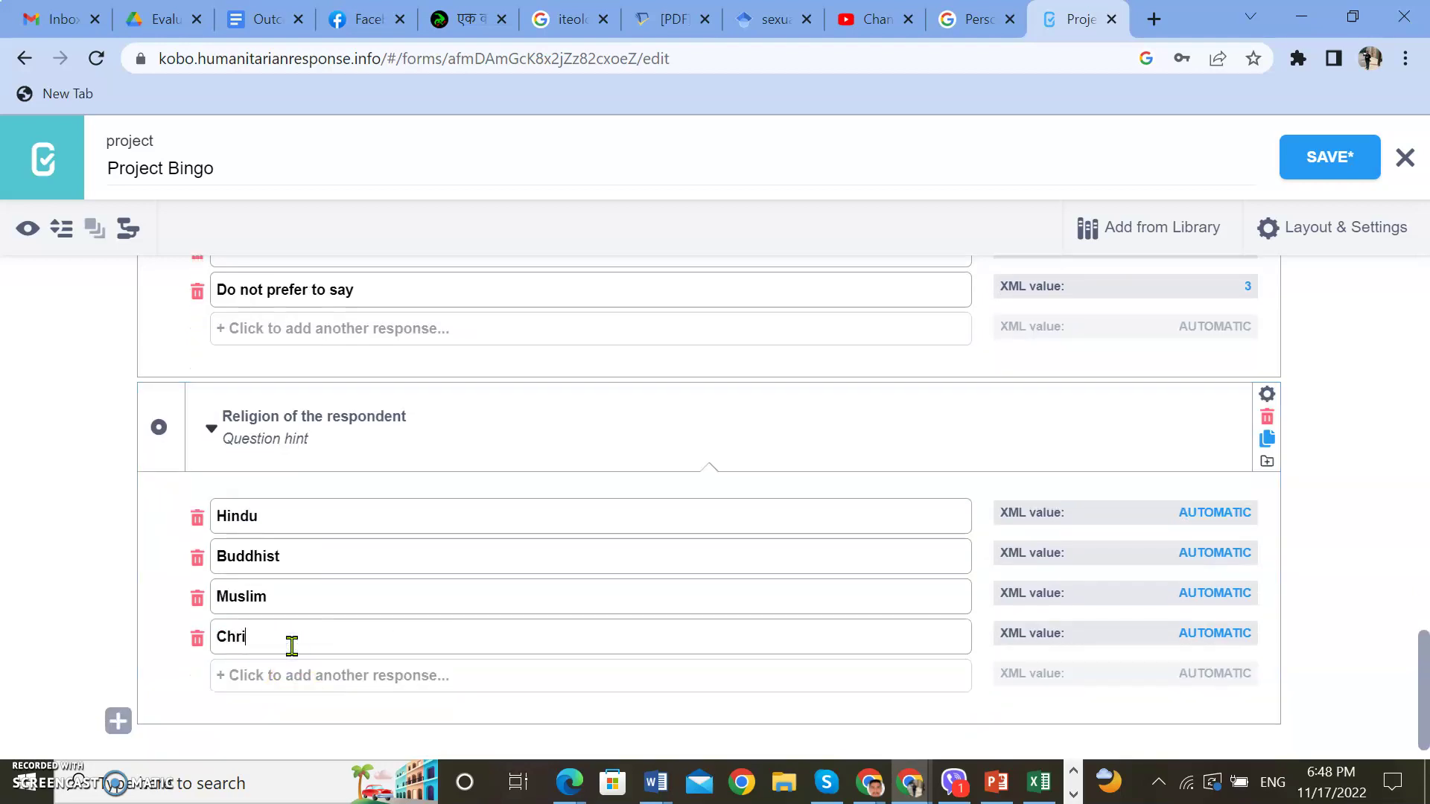
{"action": "type", "text": "stian"}
{"action": "left_click", "coordinate": [383, 676]}
{"action": "type", "text": "Others"}
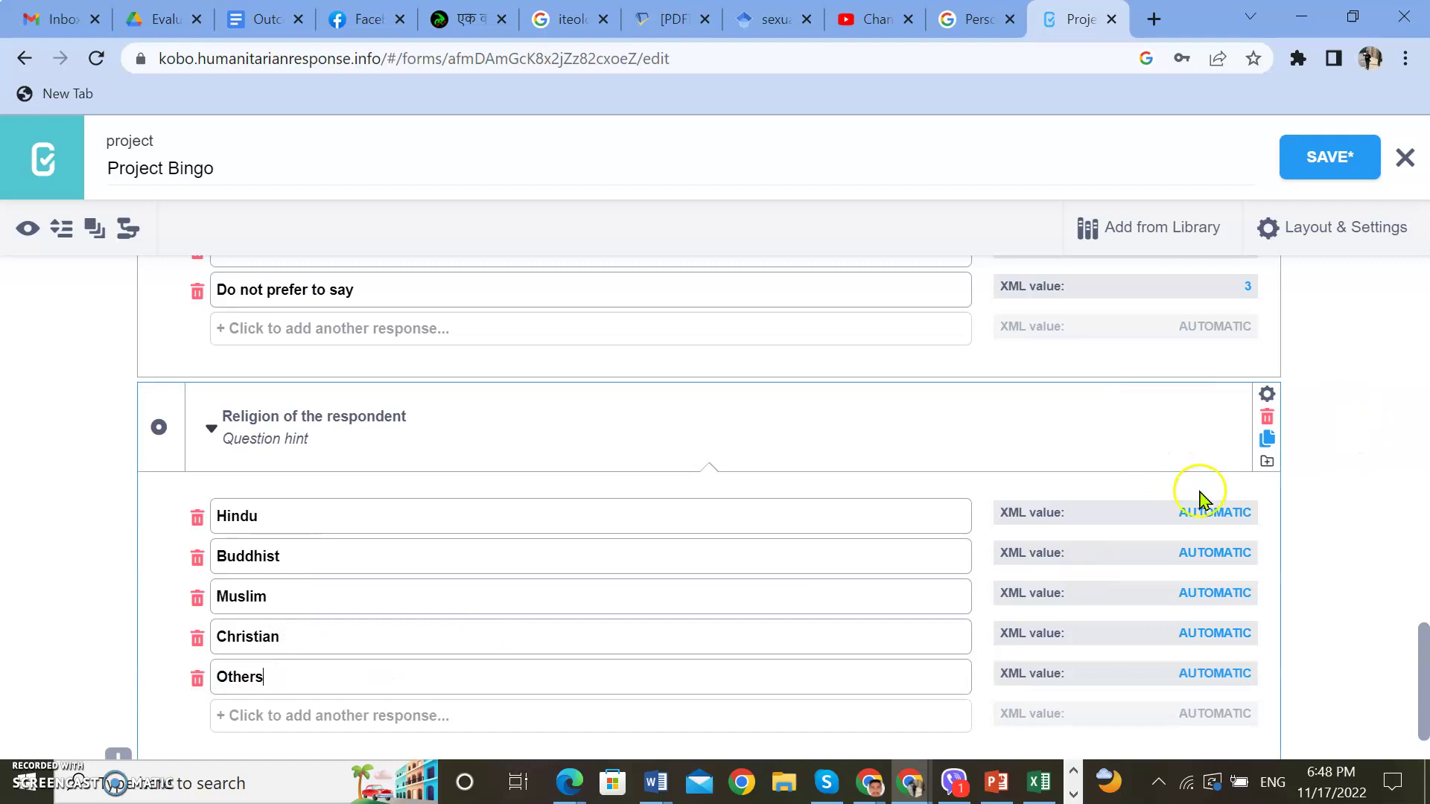
Set the religion responses' XML values to 1, 2, 3 and 4 for Hindu through Christian and 88 for Others, and save the form
{"action": "left_click", "coordinate": [1195, 514]}
{"action": "type", "text": "1"}
{"action": "left_click", "coordinate": [1208, 553]}
{"action": "type", "text": "2"}
{"action": "left_click", "coordinate": [1220, 594]}
{"action": "type", "text": "3"}
{"action": "left_click", "coordinate": [1220, 634]}
{"action": "type", "text": "4"}
{"action": "left_click", "coordinate": [1238, 674]}
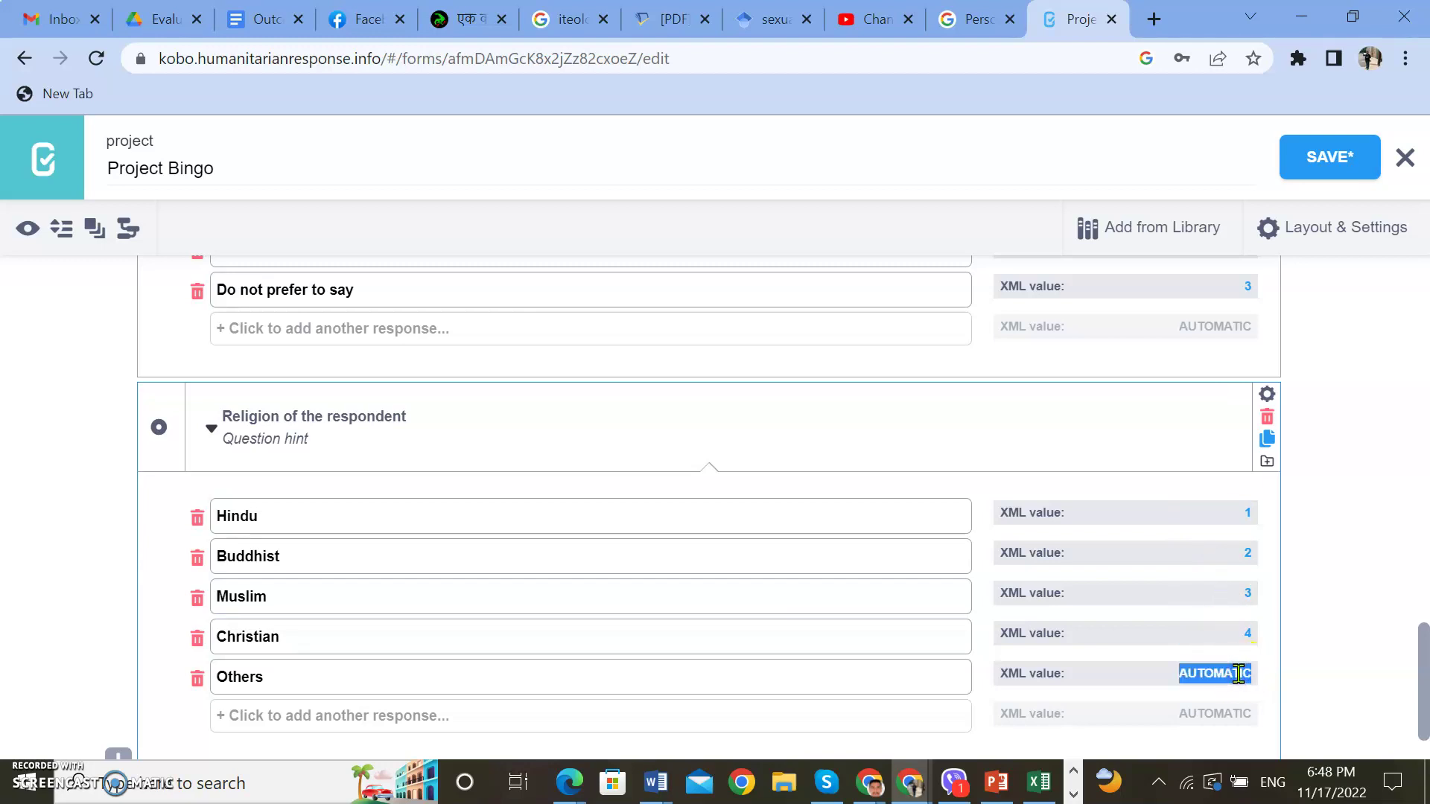
{"action": "type", "text": "88"}
{"action": "scroll", "coordinate": [1035, 694], "scroll_direction": "down", "scroll_amount": 1}
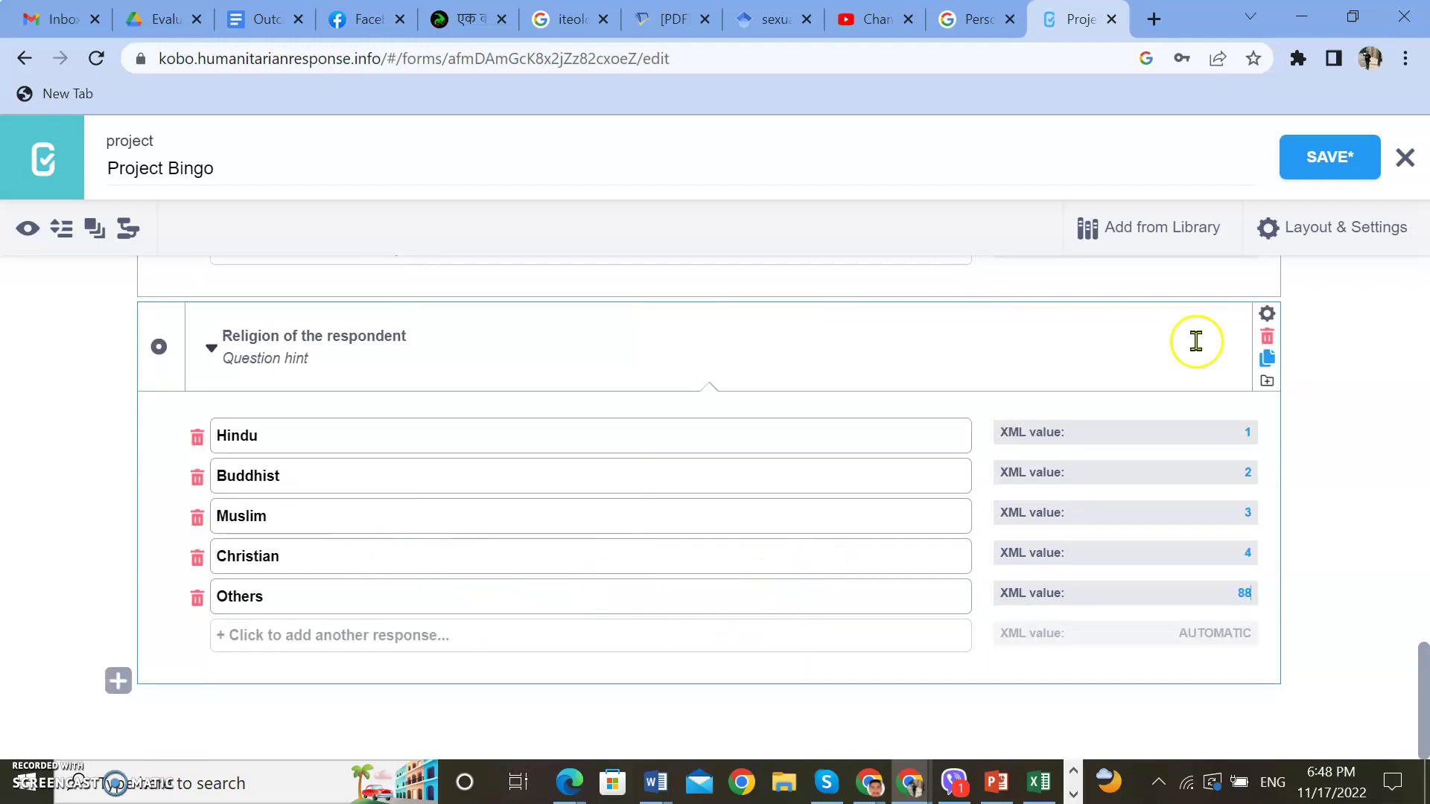
{"action": "left_click", "coordinate": [1322, 155]}
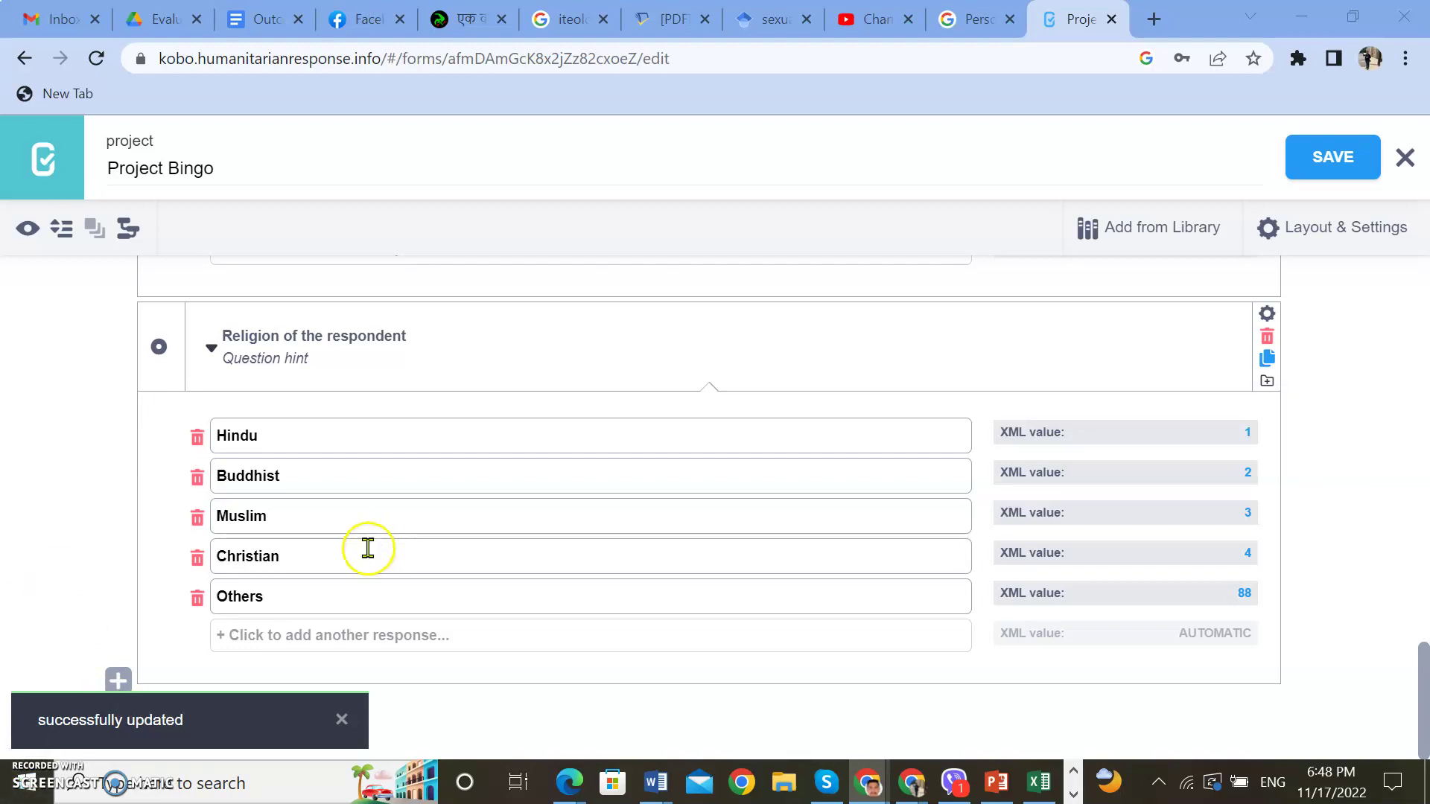
Add a Select One question titled "Ethnicity of the respondent Chhetri" after the religion question
{"action": "left_click", "coordinate": [118, 680]}
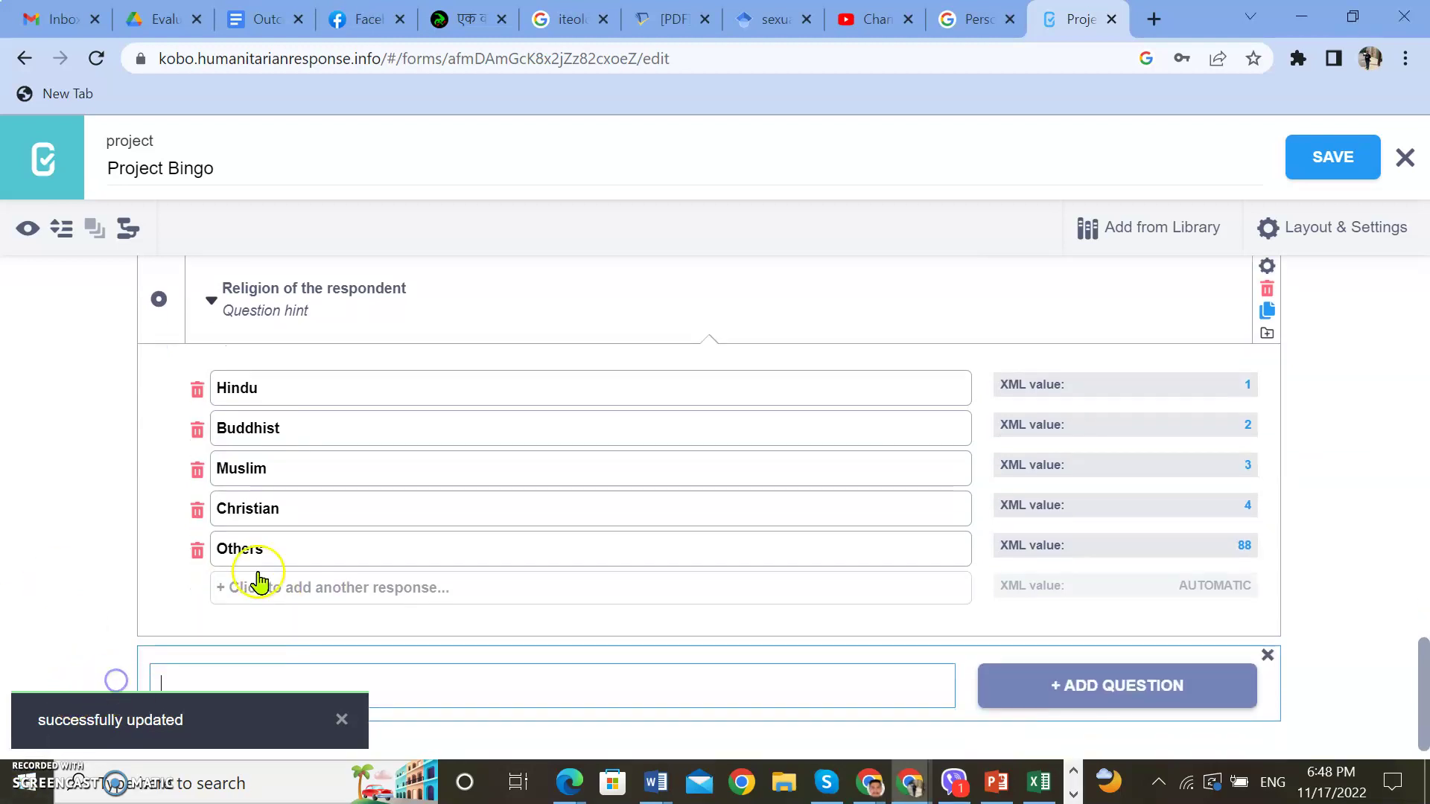
{"action": "type", "text": "Ethnicity of the respondent  Chhetri"}
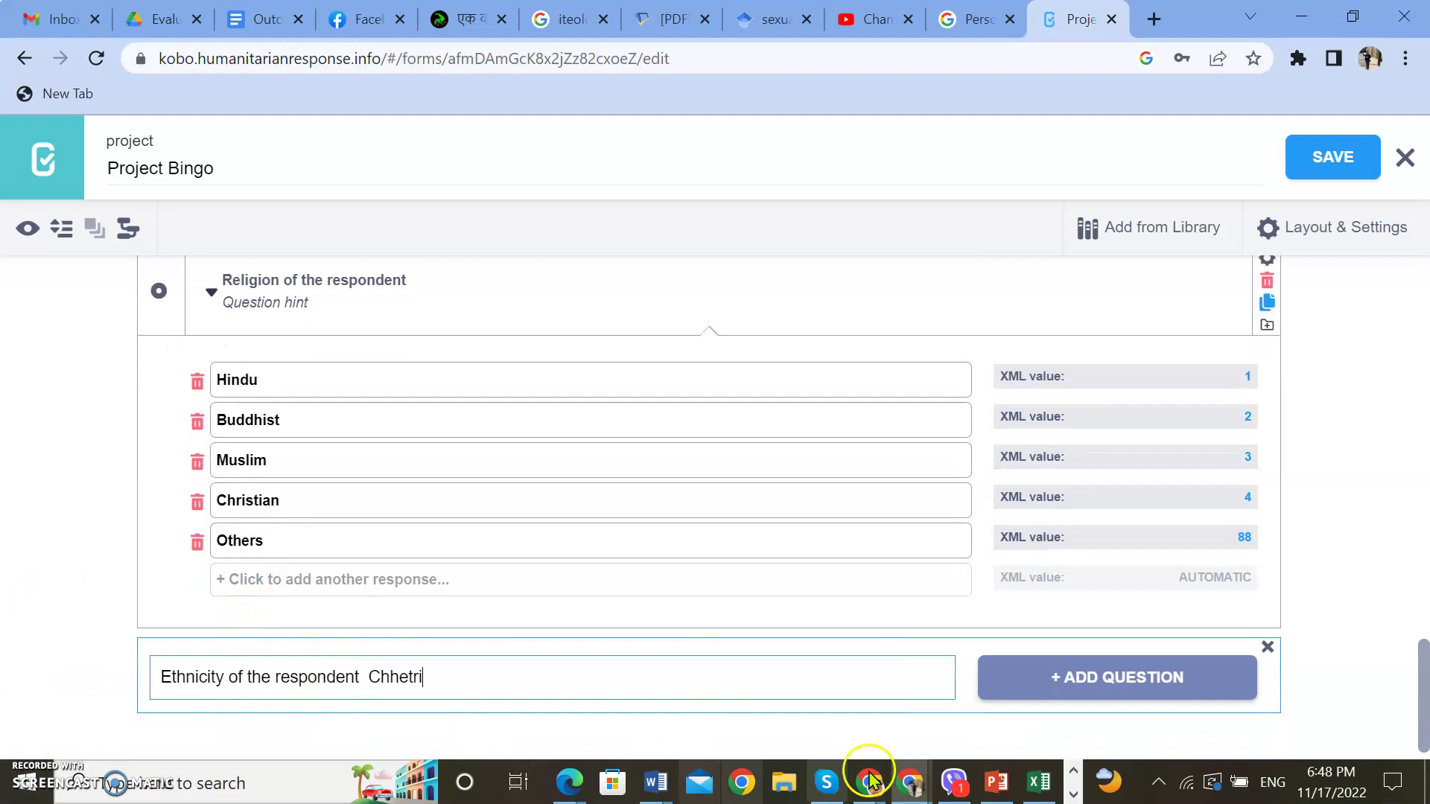
{"action": "left_click", "coordinate": [1085, 681]}
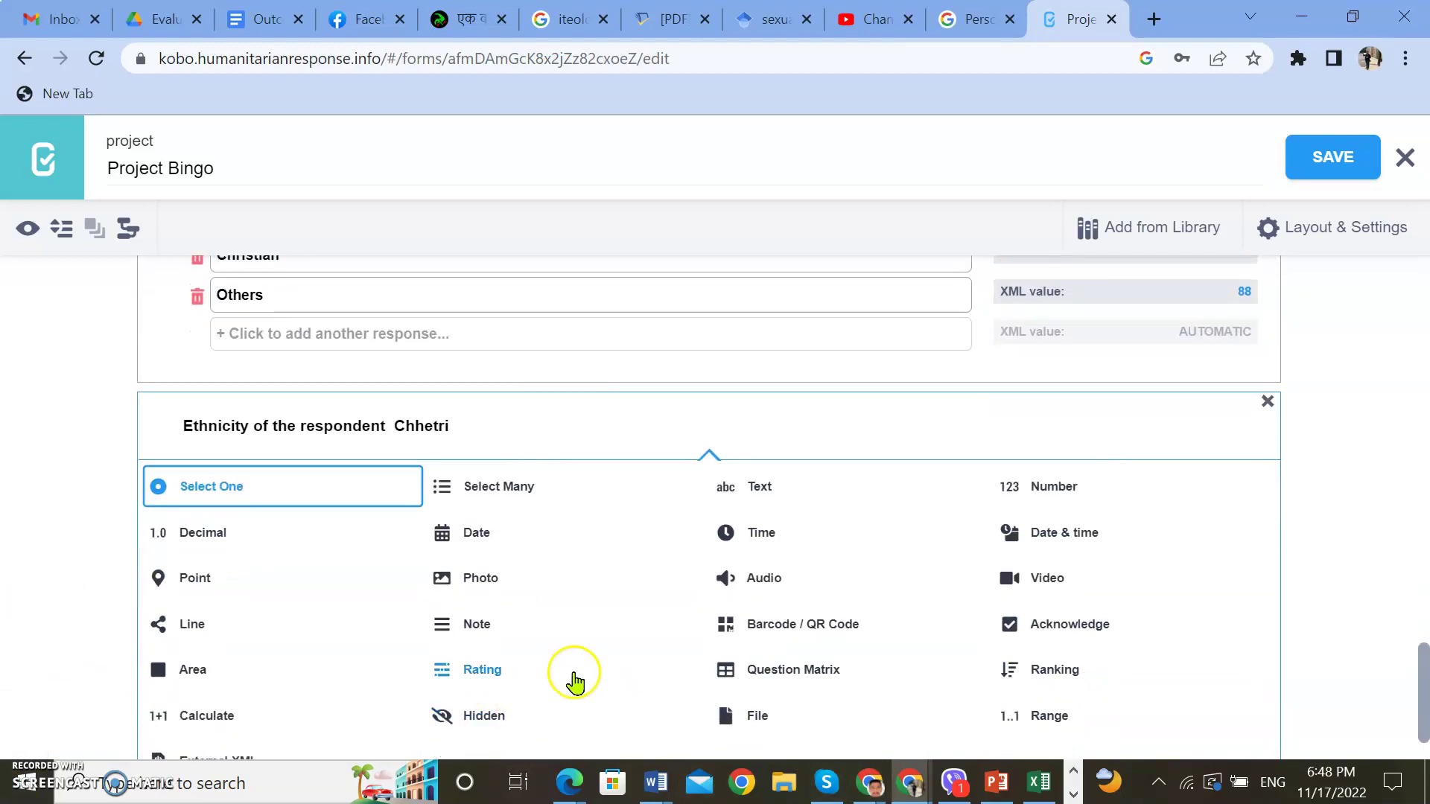
{"action": "left_click", "coordinate": [262, 493]}
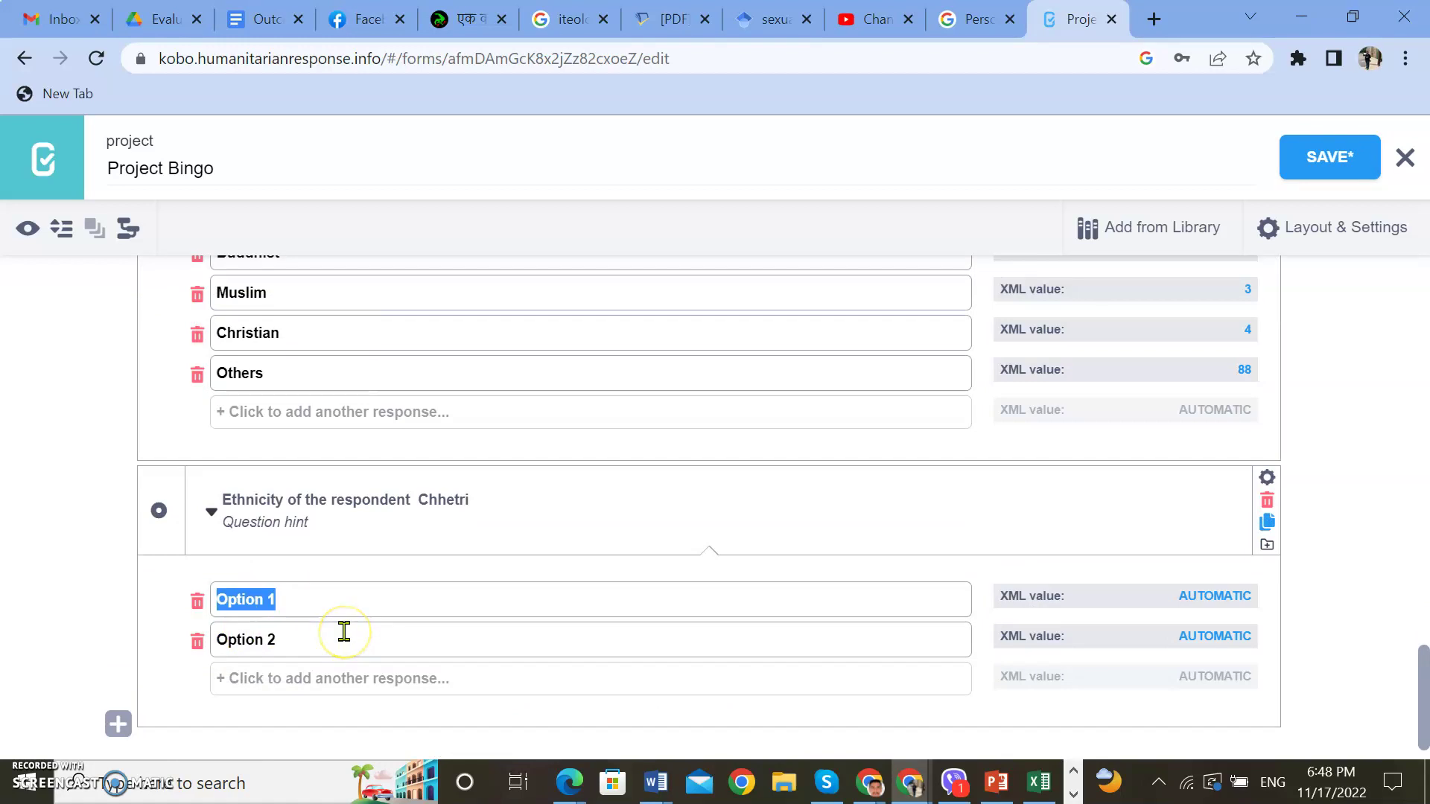
Name the first ethnicity response Chhetri with XML value 1, and the second response Brahmin
{"action": "type", "text": "Chhe"}
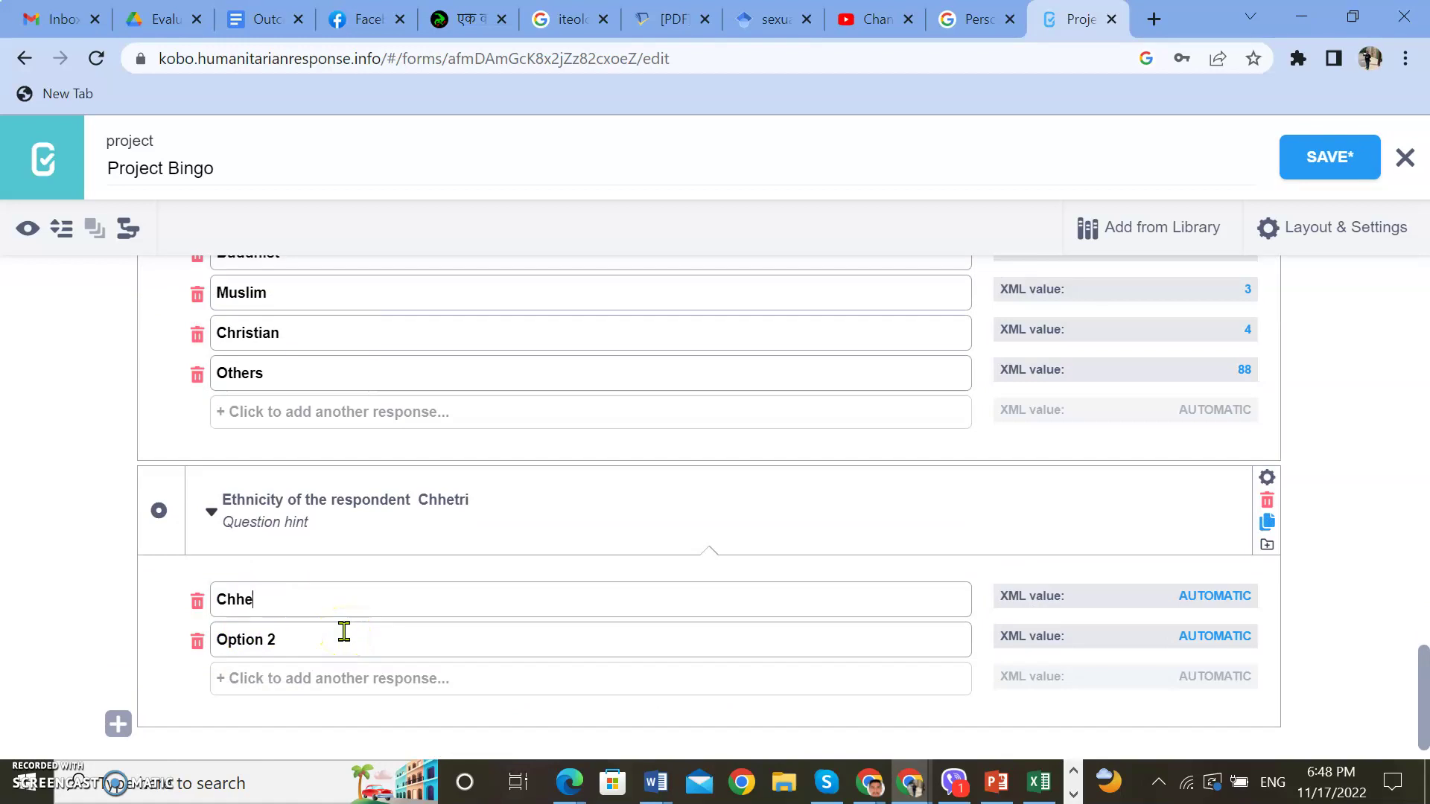
{"action": "type", "text": "tri"}
{"action": "key", "text": "Tab"}
{"action": "type", "text": "1"}
{"action": "triple_click", "coordinate": [312, 640]}
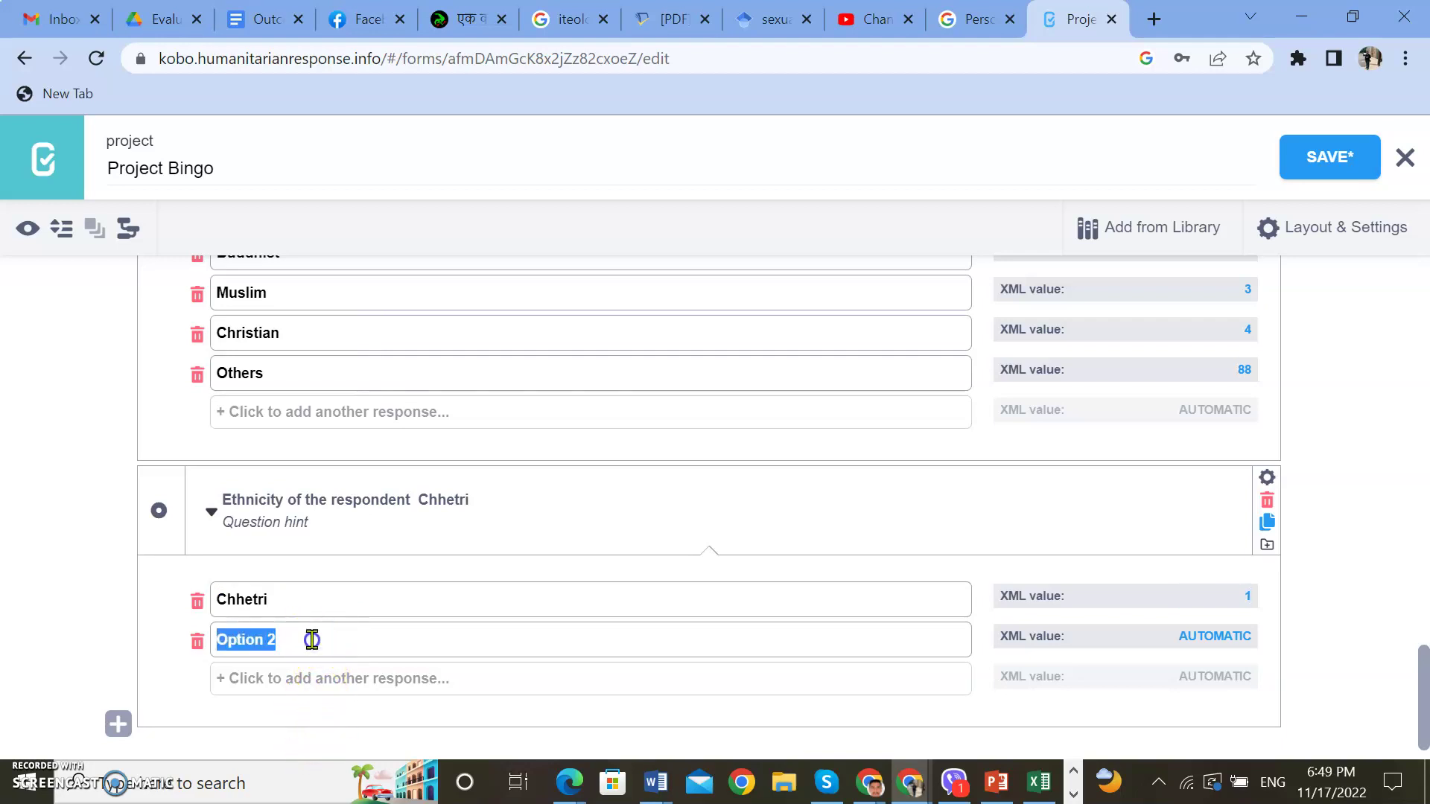
{"action": "type", "text": "Brahmin"}
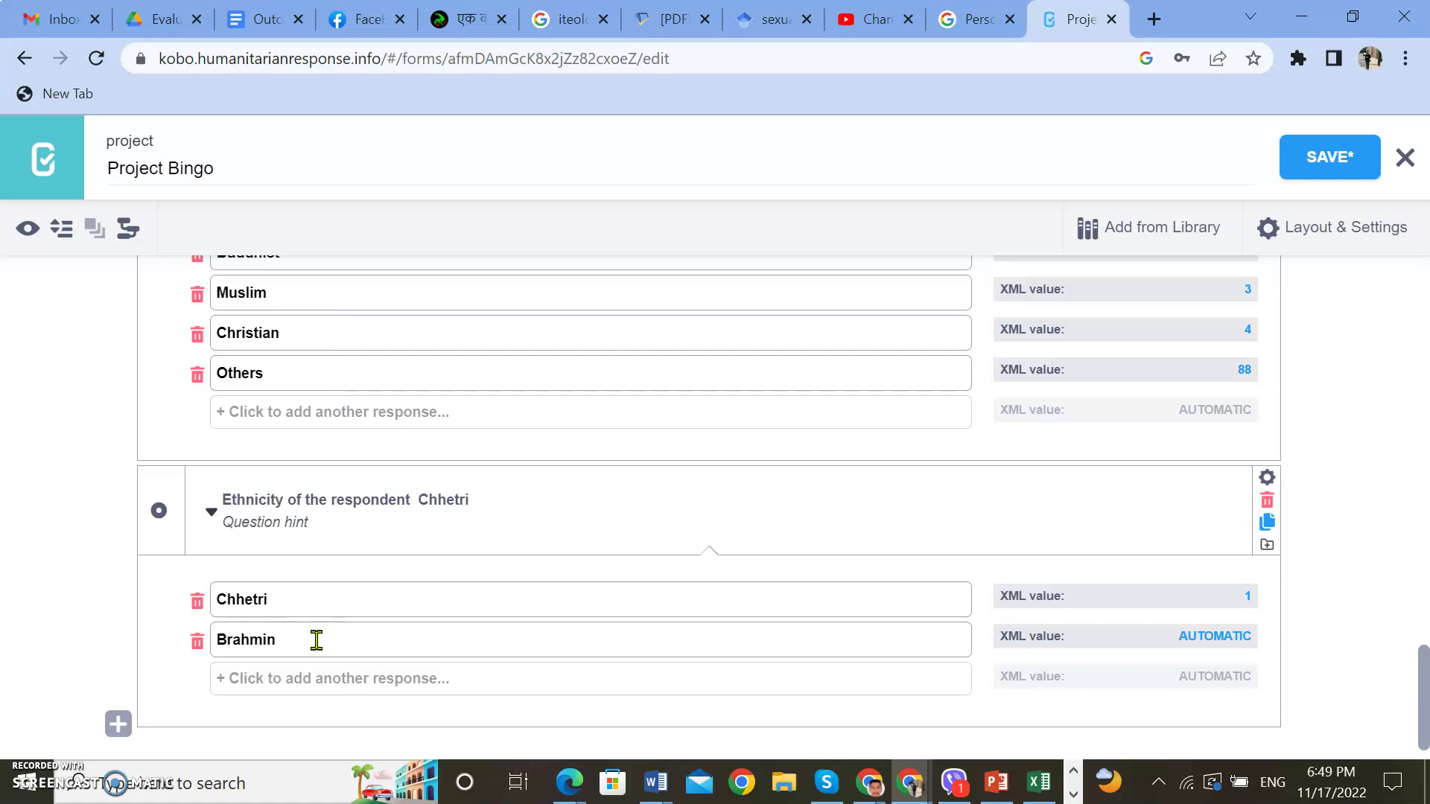
Add the responses Dalit, Janajati, Thakuri and Other to the ethnicity question
{"action": "left_click", "coordinate": [366, 678]}
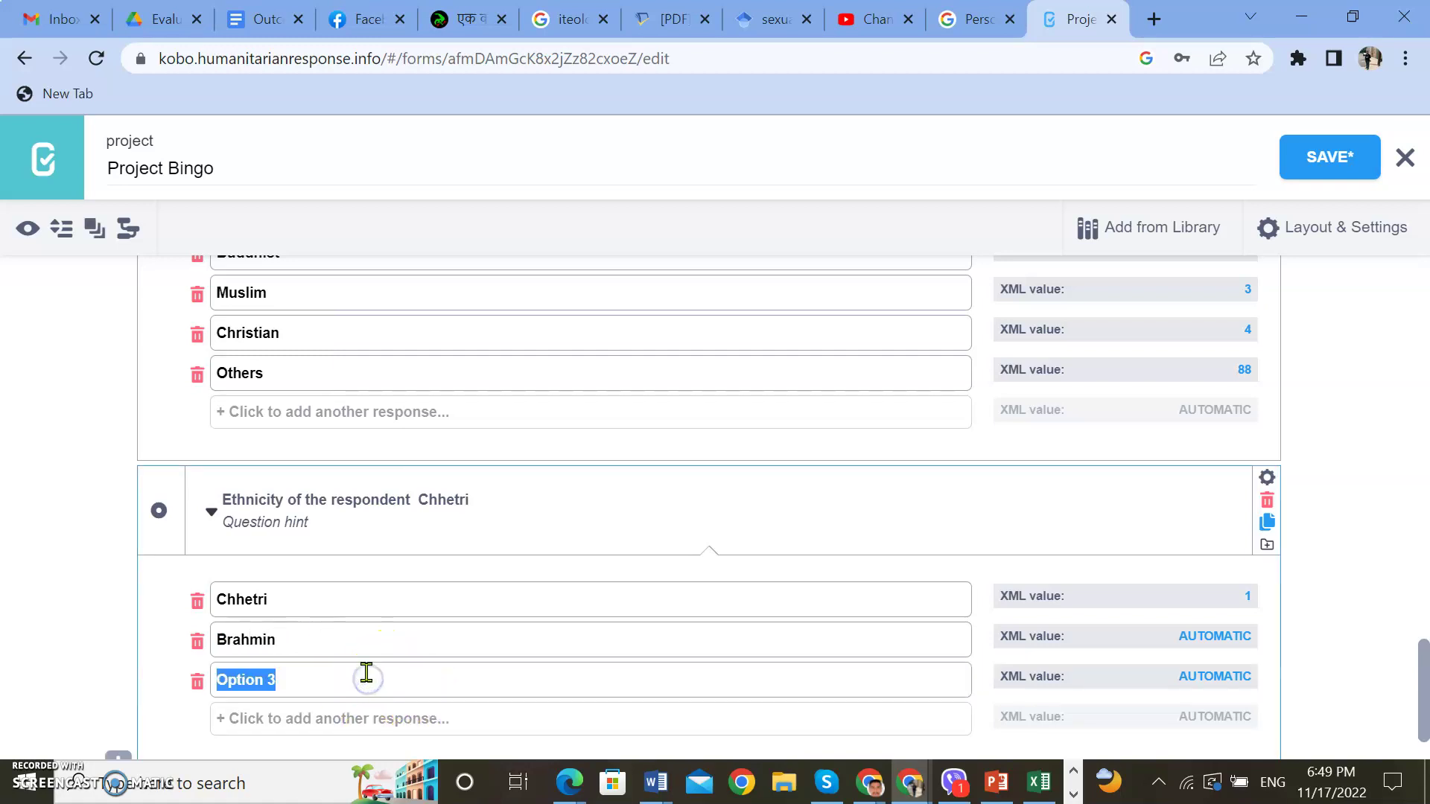
{"action": "type", "text": "Dalit"}
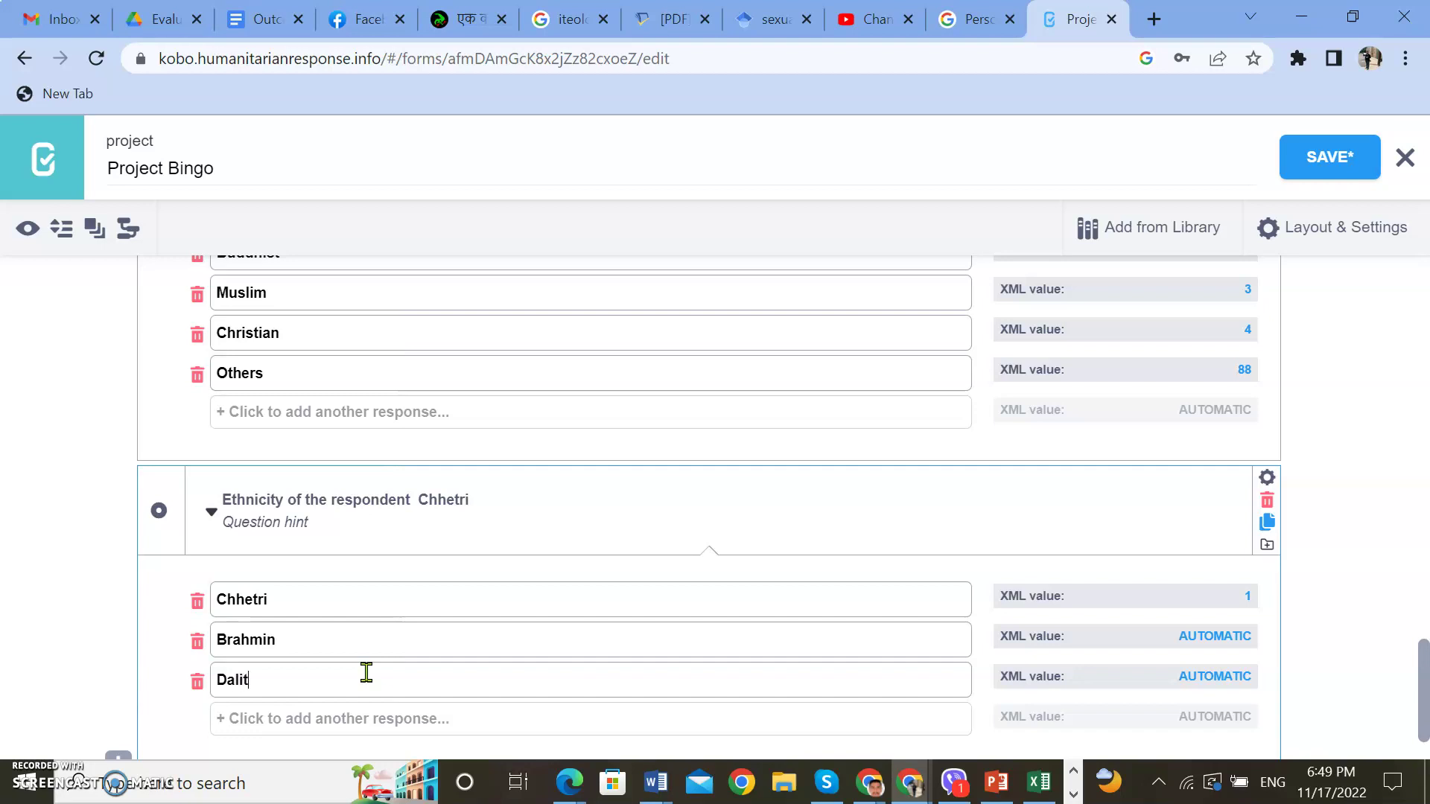
{"action": "left_click", "coordinate": [345, 719]}
{"action": "type", "text": "Janajati"}
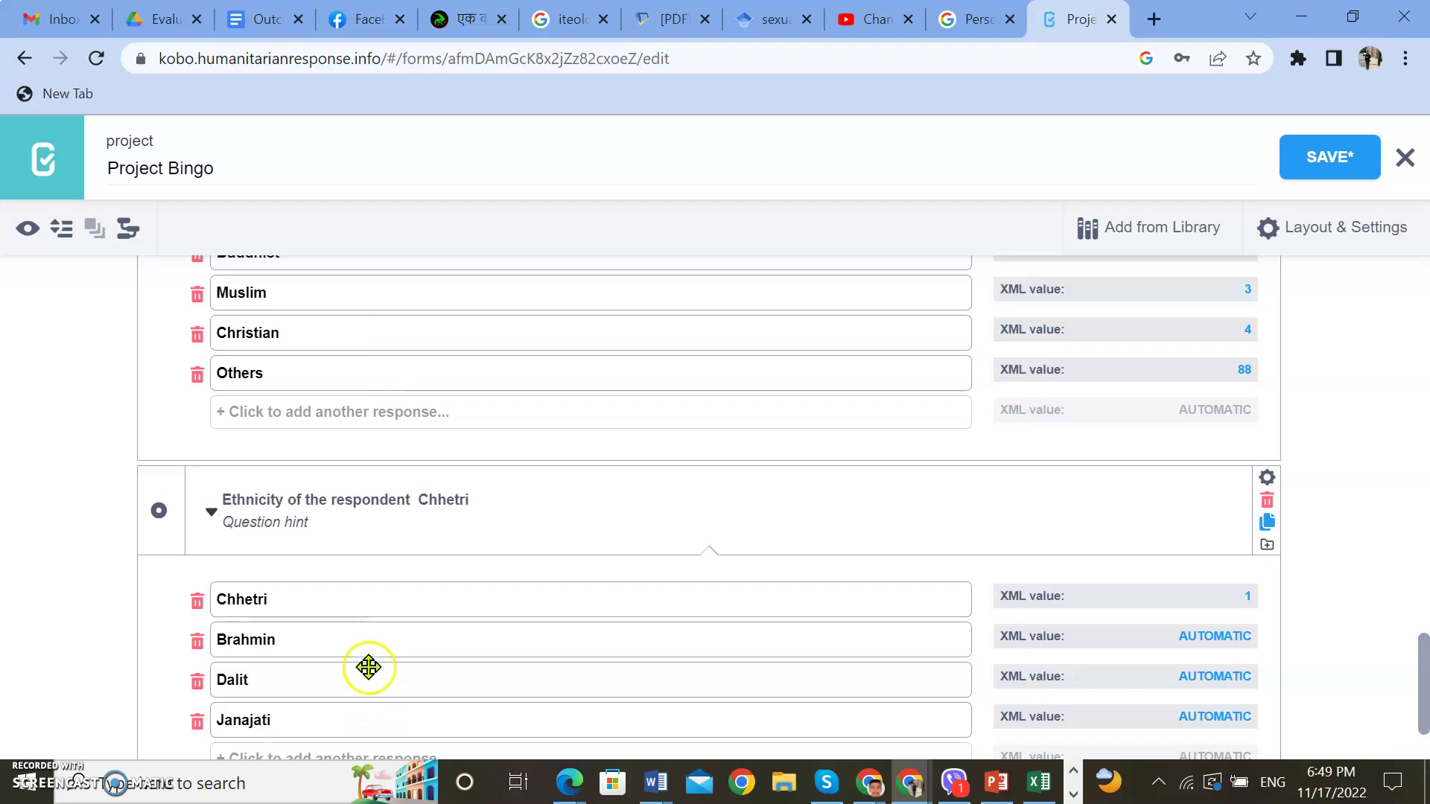
{"action": "scroll", "coordinate": [369, 666], "scroll_direction": "down", "scroll_amount": 2}
{"action": "left_click", "coordinate": [338, 639]}
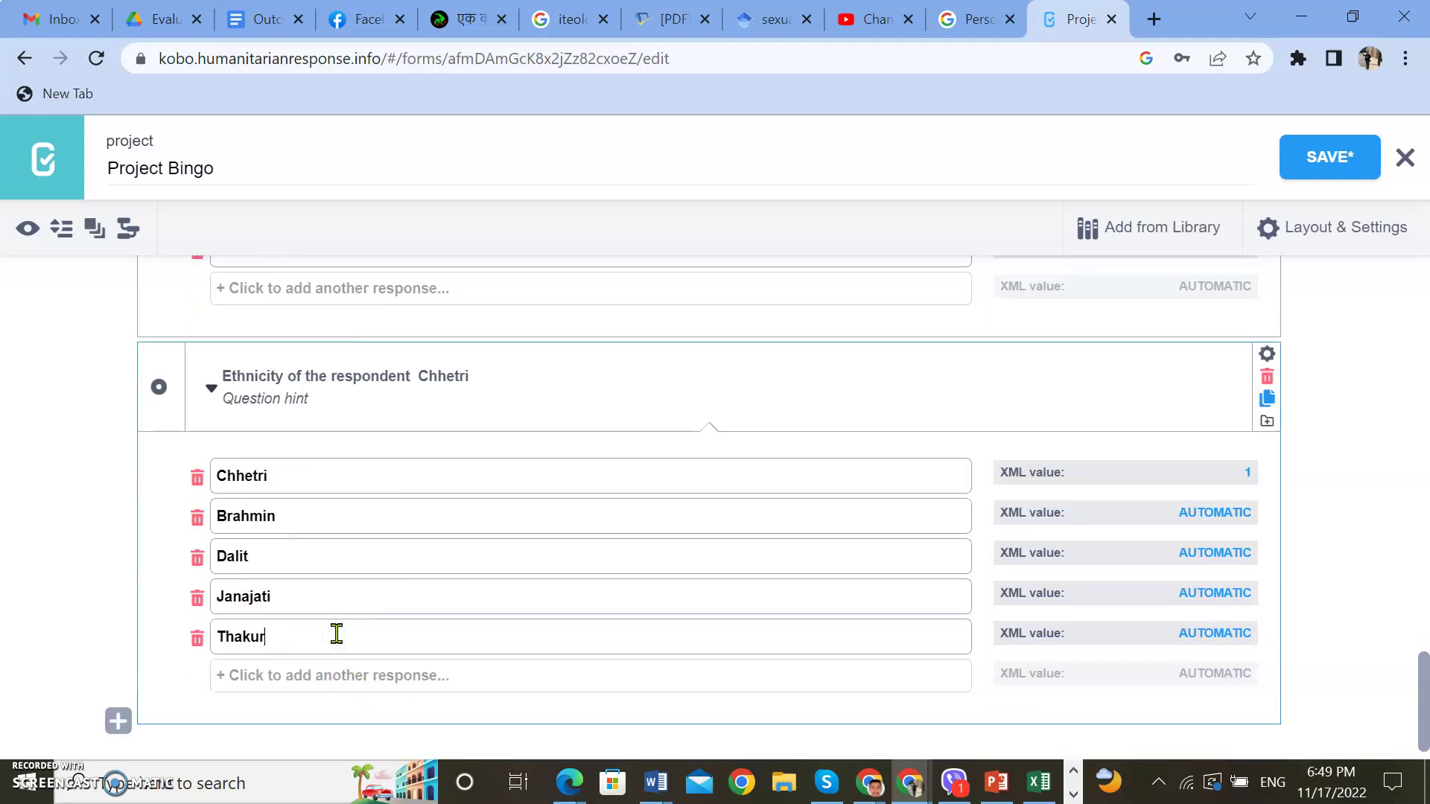
{"action": "left_click", "coordinate": [311, 679]}
{"action": "type", "text": "Other"}
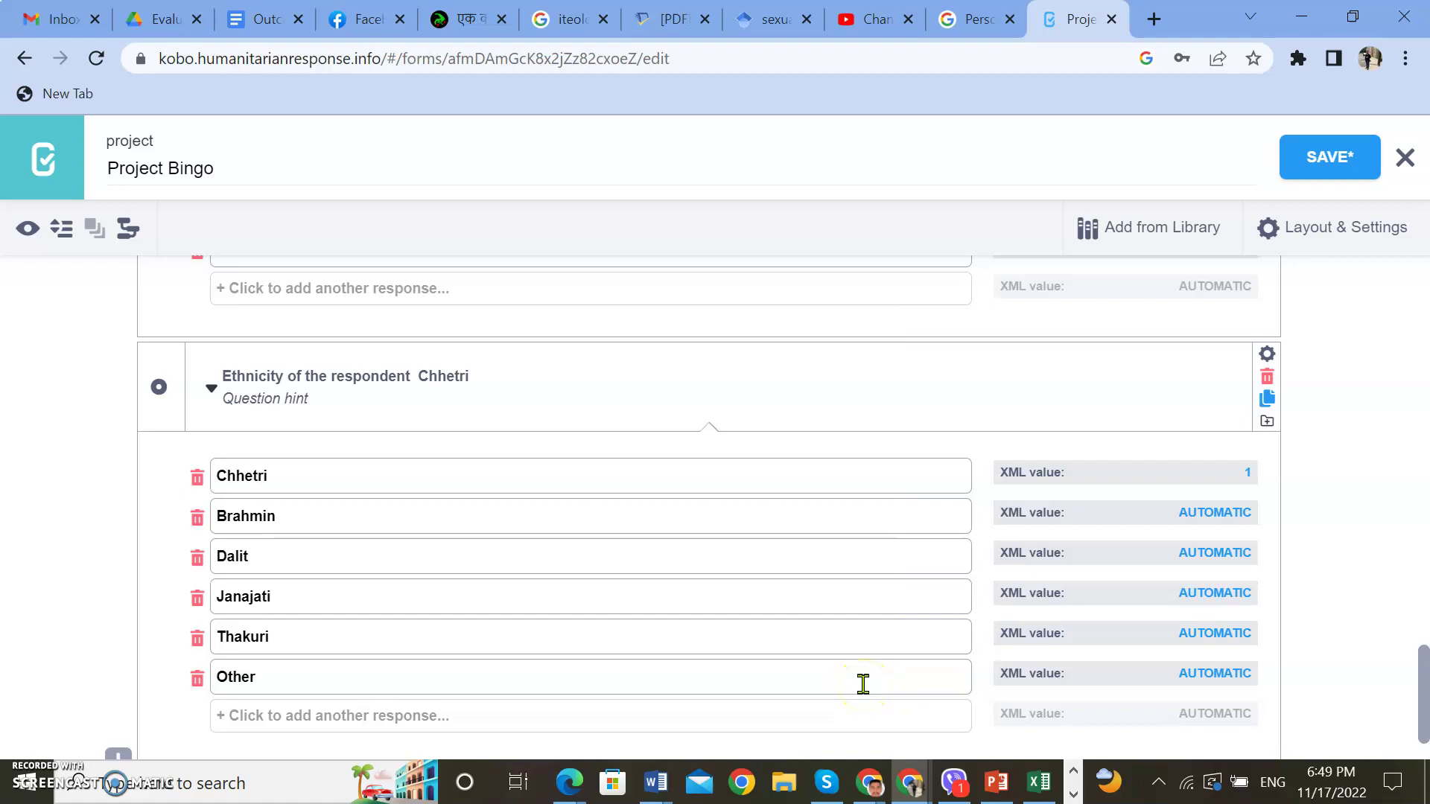
Set the ethnicity responses' XML values to 2, 3, 4 and 5 for Brahmin through Thakuri and 88 for Other, and collapse the question
{"action": "left_click", "coordinate": [1211, 514]}
{"action": "type", "text": "2"}
{"action": "left_click", "coordinate": [1219, 552]}
{"action": "type", "text": "3"}
{"action": "left_click", "coordinate": [1223, 596]}
{"action": "type", "text": "4"}
{"action": "left_click", "coordinate": [1231, 631]}
{"action": "type", "text": "5"}
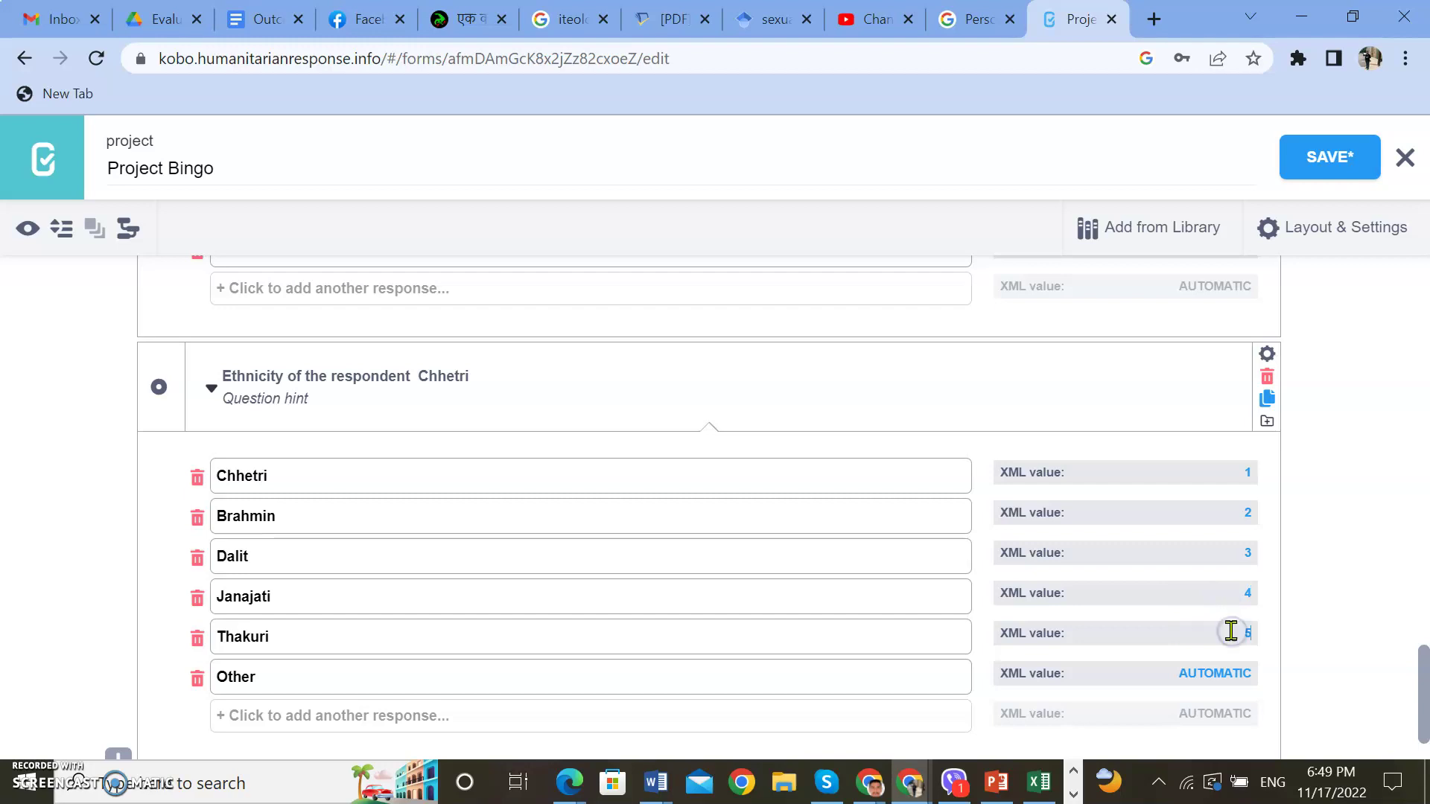
{"action": "left_click", "coordinate": [1225, 672]}
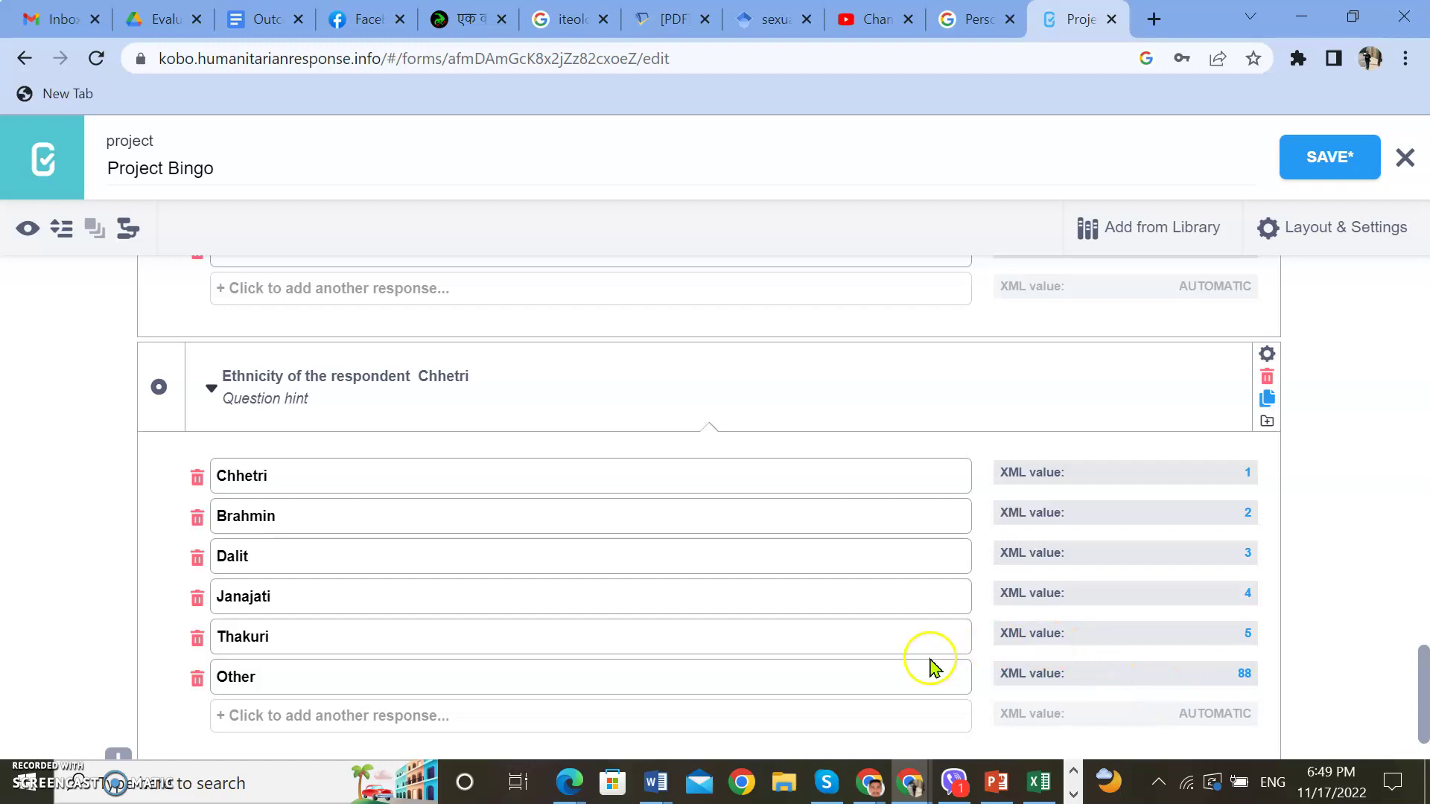
{"action": "scroll", "coordinate": [484, 595], "scroll_direction": "down", "scroll_amount": 1}
{"action": "left_click", "coordinate": [212, 306]}
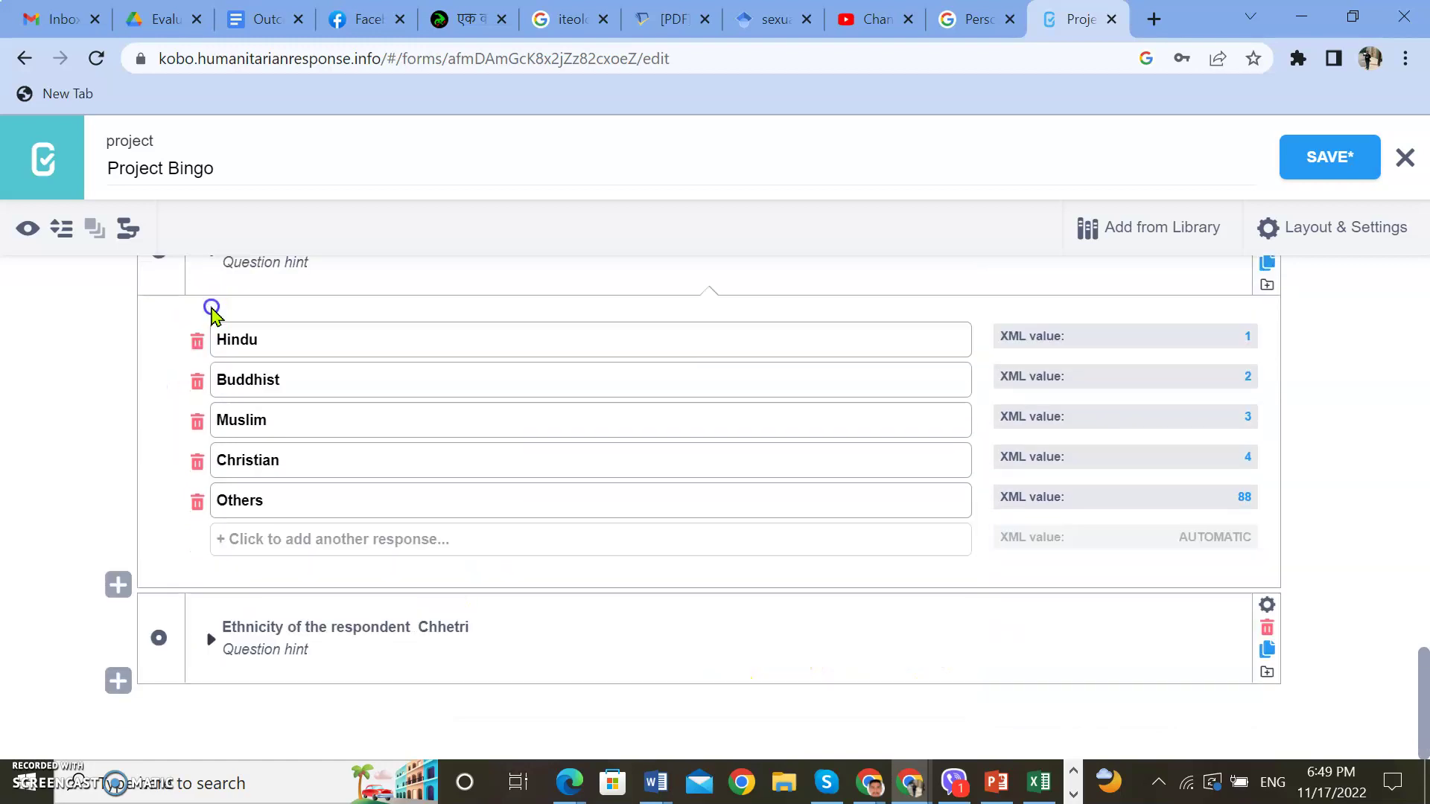
Toggle all questions between collapsed and expanded while looking through the whole form's question list
{"action": "scroll", "coordinate": [460, 536], "scroll_direction": "up", "scroll_amount": 15}
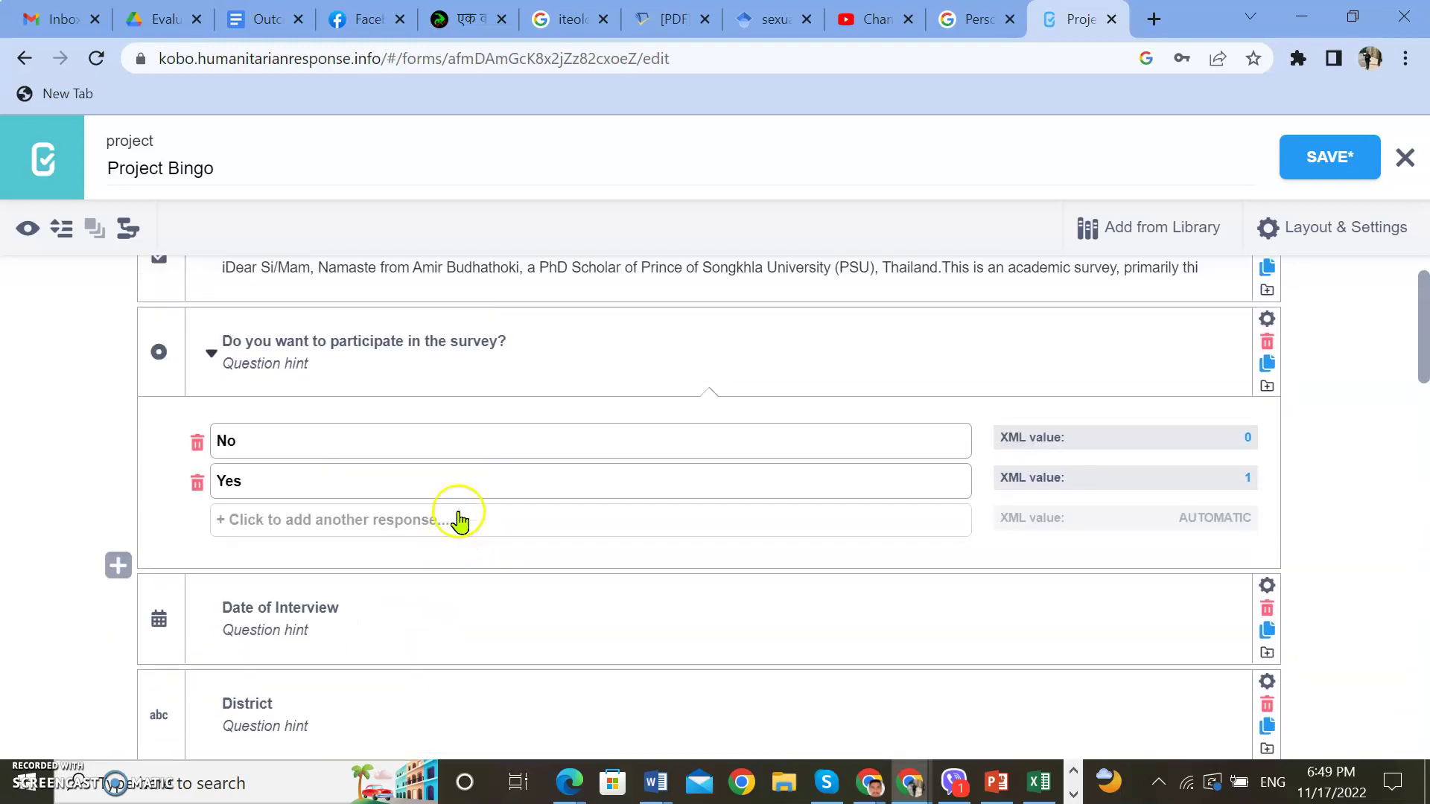
{"action": "scroll", "coordinate": [460, 522], "scroll_direction": "up", "scroll_amount": 1}
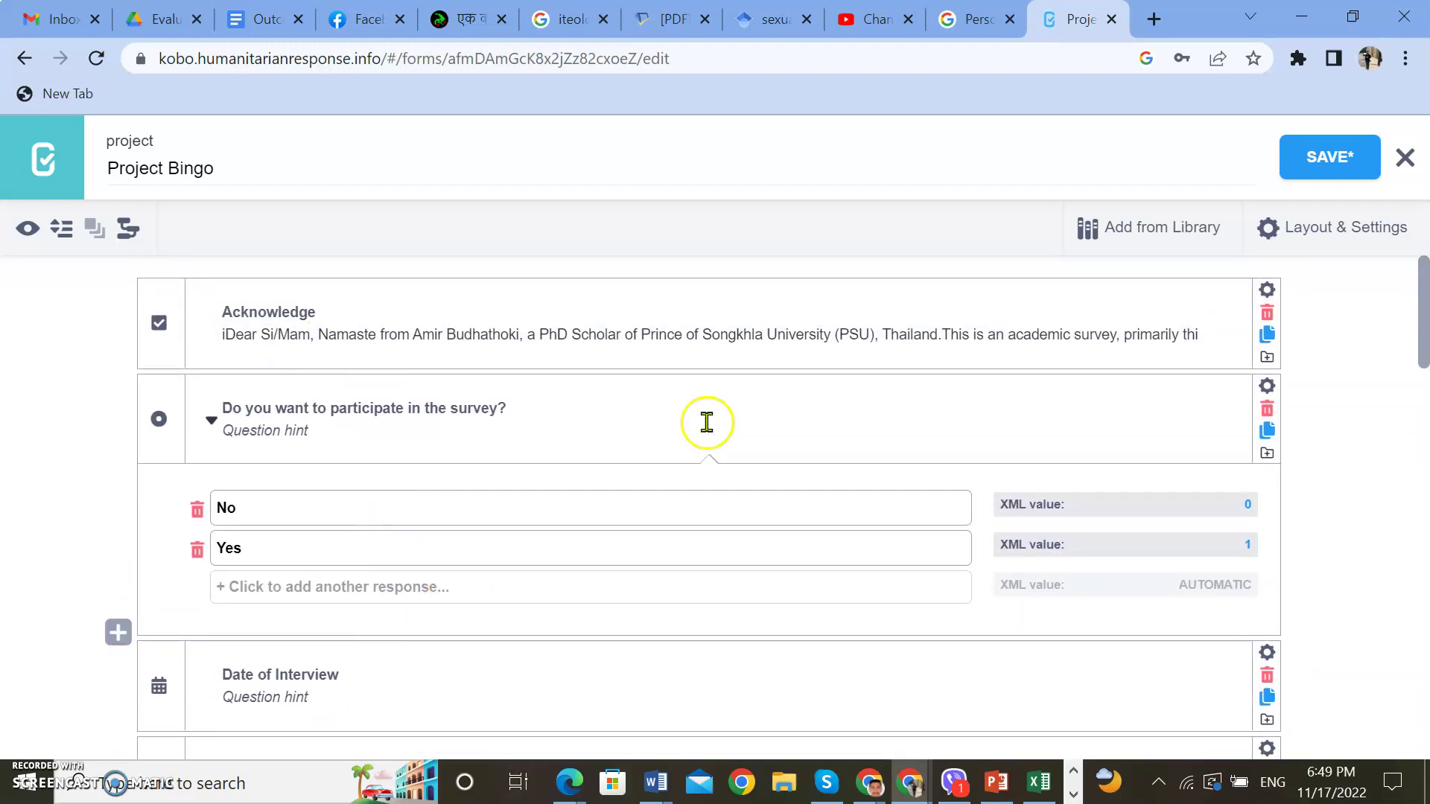
{"action": "left_click", "coordinate": [59, 235]}
{"action": "left_click", "coordinate": [63, 238]}
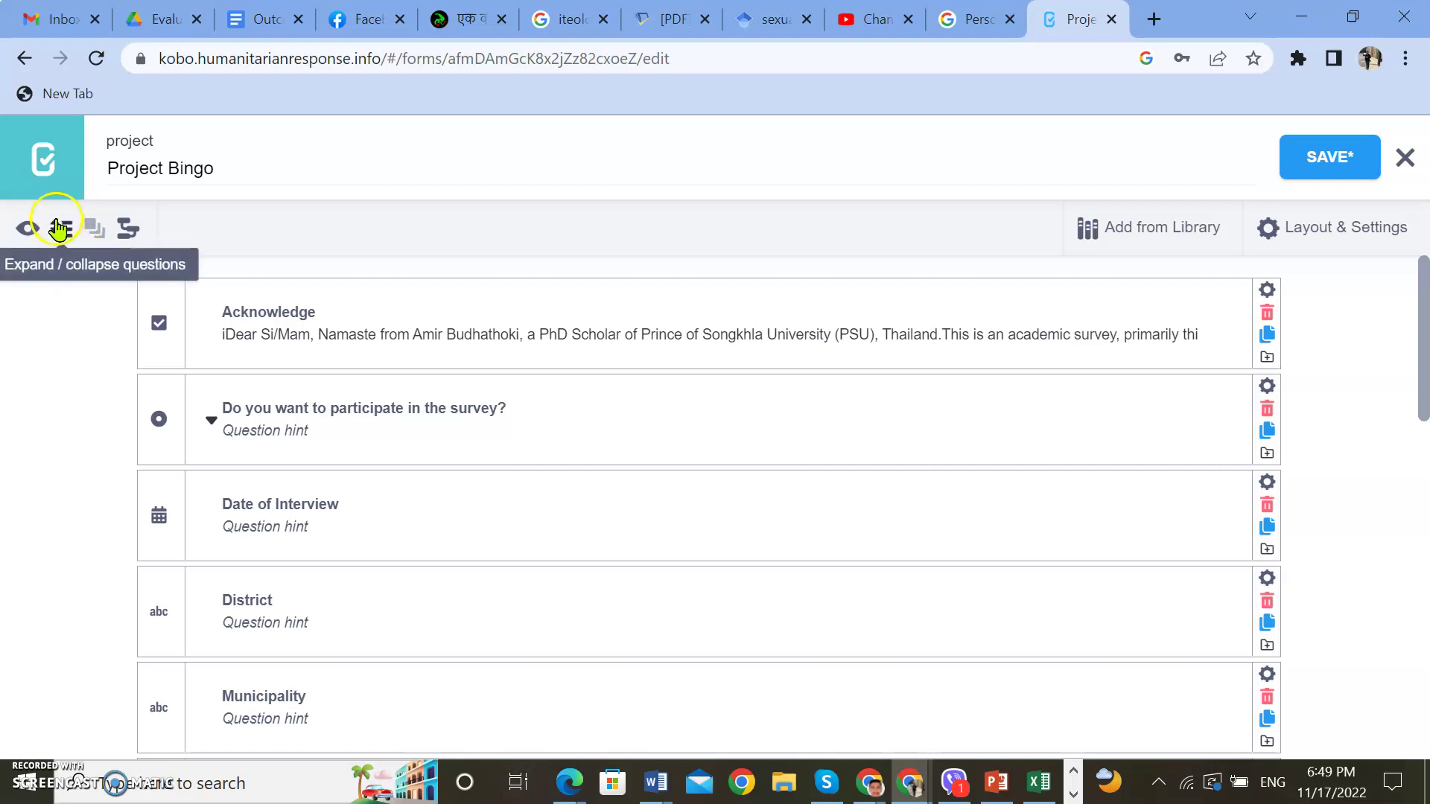
{"action": "scroll", "coordinate": [224, 383], "scroll_direction": "down", "scroll_amount": 10}
{"action": "scroll", "coordinate": [228, 402], "scroll_direction": "up", "scroll_amount": 6}
{"action": "scroll", "coordinate": [230, 405], "scroll_direction": "down", "scroll_amount": 7}
{"action": "scroll", "coordinate": [166, 367], "scroll_direction": "up", "scroll_amount": 4}
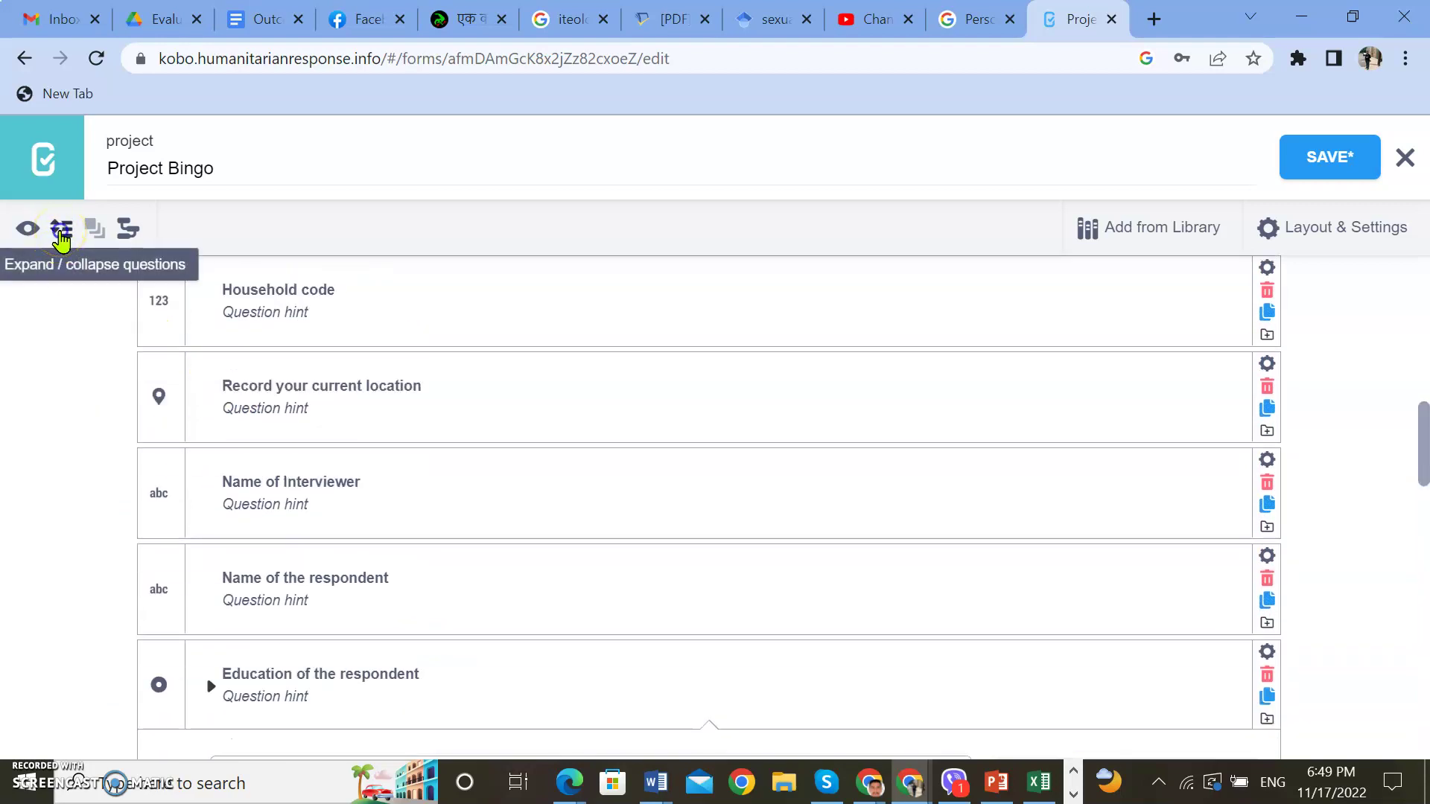
{"action": "left_click", "coordinate": [59, 229]}
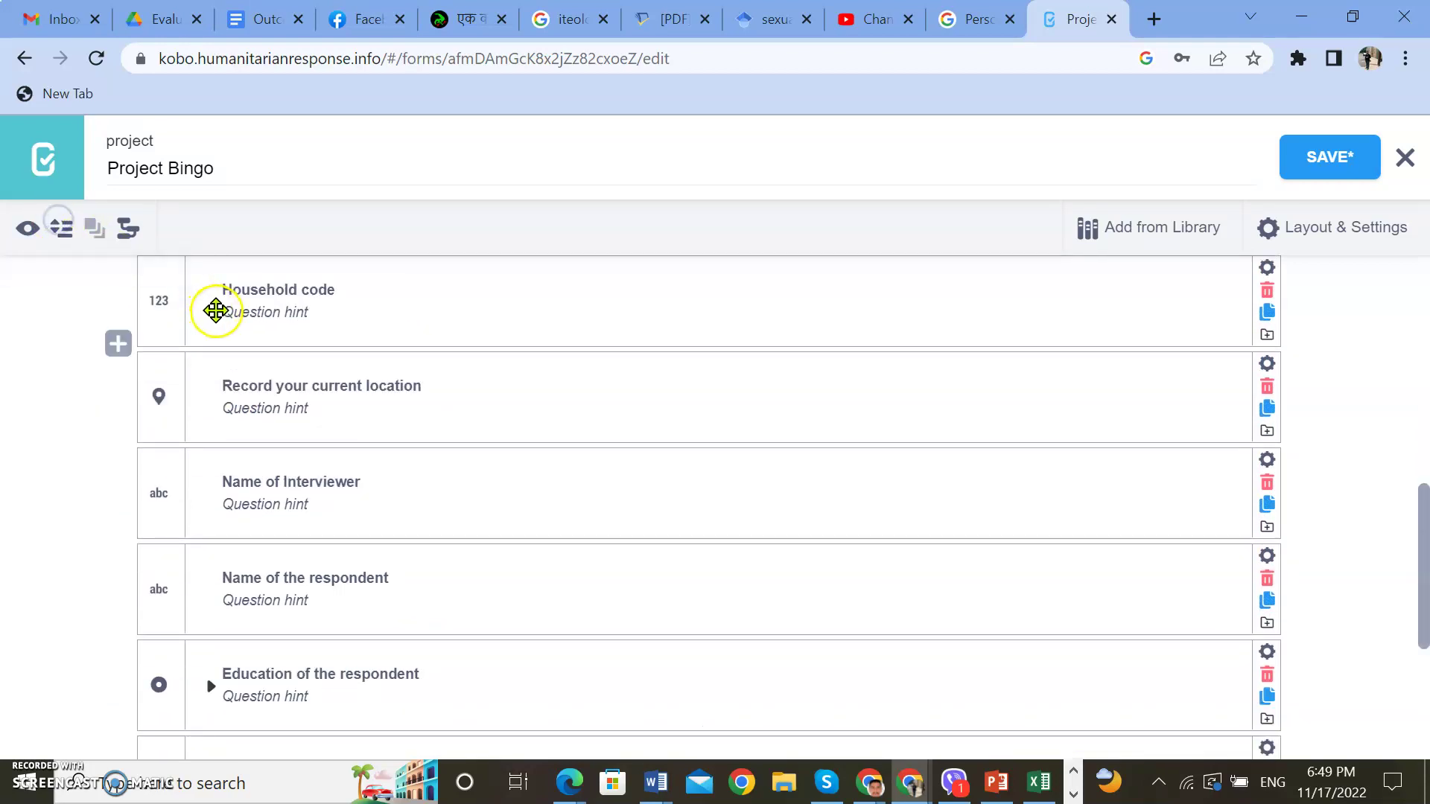
{"action": "scroll", "coordinate": [214, 335], "scroll_direction": "down", "scroll_amount": 4}
{"action": "scroll", "coordinate": [146, 297], "scroll_direction": "up", "scroll_amount": 4}
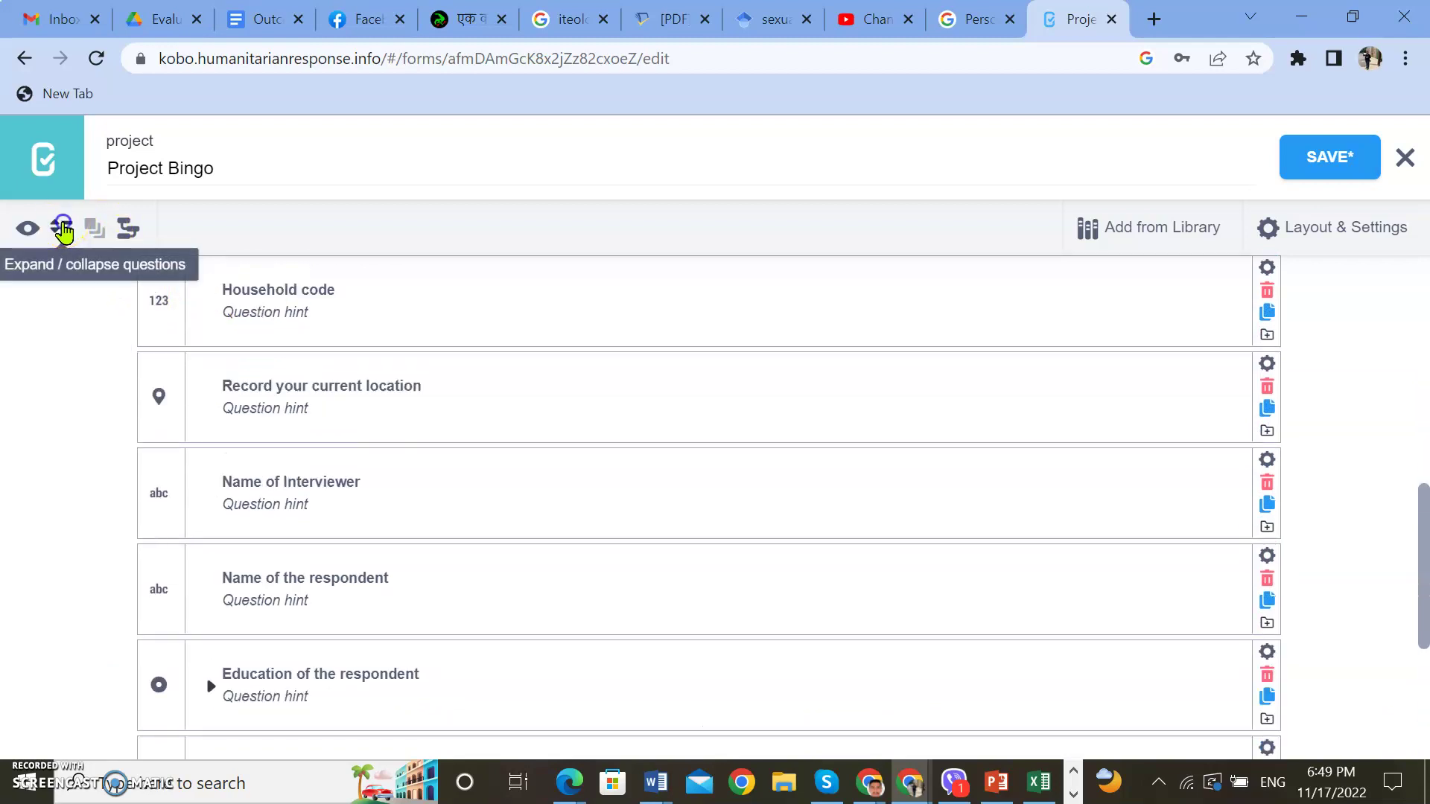
{"action": "left_click", "coordinate": [63, 228]}
{"action": "scroll", "coordinate": [224, 335], "scroll_direction": "down", "scroll_amount": 4}
{"action": "scroll", "coordinate": [337, 438], "scroll_direction": "down", "scroll_amount": 3}
{"action": "scroll", "coordinate": [335, 434], "scroll_direction": "up", "scroll_amount": 3}
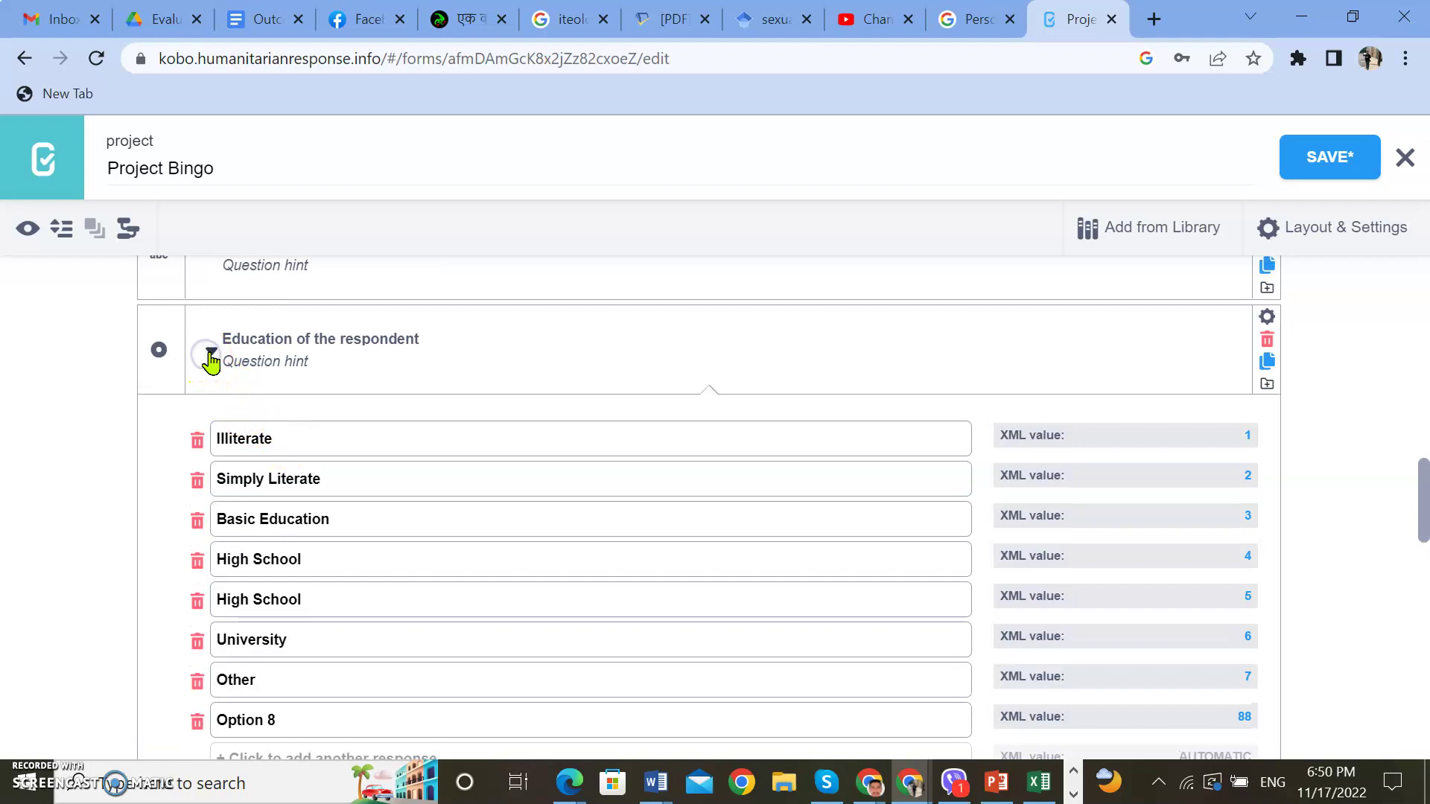
Collapse the education and gender questions individually, and all the remaining questions together
{"action": "left_click", "coordinate": [209, 353]}
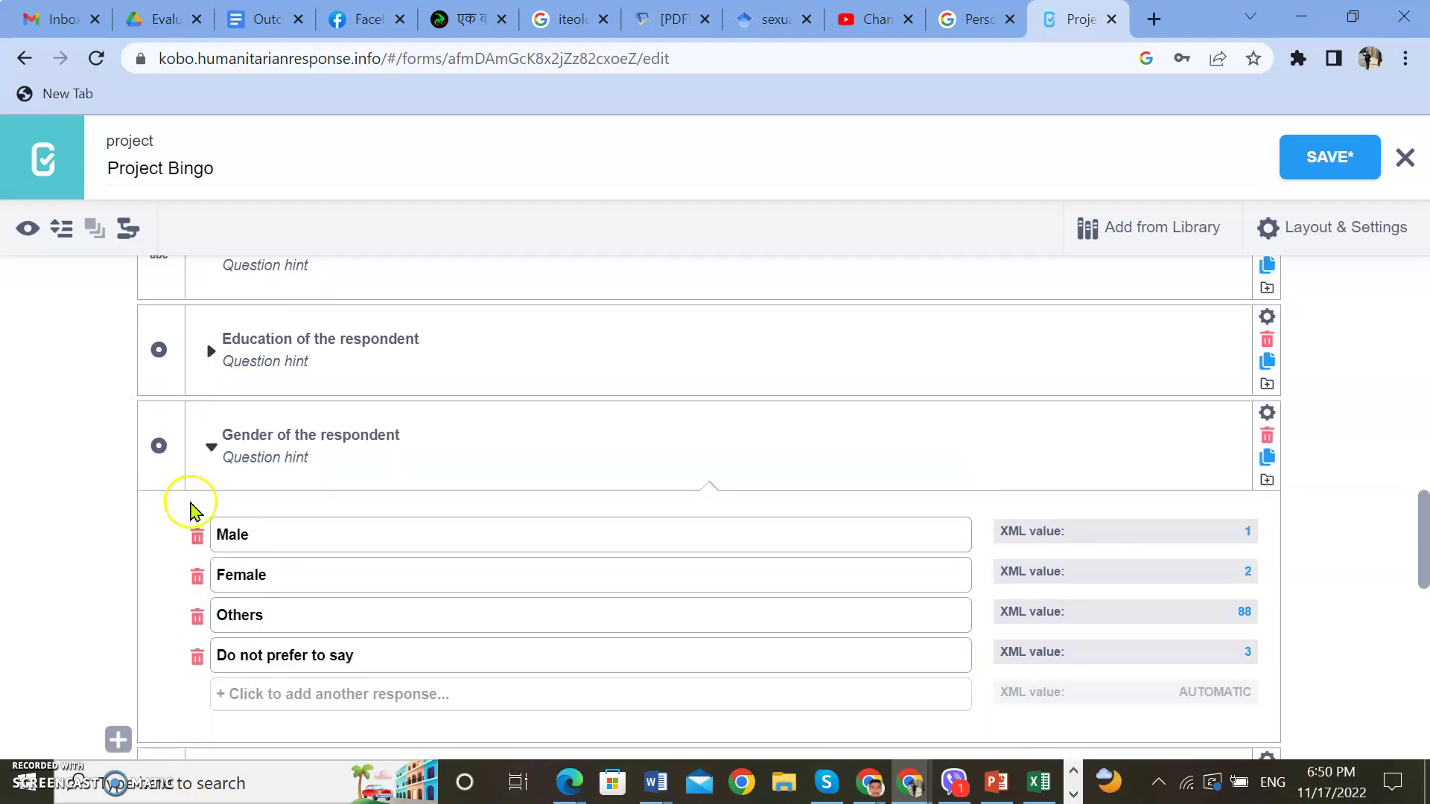
{"action": "left_click", "coordinate": [211, 449]}
{"action": "scroll", "coordinate": [250, 445], "scroll_direction": "down", "scroll_amount": 1}
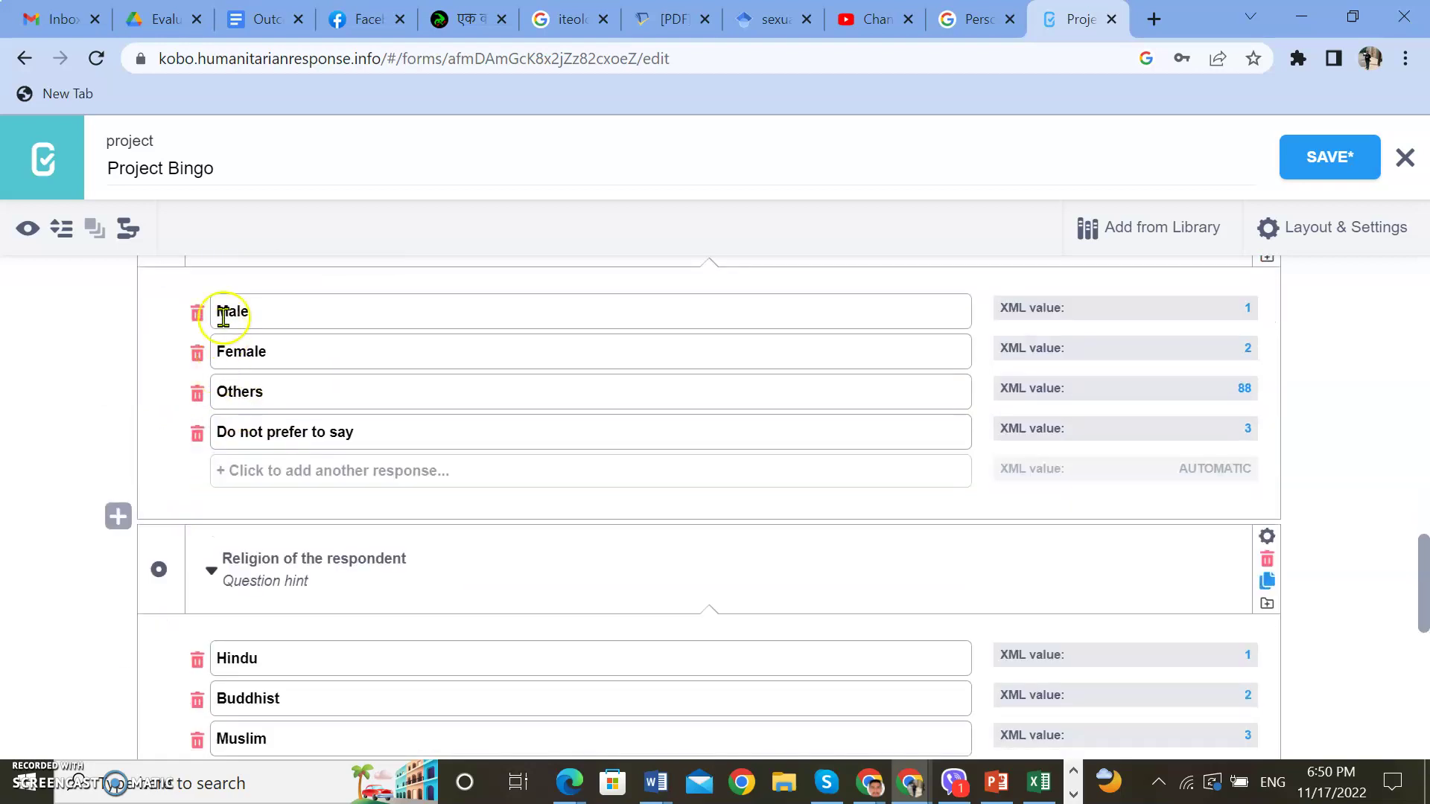
{"action": "scroll", "coordinate": [230, 377], "scroll_direction": "up", "scroll_amount": 2}
{"action": "left_click", "coordinate": [210, 445]}
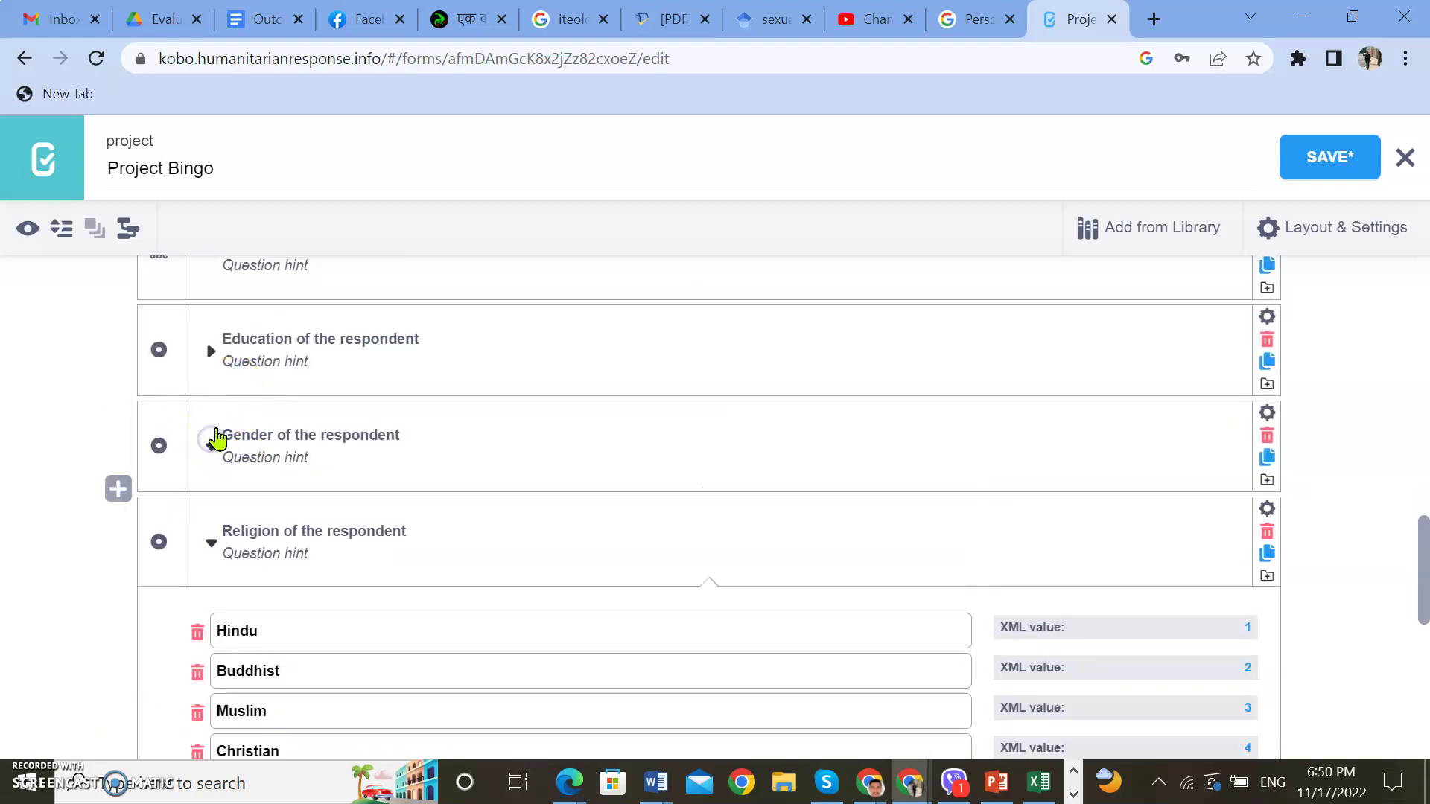
{"action": "left_click", "coordinate": [62, 230]}
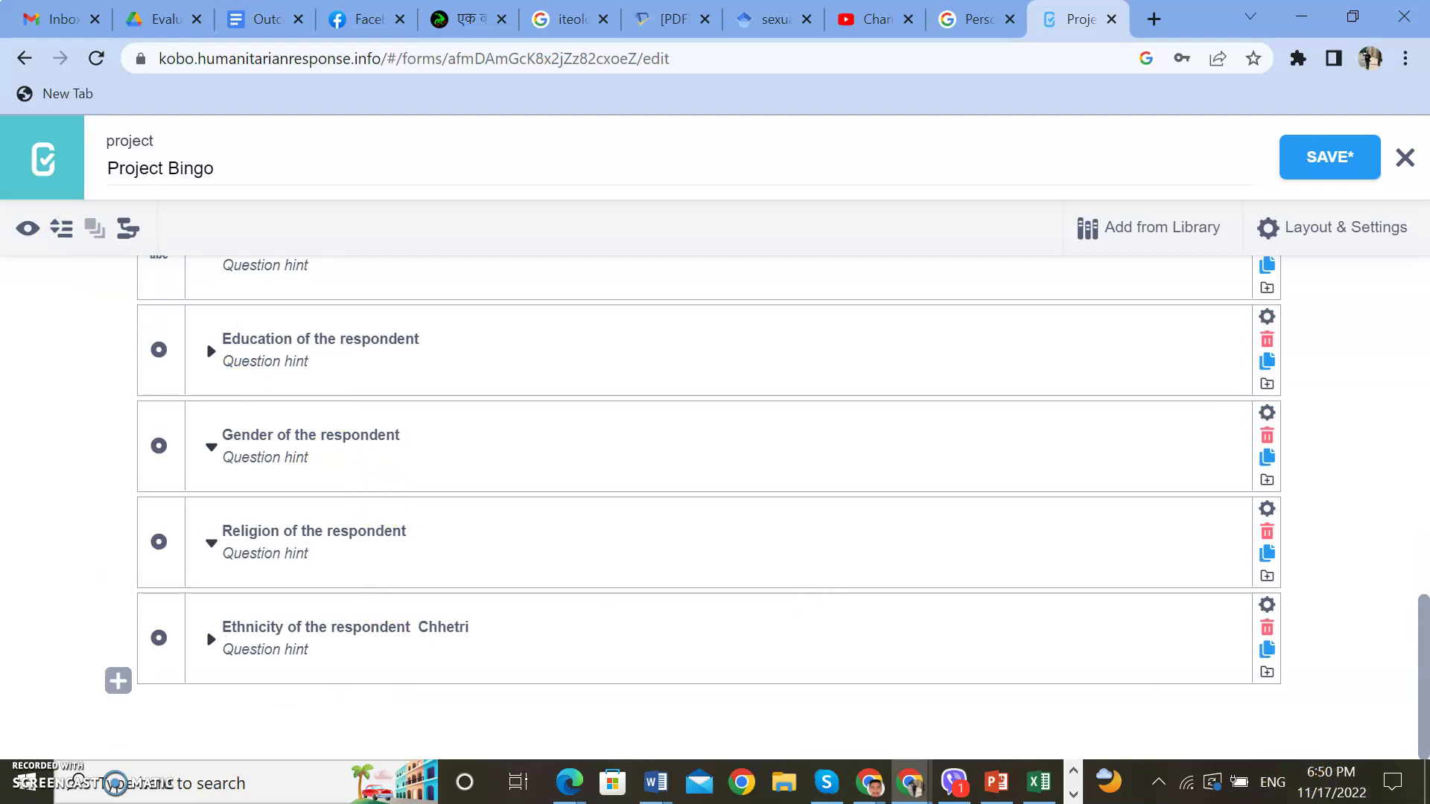
Add a Number question titled "Age of the Respondent?" after the ethnicity question
{"action": "key", "text": "alt+Tab"}
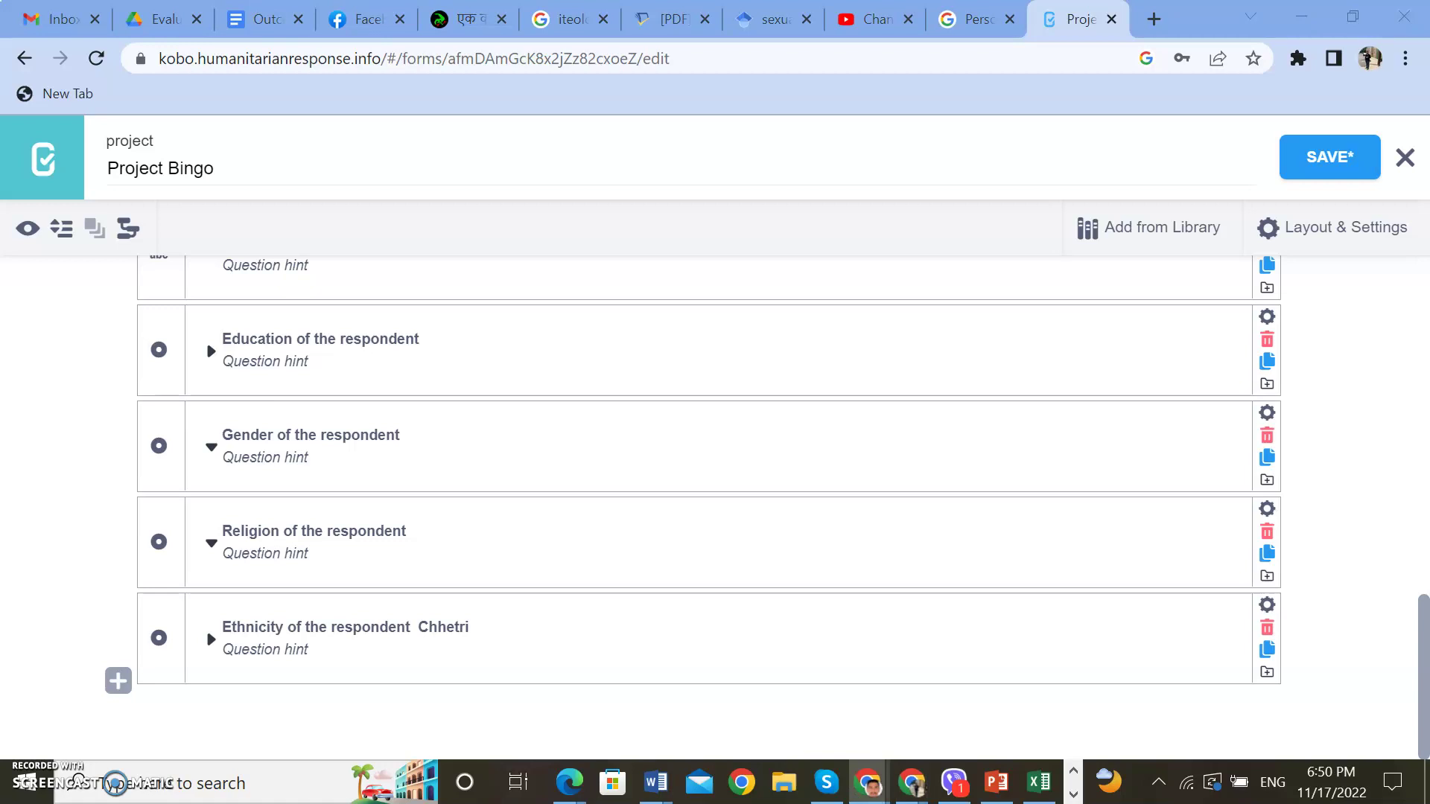
{"action": "left_click", "coordinate": [118, 680]}
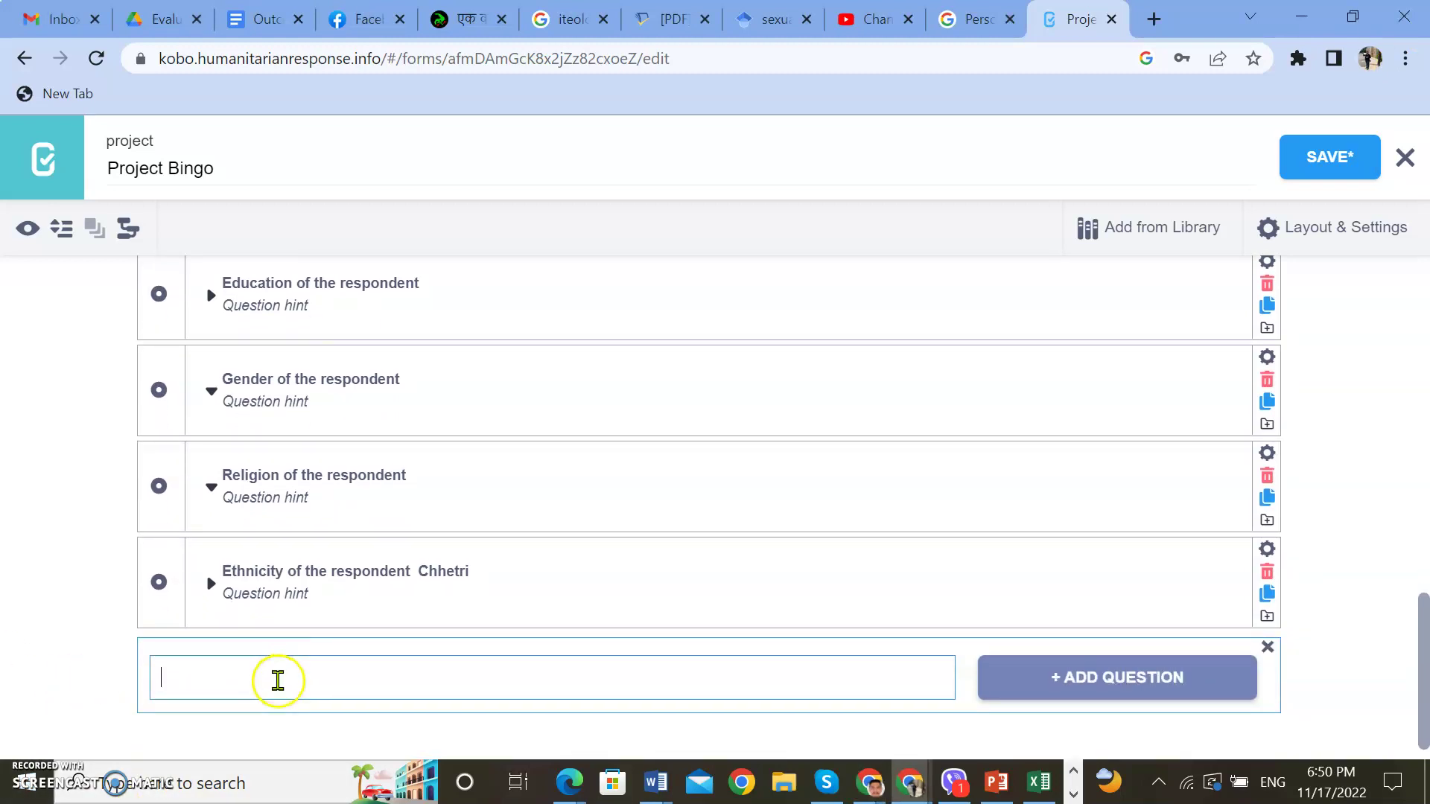
{"action": "type", "text": "Age of the Respondent?"}
{"action": "left_click", "coordinate": [1101, 693]}
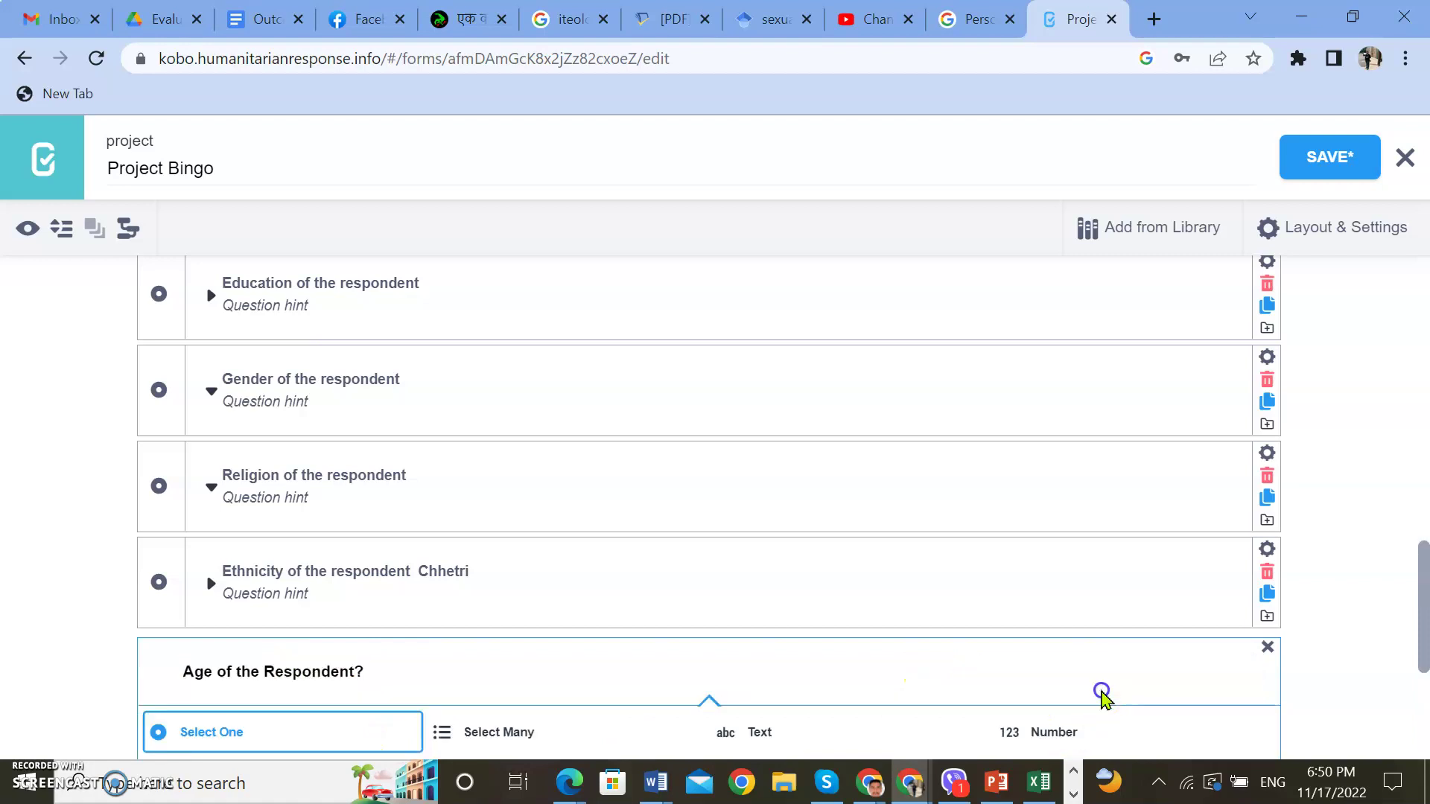
{"action": "left_click", "coordinate": [1056, 488]}
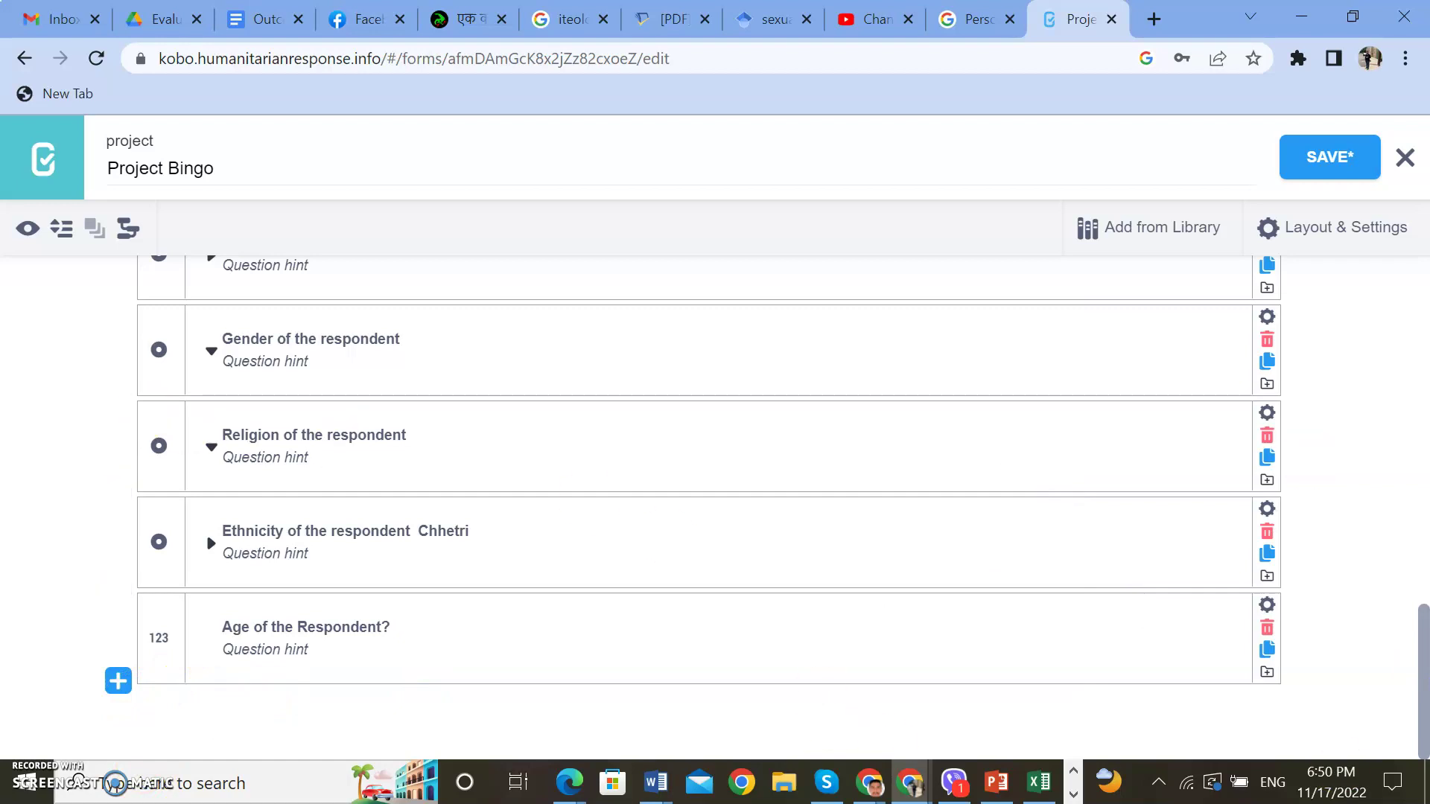
Add a Number question titled "Total member of household including respondent" after the age question
{"action": "key", "text": "alt+Tab"}
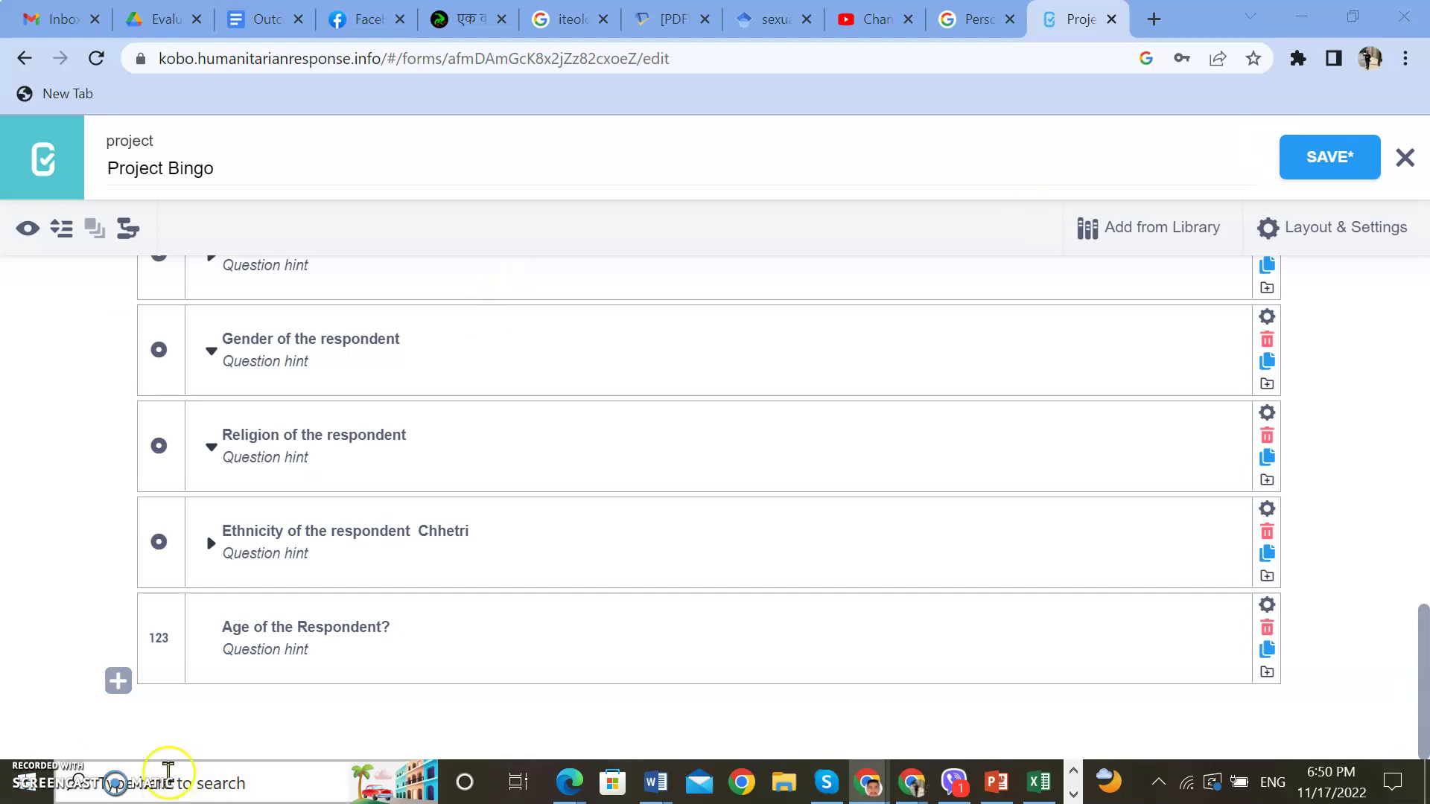
{"action": "left_click", "coordinate": [117, 681]}
{"action": "type", "text": "Total member of household including respondent"}
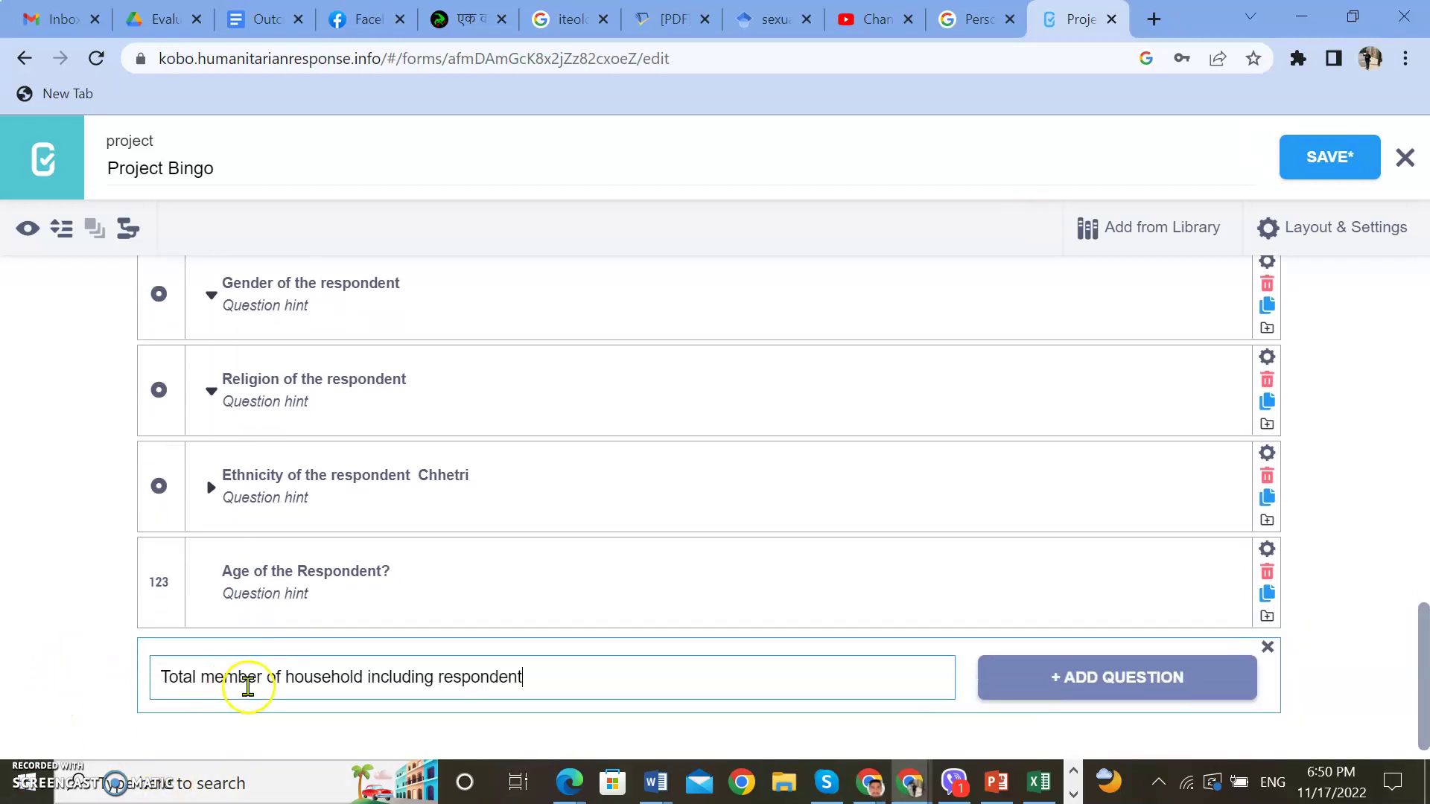
{"action": "left_click", "coordinate": [1070, 672]}
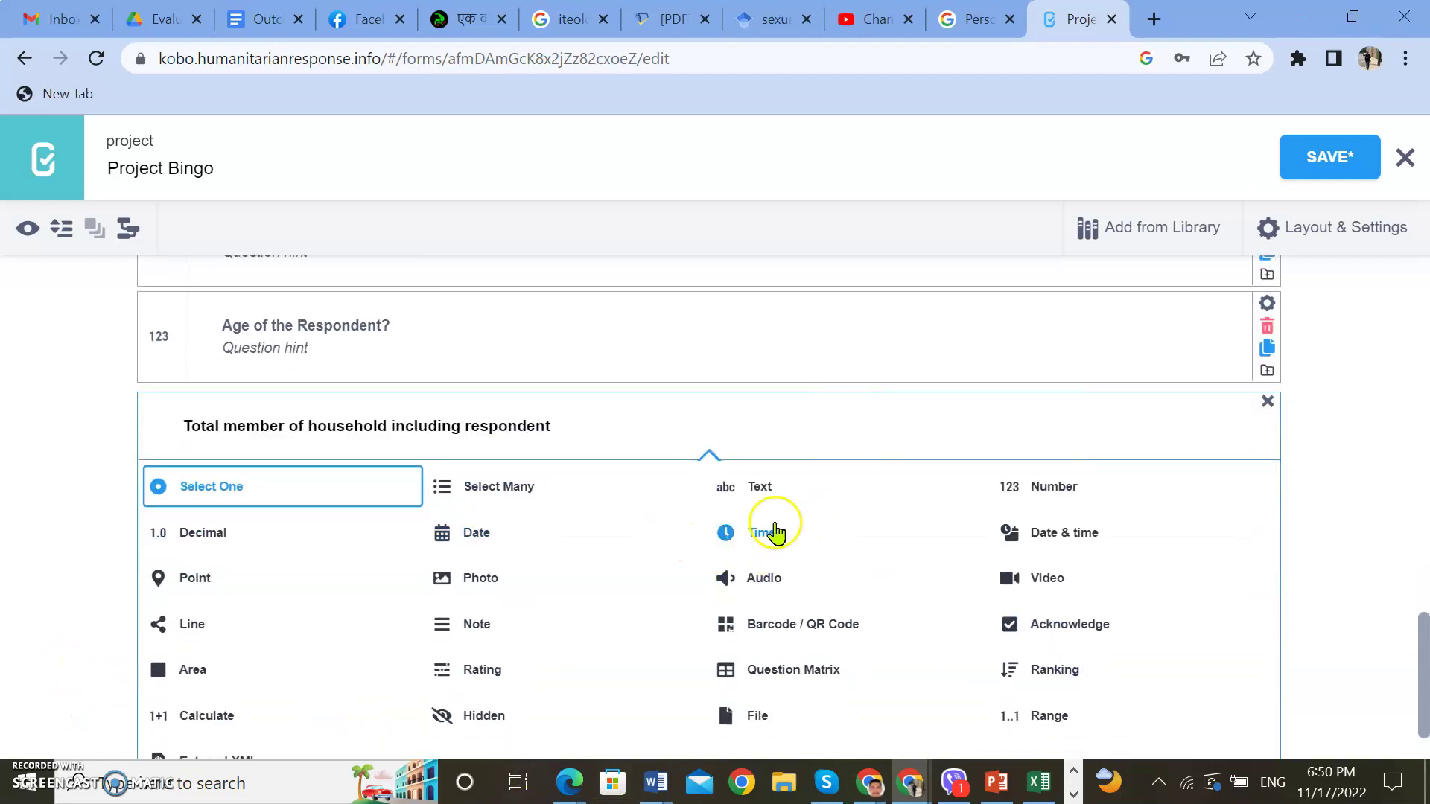
{"action": "left_click", "coordinate": [1021, 488]}
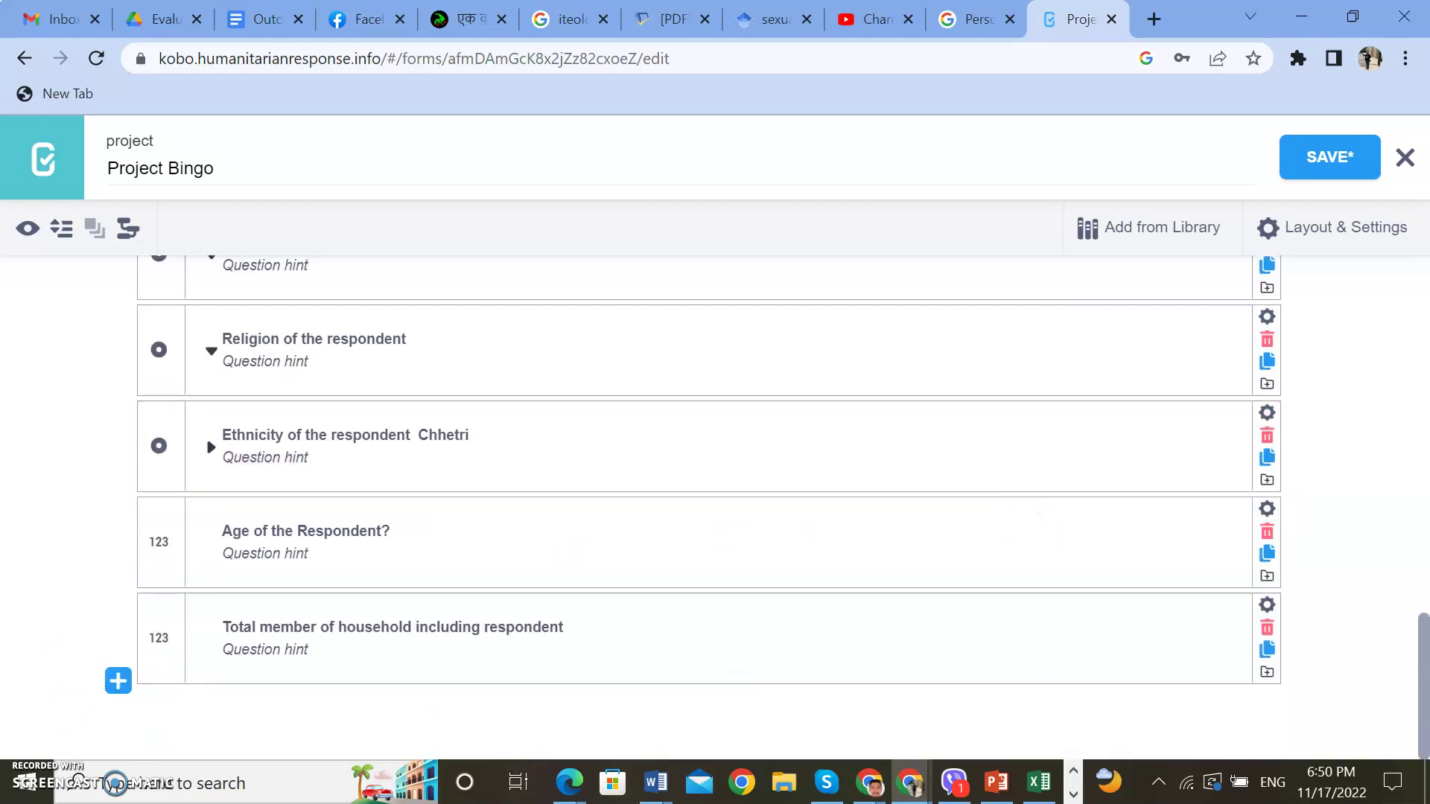
Add a Number question titled "Total Male members in the family including household head" after the total household member question
{"action": "left_click", "coordinate": [118, 681]}
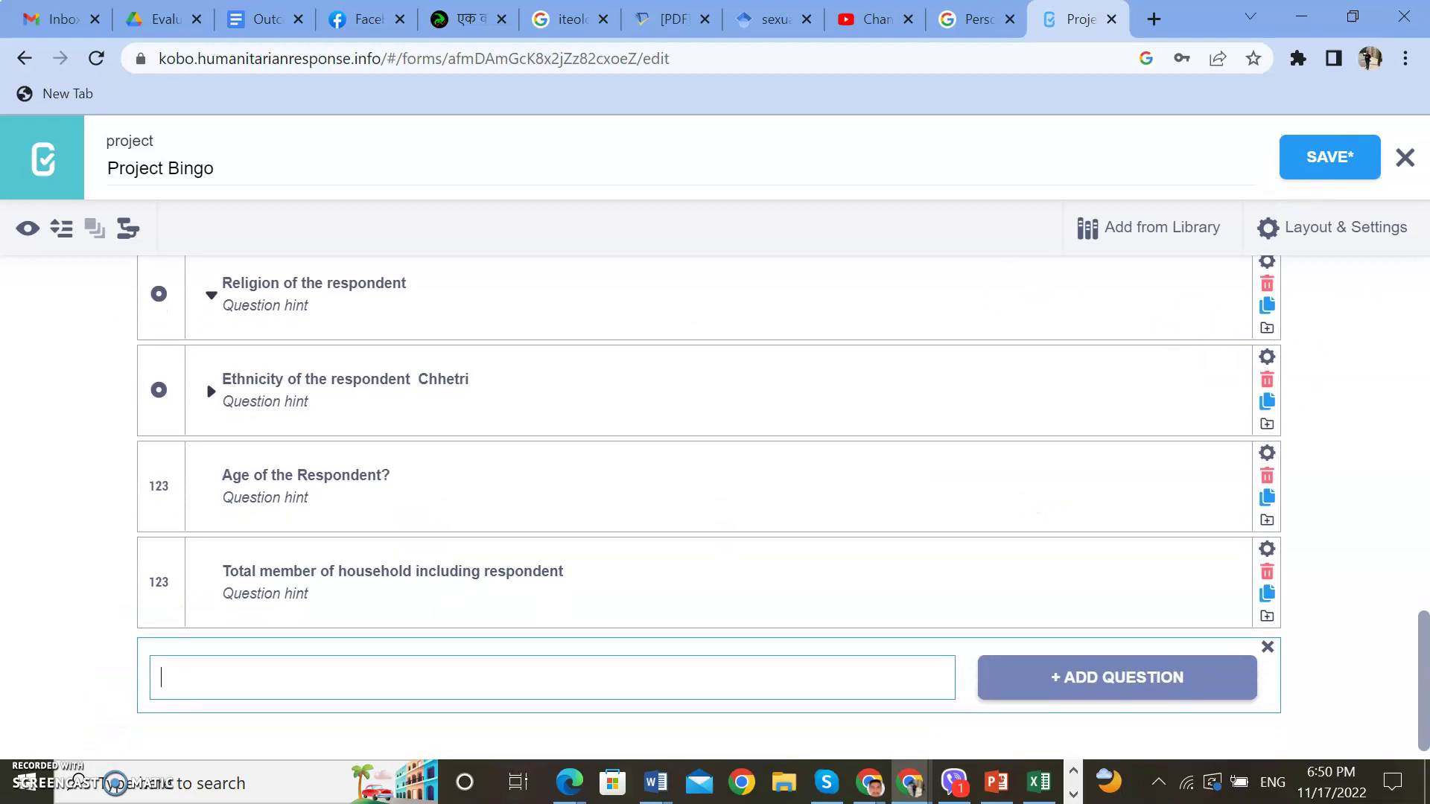
{"action": "key", "text": "alt+Tab"}
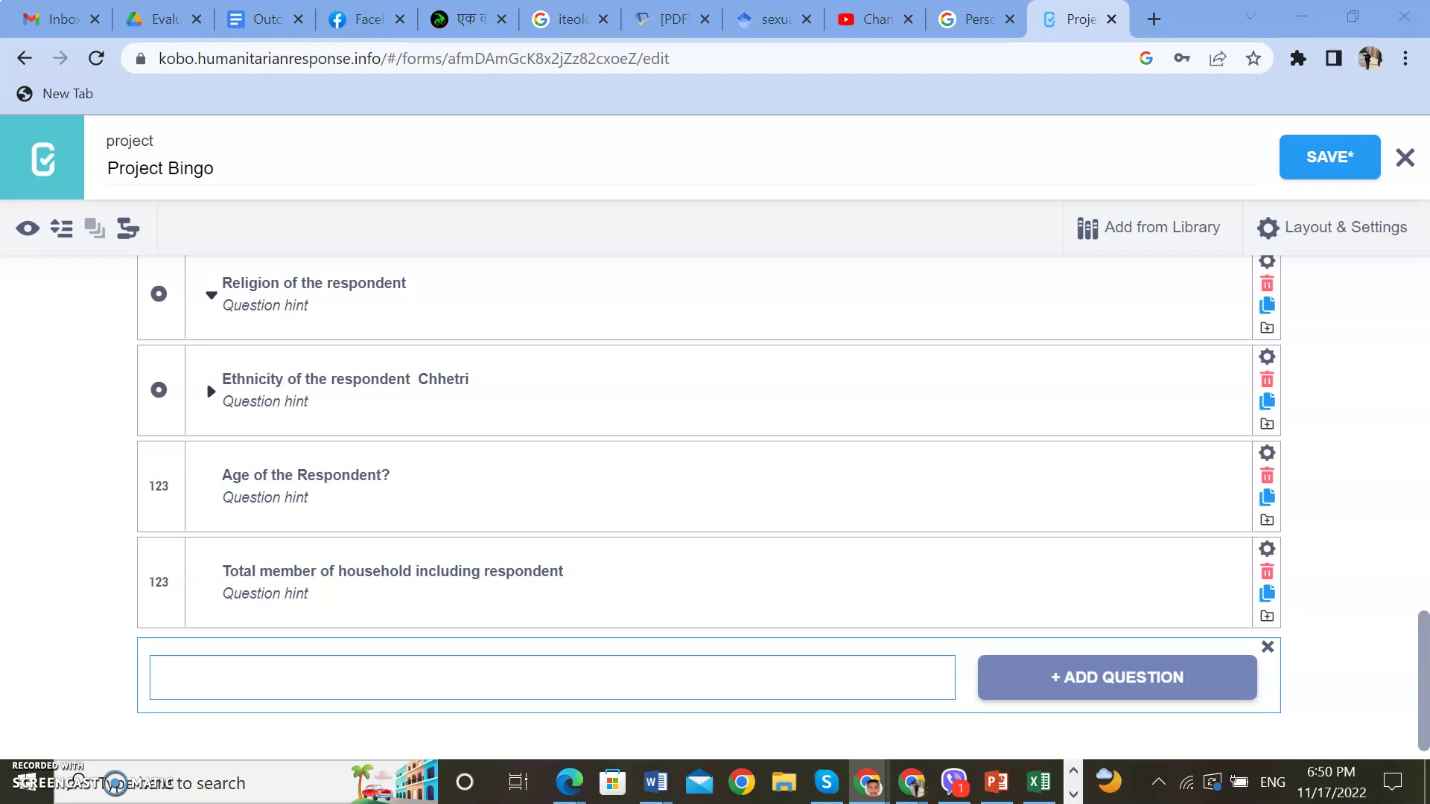
{"action": "left_click", "coordinate": [155, 674]}
{"action": "type", "text": "Total Male members in the family including household head"}
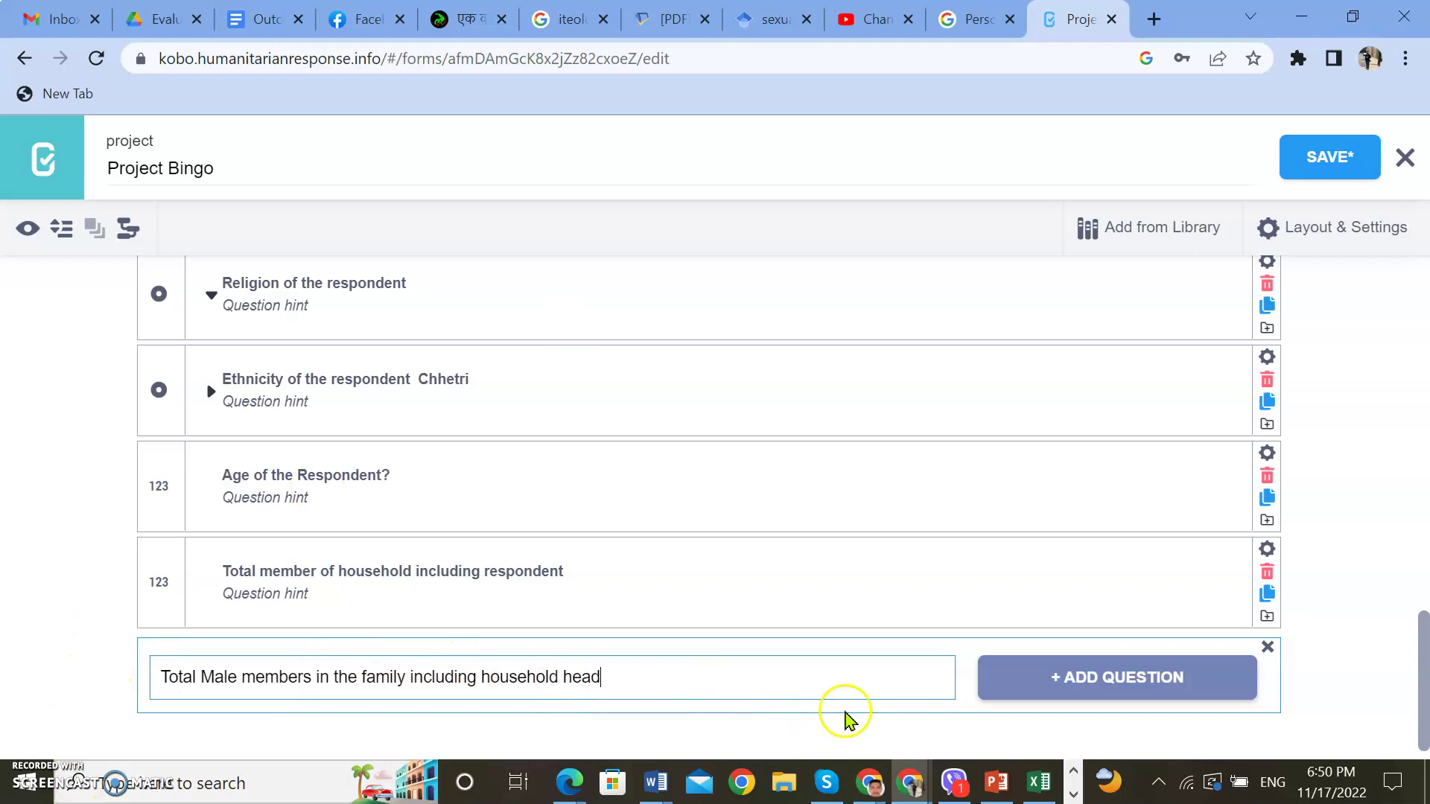
{"action": "left_click", "coordinate": [1155, 679]}
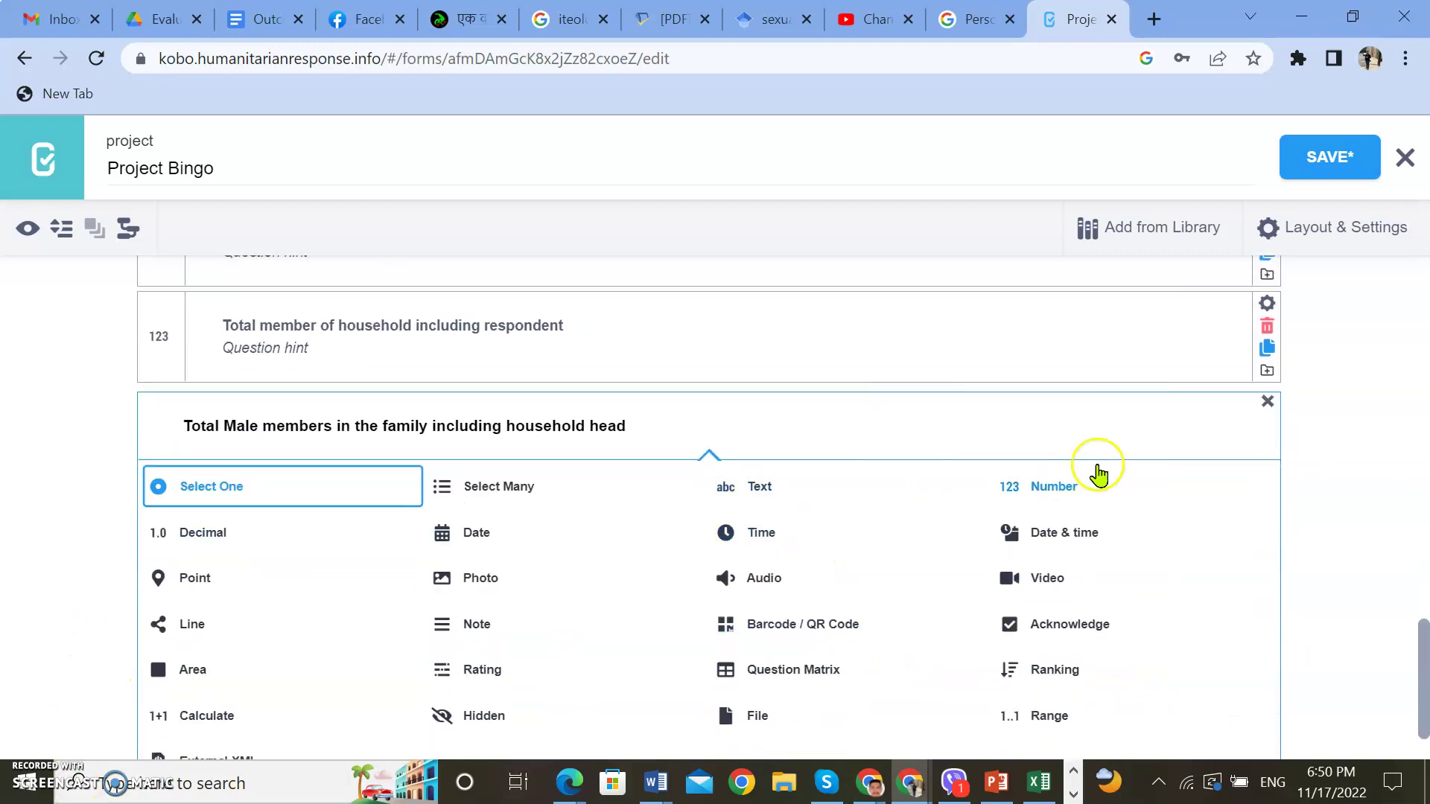
{"action": "left_click", "coordinate": [1043, 490]}
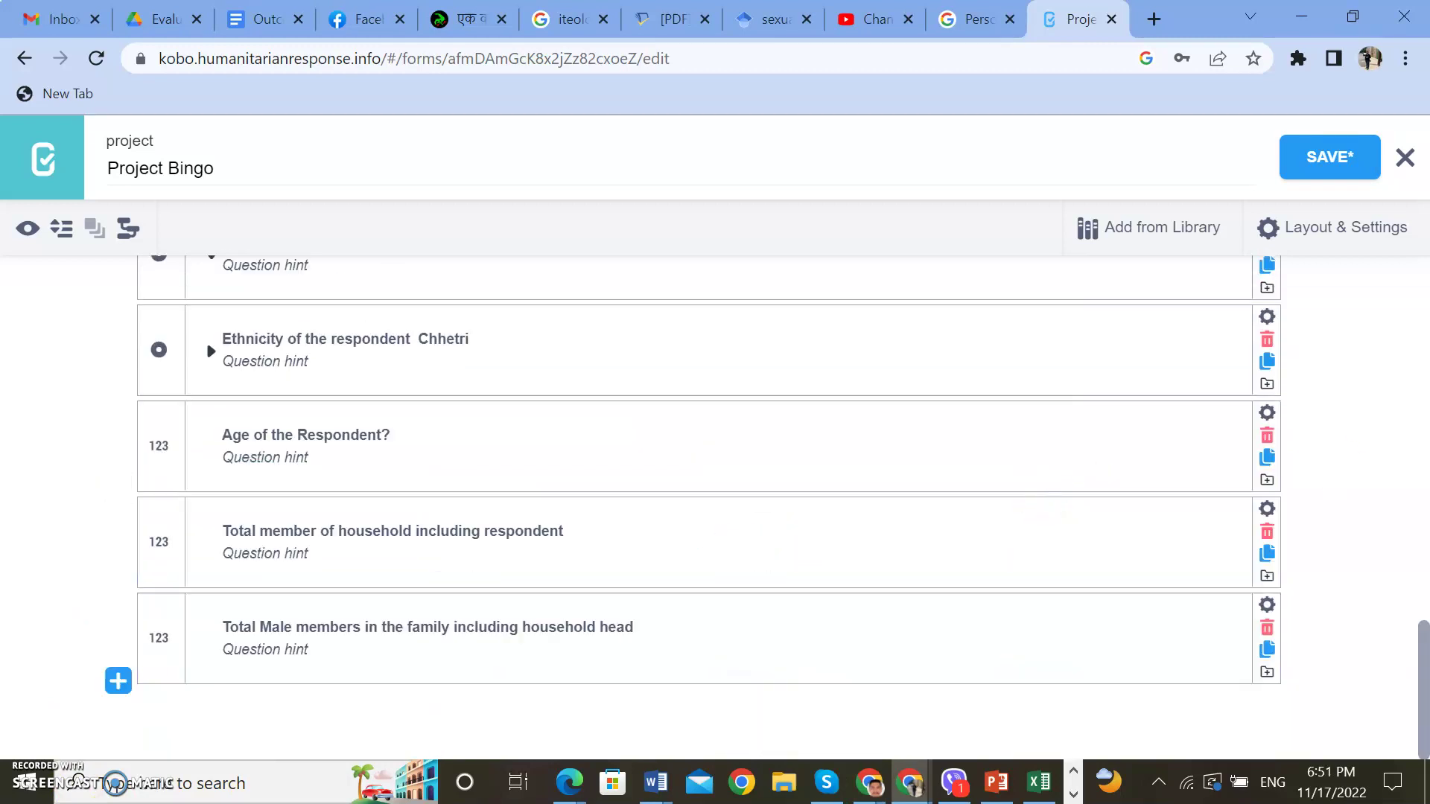
Add a Number question titled "Total Female members in the family including household head" after the male members question
{"action": "key", "text": "alt+Tab"}
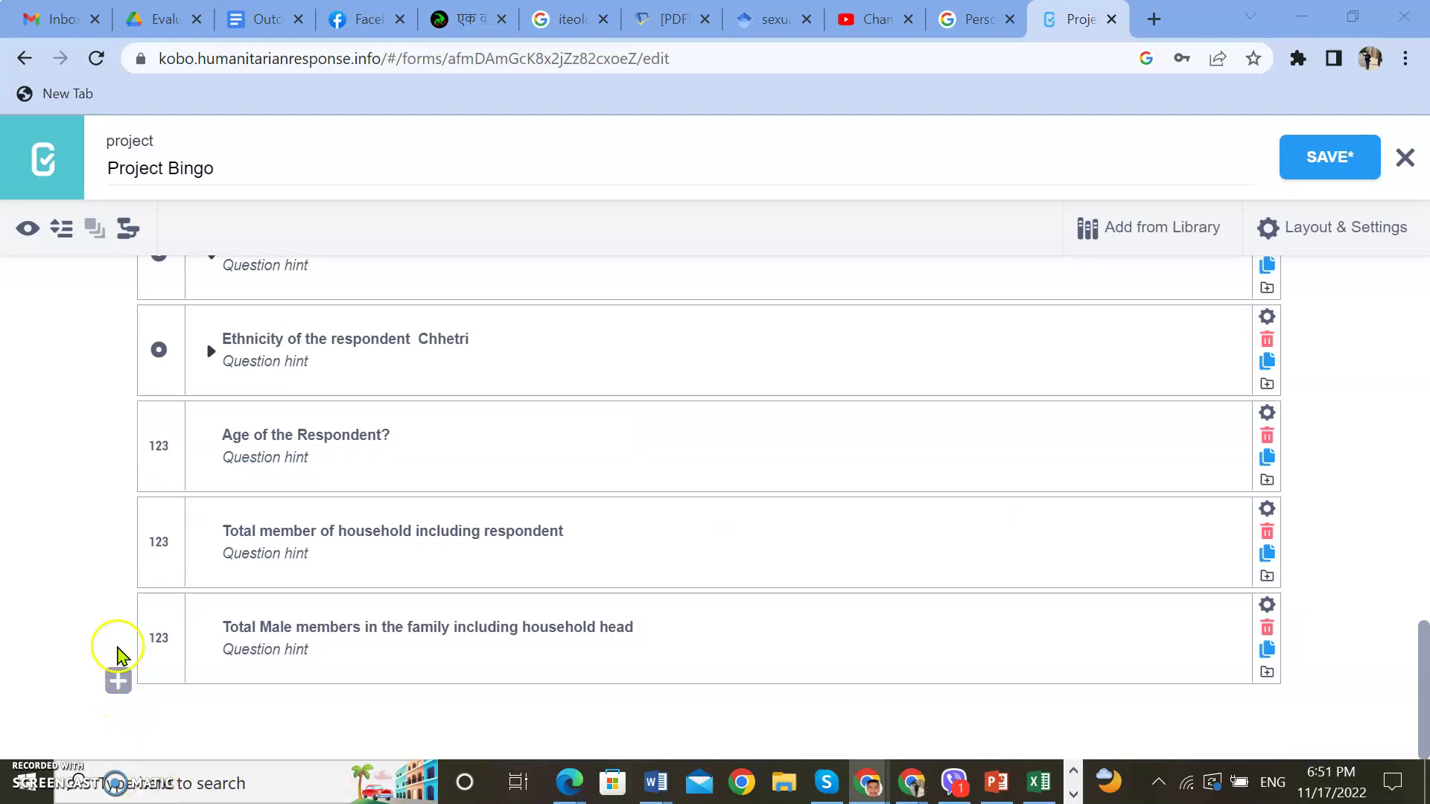
{"action": "left_click", "coordinate": [117, 681]}
{"action": "type", "text": "Total Female members in the family including household head"}
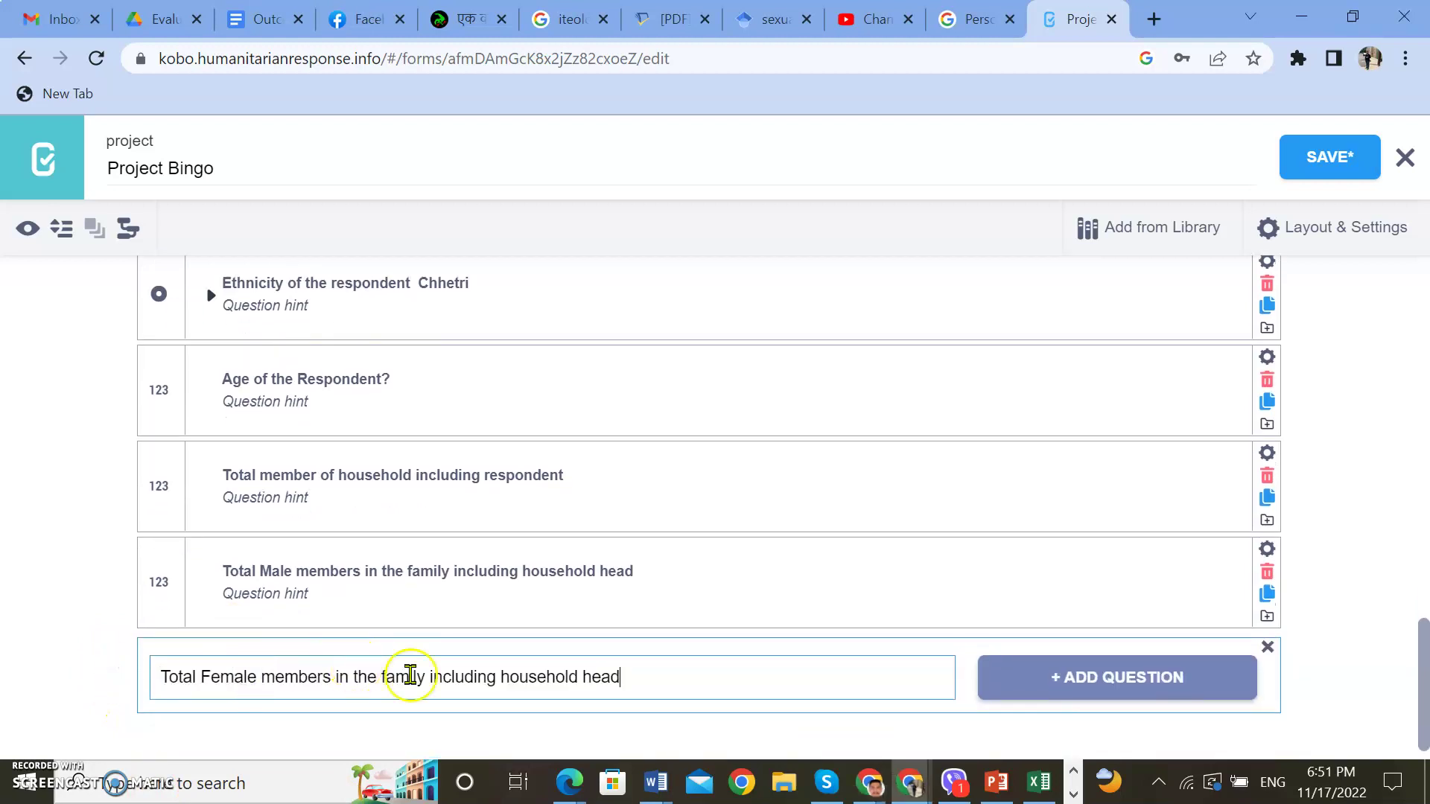
{"action": "left_click", "coordinate": [1096, 676]}
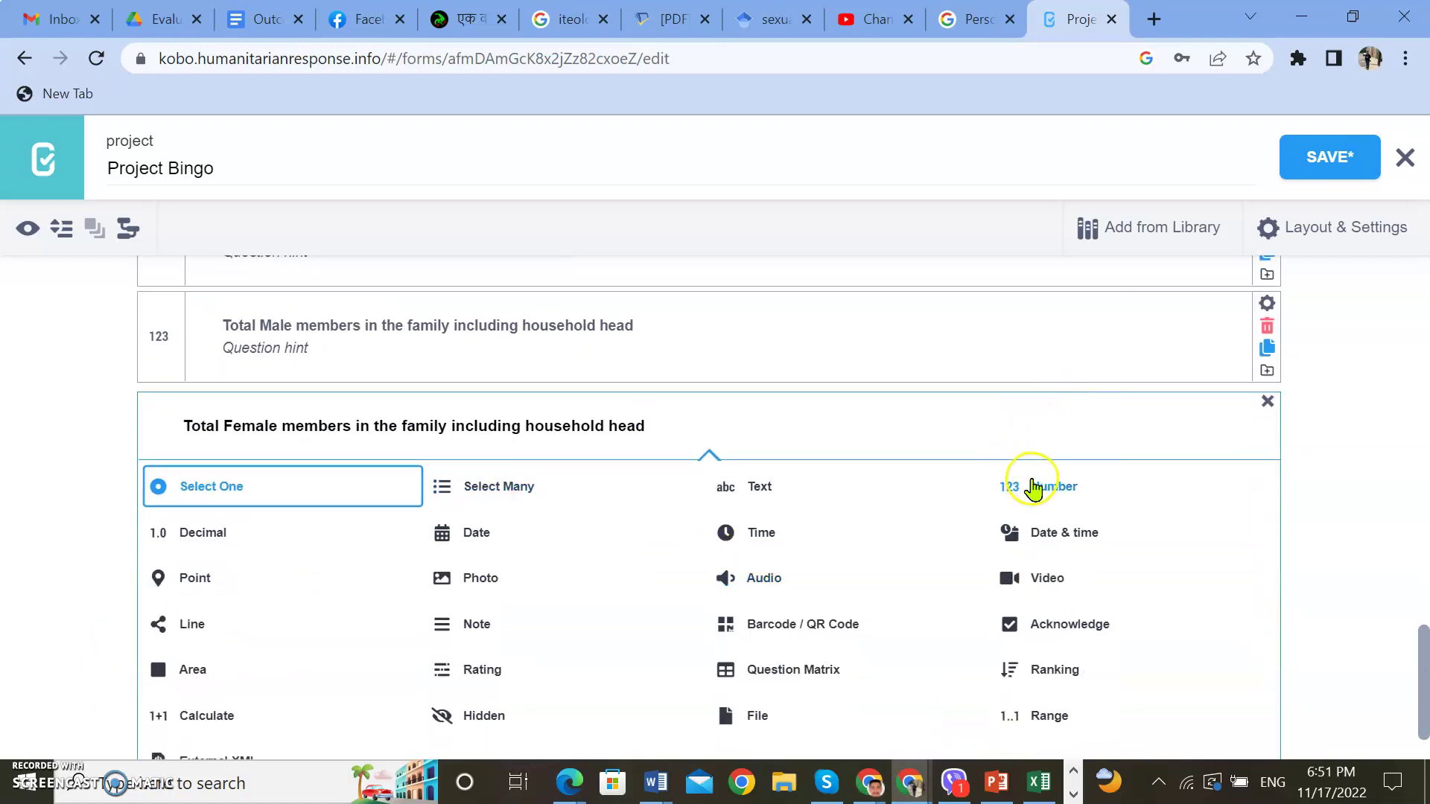
{"action": "left_click", "coordinate": [1036, 487]}
Look over the form's question list and save the form
{"action": "scroll", "coordinate": [466, 597], "scroll_direction": "up", "scroll_amount": 5}
{"action": "scroll", "coordinate": [475, 593], "scroll_direction": "up", "scroll_amount": 10}
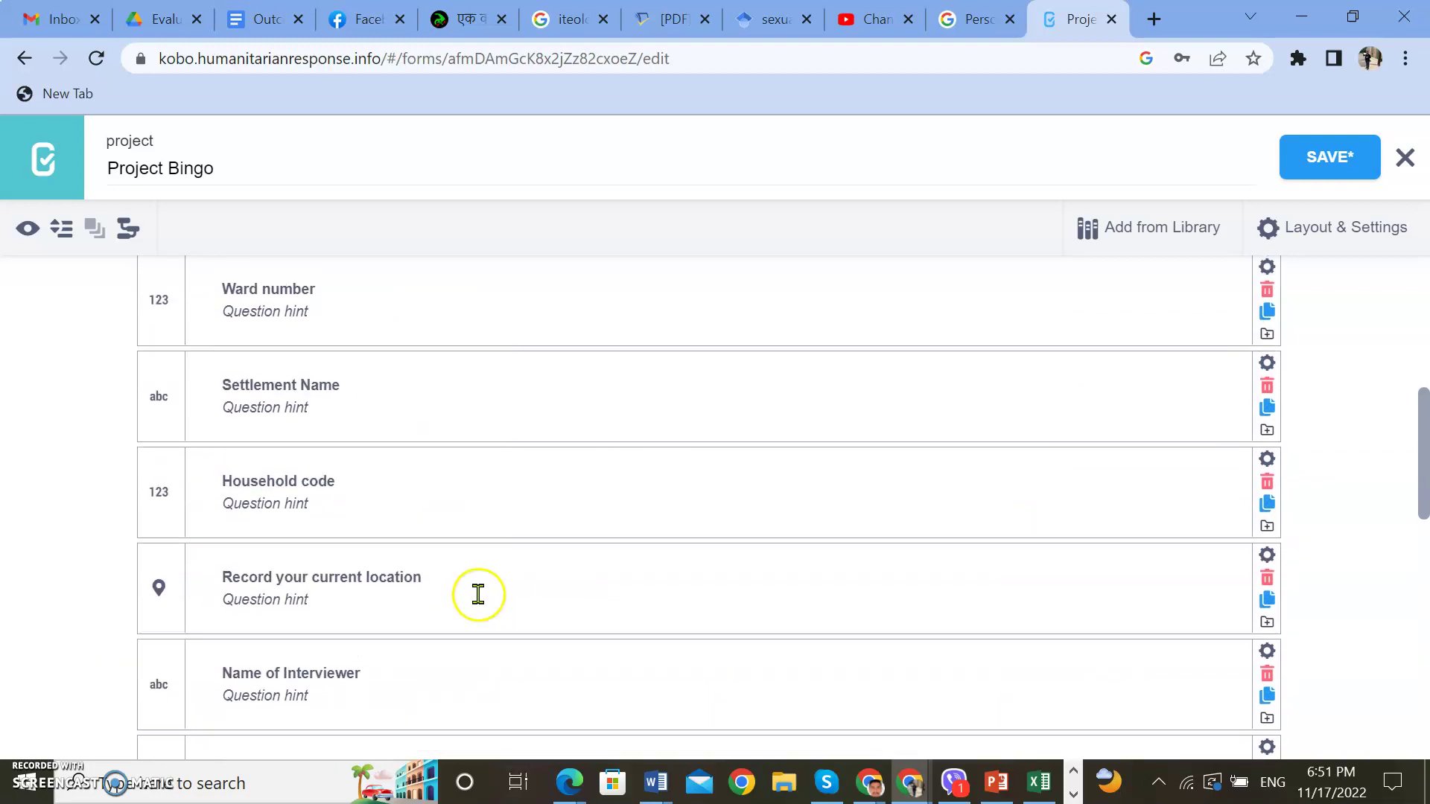
{"action": "scroll", "coordinate": [194, 568], "scroll_direction": "down", "scroll_amount": 5}
{"action": "scroll", "coordinate": [215, 578], "scroll_direction": "down", "scroll_amount": 15}
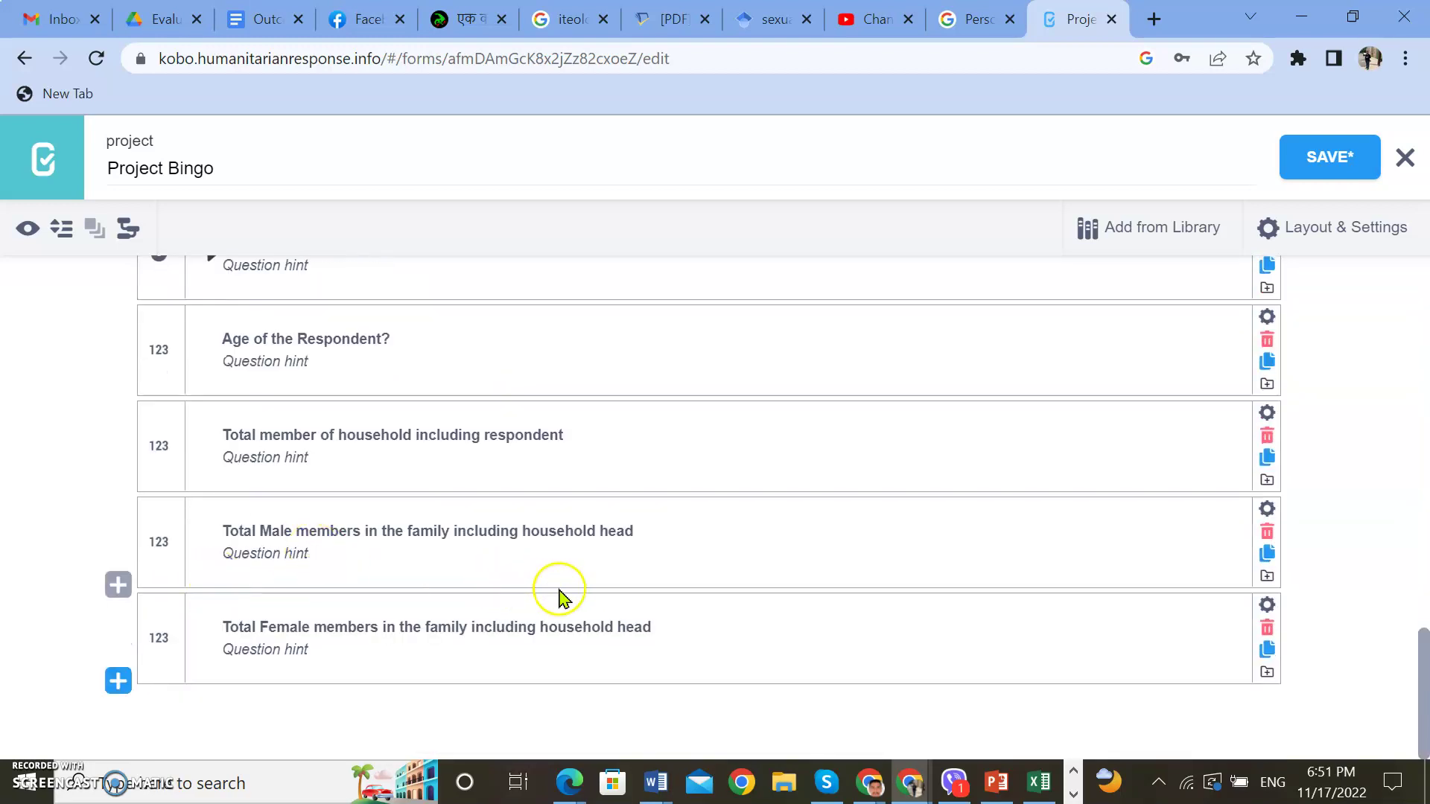
{"action": "scroll", "coordinate": [844, 533], "scroll_direction": "up", "scroll_amount": 3}
{"action": "scroll", "coordinate": [844, 533], "scroll_direction": "down", "scroll_amount": 1}
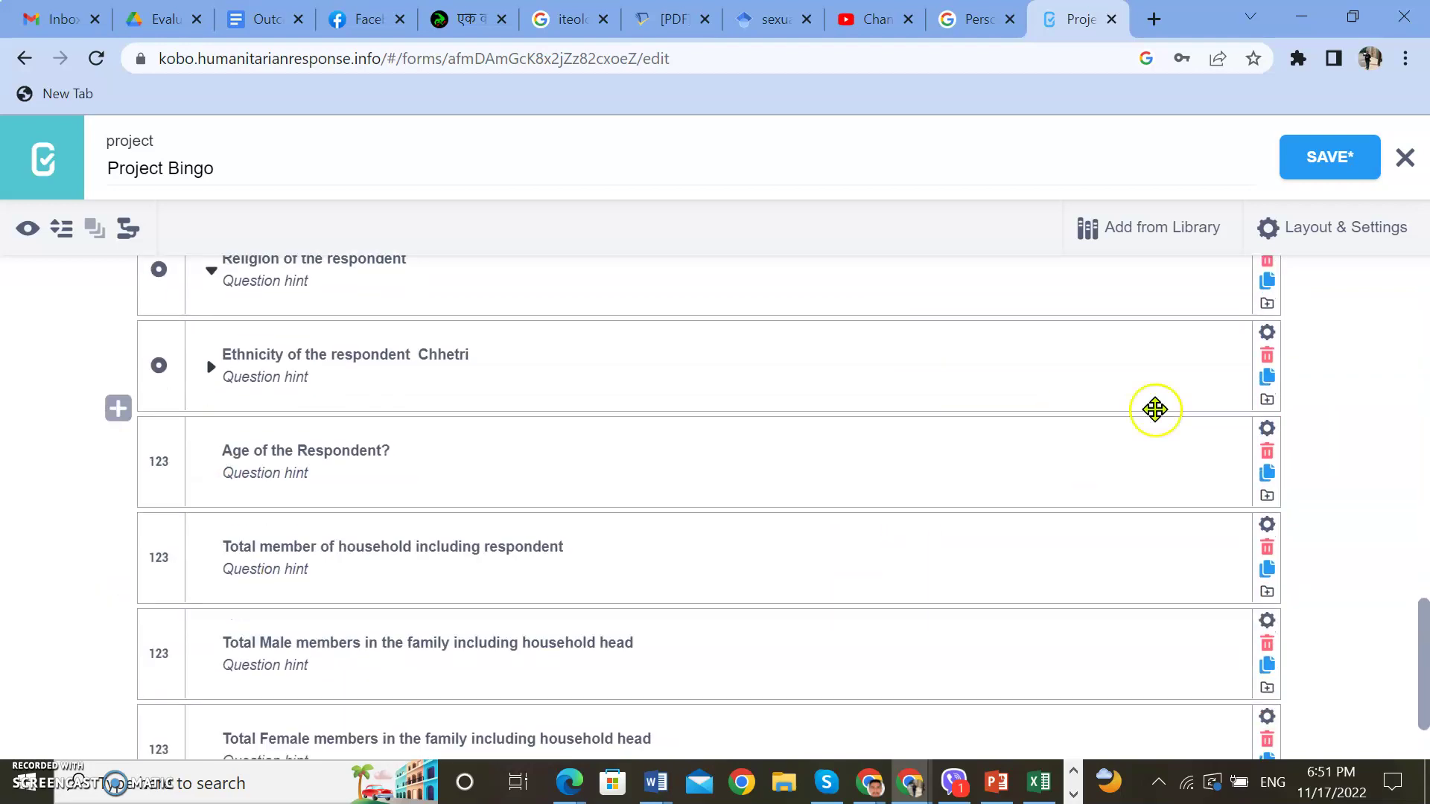
{"action": "left_click", "coordinate": [1328, 166]}
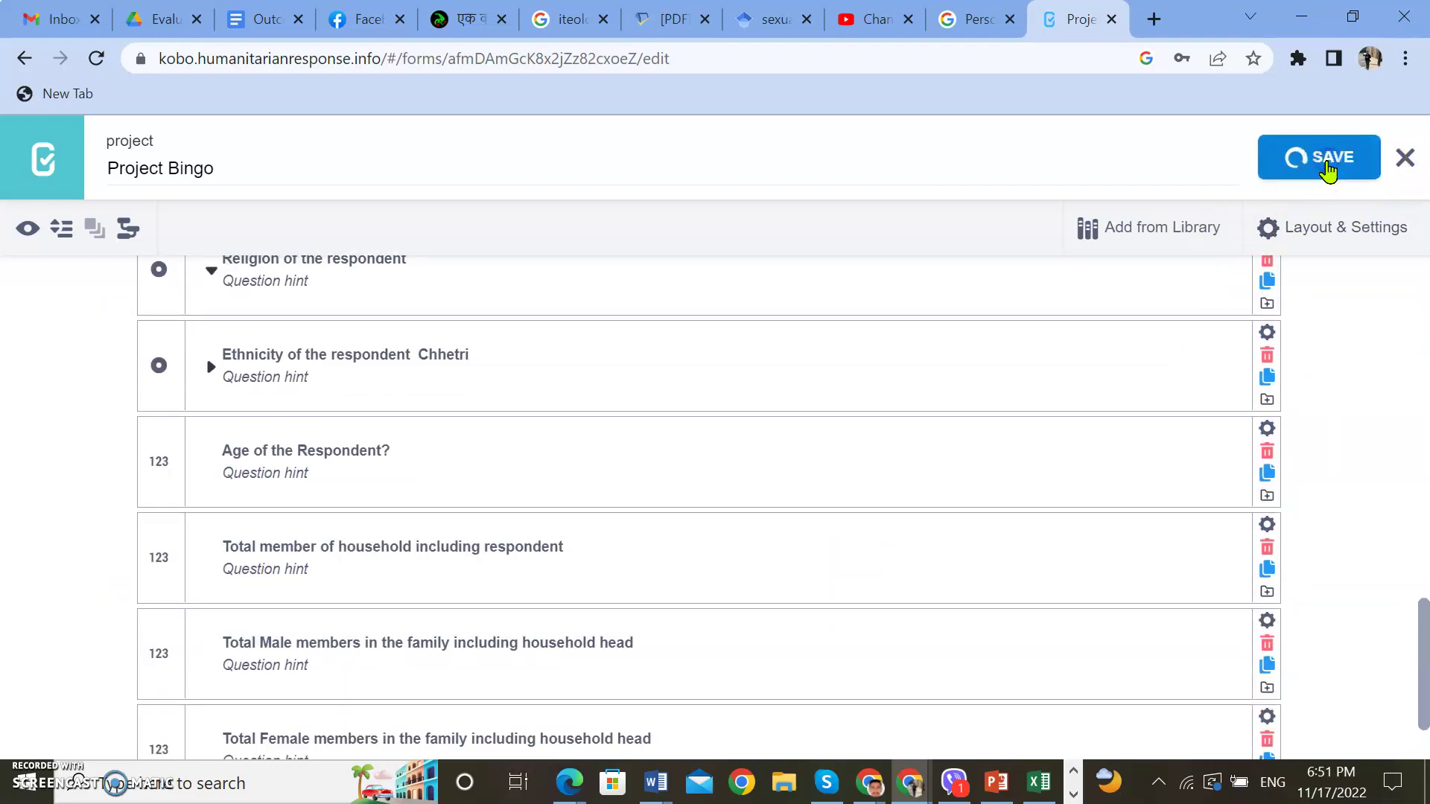
{"action": "scroll", "coordinate": [686, 467], "scroll_direction": "down", "scroll_amount": 1}
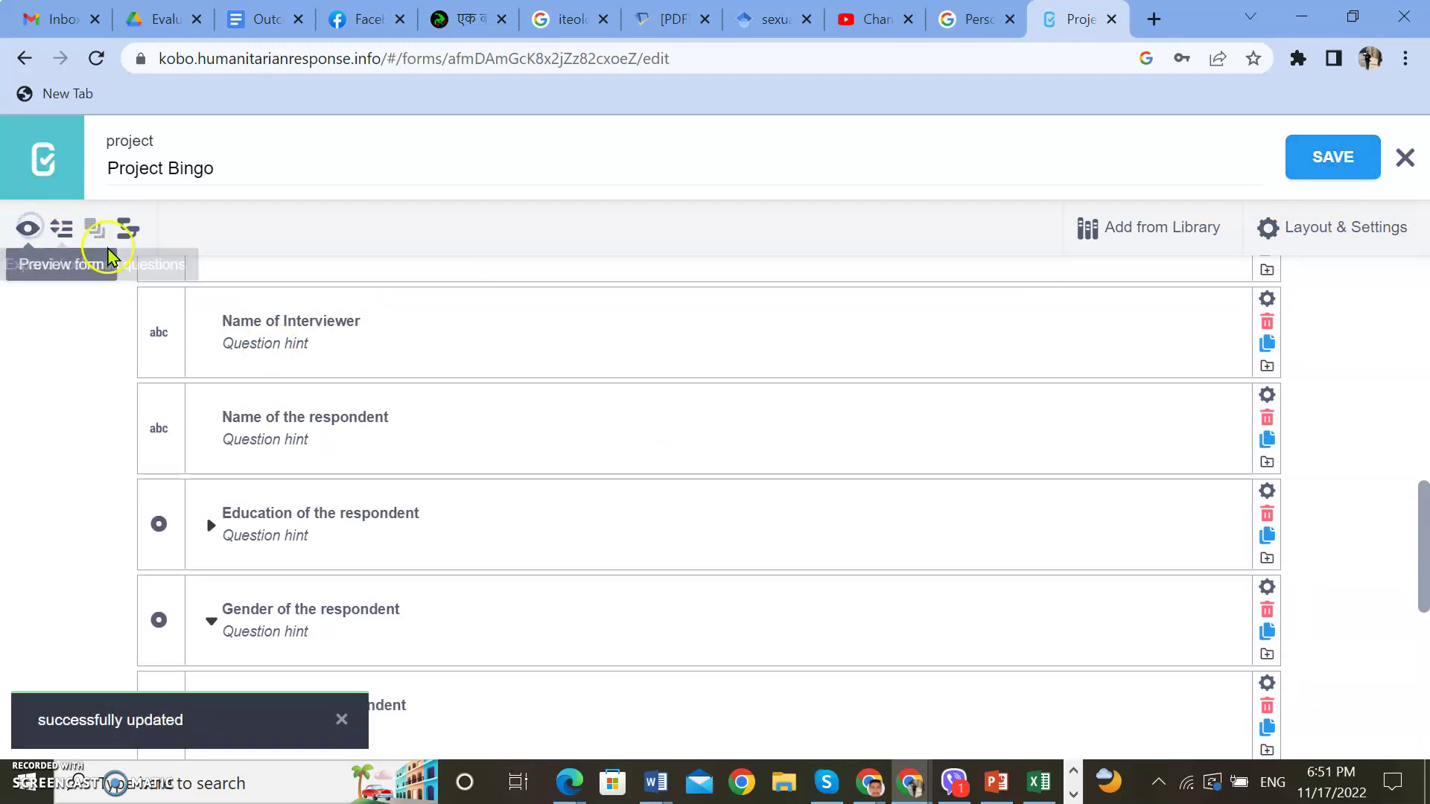
Open the form preview and examine its questions from the acknowledgement through to the household member counts
{"action": "left_click", "coordinate": [30, 233]}
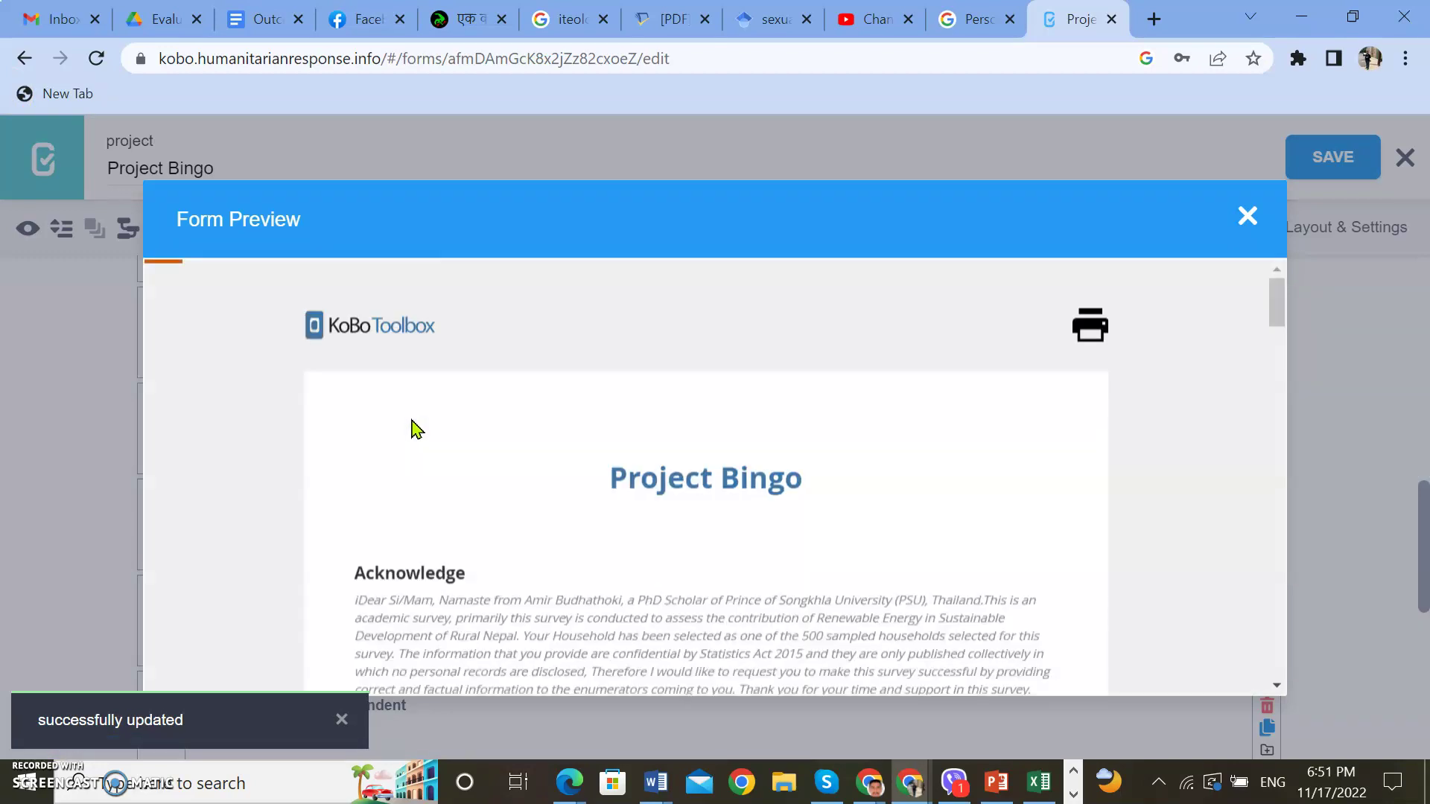
{"action": "scroll", "coordinate": [737, 450], "scroll_direction": "down", "scroll_amount": 8}
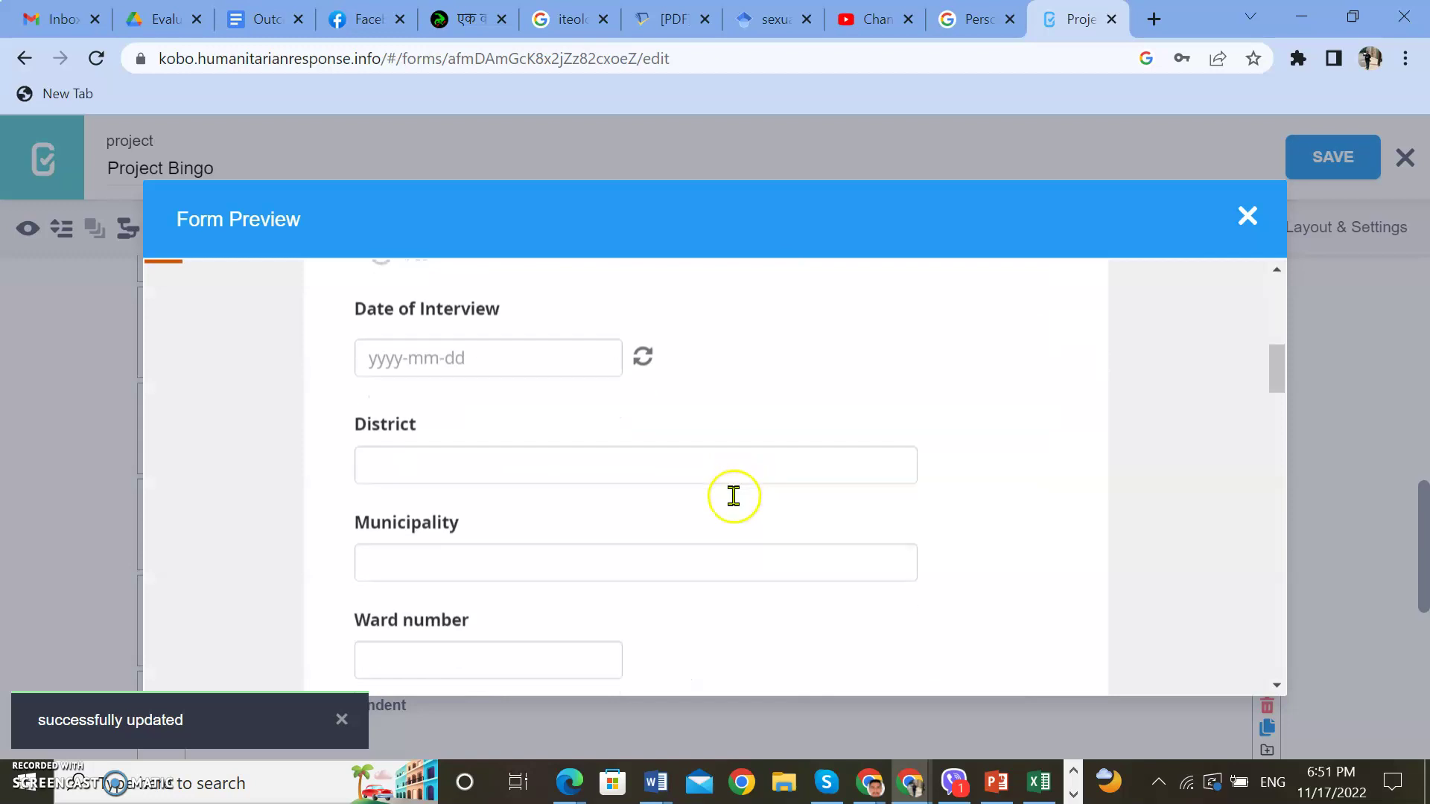
{"action": "scroll", "coordinate": [734, 495], "scroll_direction": "down", "scroll_amount": 10}
{"action": "scroll", "coordinate": [613, 451], "scroll_direction": "down", "scroll_amount": 15}
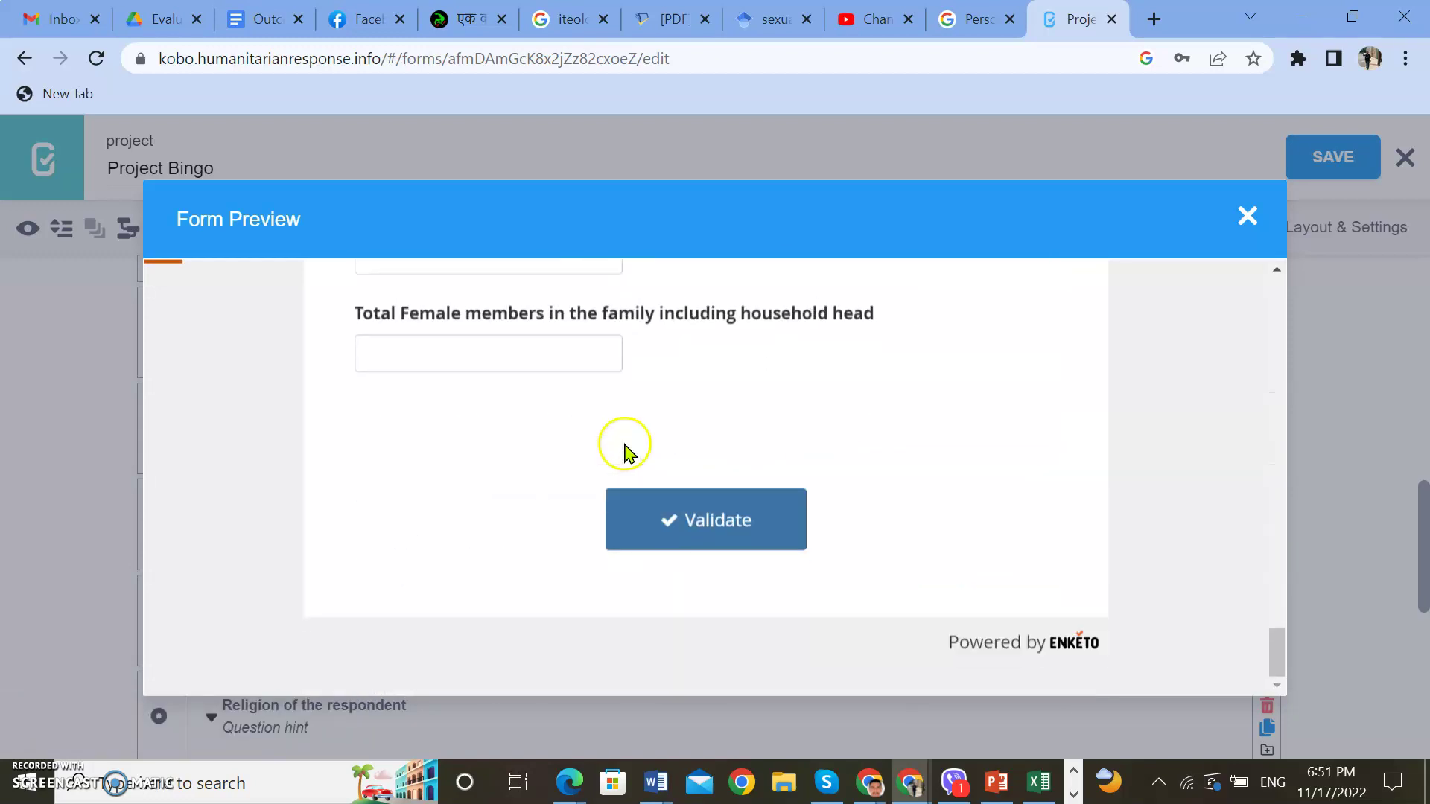
{"action": "scroll", "coordinate": [601, 462], "scroll_direction": "up", "scroll_amount": 8}
{"action": "scroll", "coordinate": [596, 467], "scroll_direction": "down", "scroll_amount": 6}
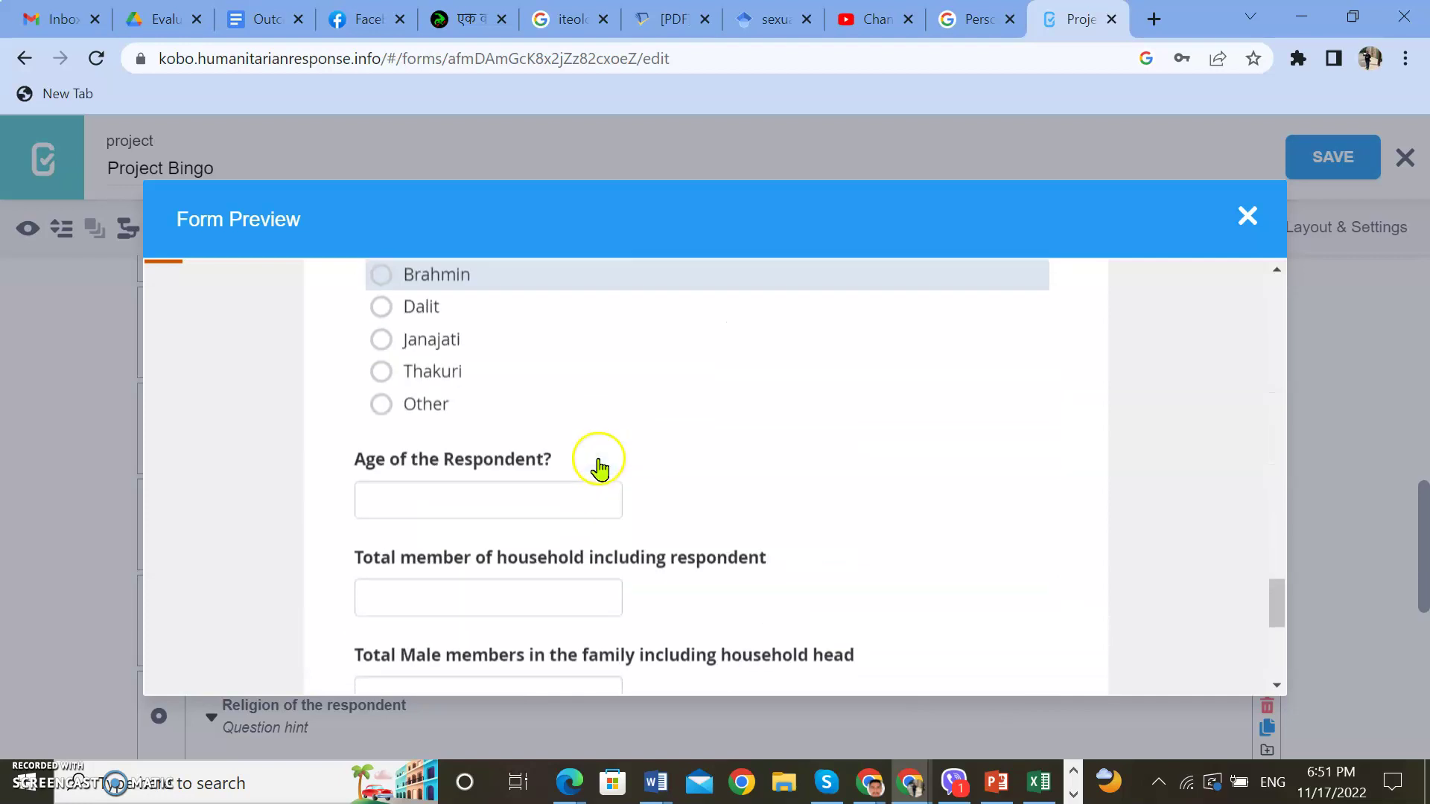
{"action": "scroll", "coordinate": [504, 360], "scroll_direction": "up", "scroll_amount": 3}
{"action": "scroll", "coordinate": [520, 402], "scroll_direction": "down", "scroll_amount": 2}
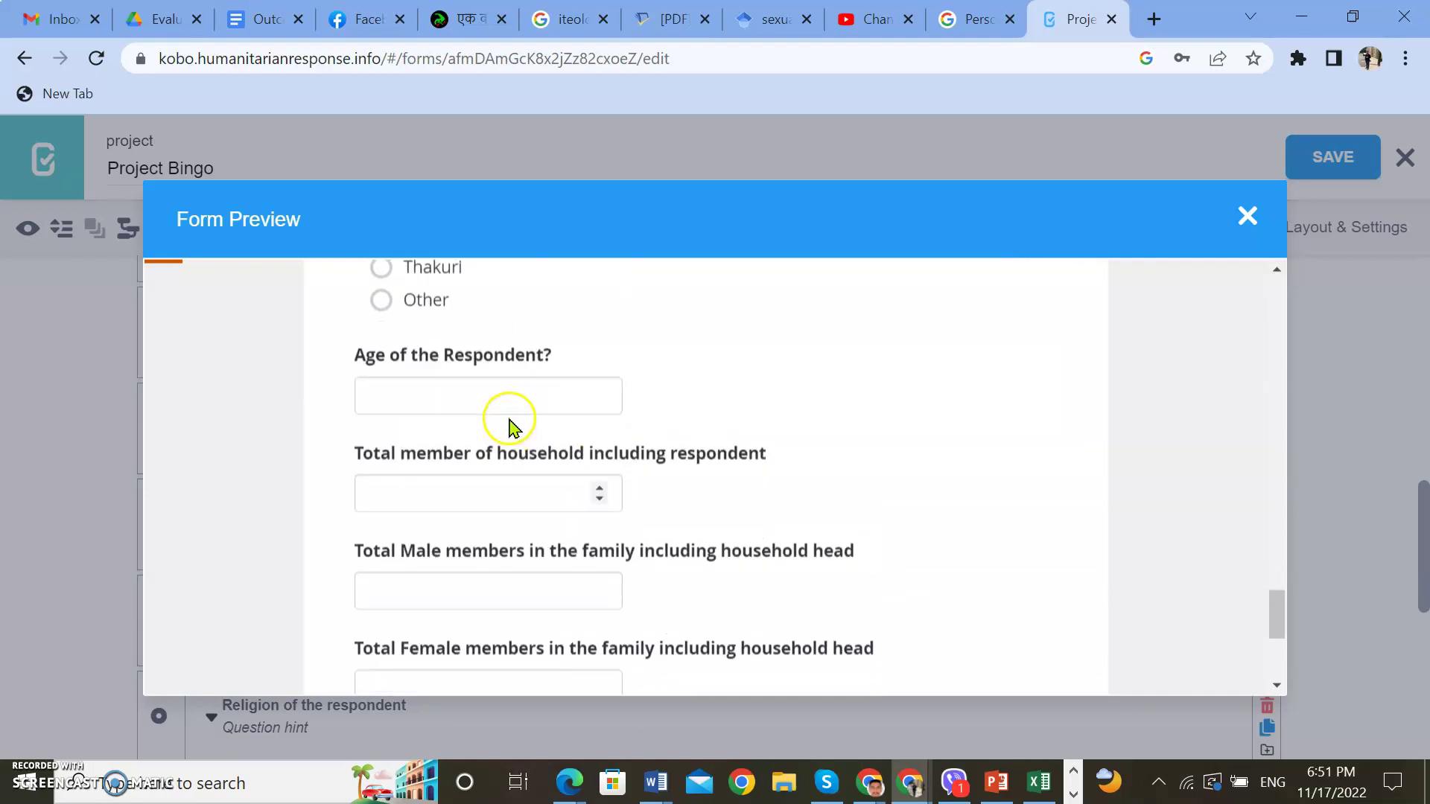
Fill in the preview's test answers: respondent age 80, total household members 5, male members 3 and female members 2
{"action": "left_click", "coordinate": [484, 386]}
{"action": "scroll", "coordinate": [719, 452], "scroll_direction": "up", "scroll_amount": 3}
{"action": "scroll", "coordinate": [724, 450], "scroll_direction": "down", "scroll_amount": 5}
{"action": "scroll", "coordinate": [600, 450], "scroll_direction": "up", "scroll_amount": 2}
{"action": "scroll", "coordinate": [510, 458], "scroll_direction": "up", "scroll_amount": 3}
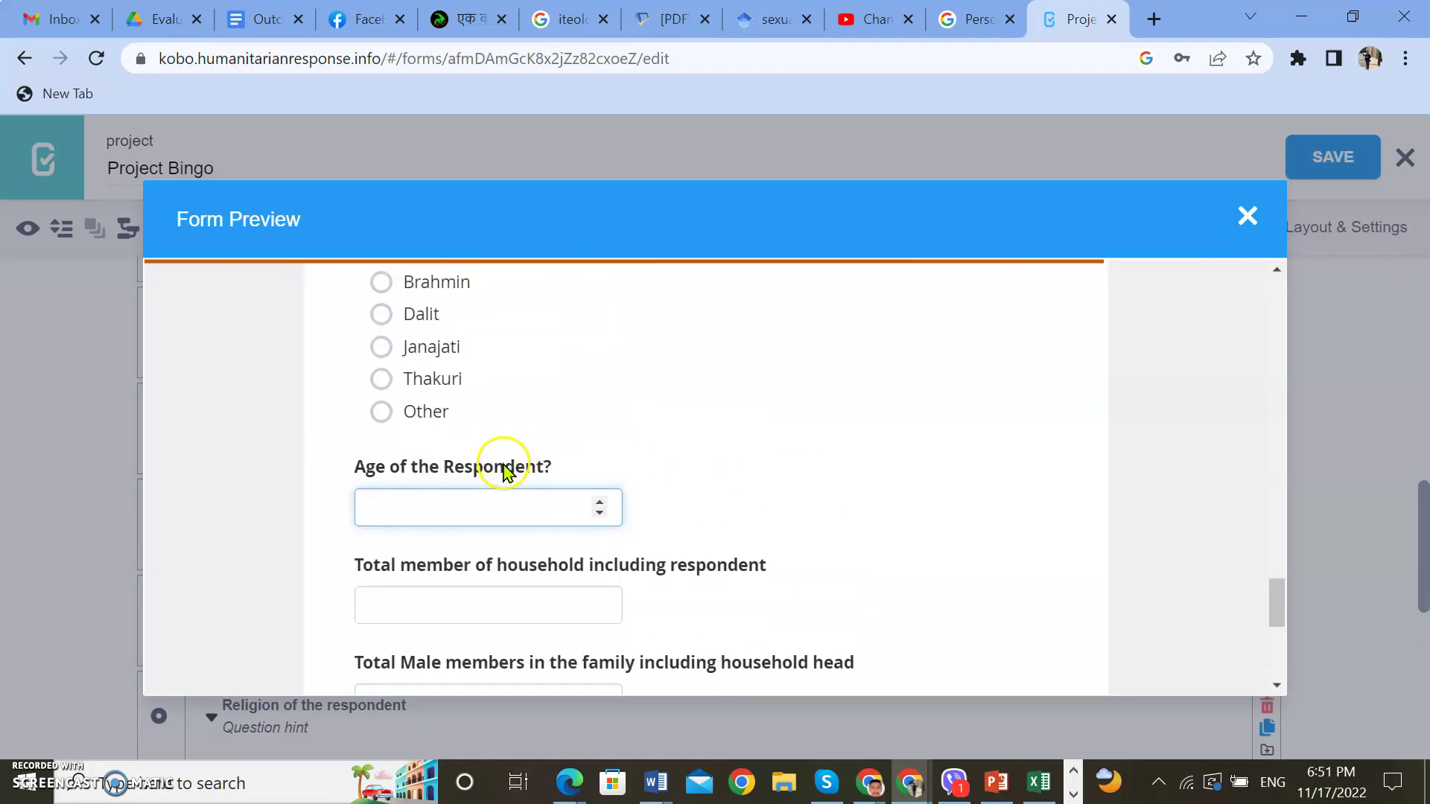
{"action": "scroll", "coordinate": [501, 479], "scroll_direction": "down", "scroll_amount": 2}
{"action": "scroll", "coordinate": [542, 514], "scroll_direction": "down", "scroll_amount": 3}
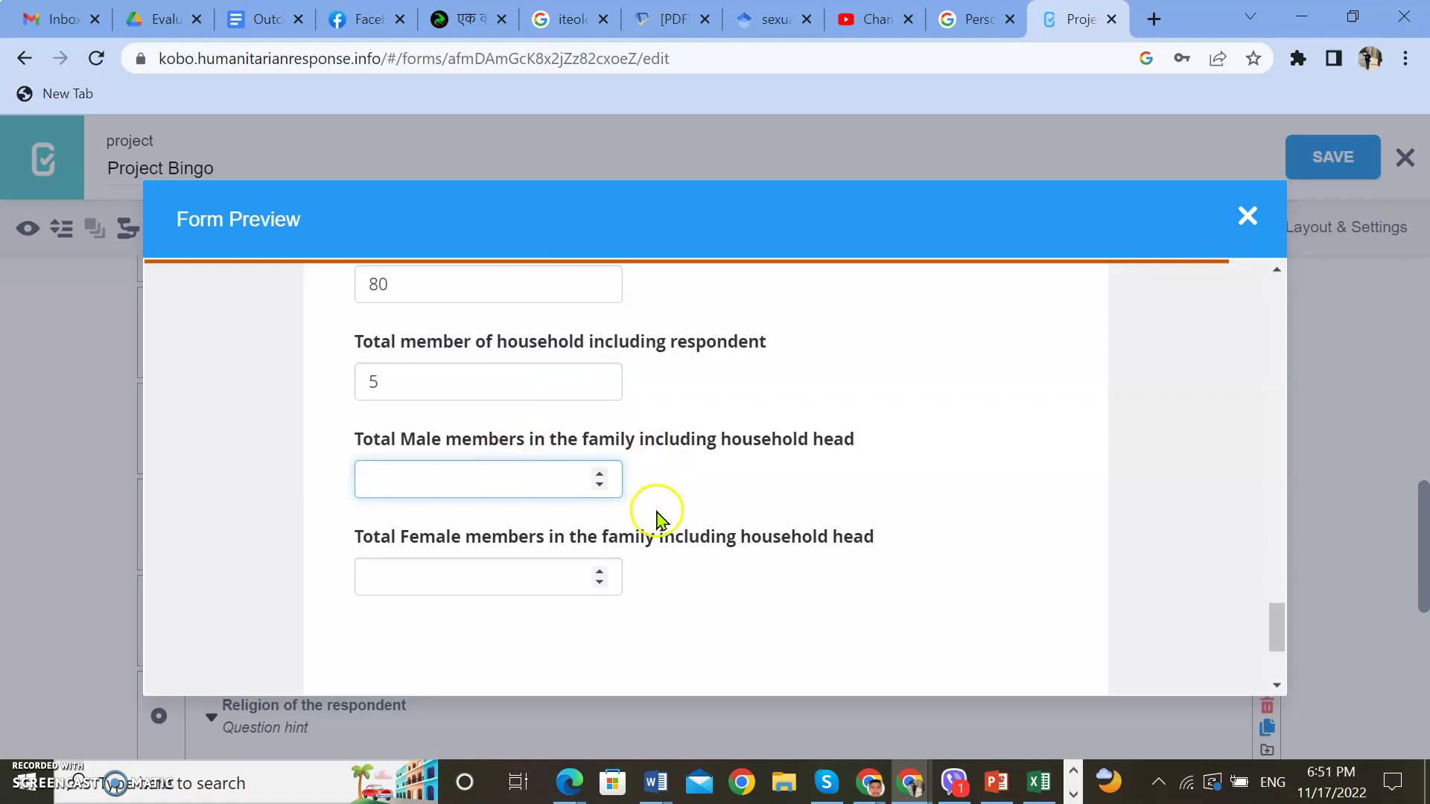
{"action": "left_click", "coordinate": [527, 570]}
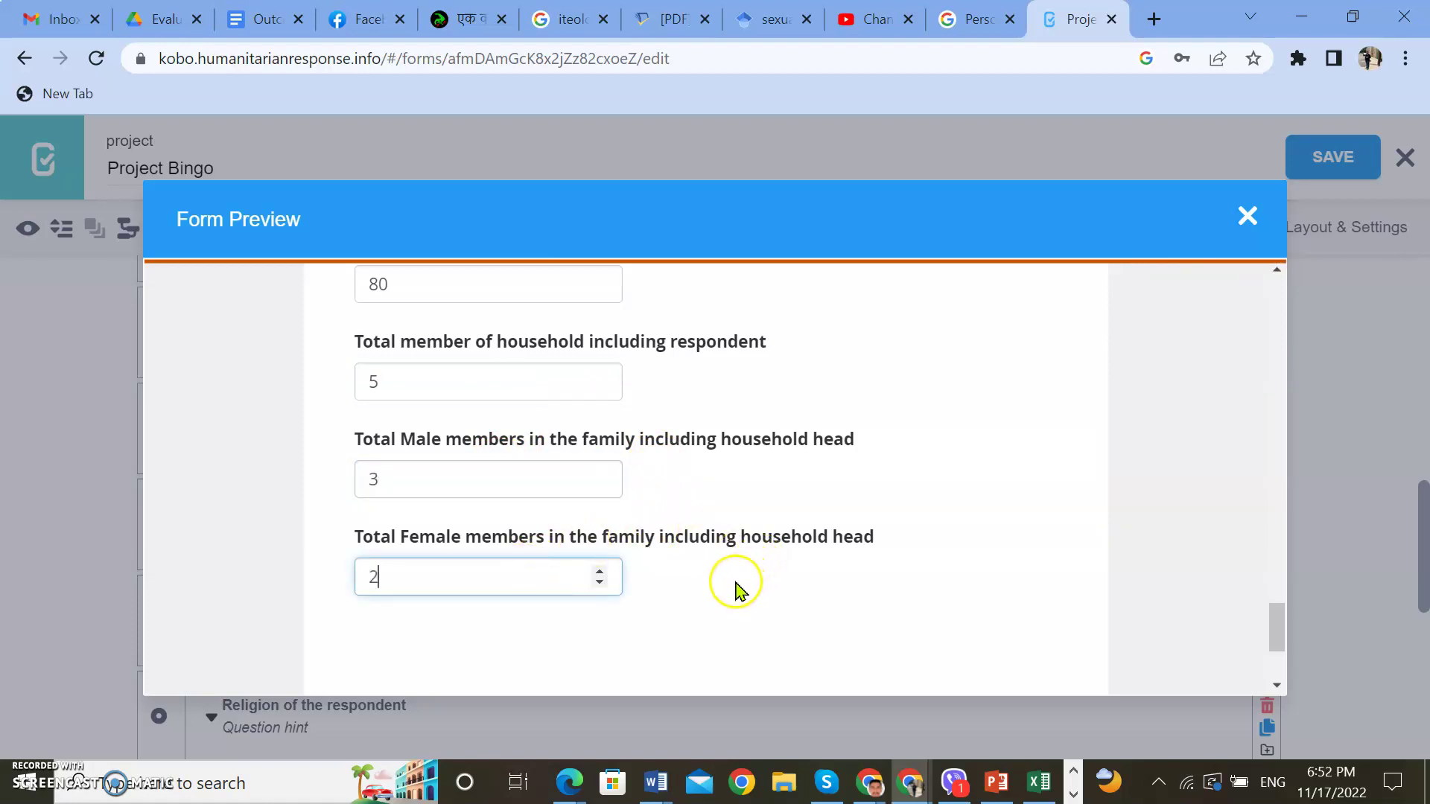
Validate the filled-in form preview and dismiss the validation result
{"action": "scroll", "coordinate": [736, 588], "scroll_direction": "down", "scroll_amount": 3}
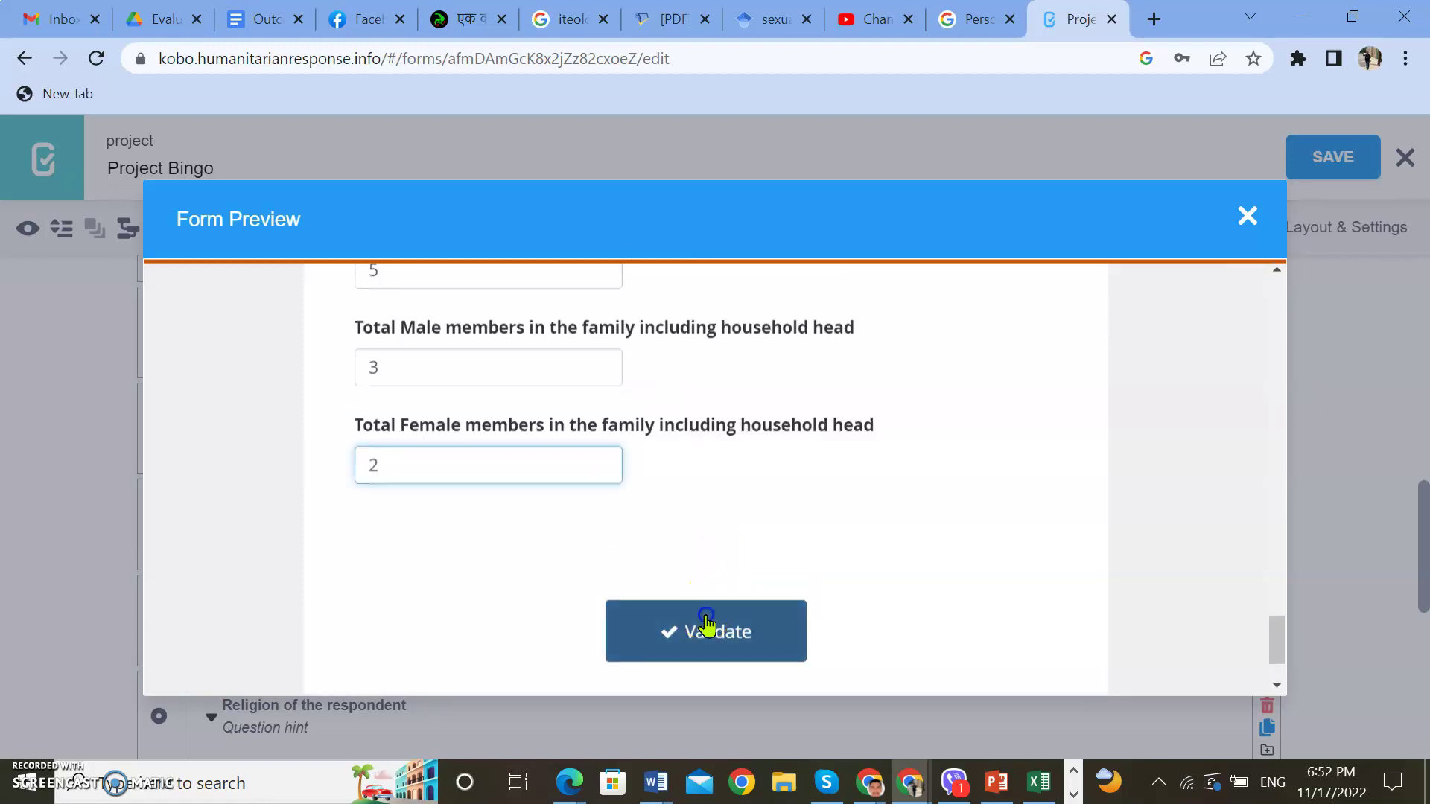
{"action": "left_click", "coordinate": [711, 629]}
{"action": "left_click", "coordinate": [962, 642]}
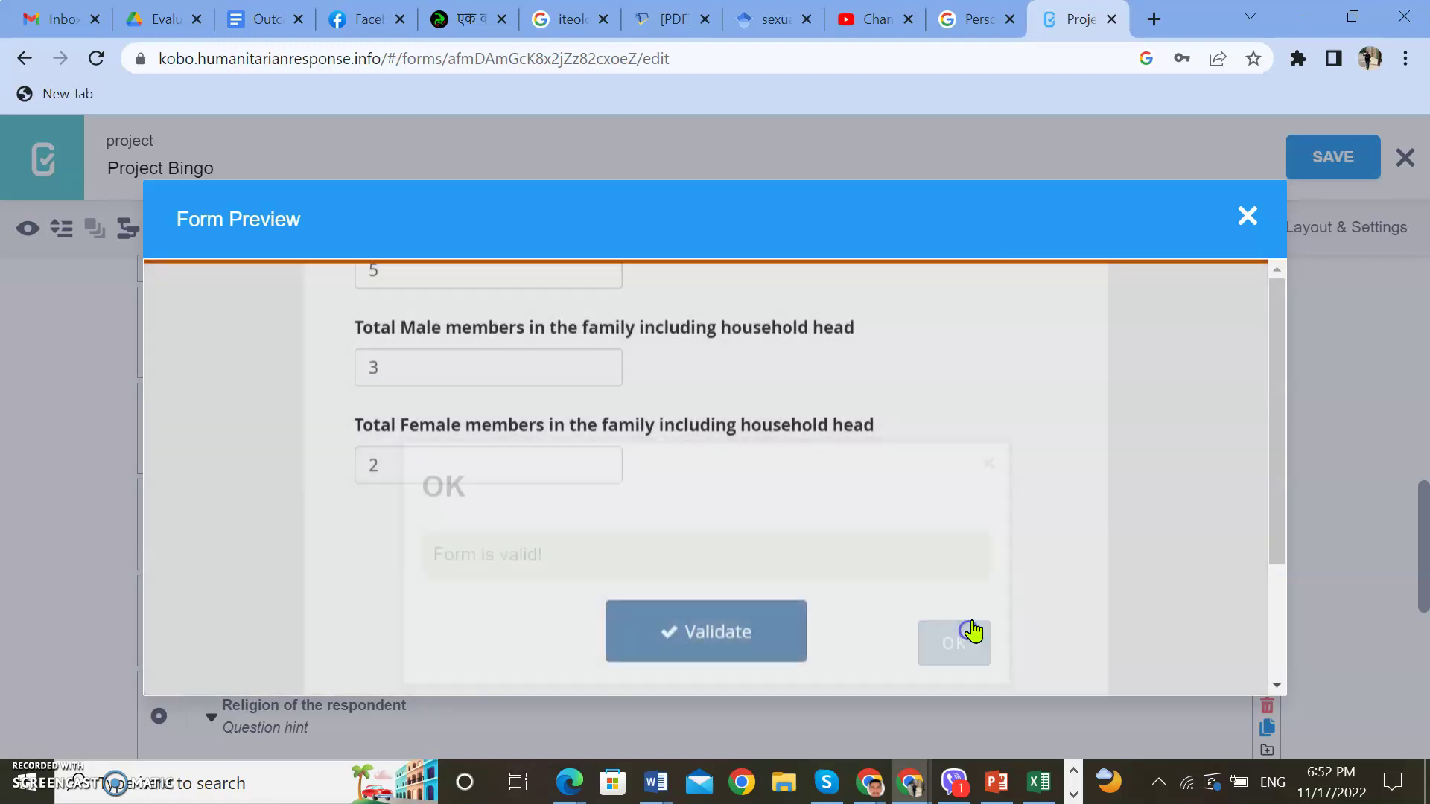
Examine the whole filled-in preview again, from the acknowledgement text through the religion, ethnicity, age and household member questions
{"action": "scroll", "coordinate": [957, 531], "scroll_direction": "up", "scroll_amount": 15}
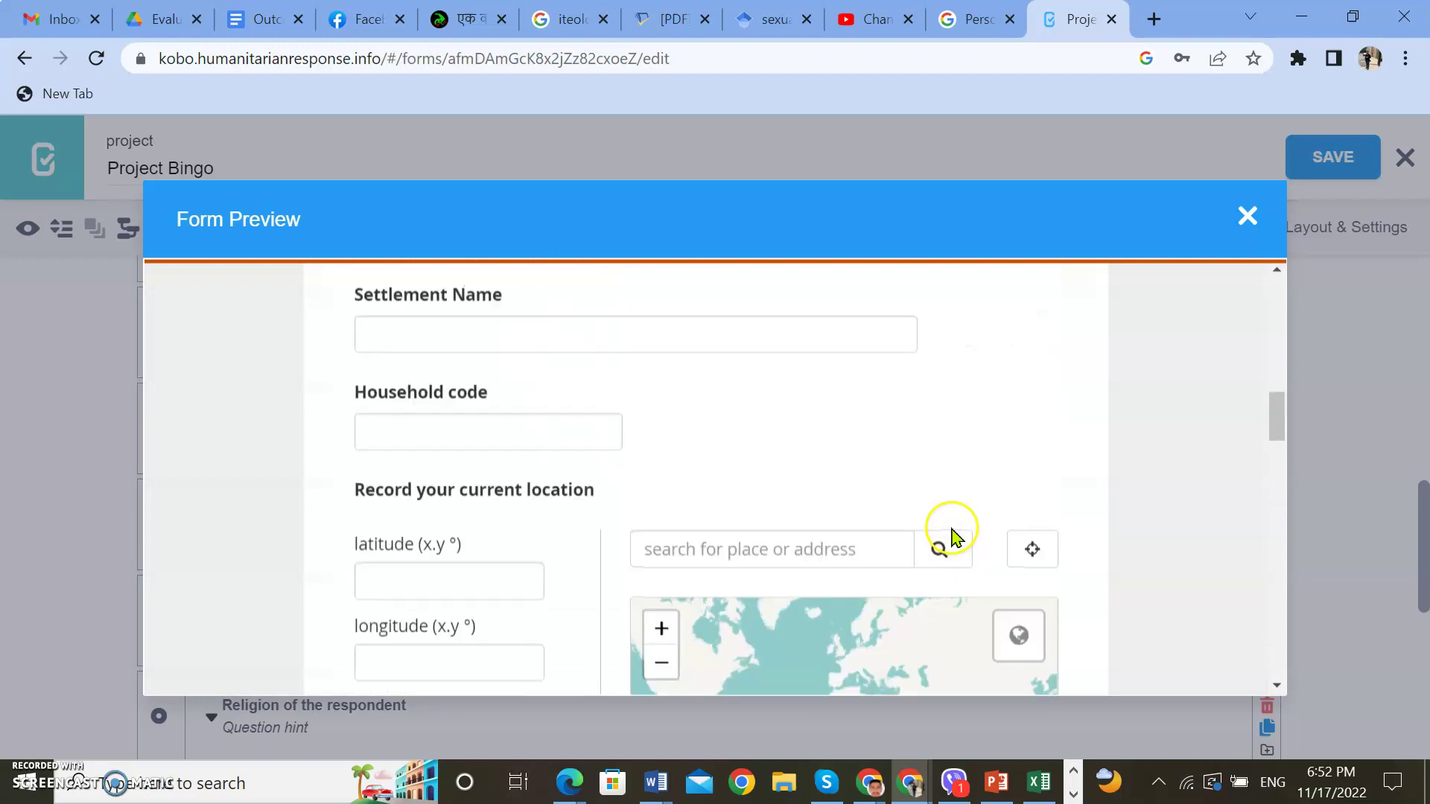
{"action": "scroll", "coordinate": [944, 542], "scroll_direction": "up", "scroll_amount": 5}
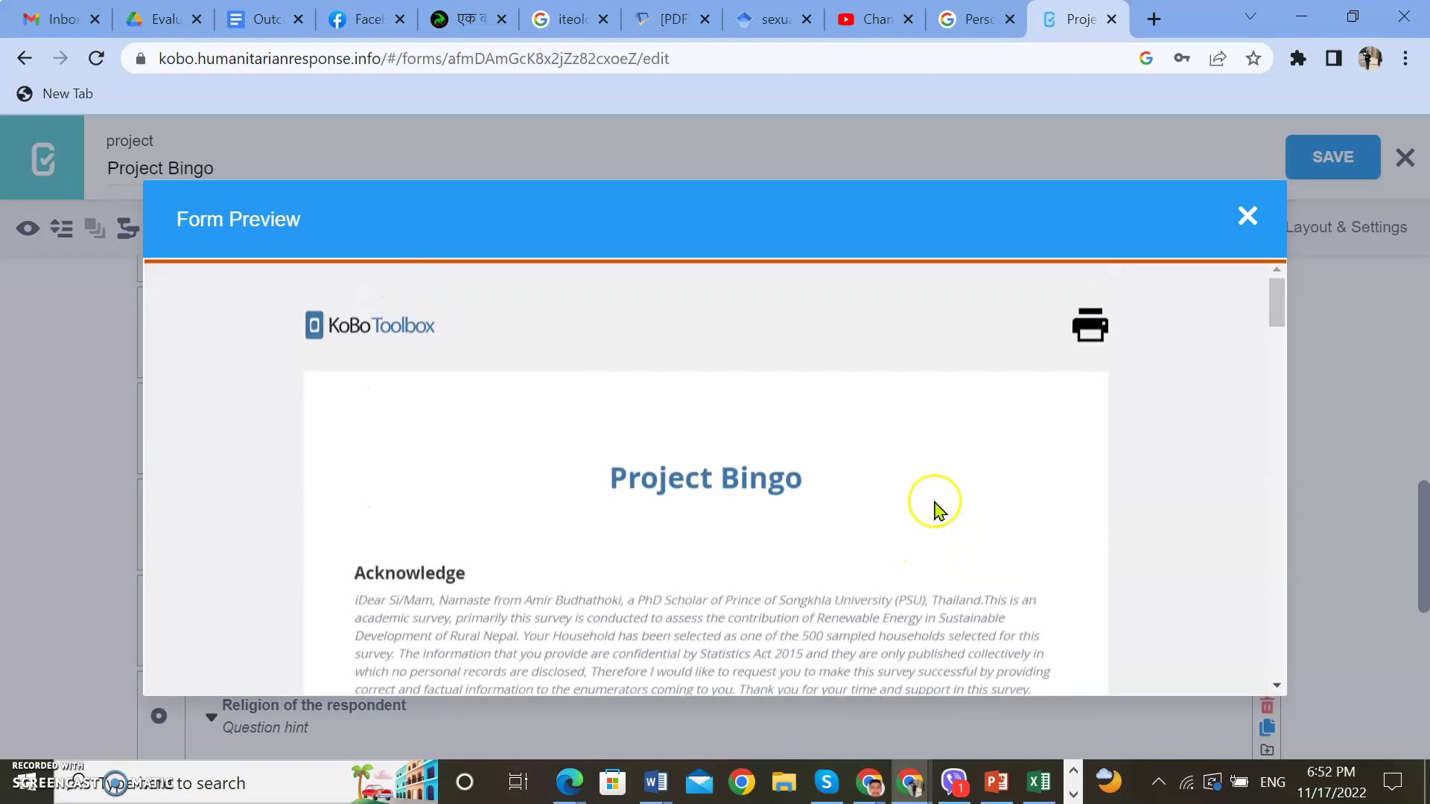
{"action": "scroll", "coordinate": [926, 479], "scroll_direction": "down", "scroll_amount": 5}
{"action": "scroll", "coordinate": [929, 479], "scroll_direction": "up", "scroll_amount": 5}
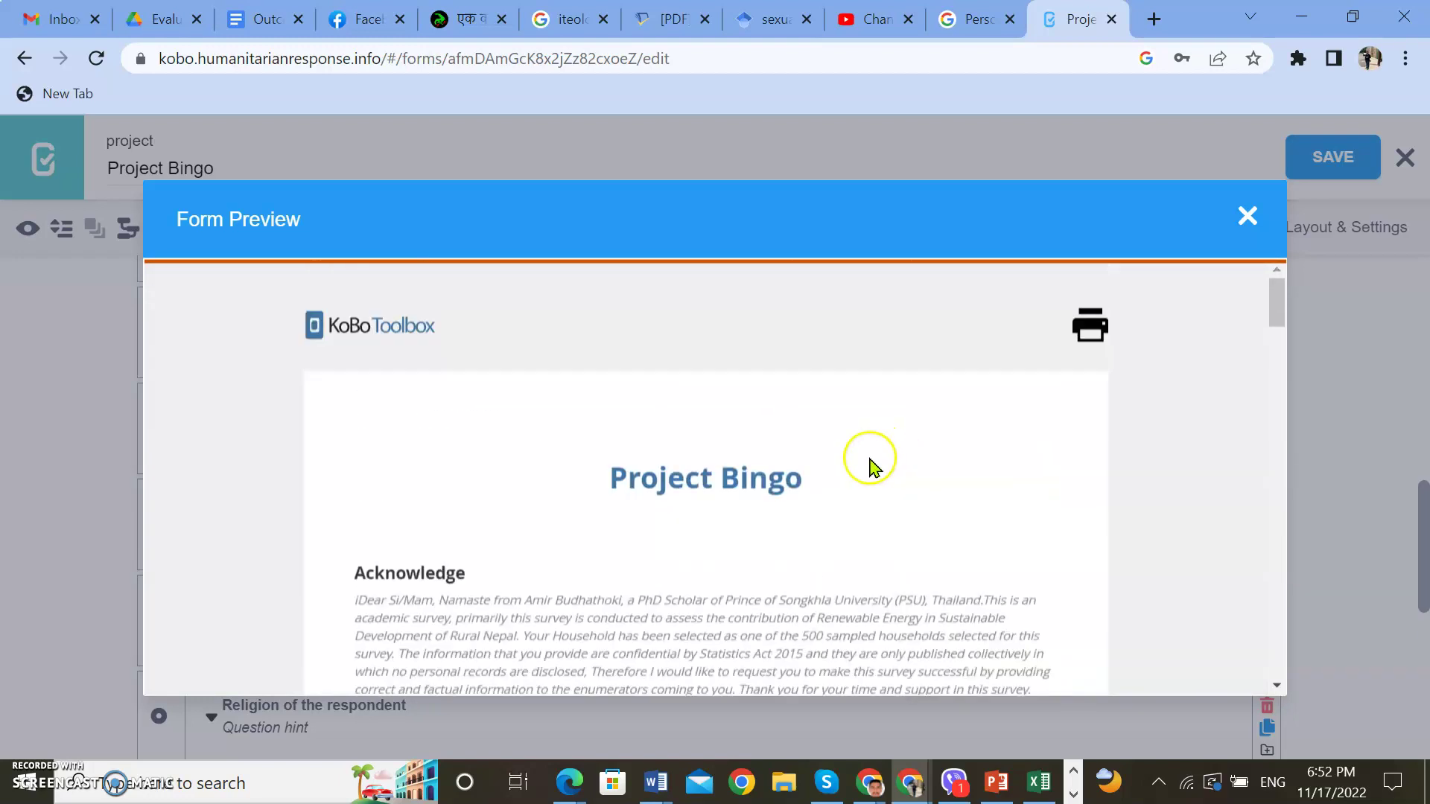
{"action": "scroll", "coordinate": [635, 484], "scroll_direction": "down", "scroll_amount": 5}
{"action": "scroll", "coordinate": [635, 476], "scroll_direction": "up", "scroll_amount": 5}
{"action": "scroll", "coordinate": [640, 480], "scroll_direction": "down", "scroll_amount": 15}
{"action": "scroll", "coordinate": [645, 482], "scroll_direction": "down", "scroll_amount": 20}
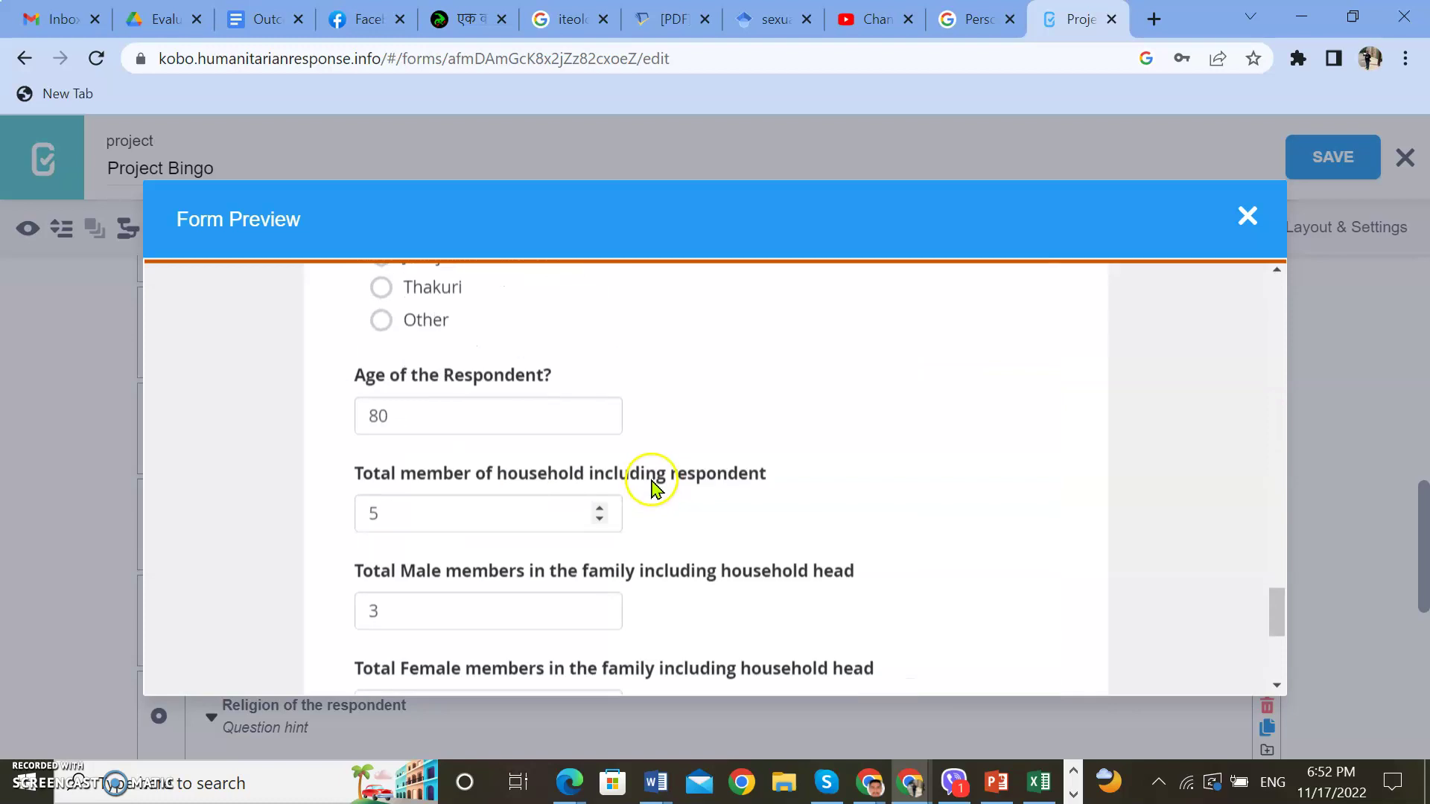
{"action": "scroll", "coordinate": [653, 486], "scroll_direction": "down", "scroll_amount": 5}
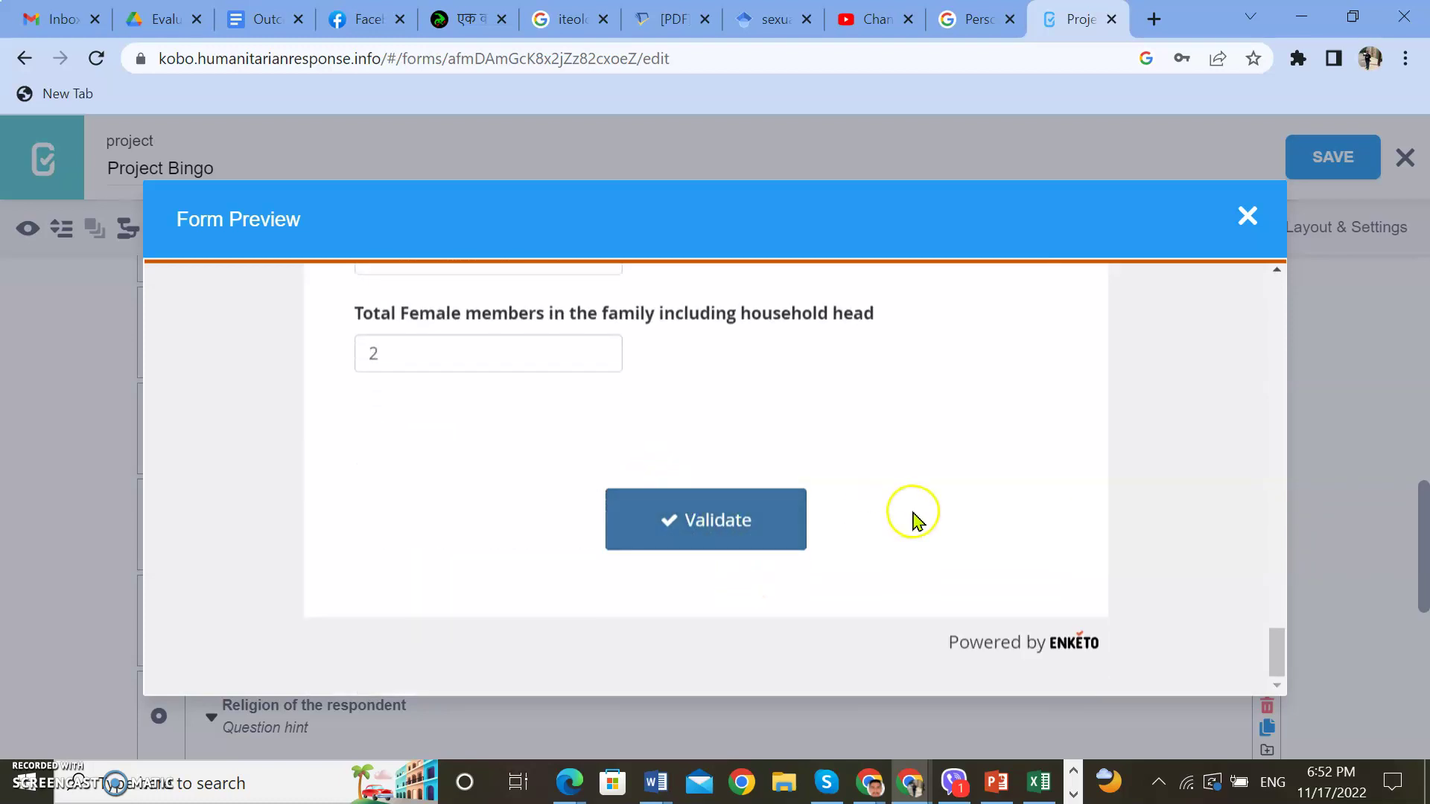
{"action": "scroll", "coordinate": [915, 506], "scroll_direction": "up", "scroll_amount": 10}
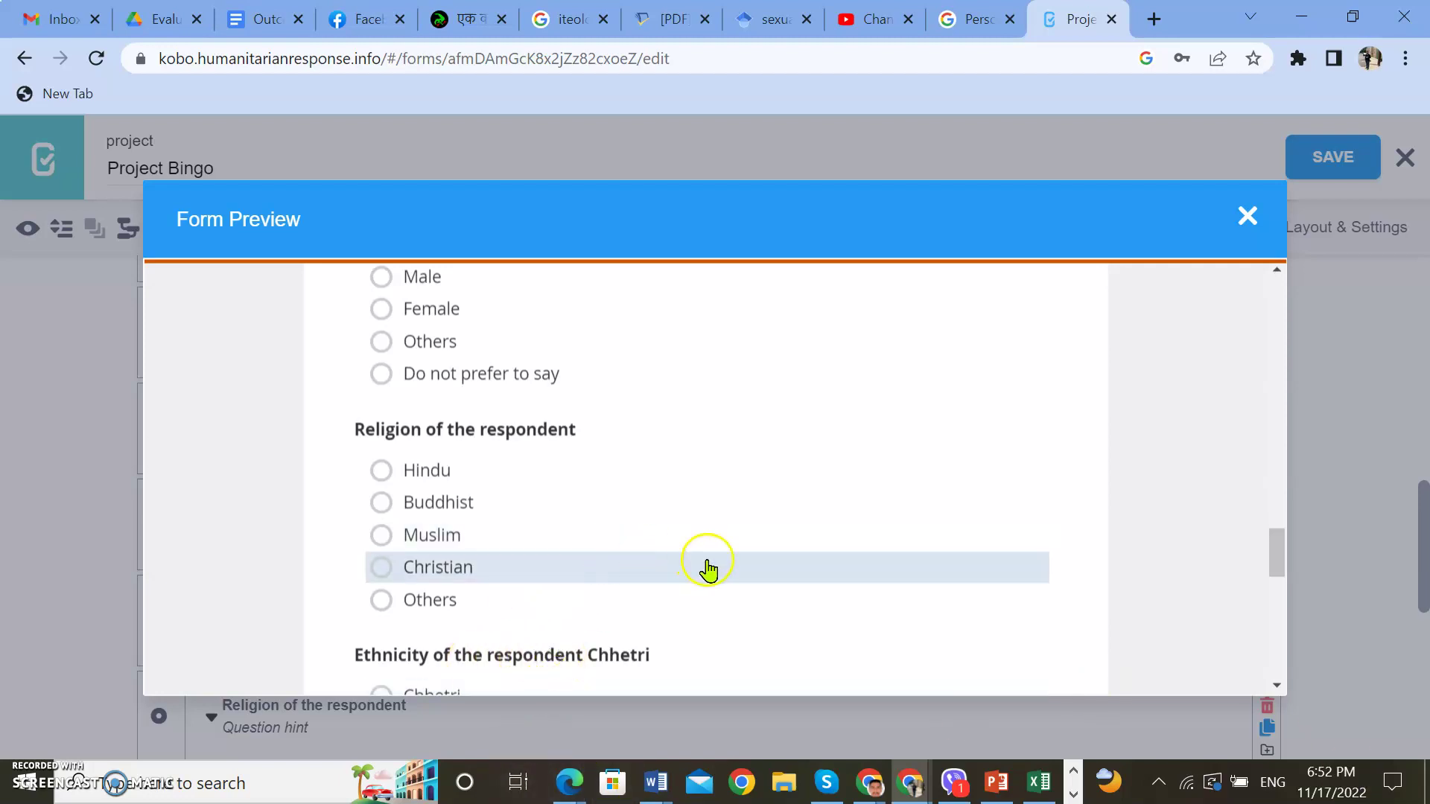
{"action": "scroll", "coordinate": [733, 577], "scroll_direction": "down", "scroll_amount": 3}
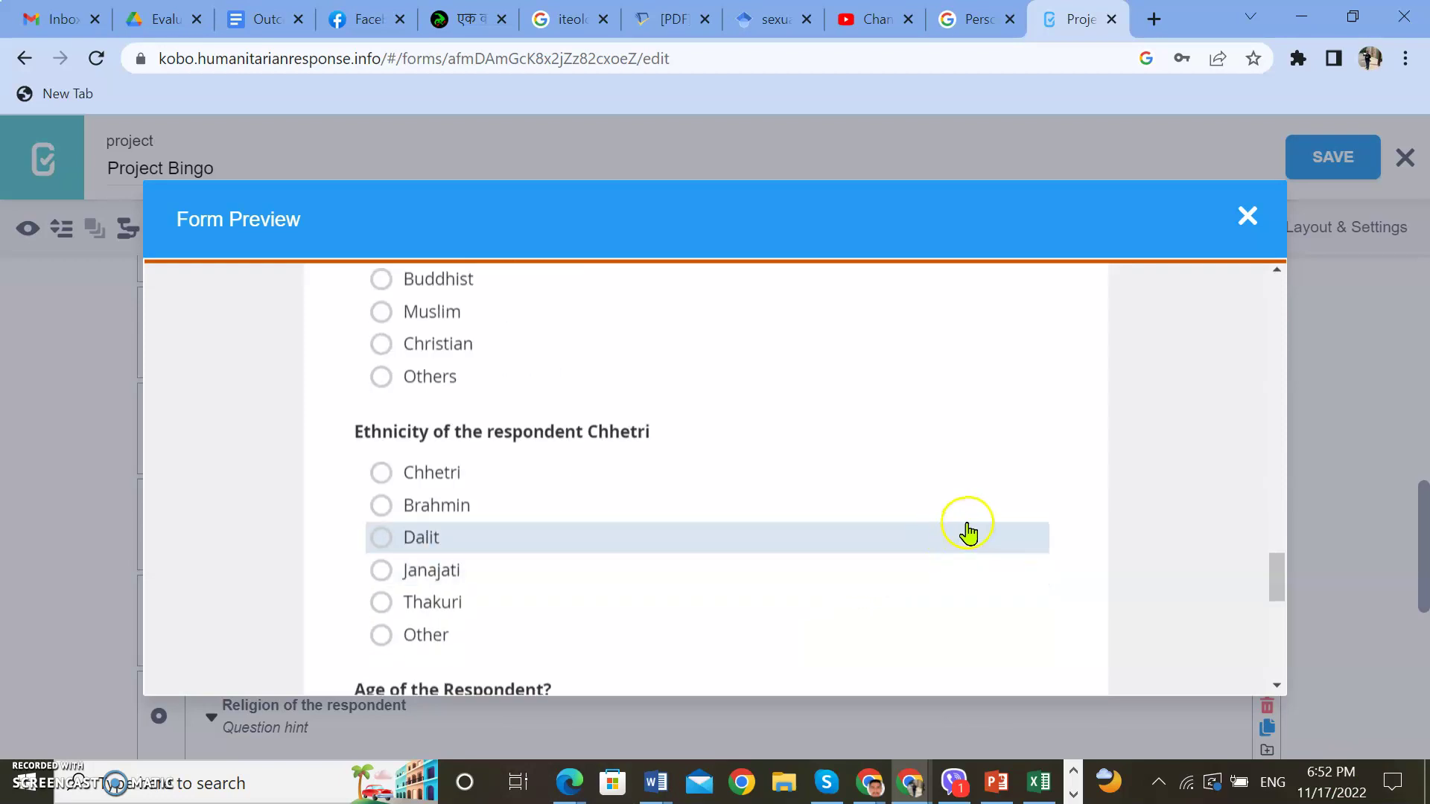
{"action": "scroll", "coordinate": [578, 559], "scroll_direction": "down", "scroll_amount": 2}
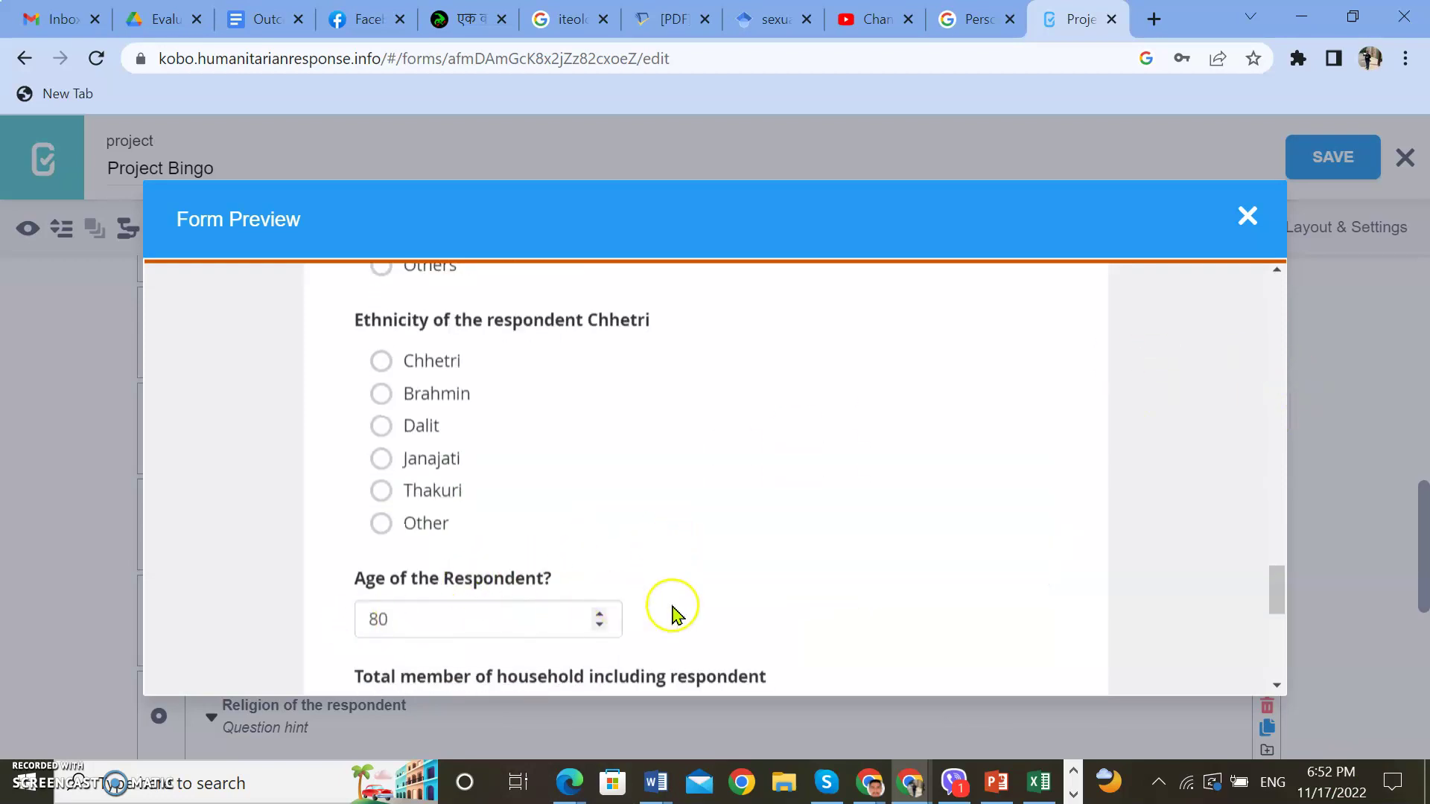
{"action": "scroll", "coordinate": [702, 598], "scroll_direction": "down", "scroll_amount": 3}
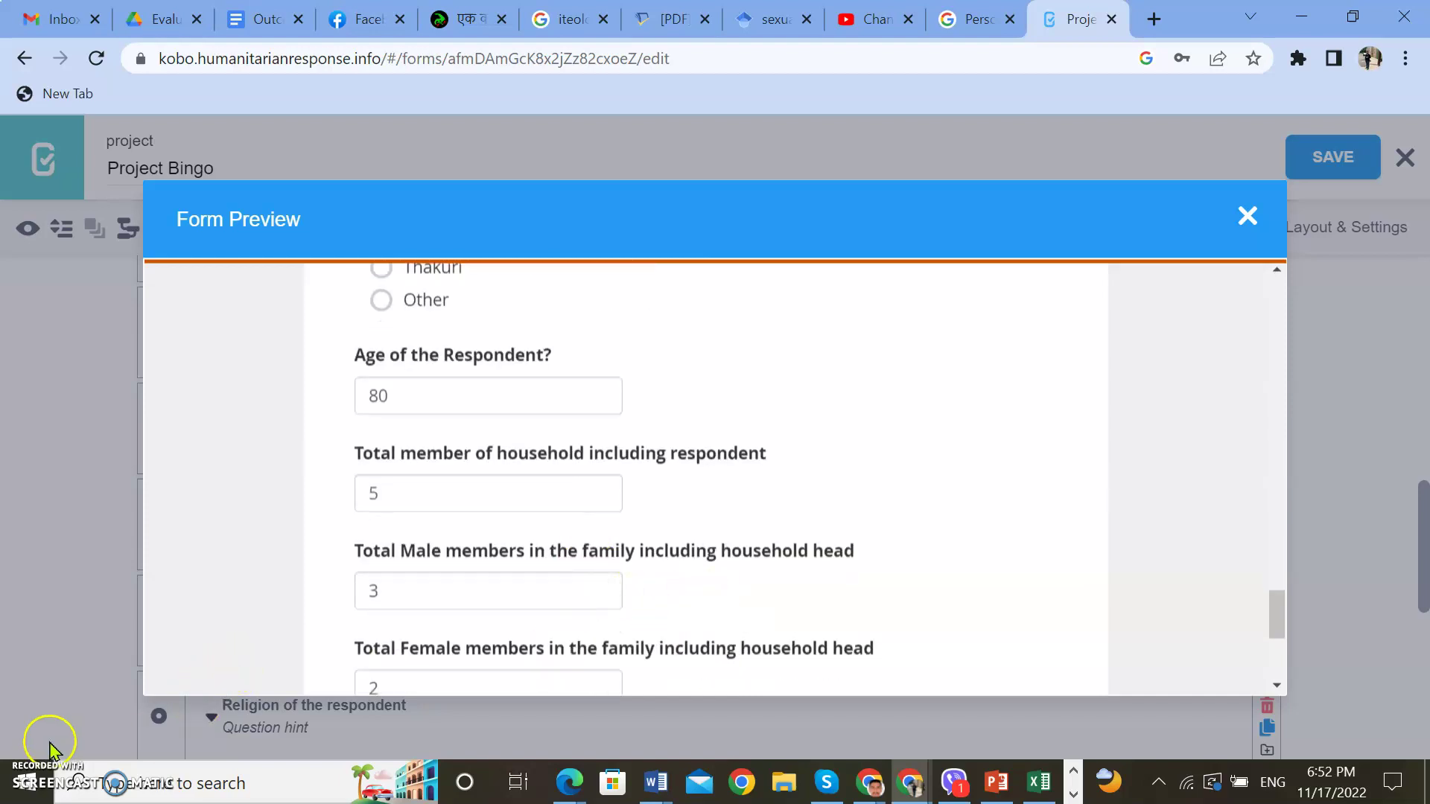